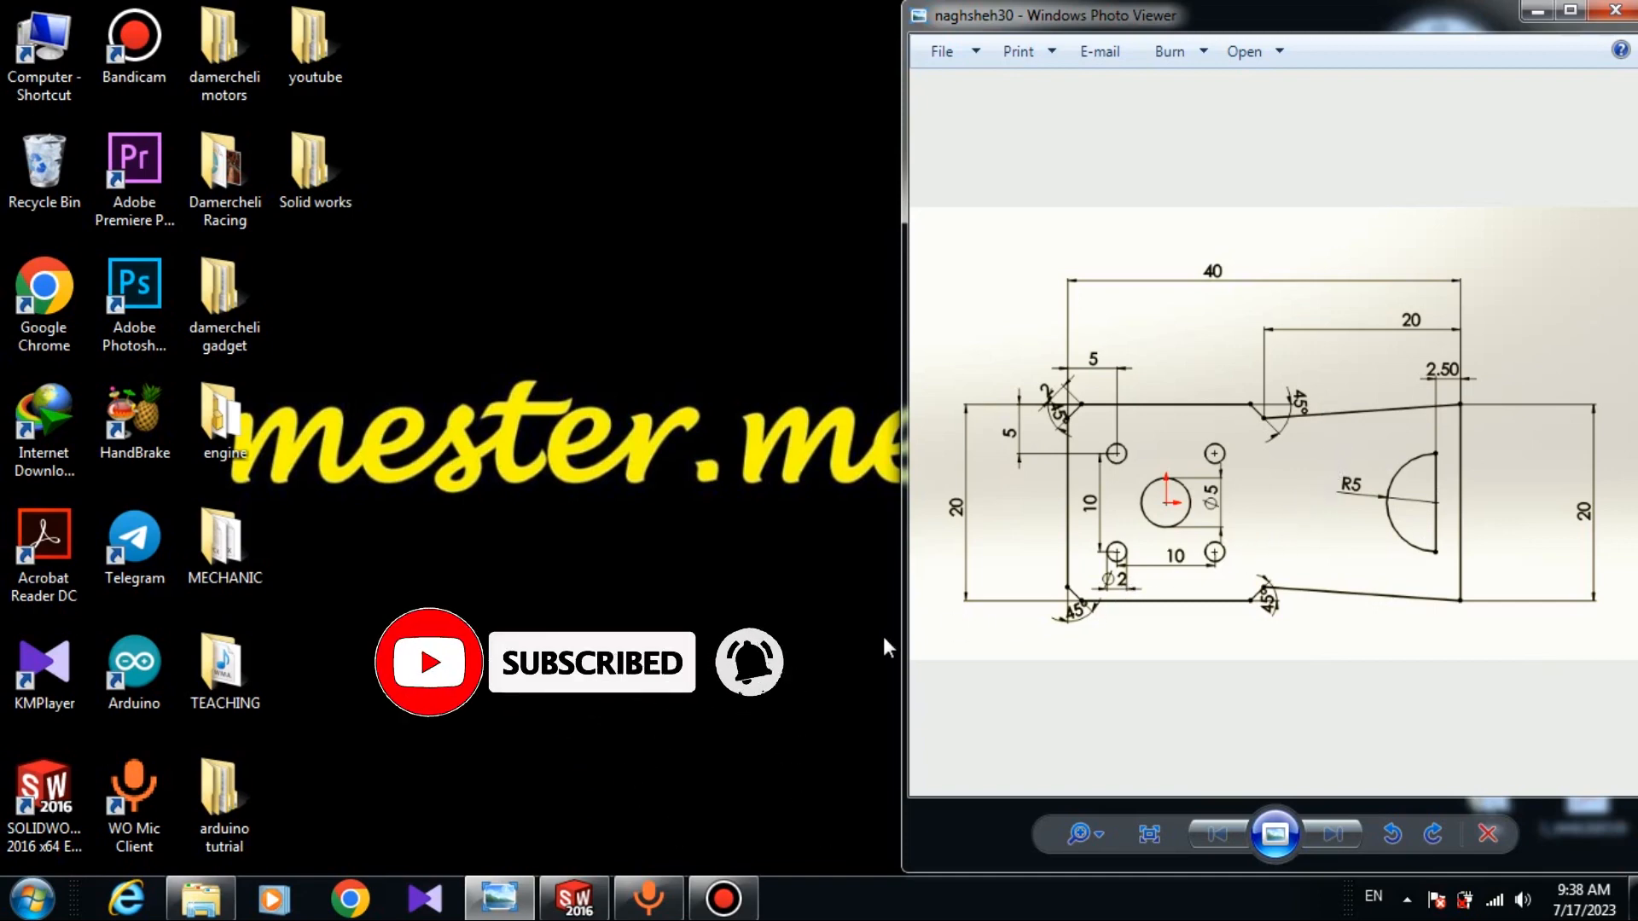
Create a new part document and start a sketch on the Front Plane.
{"action": "left_click", "coordinate": [570, 900]}
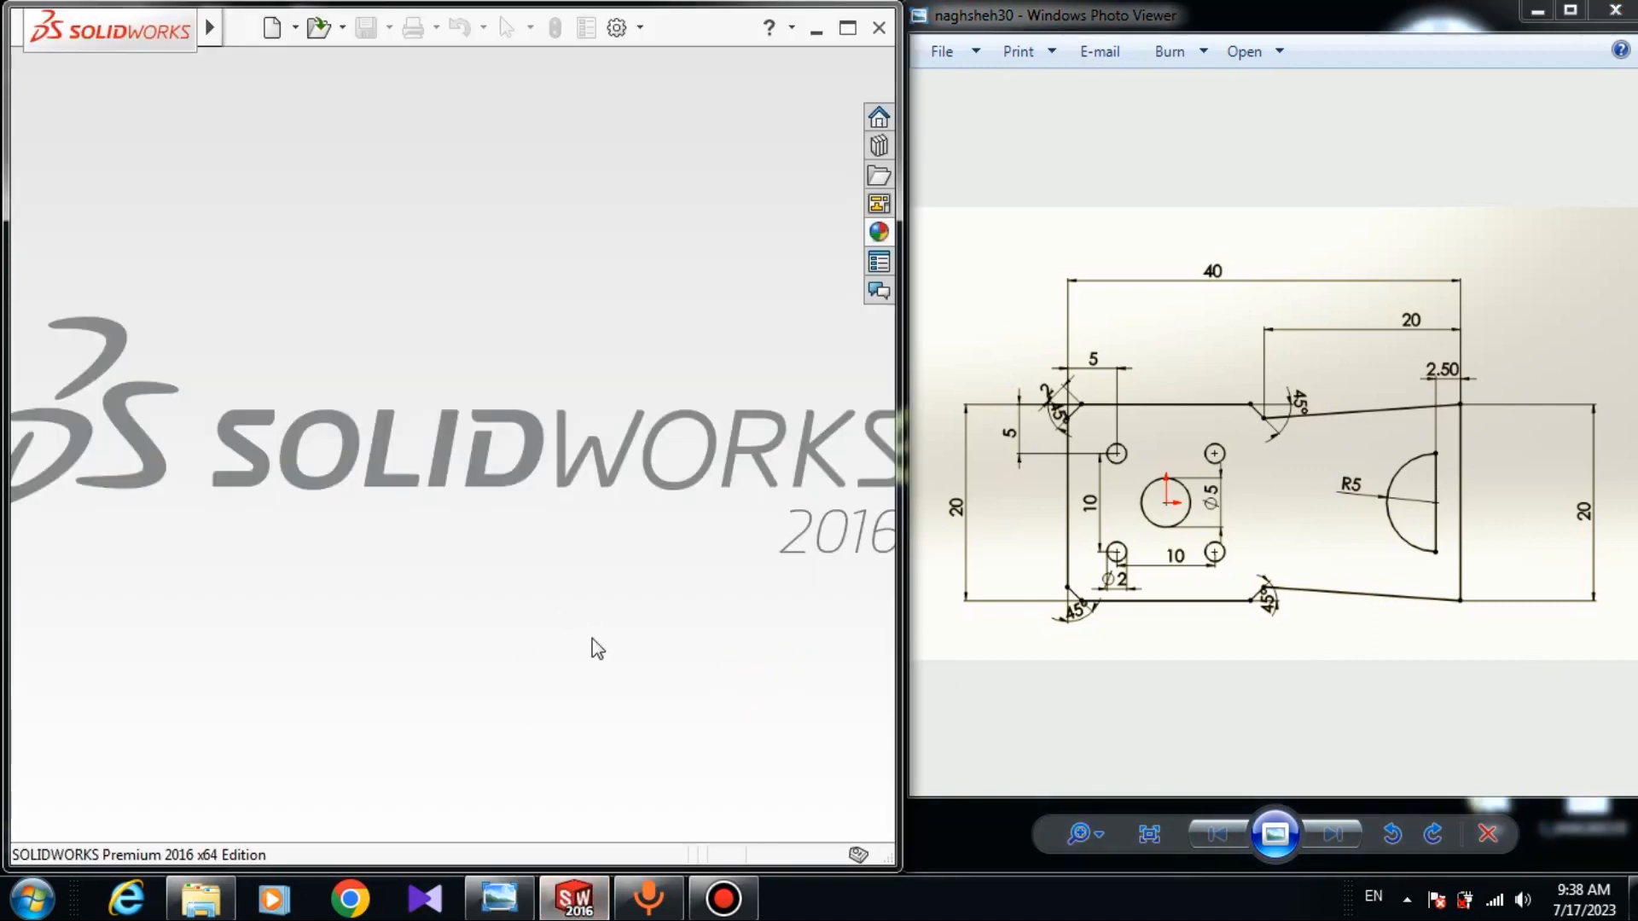
{"action": "left_click", "coordinate": [278, 33]}
{"action": "left_click", "coordinate": [863, 641]}
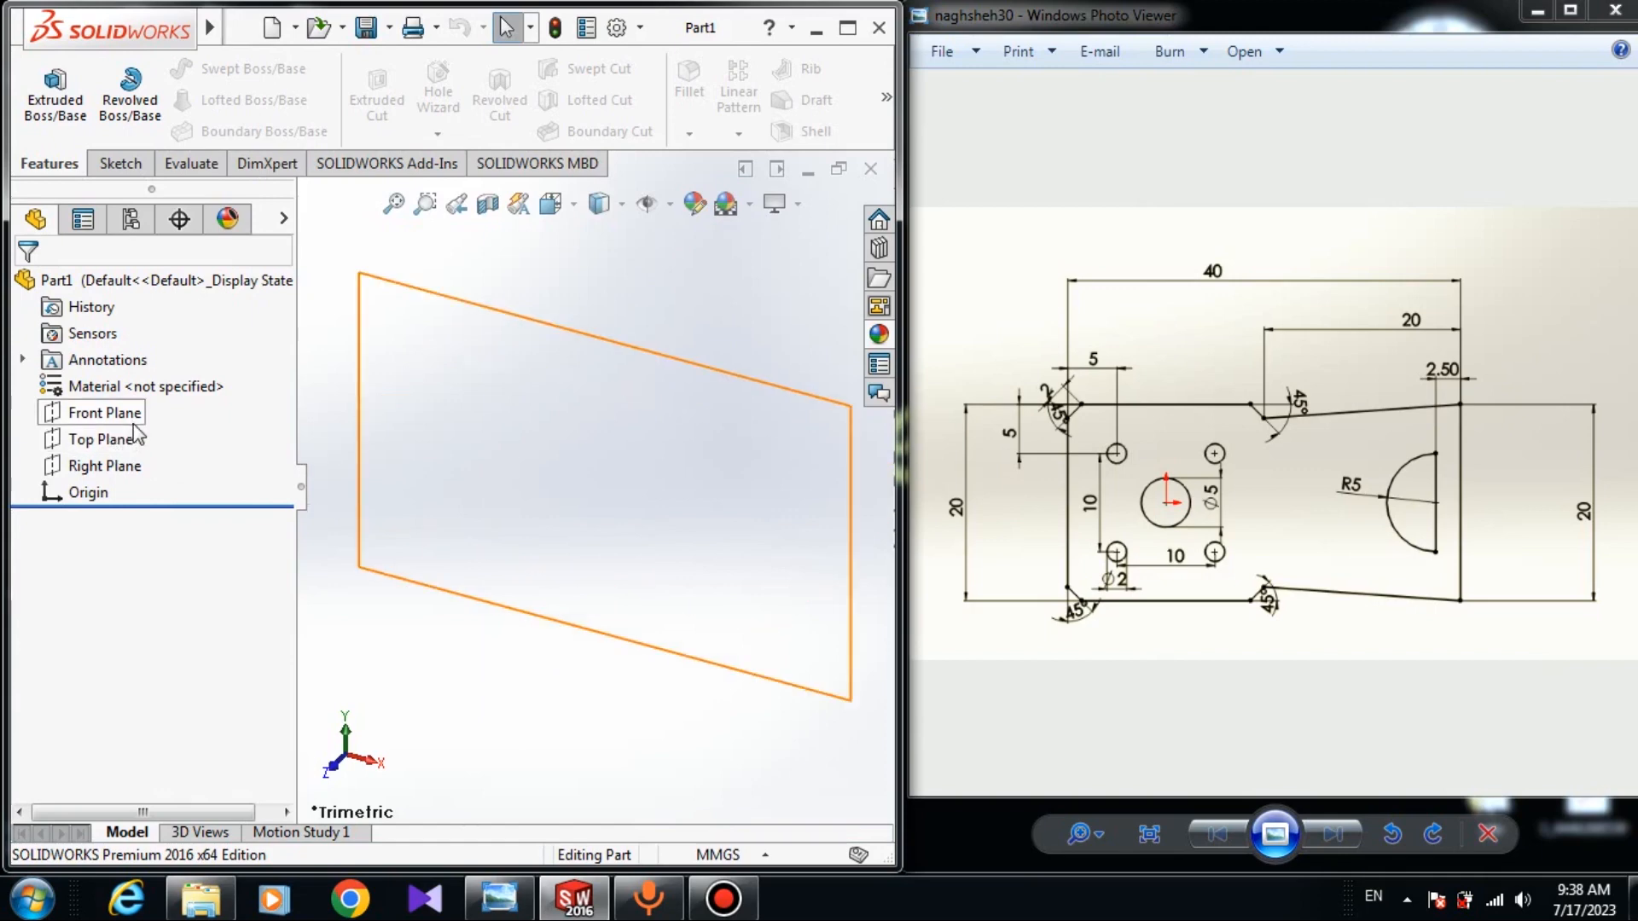
{"action": "left_click", "coordinate": [87, 418]}
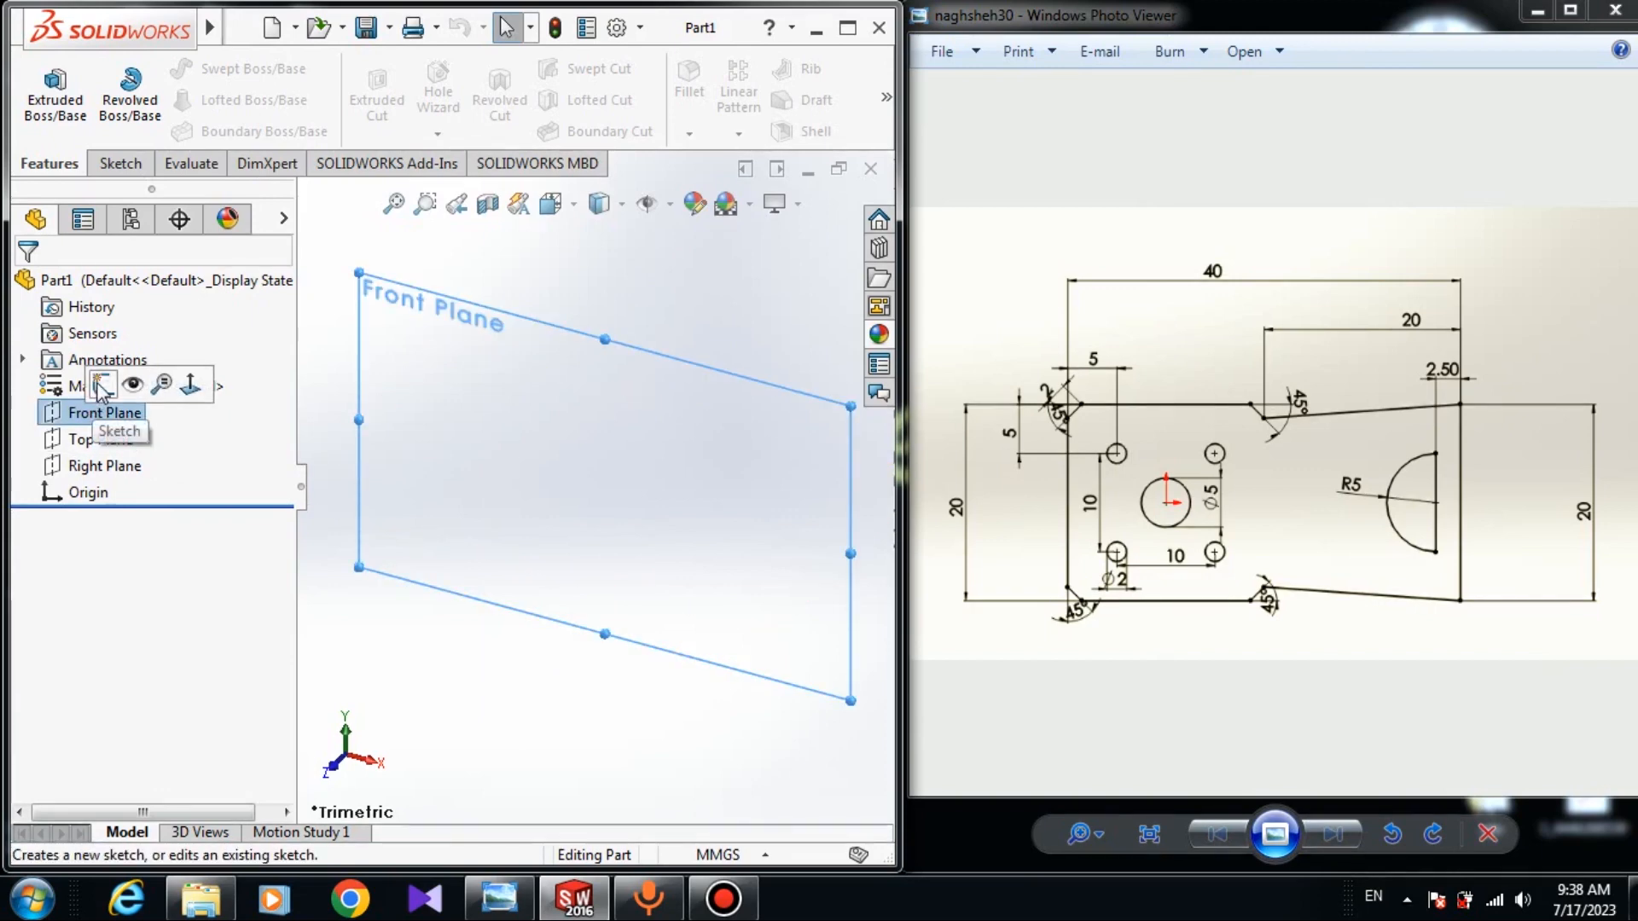
{"action": "left_click", "coordinate": [95, 386]}
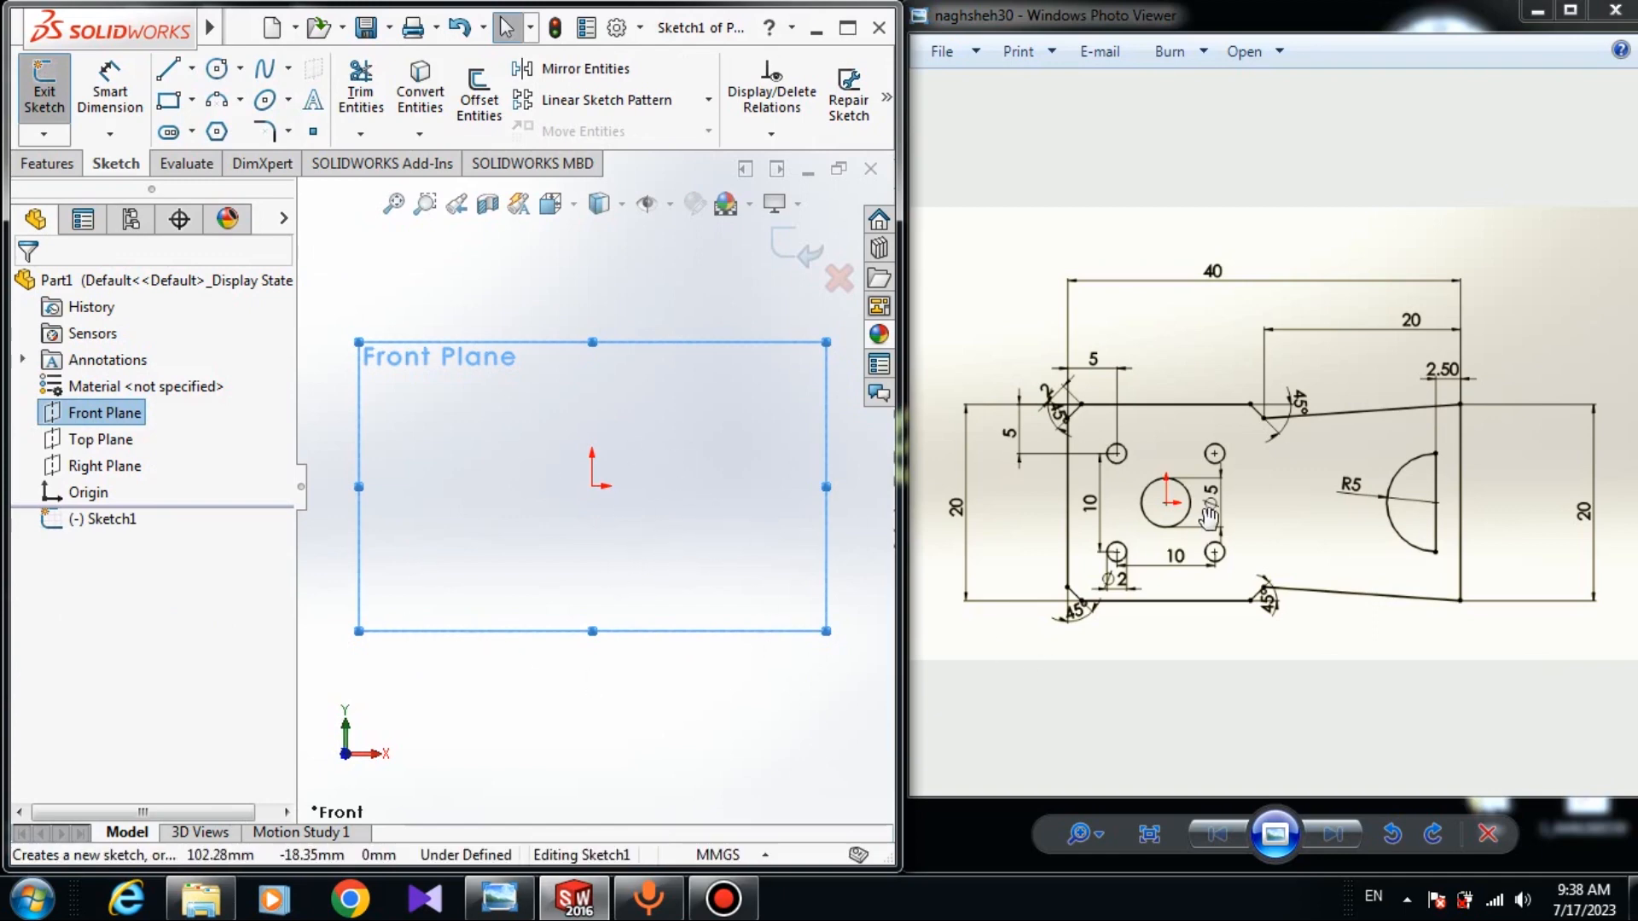
Draw a circle with its centre on the sketch origin.
{"action": "left_click", "coordinate": [217, 68]}
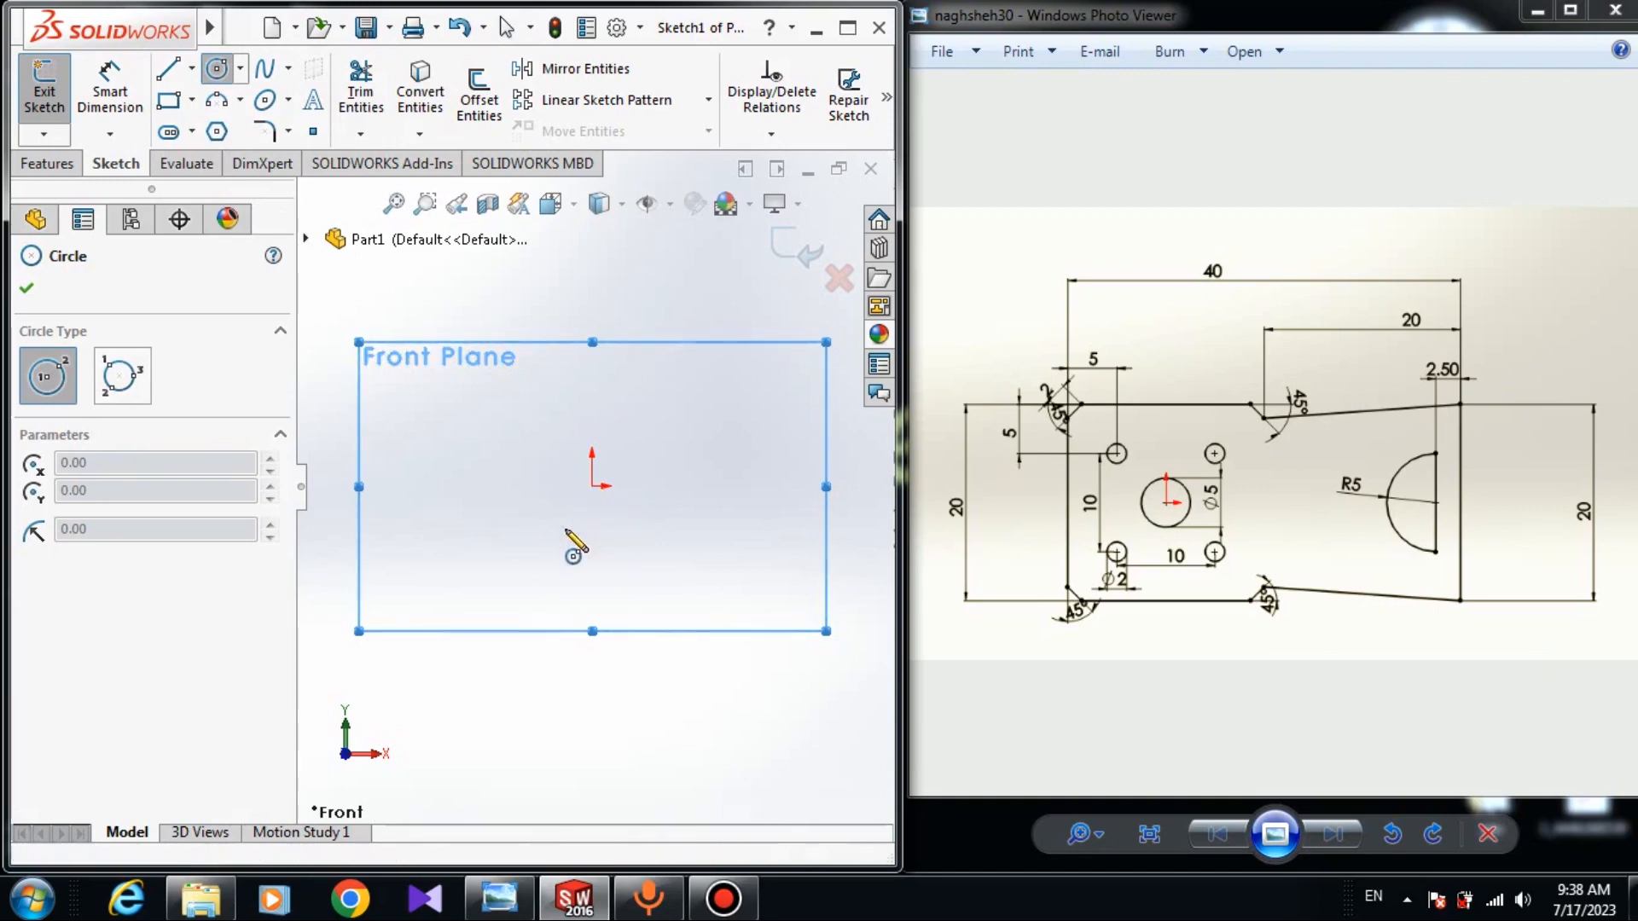
{"action": "left_click", "coordinate": [592, 486]}
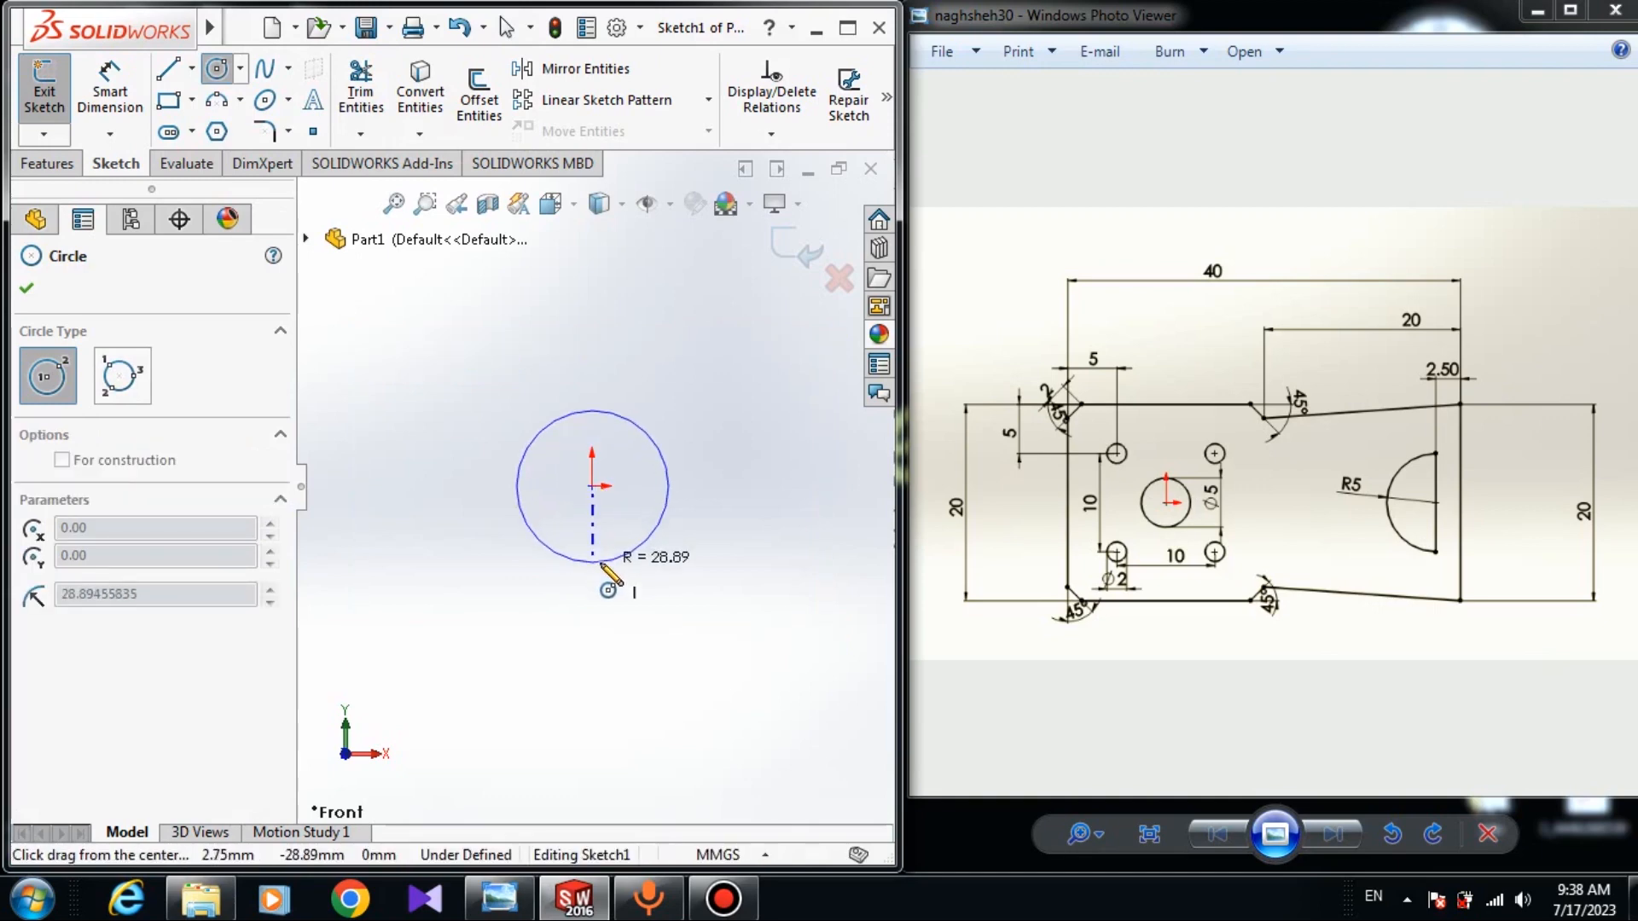
{"action": "left_click", "coordinate": [548, 570]}
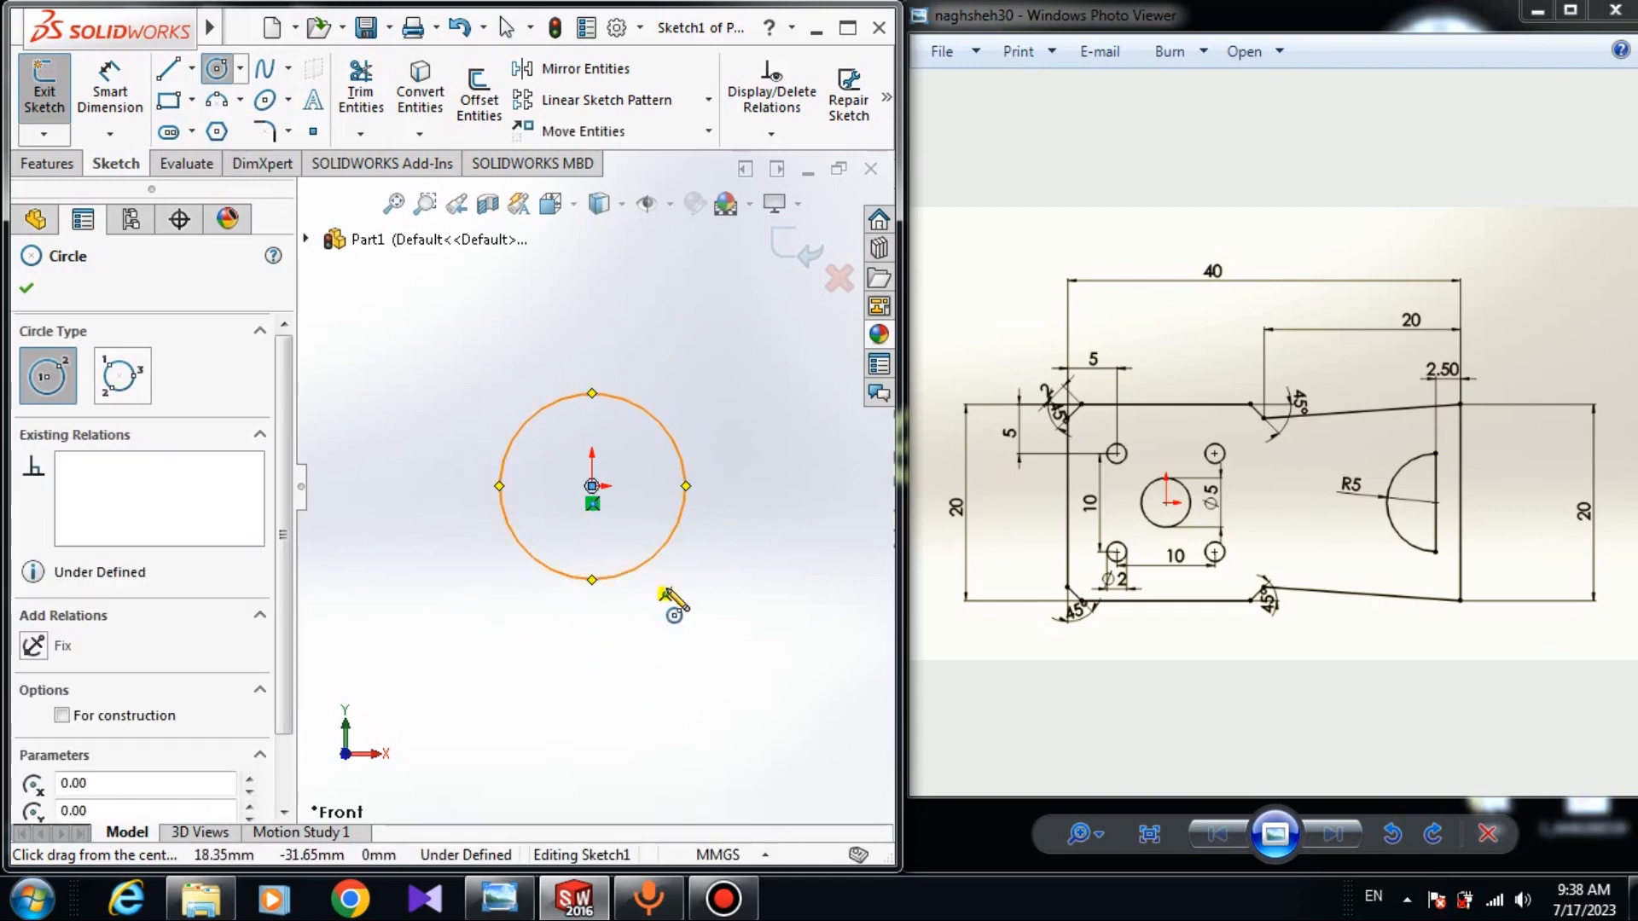
{"action": "right_click", "coordinate": [744, 480]}
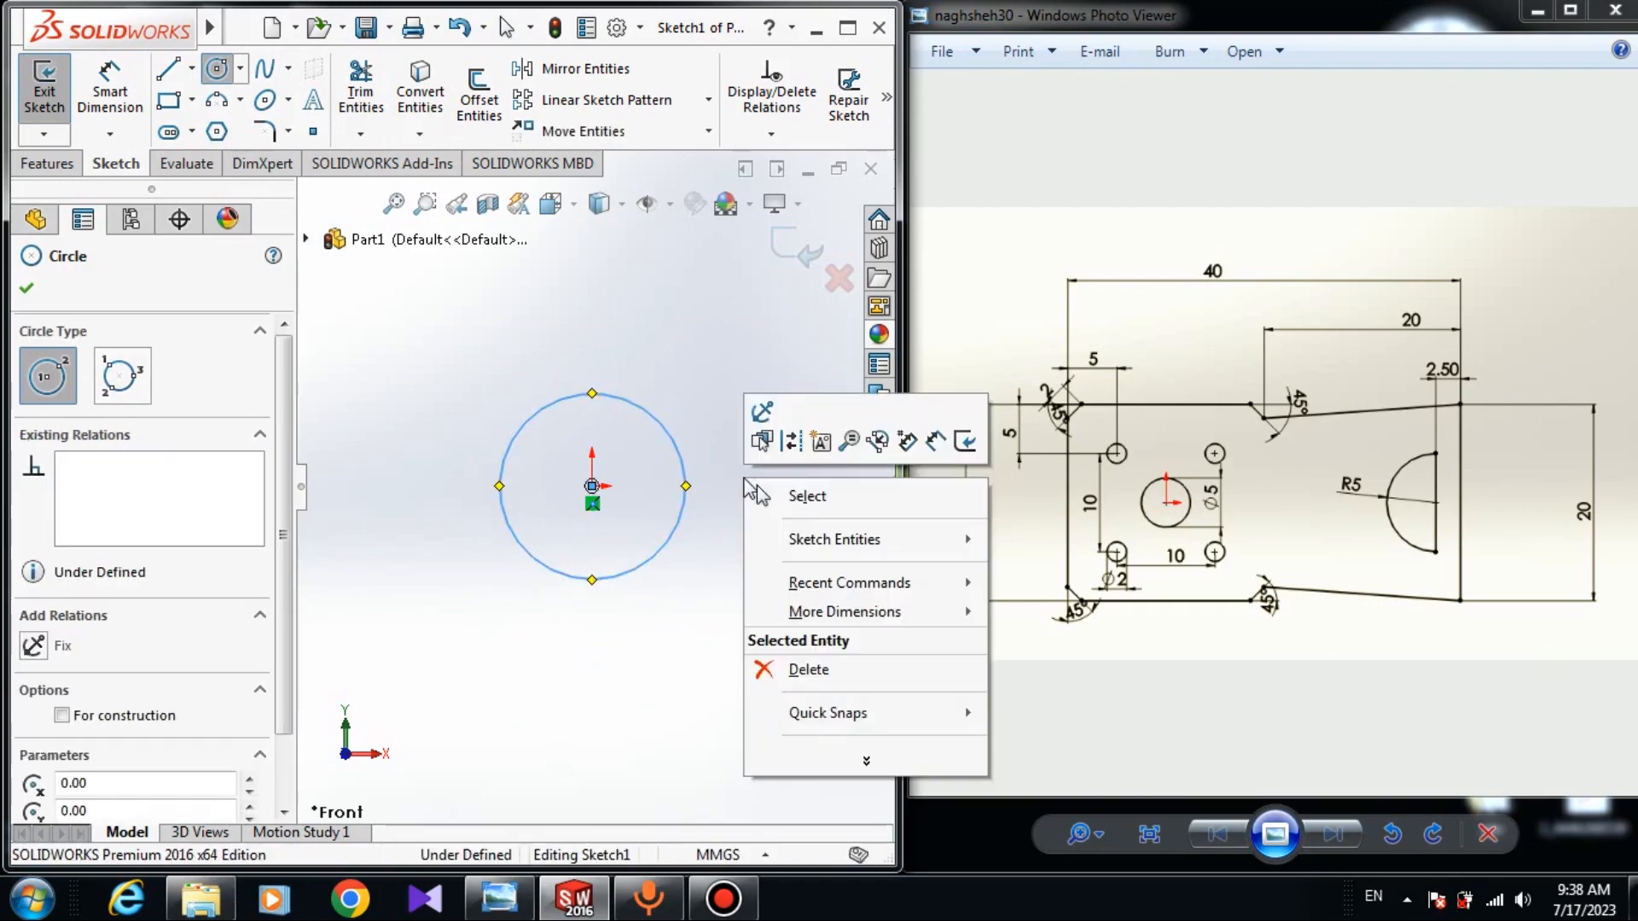
{"action": "left_click", "coordinate": [806, 497]}
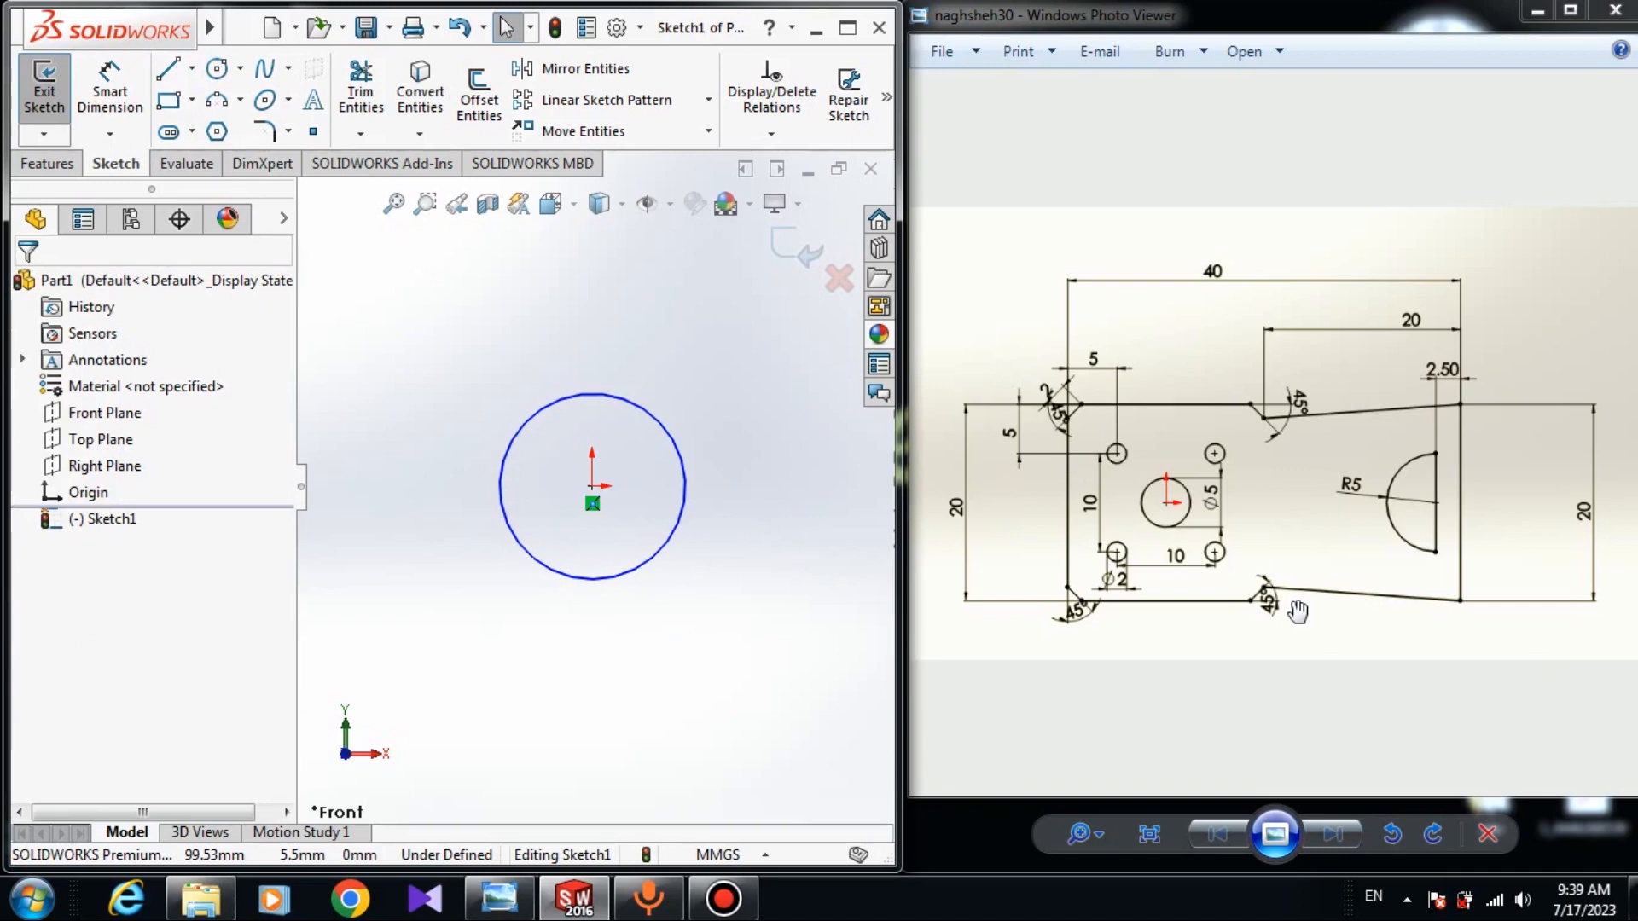
Draw a corner rectangle from above-left to below-right of the circle.
{"action": "left_click", "coordinate": [192, 100]}
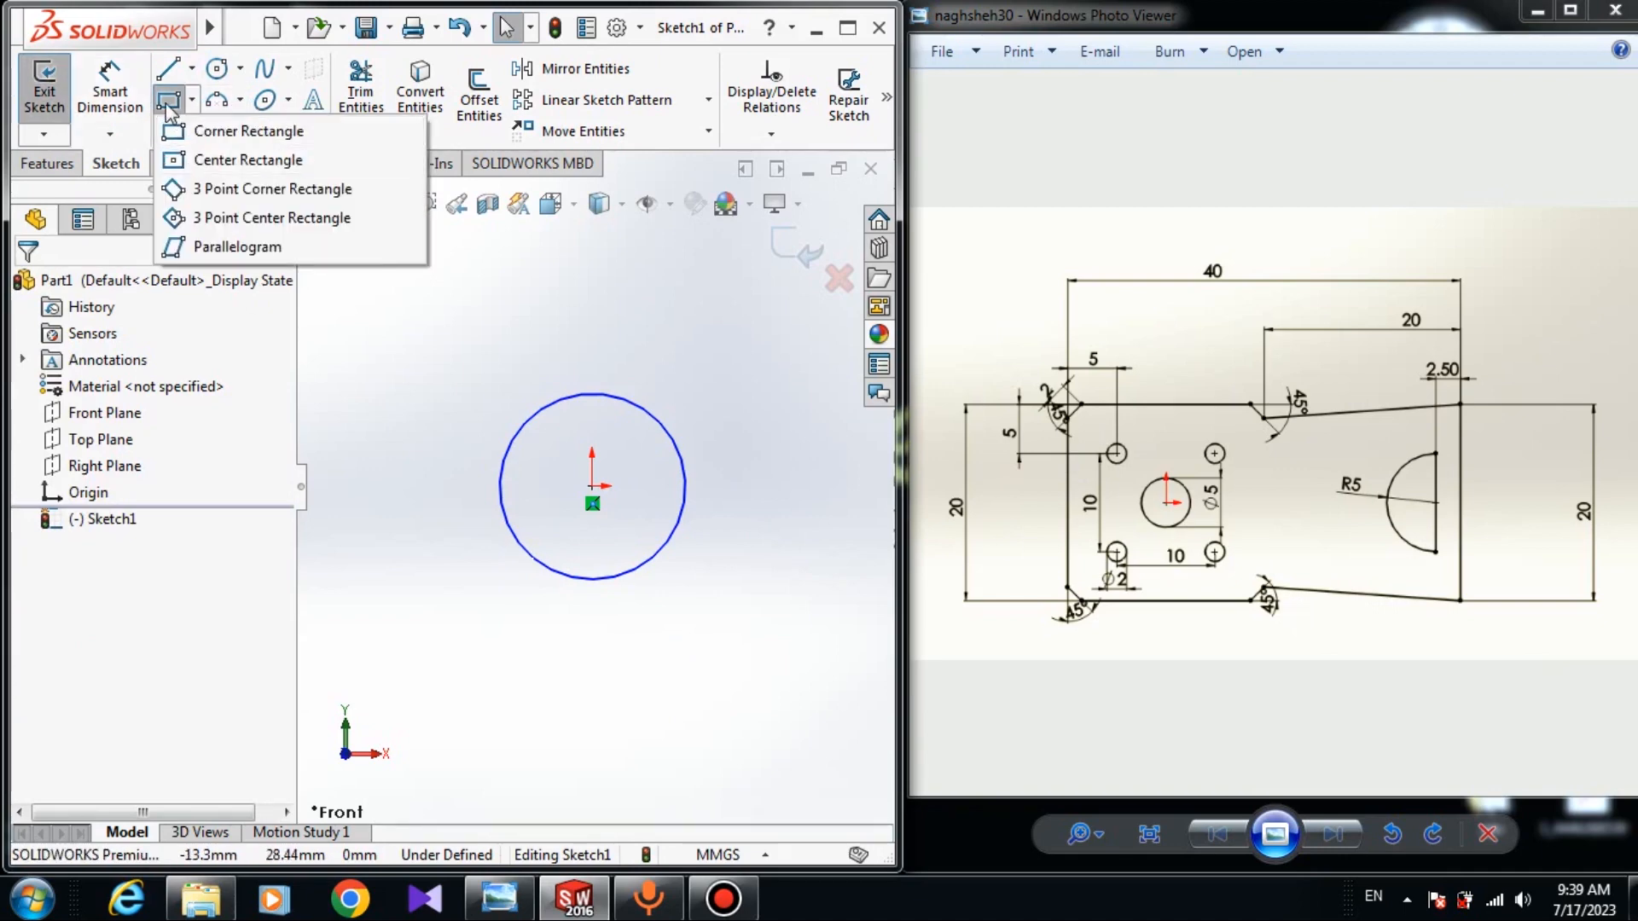
{"action": "left_click", "coordinate": [198, 135]}
{"action": "scroll", "coordinate": [537, 409], "scroll_direction": "up", "scroll_amount": 2}
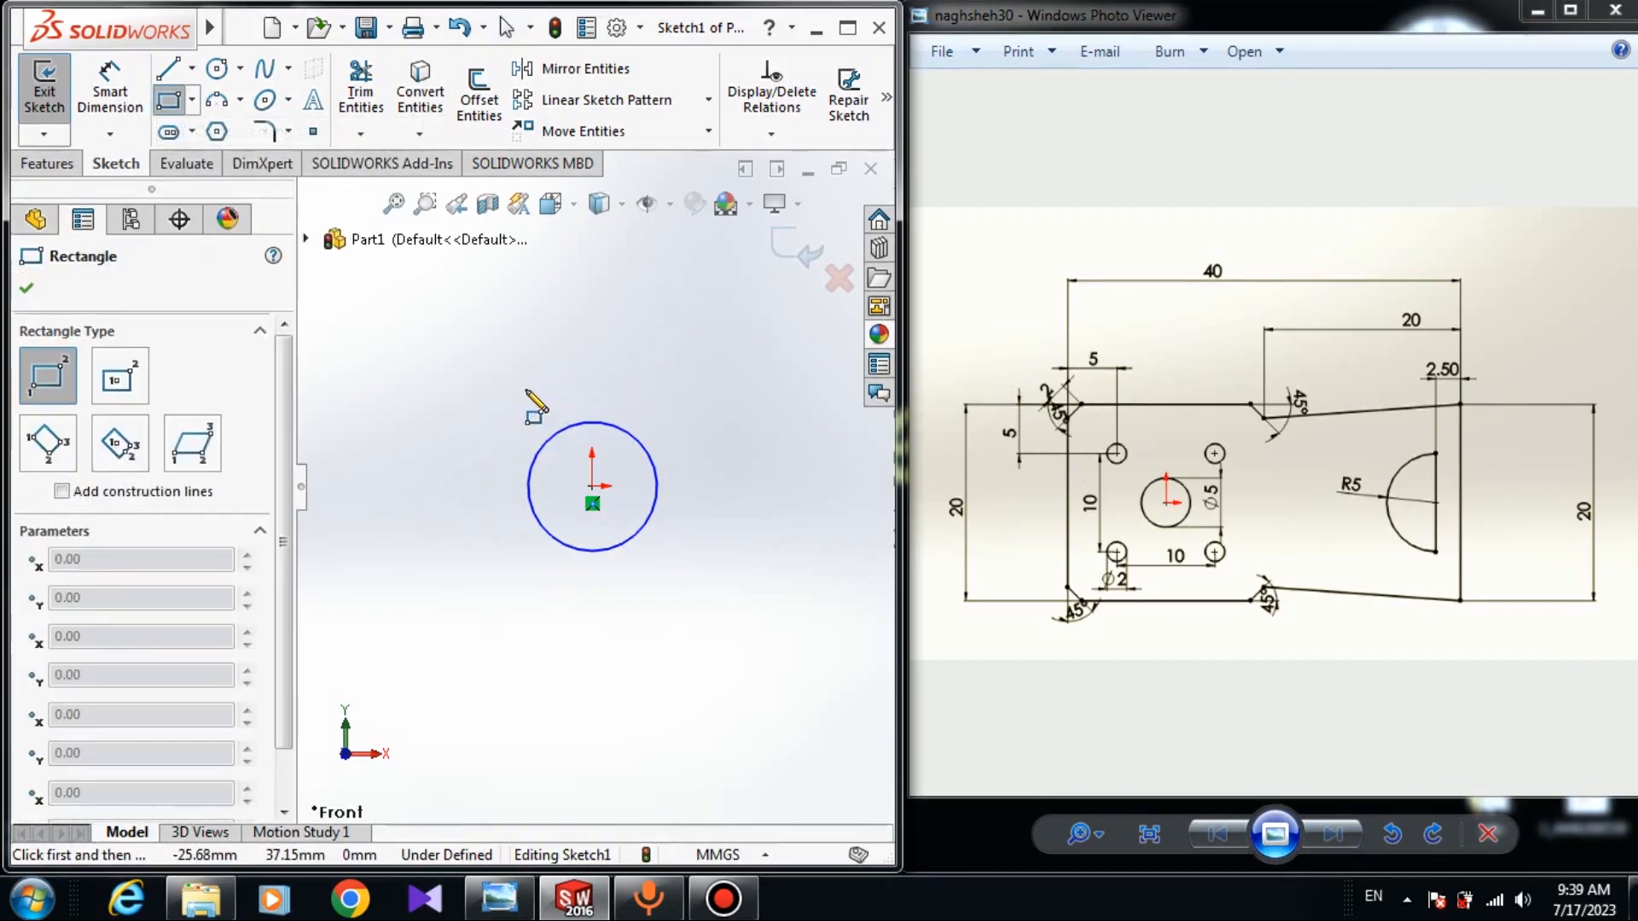
{"action": "left_click", "coordinate": [461, 395]}
{"action": "left_click", "coordinate": [815, 608]}
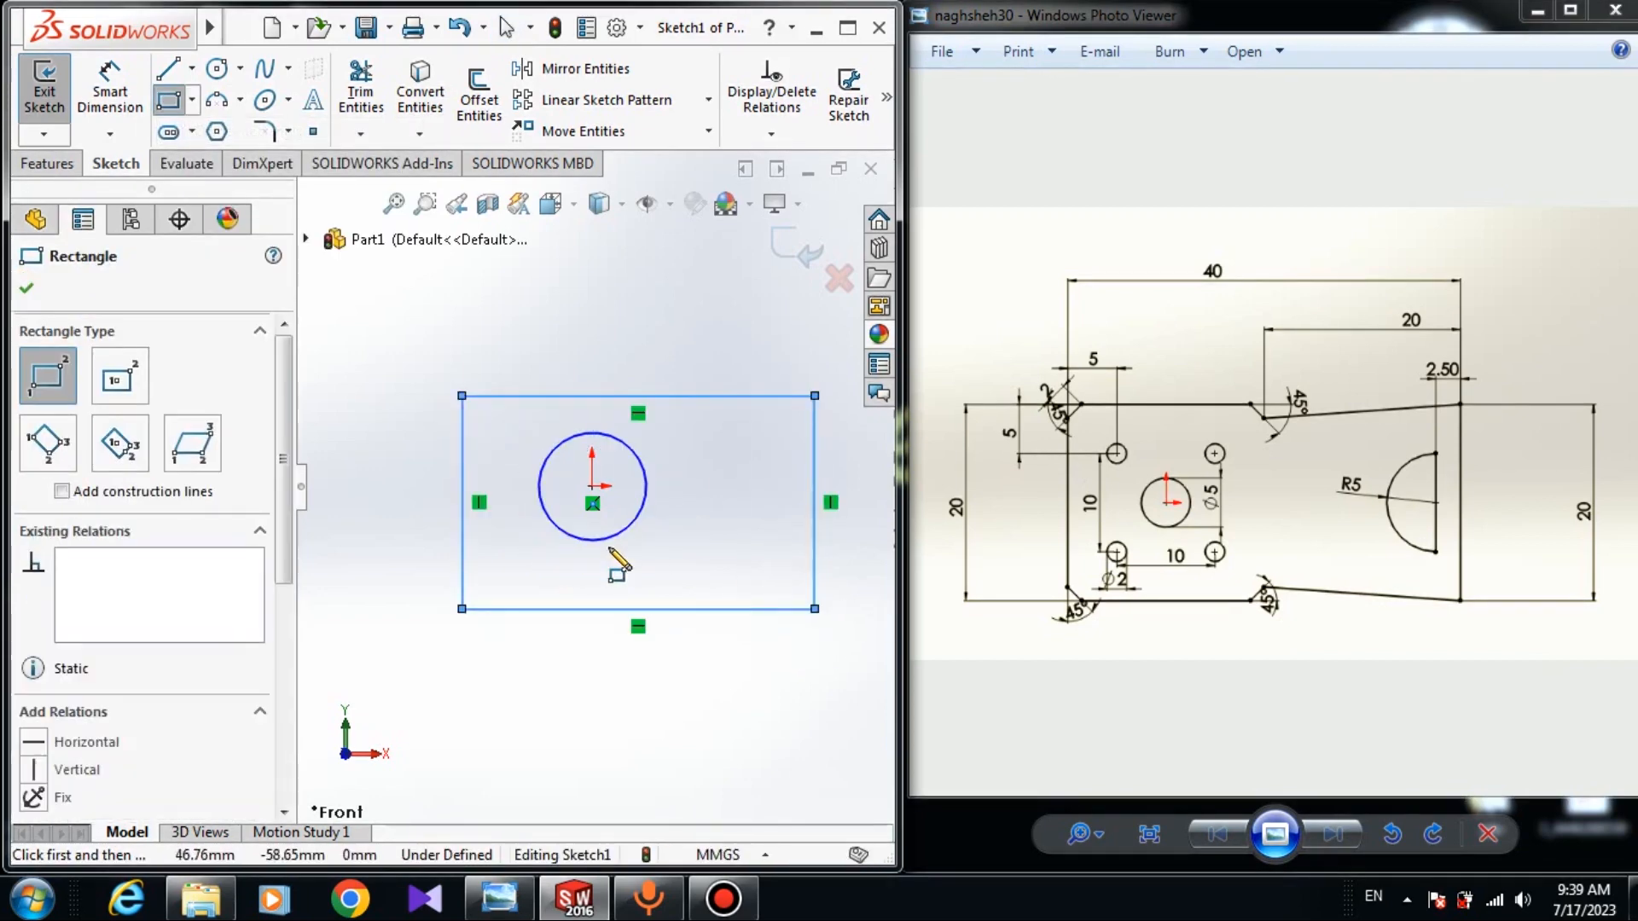
{"action": "right_click", "coordinate": [720, 467]}
{"action": "left_click", "coordinate": [776, 485]}
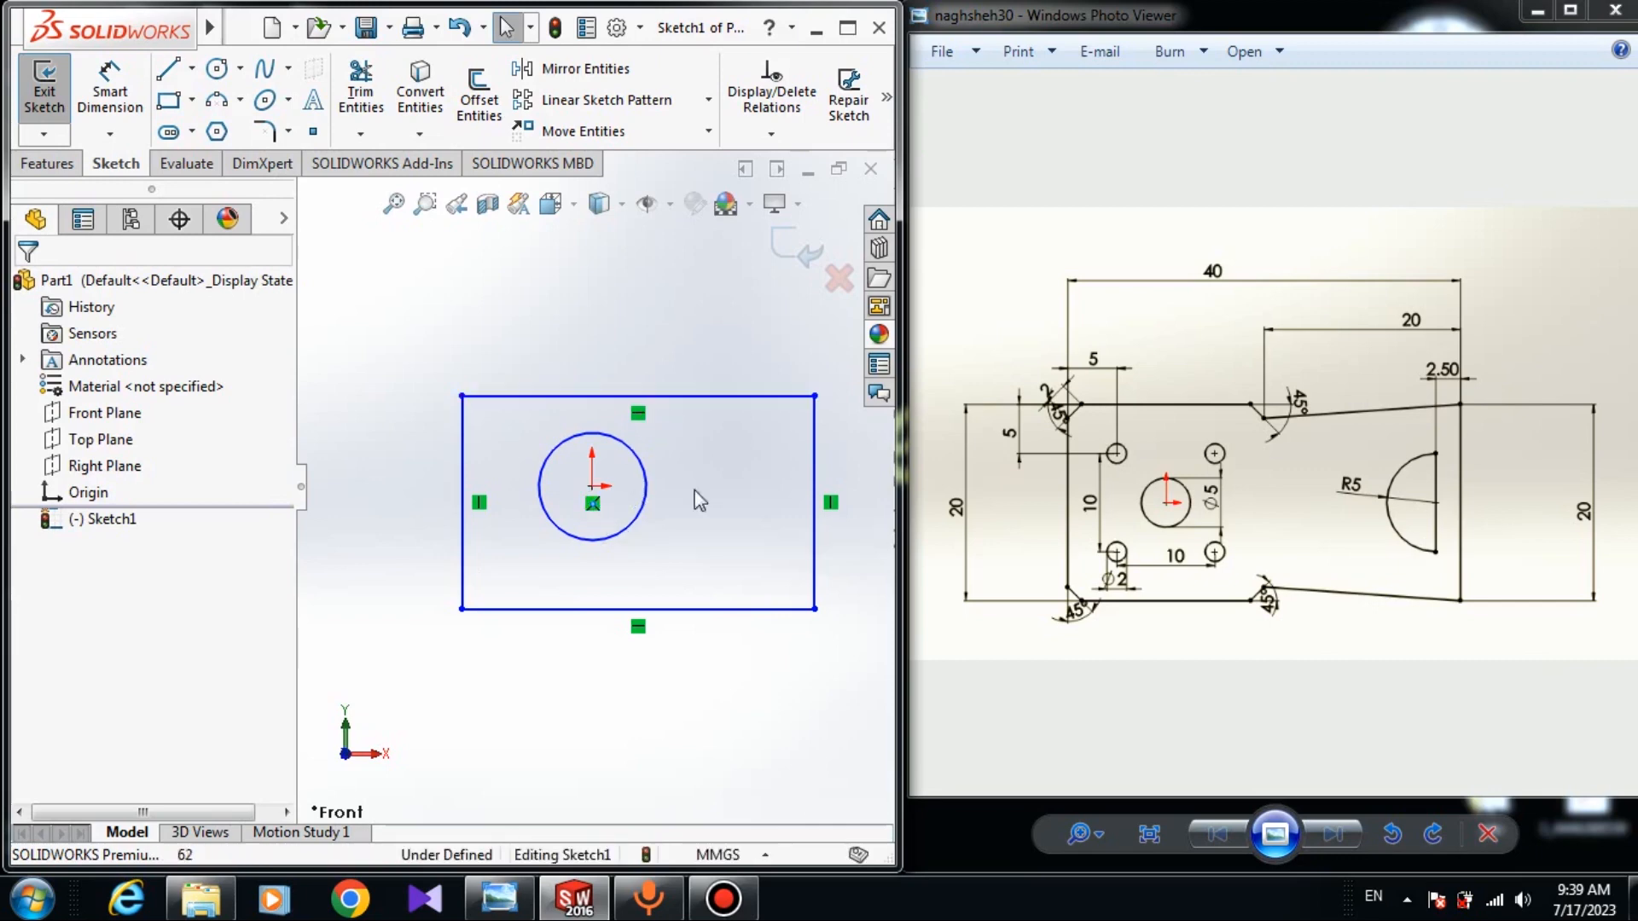
Add a Vertical relation between the rectangle's top-edge midpoint and the circle centre.
{"action": "left_click", "coordinate": [637, 395]}
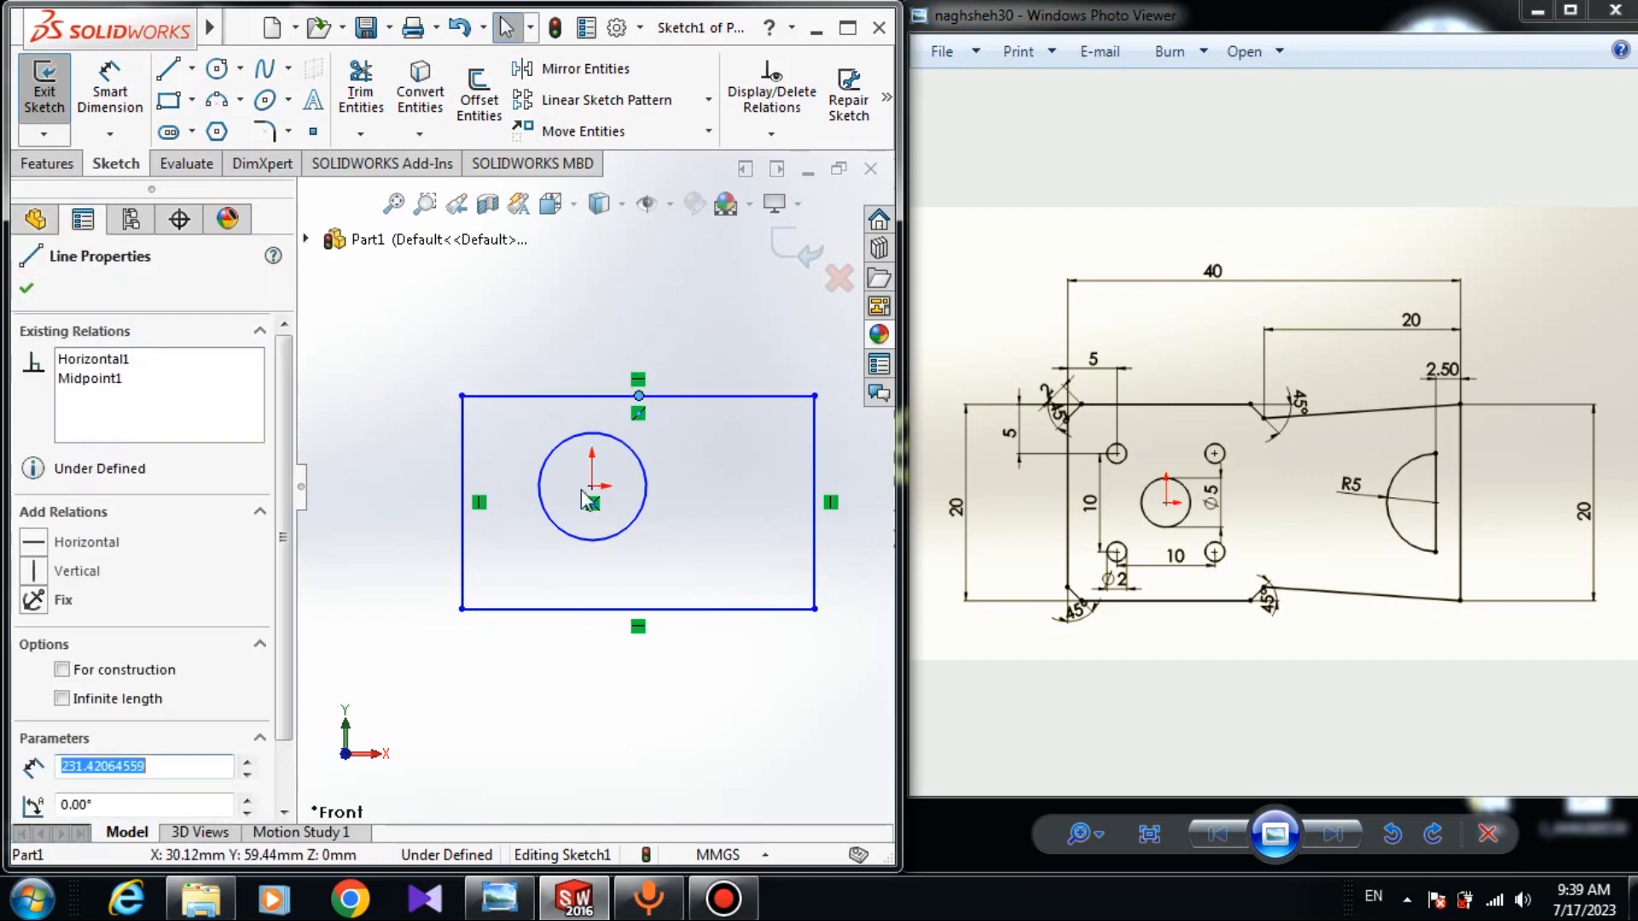
{"action": "left_click", "coordinate": [592, 486], "text": "ctrl"}
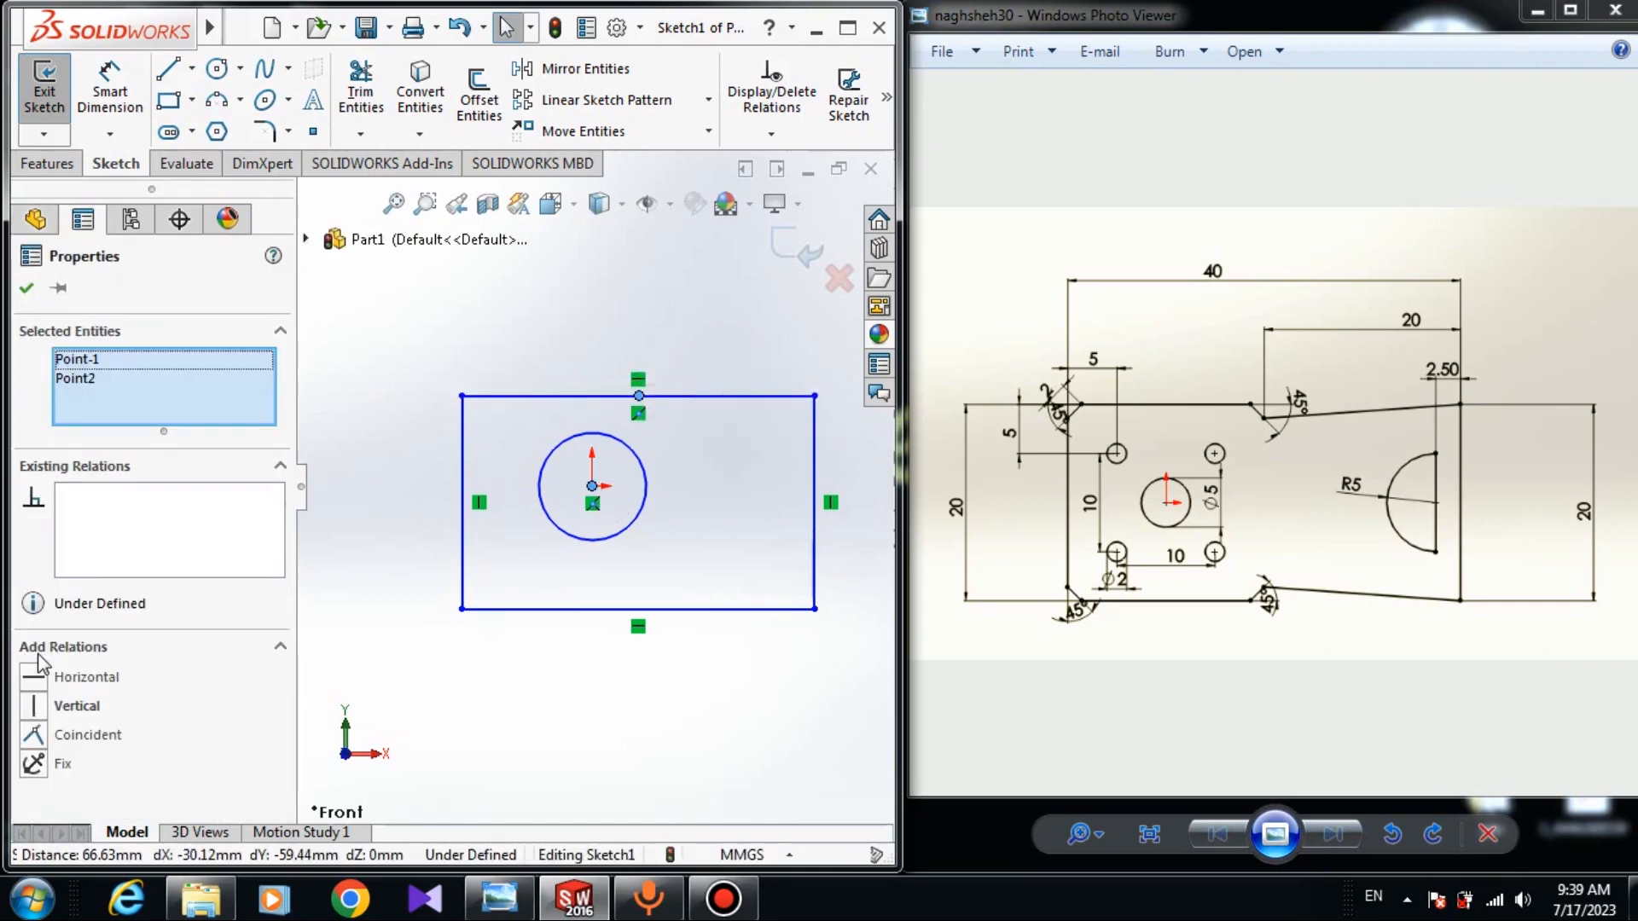
{"action": "left_click", "coordinate": [34, 706]}
{"action": "left_click", "coordinate": [595, 676]}
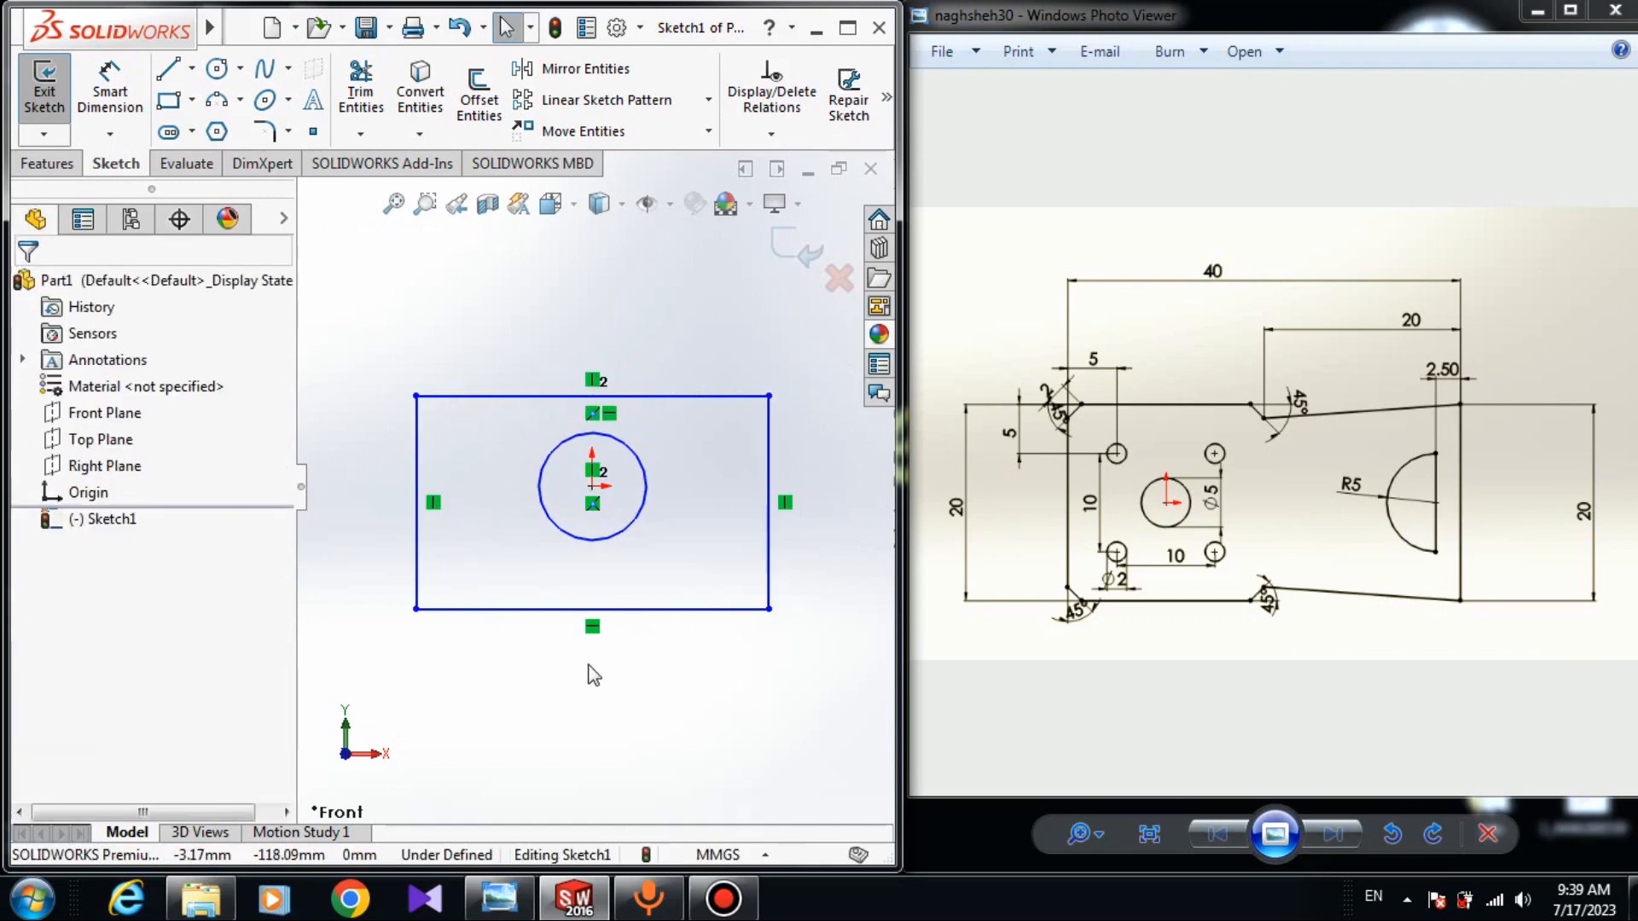
Add a Horizontal relation between the left-edge midpoint and the circle centre.
{"action": "left_click", "coordinate": [417, 504]}
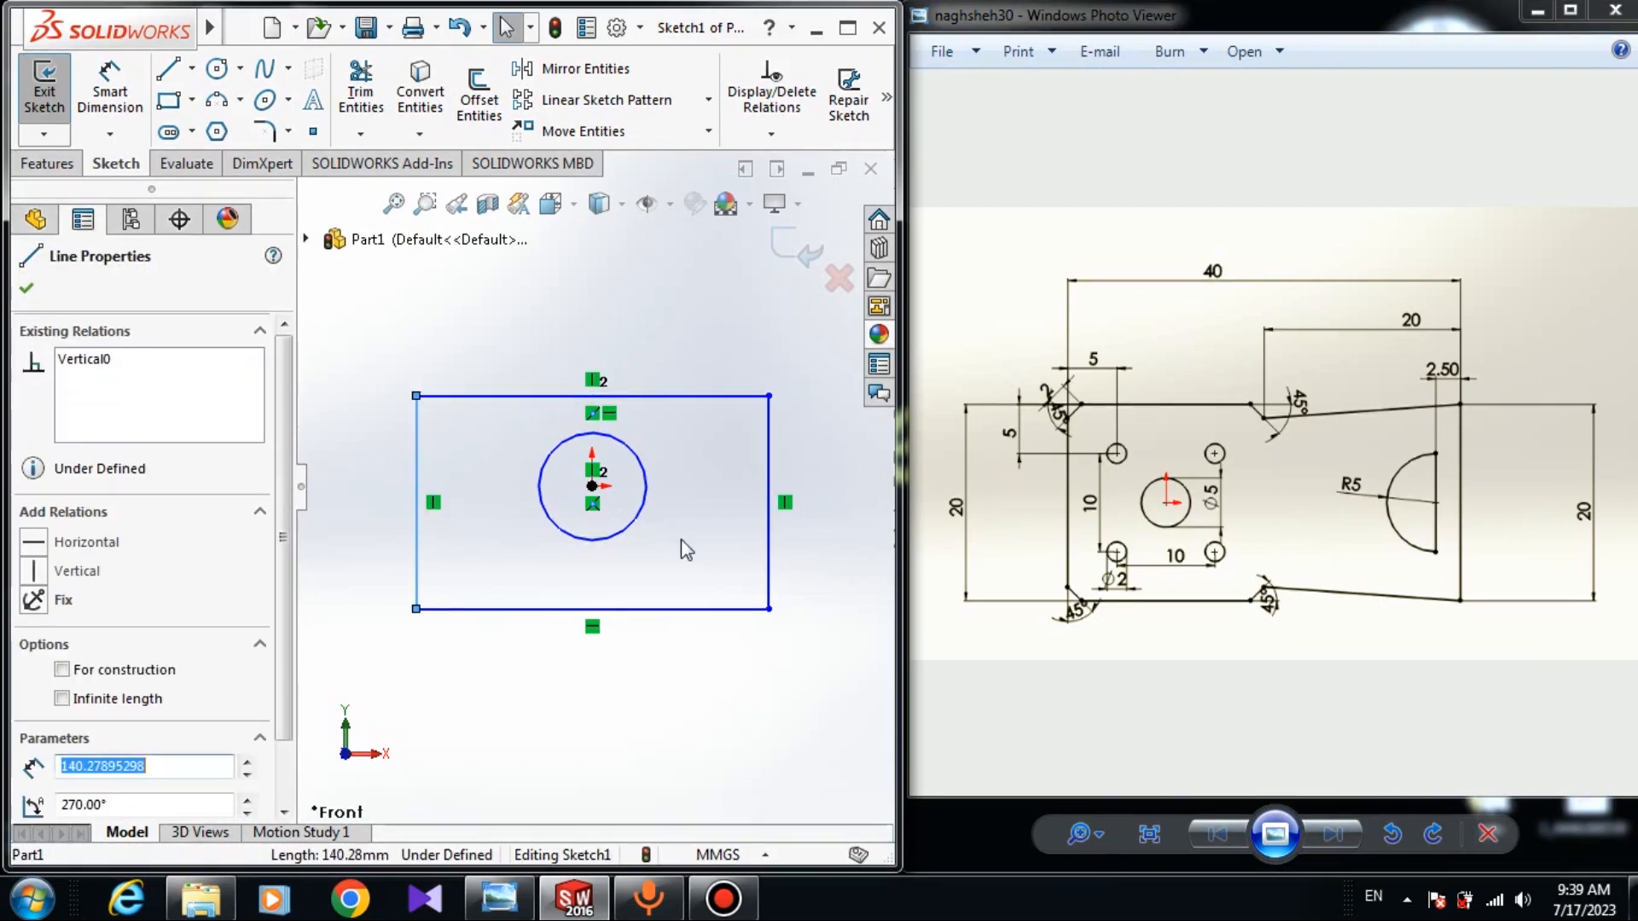
{"action": "left_click", "coordinate": [592, 486], "text": "ctrl"}
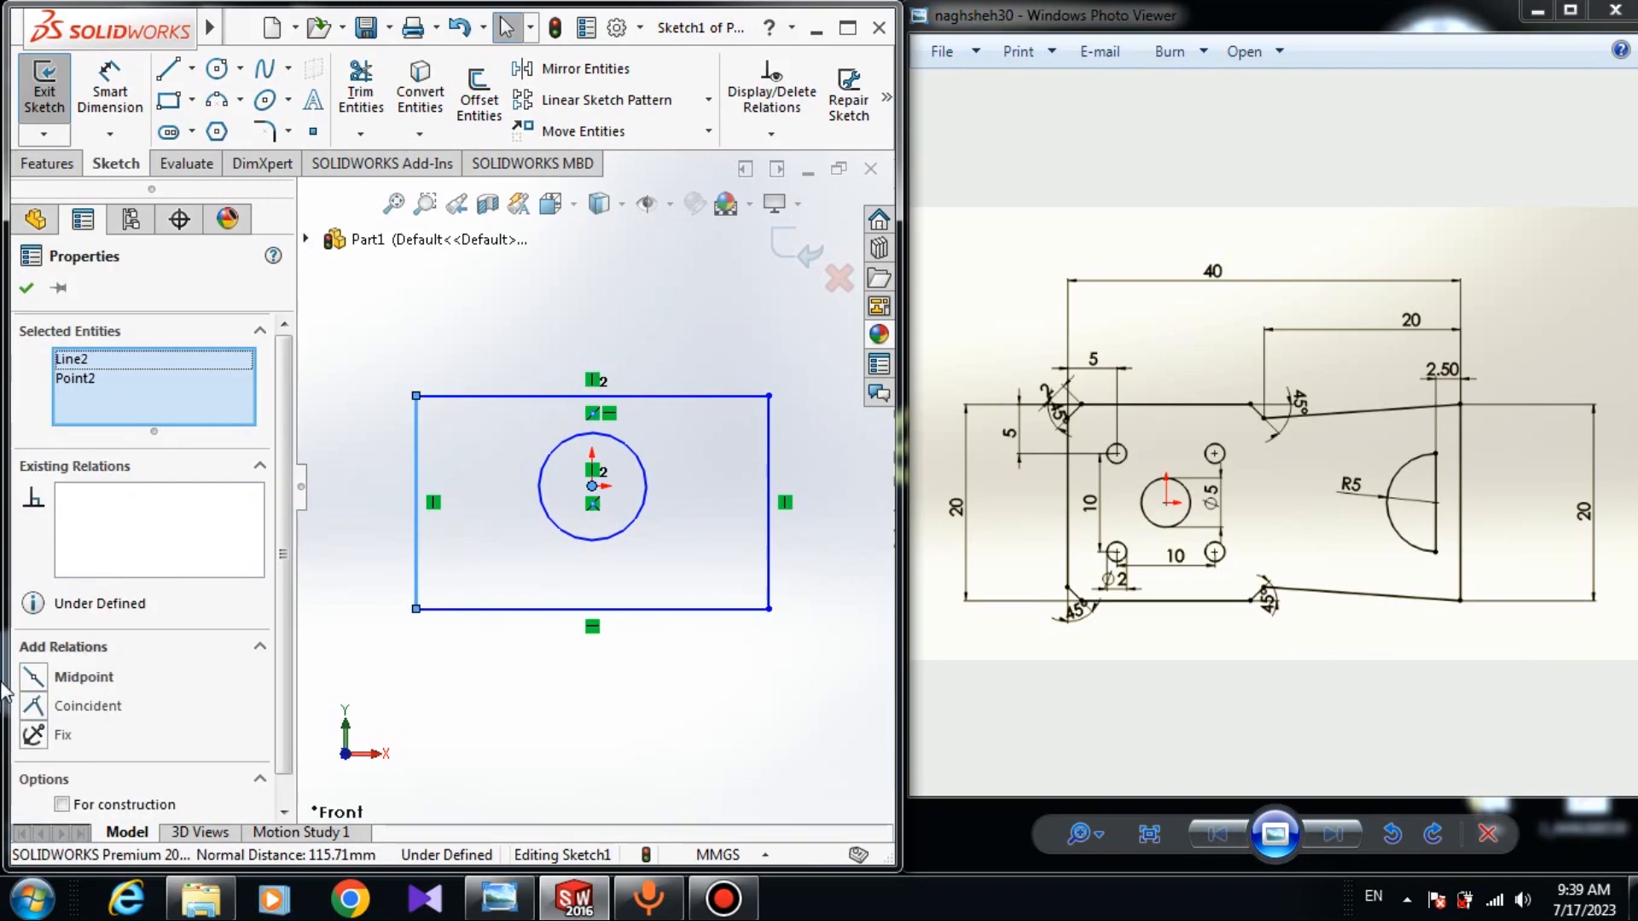
{"action": "left_click", "coordinate": [489, 757]}
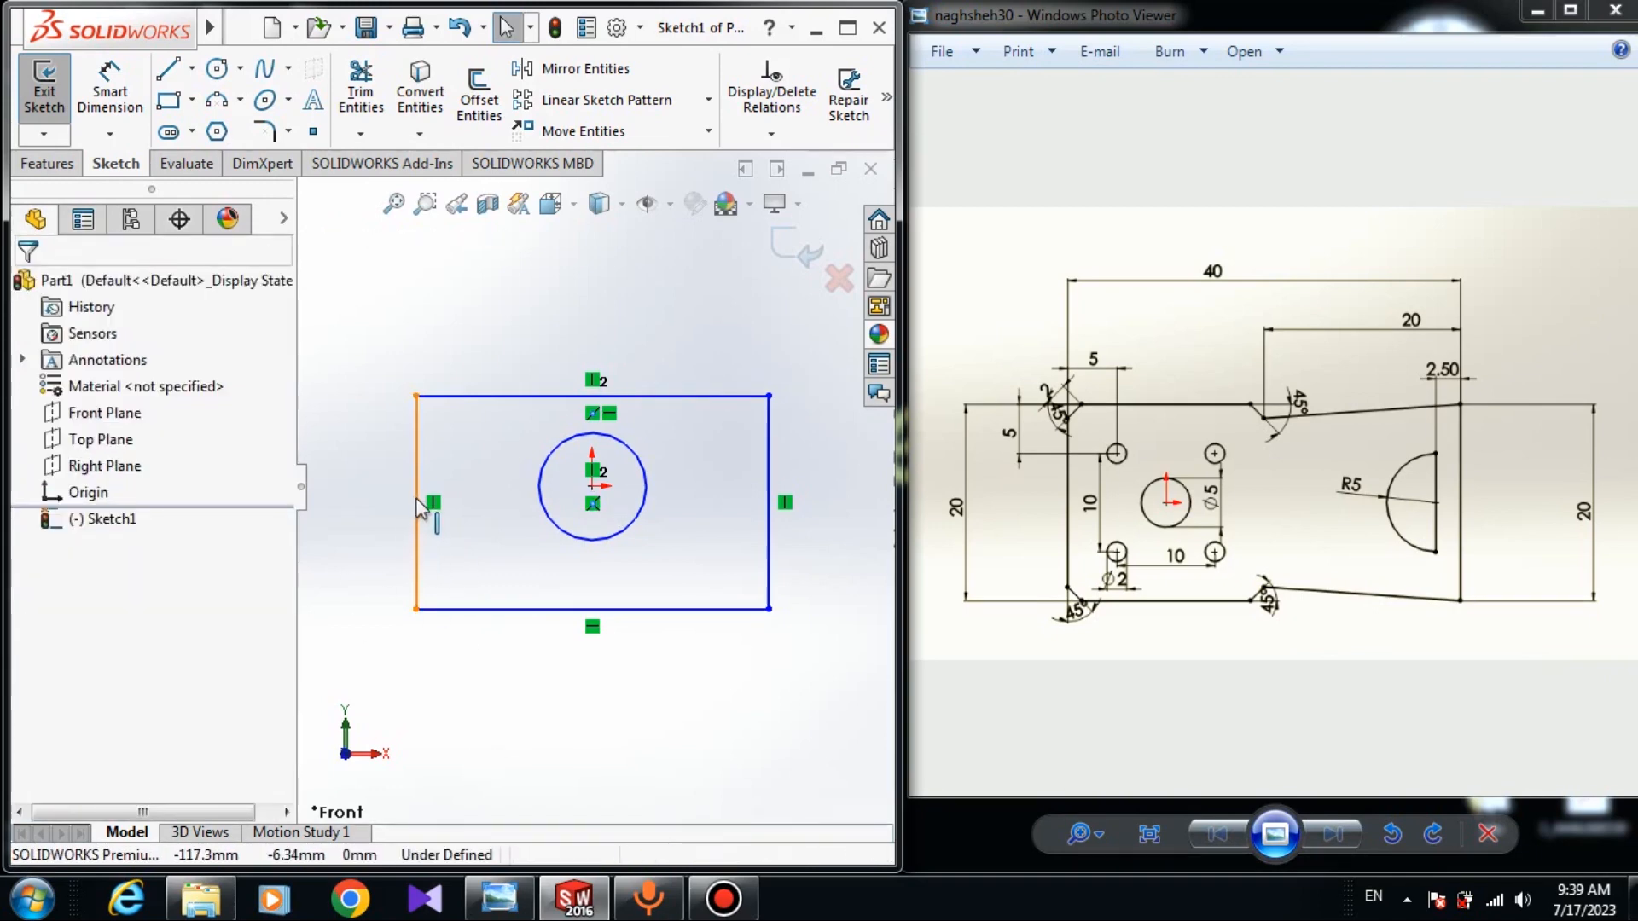
{"action": "left_click", "coordinate": [415, 504]}
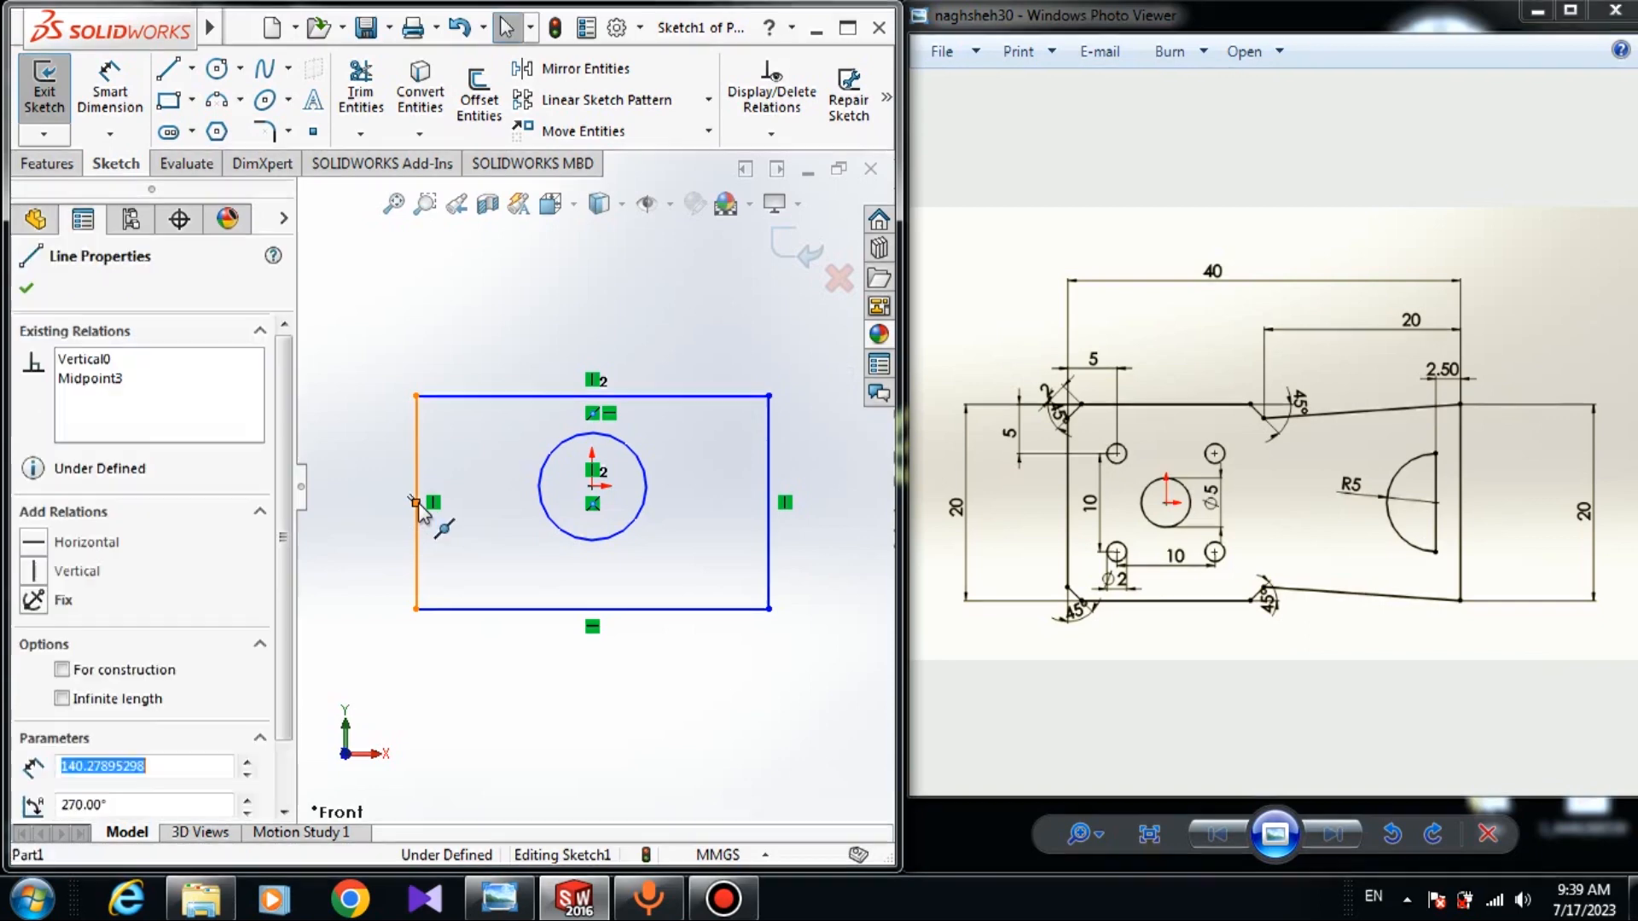
{"action": "left_click", "coordinate": [592, 486]}
{"action": "left_click", "coordinate": [416, 503], "text": "ctrl"}
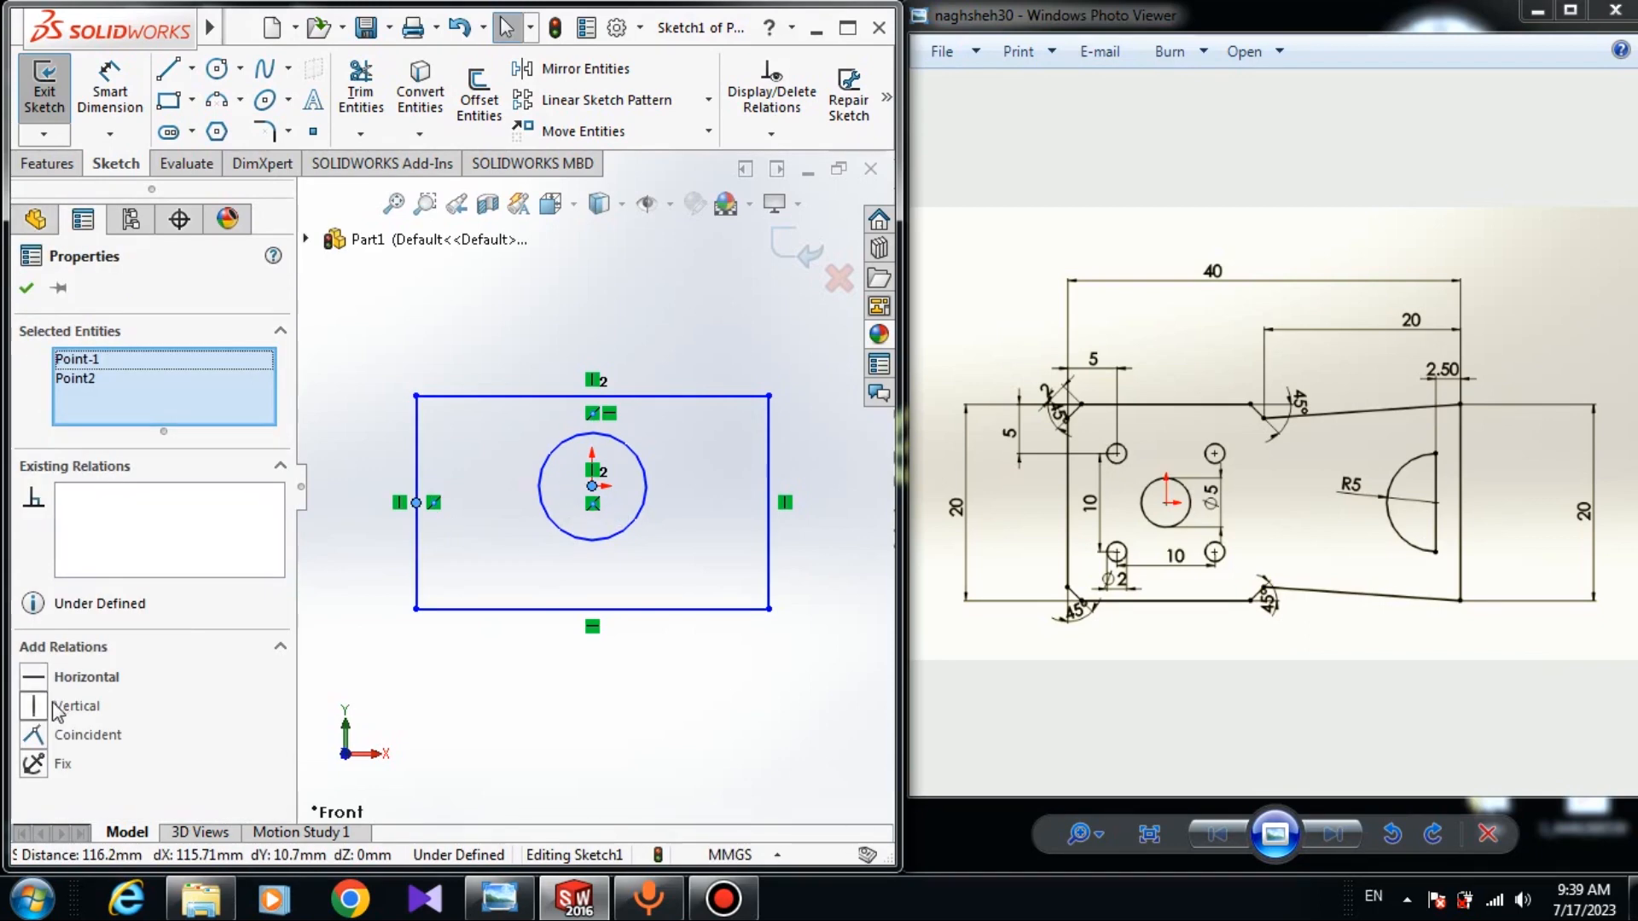
{"action": "left_click", "coordinate": [35, 680]}
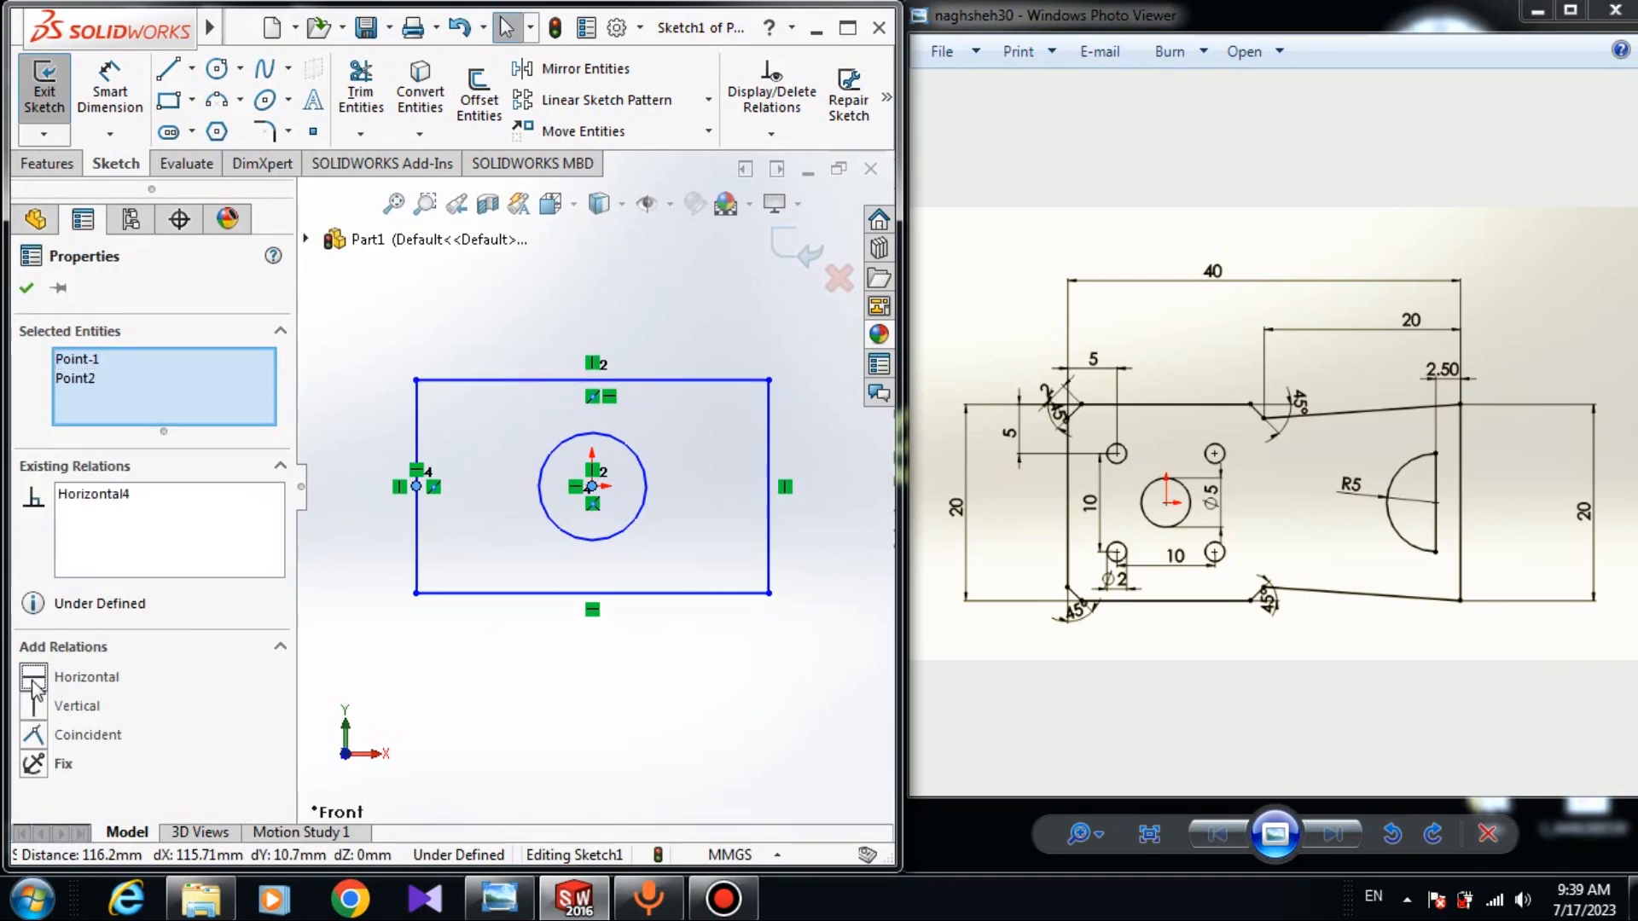
{"action": "left_click", "coordinate": [24, 286]}
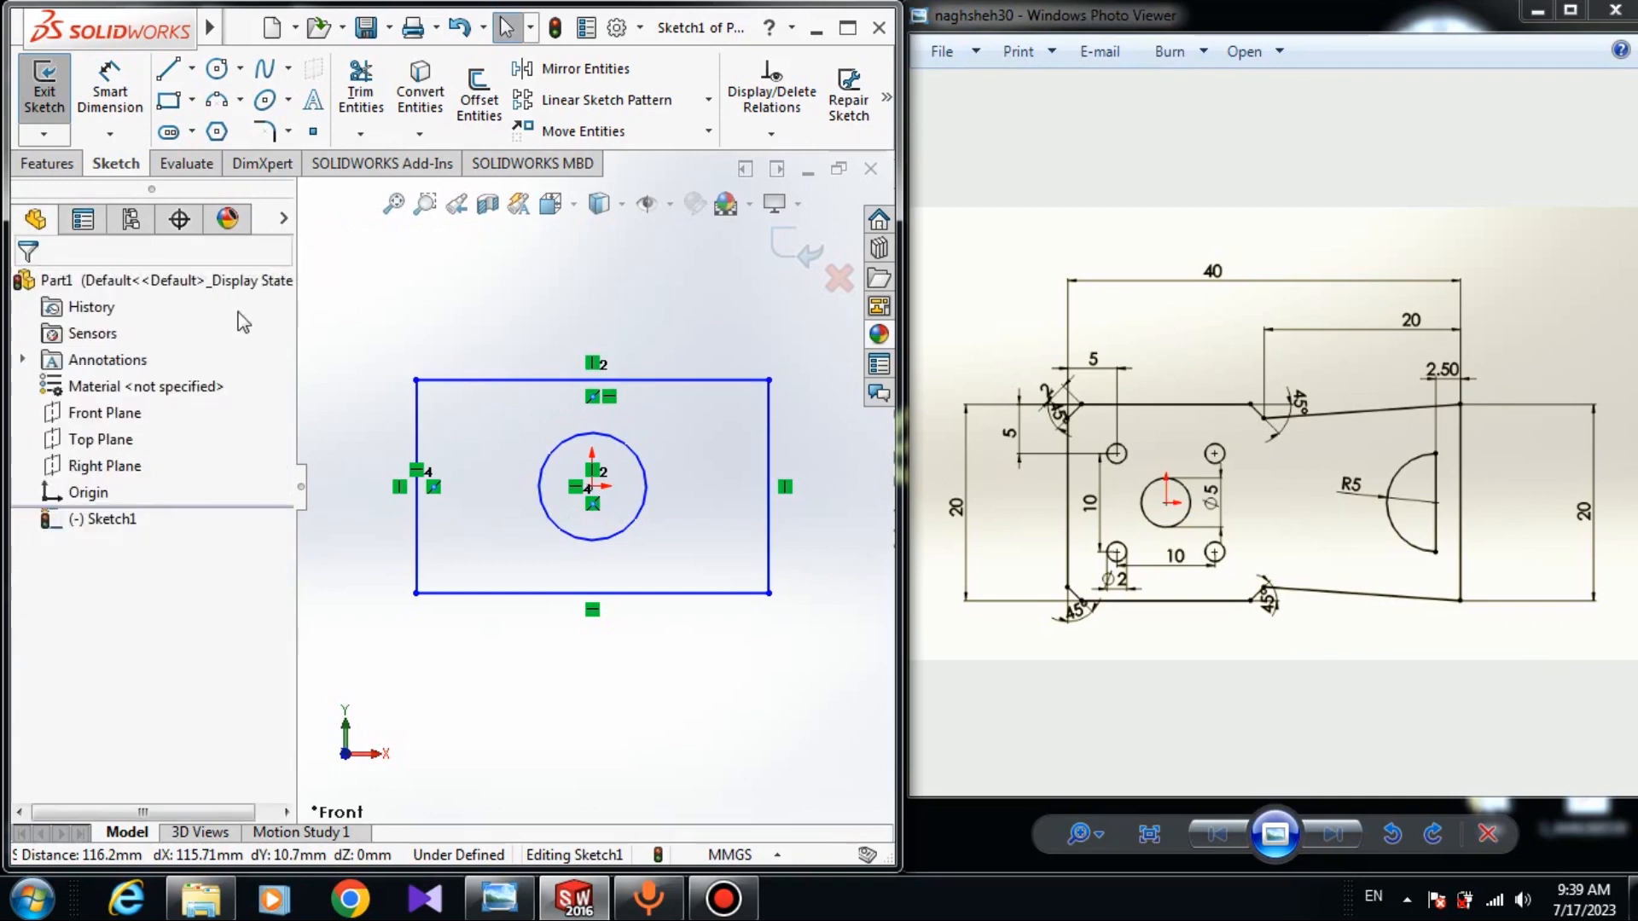
Shrink the rectangle by dragging its top-left corner inward.
{"action": "left_click_drag", "start_coordinate": [416, 381], "coordinate": [427, 403]}
{"action": "left_click", "coordinate": [461, 592]}
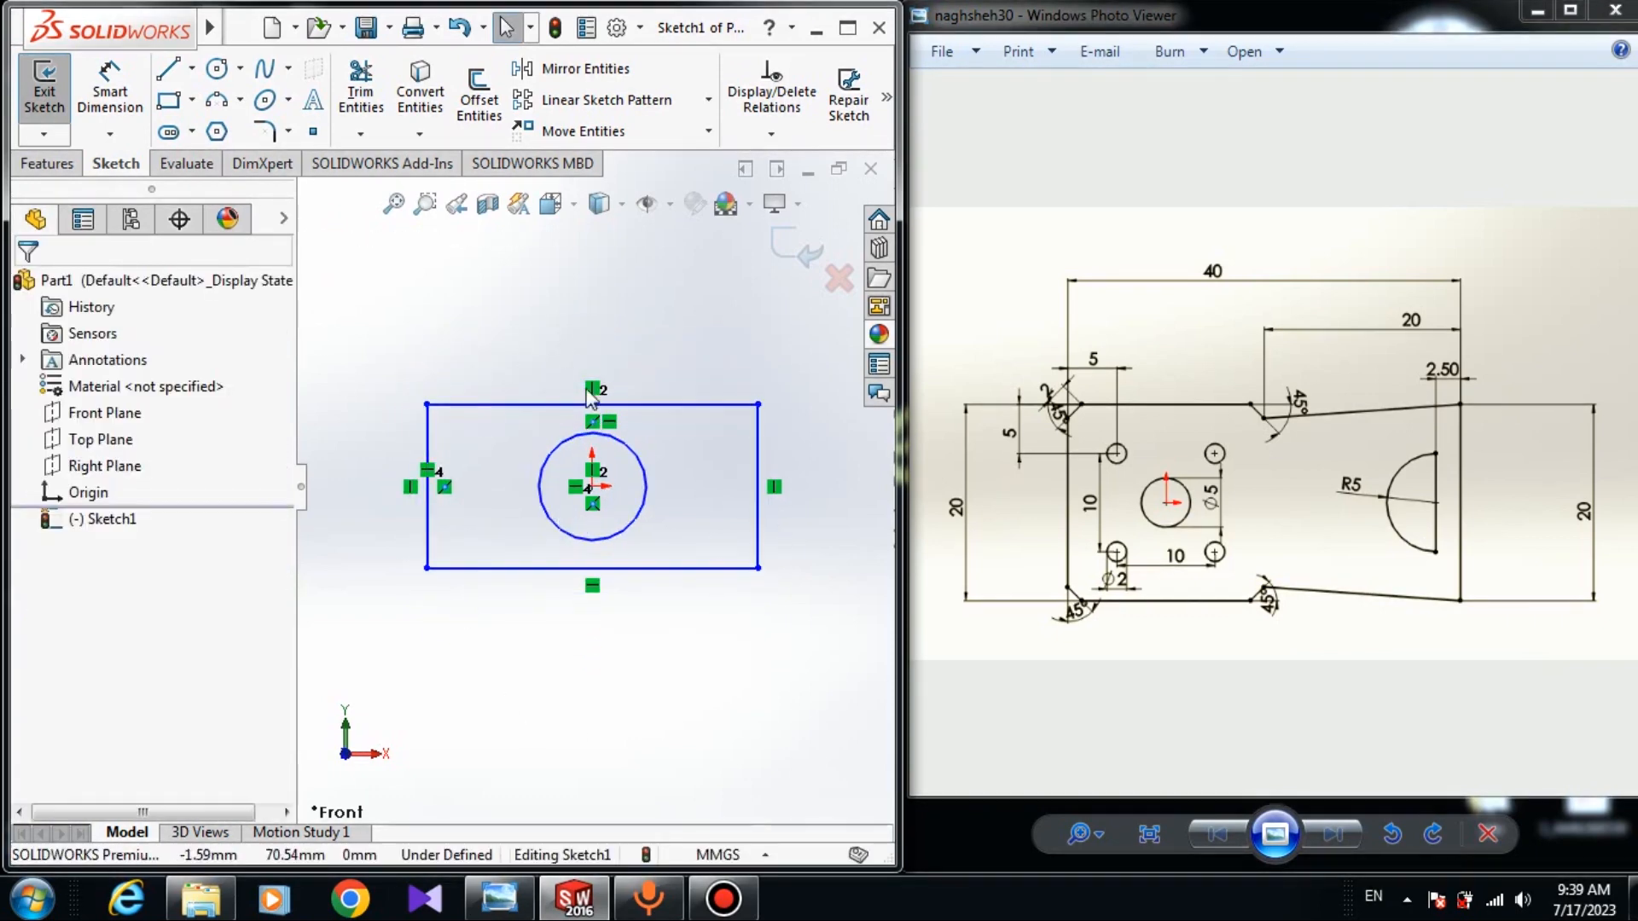
{"action": "left_click", "coordinate": [125, 83]}
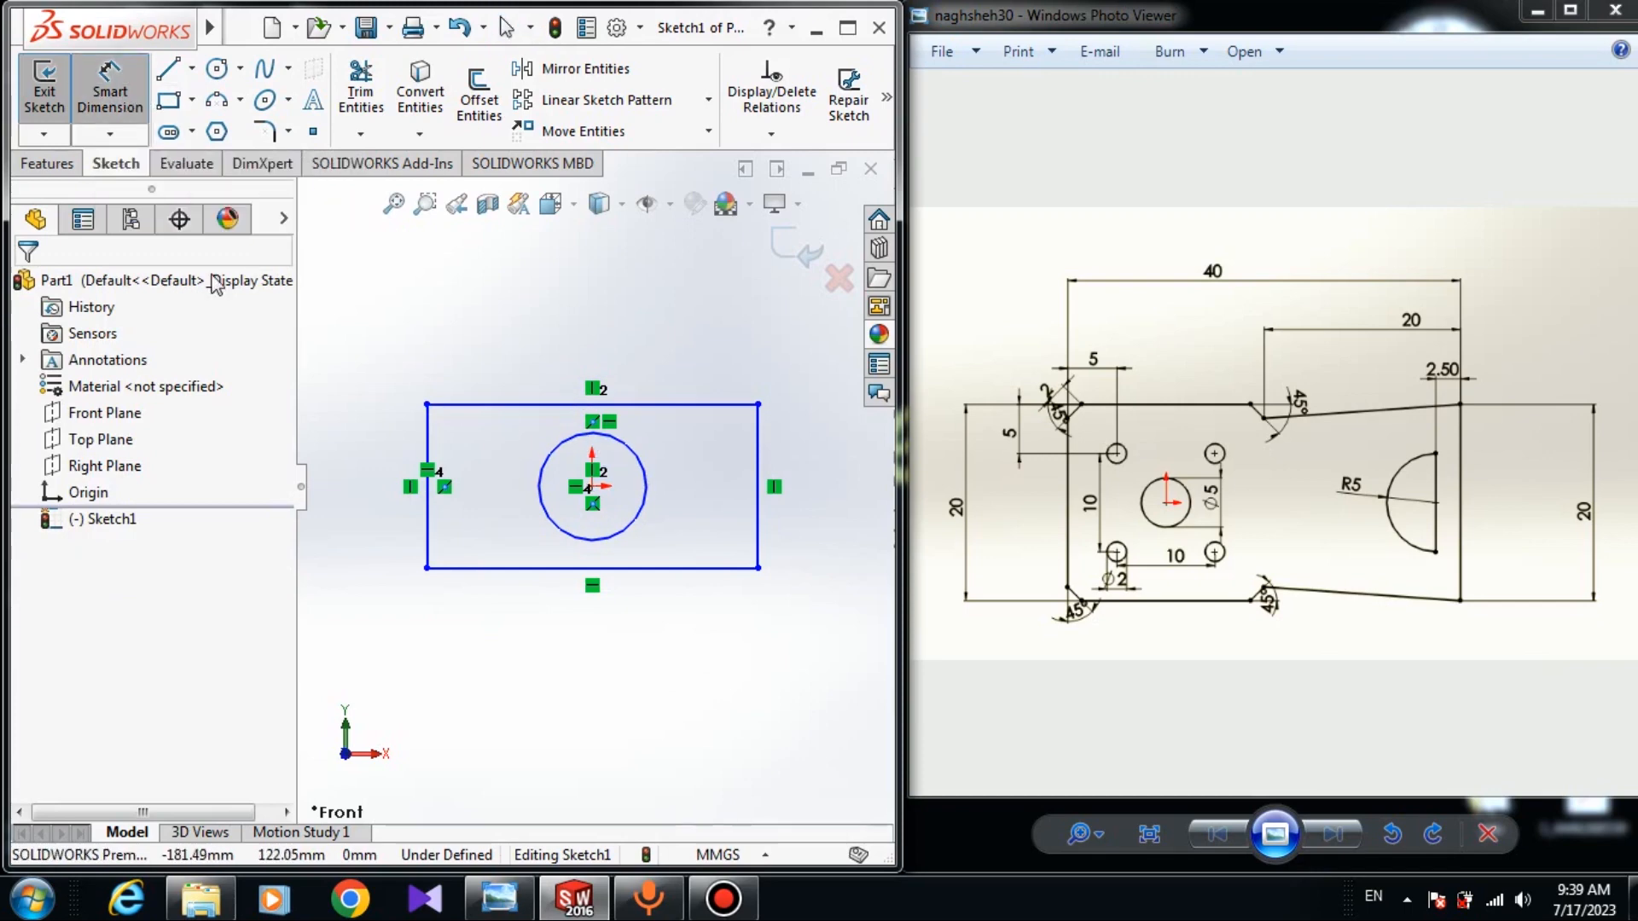
Give the central circle a diameter dimension of 5.
{"action": "left_click", "coordinate": [552, 521]}
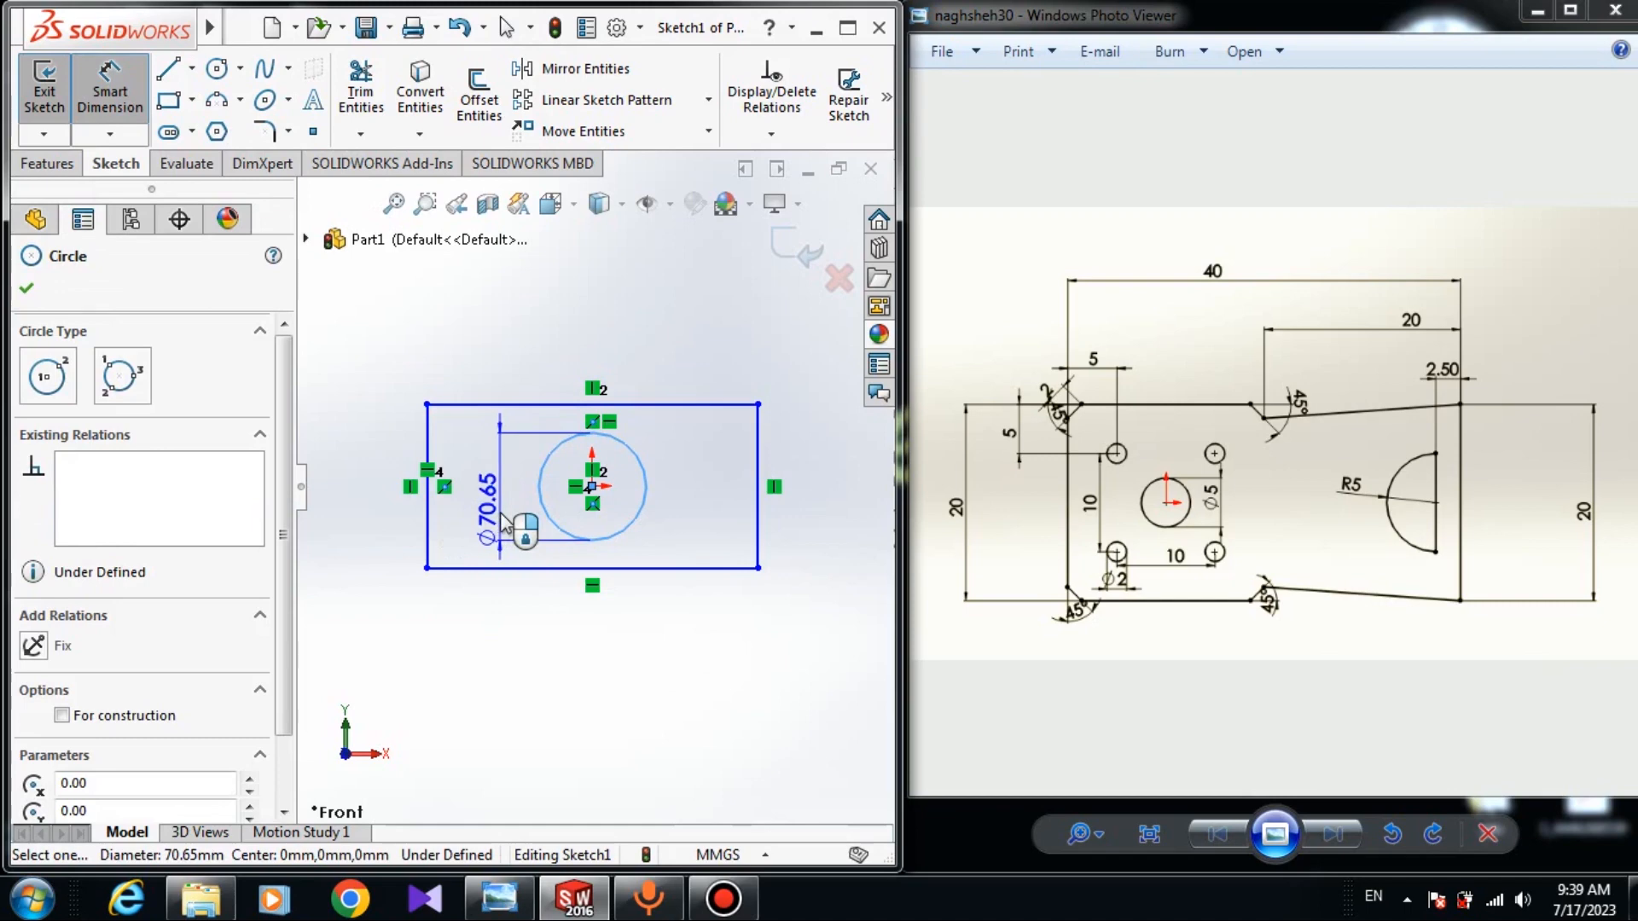
{"action": "left_click", "coordinate": [516, 522]}
{"action": "type", "text": "5"}
{"action": "key", "text": "Return"}
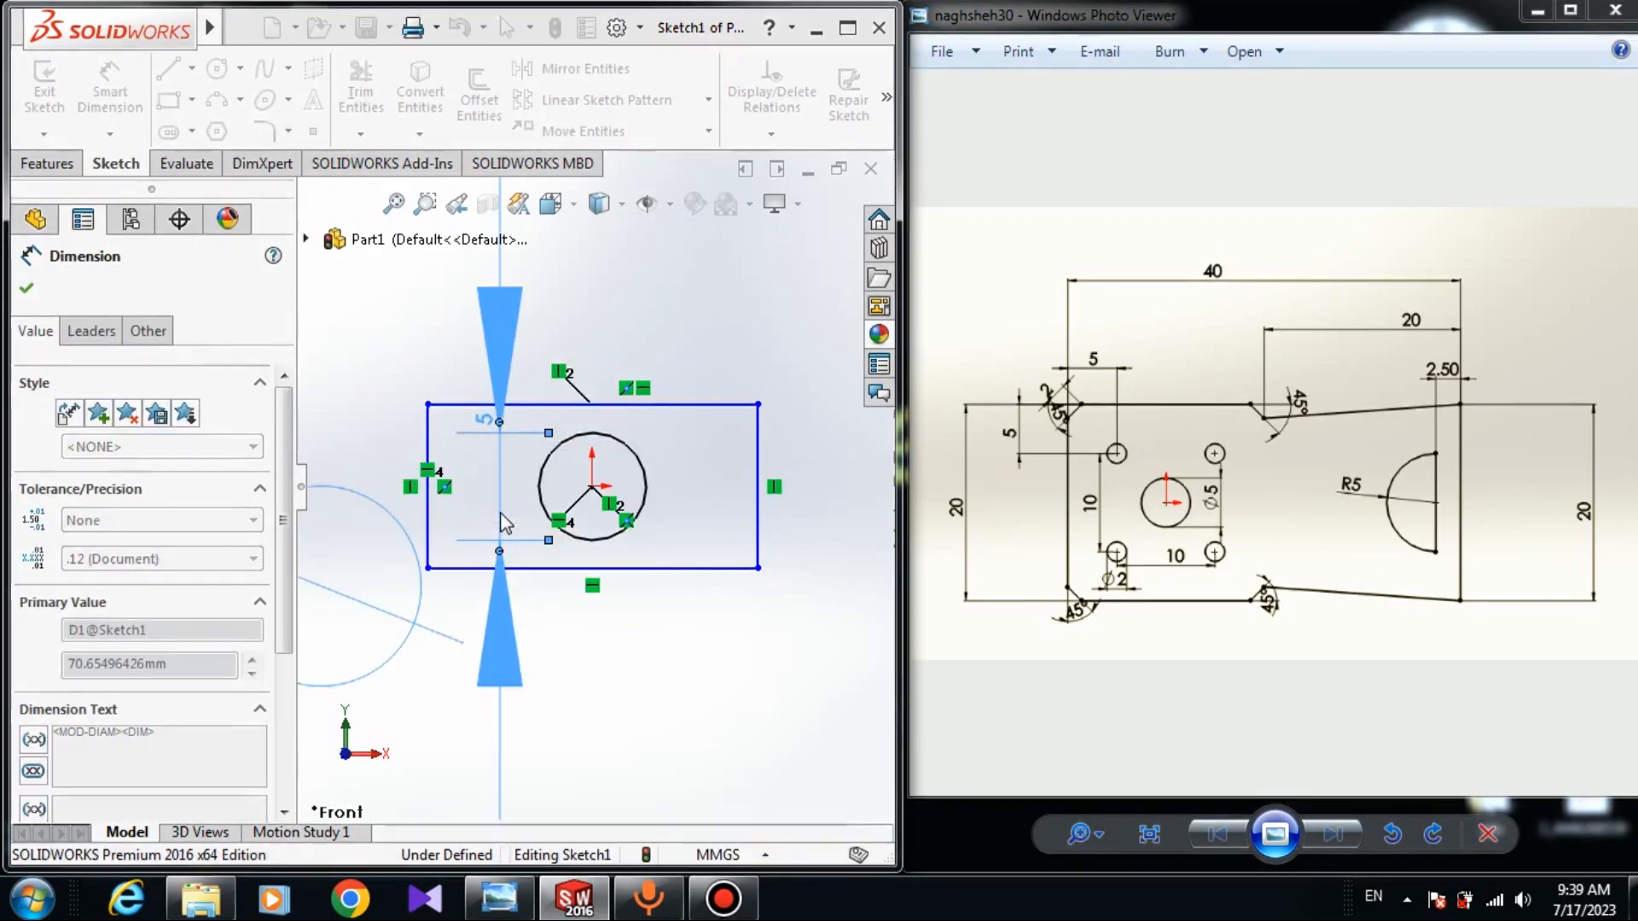
{"action": "left_click", "coordinate": [25, 287]}
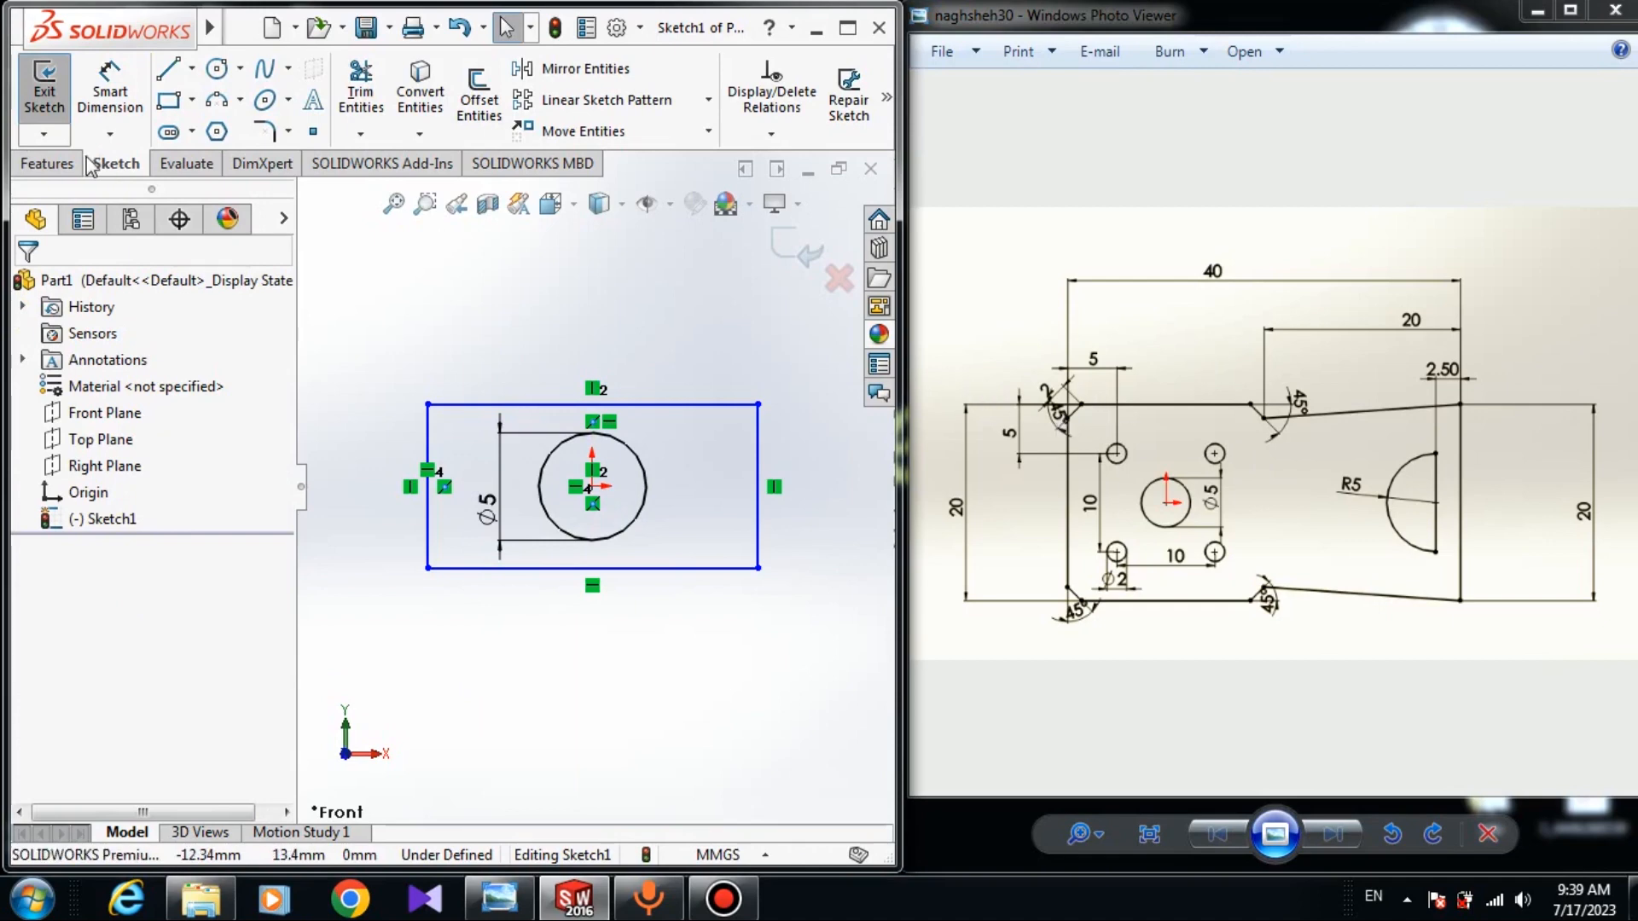
{"action": "left_click", "coordinate": [289, 131]}
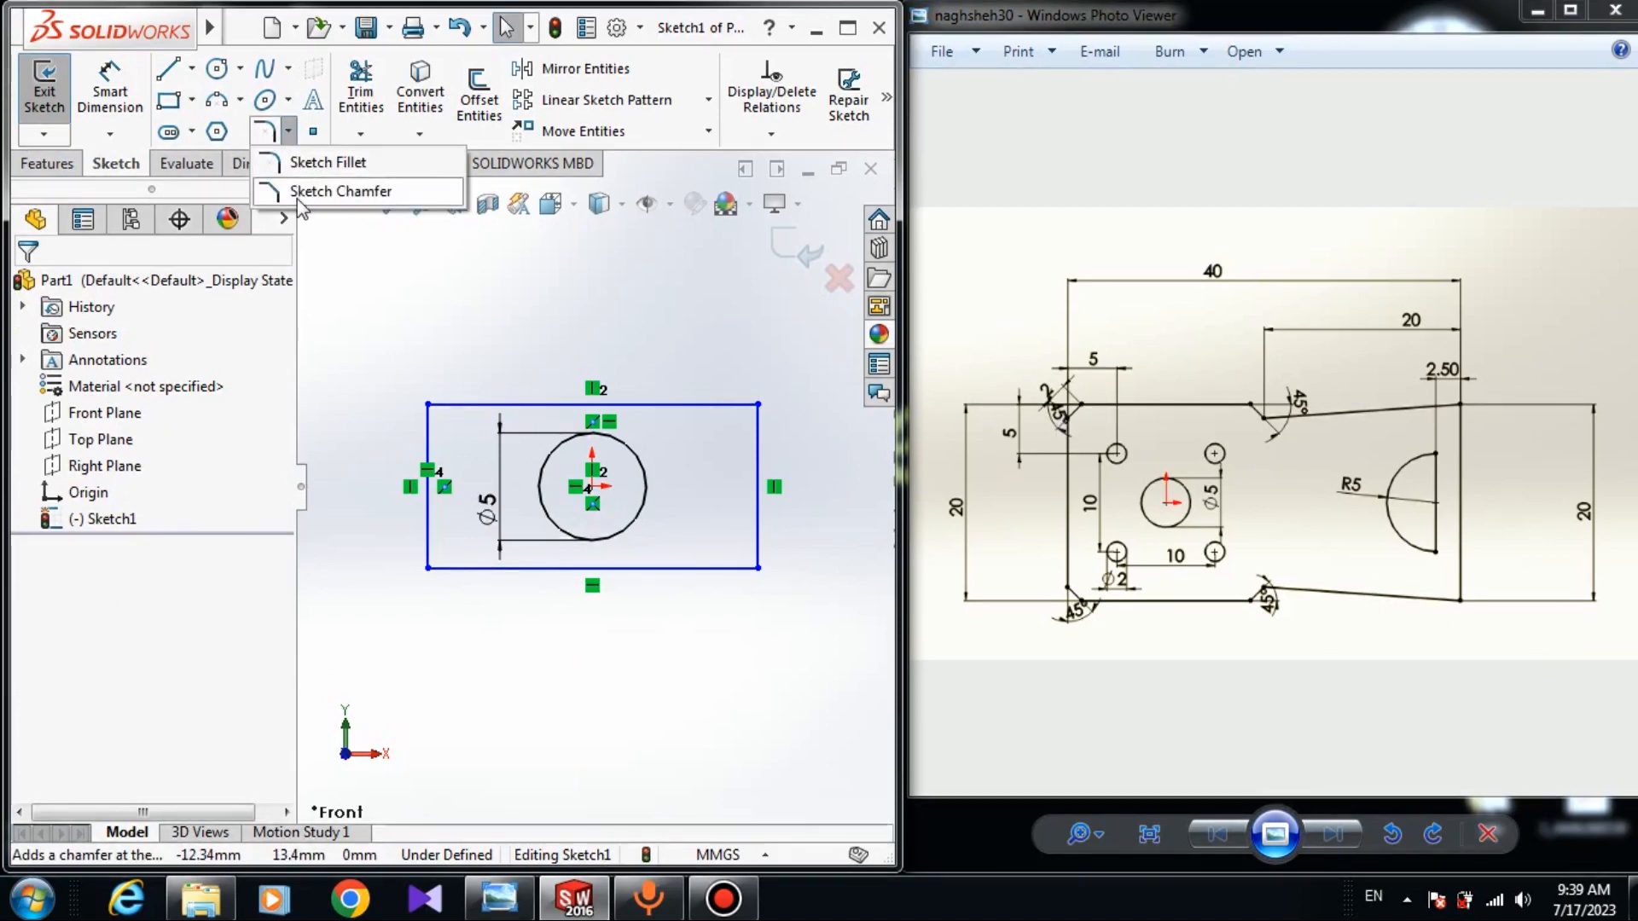
Use an angle-distance Sketch Chamfer of 2 mm at 45° on the top-left corner.
{"action": "left_click", "coordinate": [301, 194]}
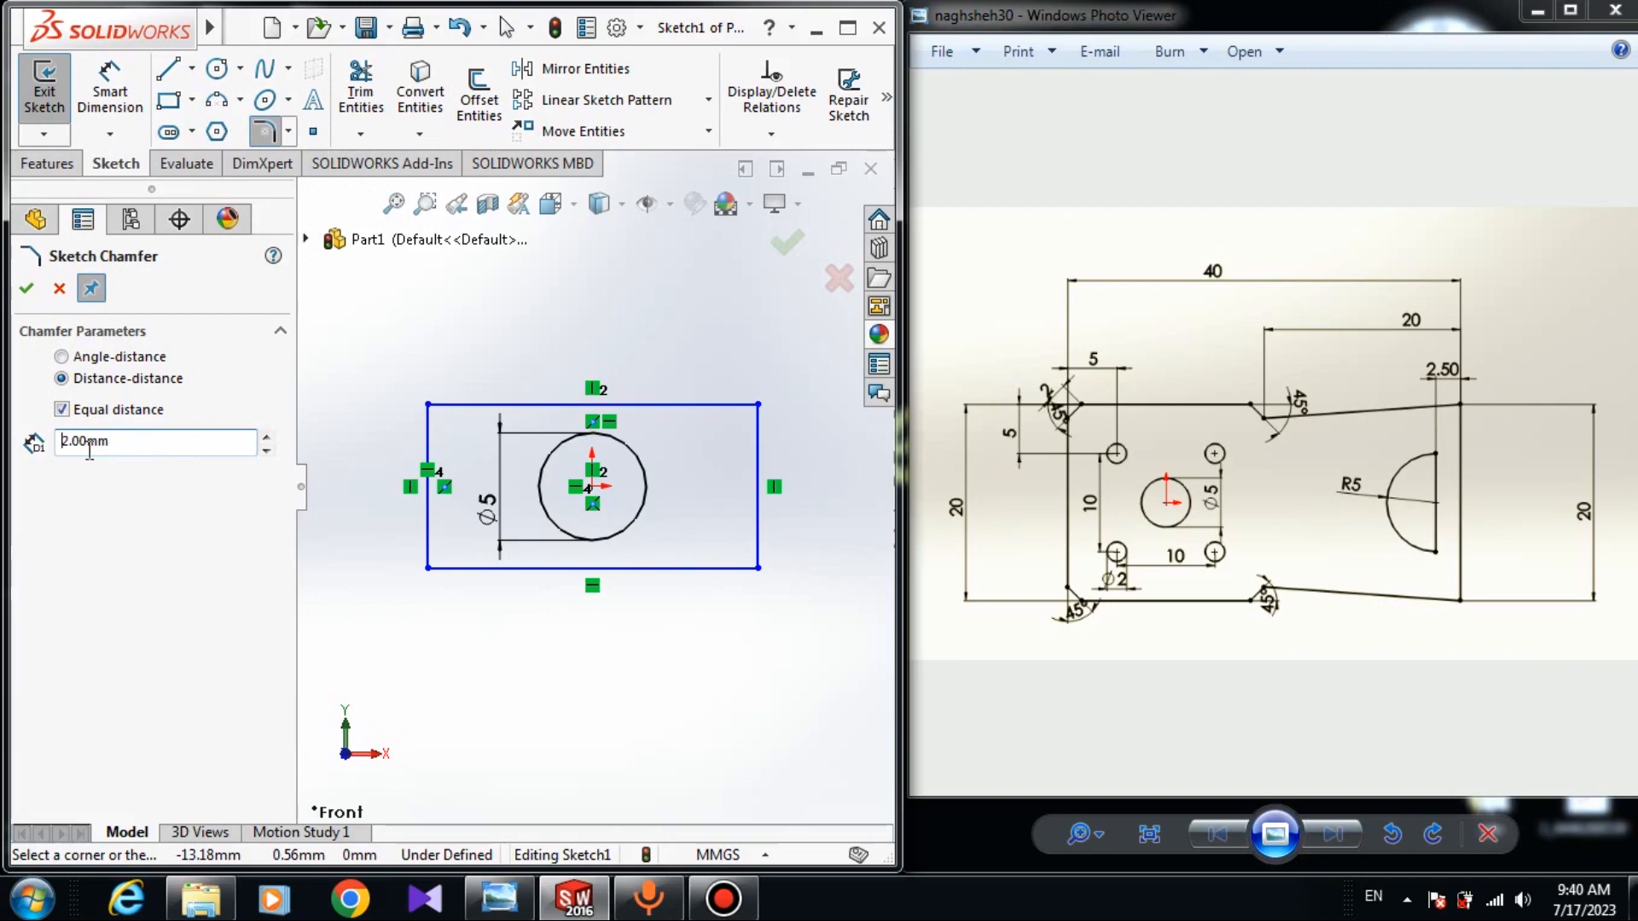
{"action": "left_click", "coordinate": [63, 358]}
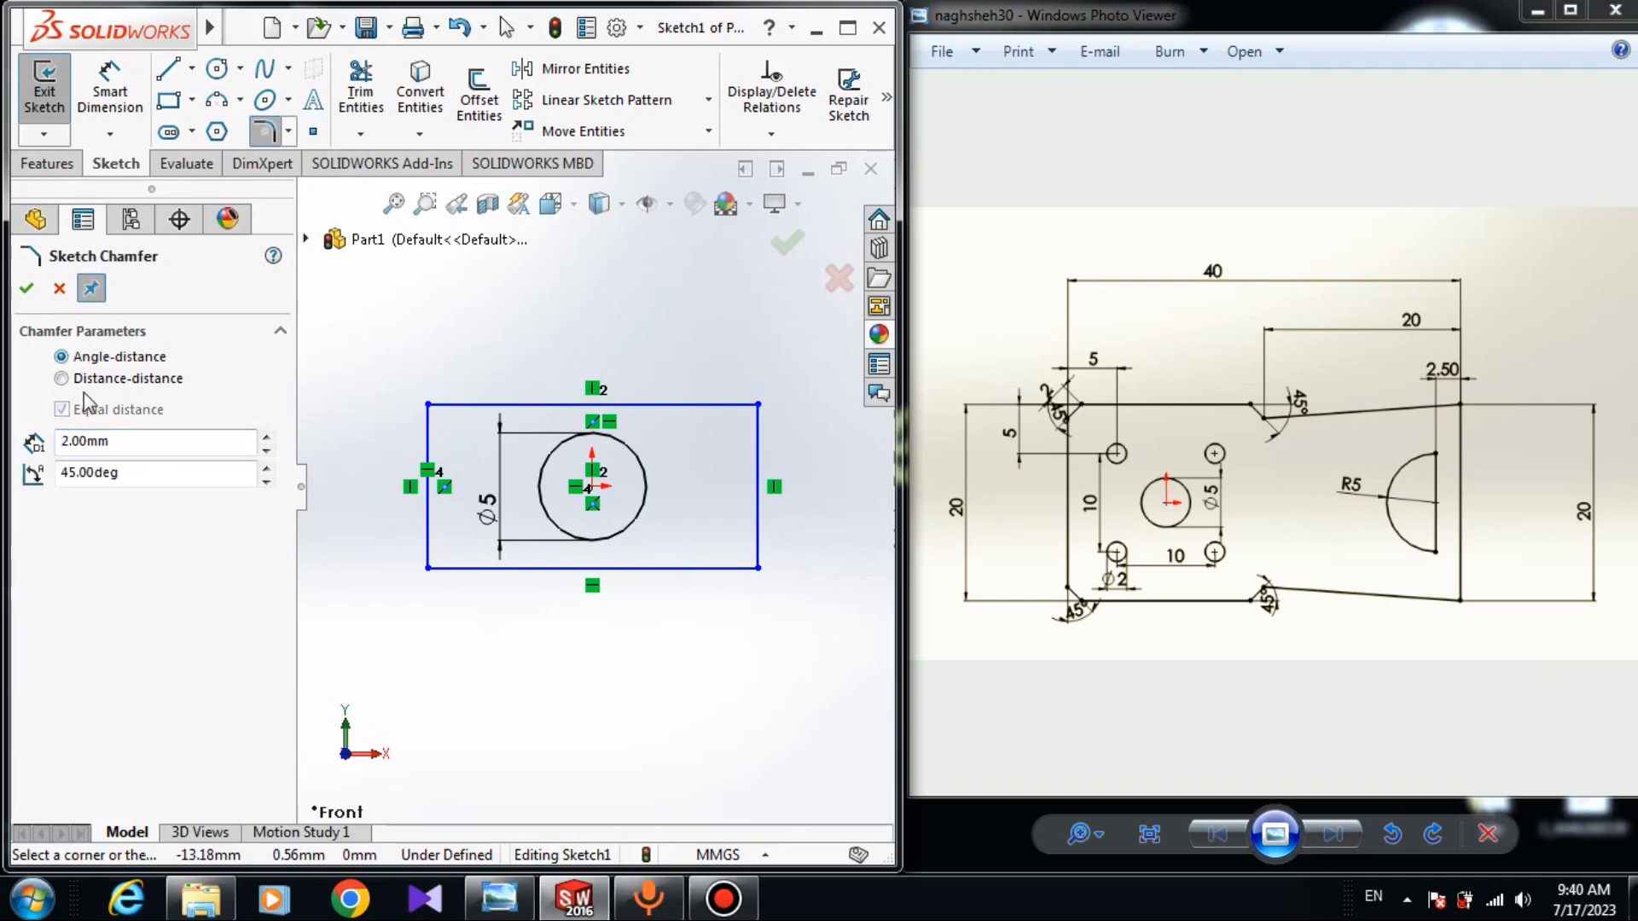
{"action": "scroll", "coordinate": [503, 417], "scroll_direction": "up", "scroll_amount": 5}
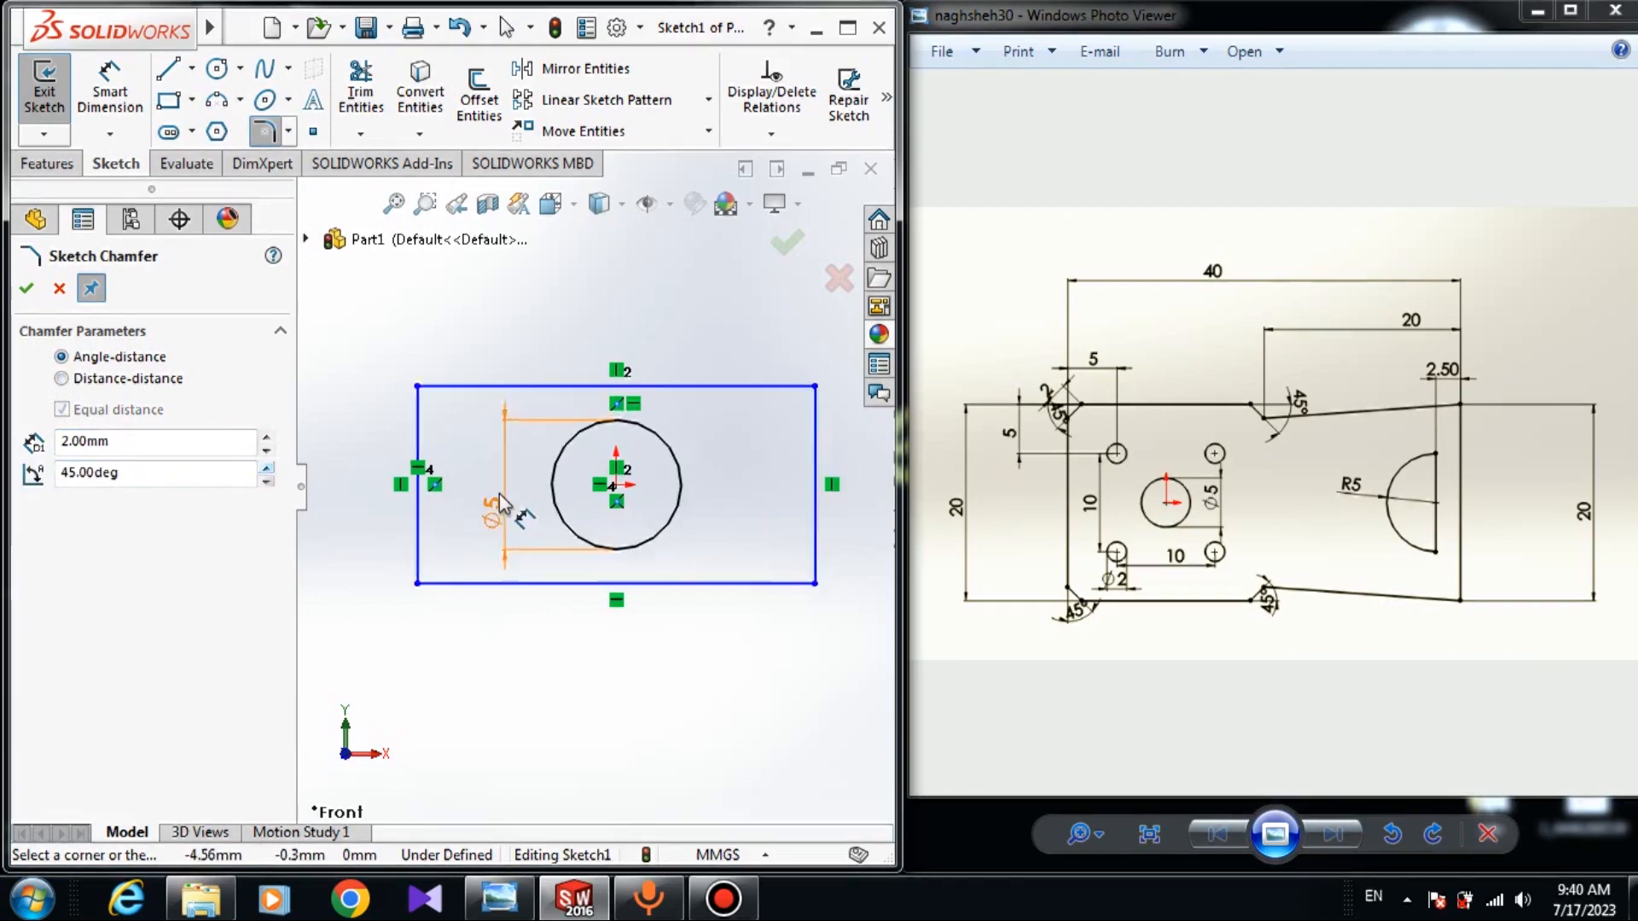
{"action": "scroll", "coordinate": [369, 402], "scroll_direction": "down", "scroll_amount": 3}
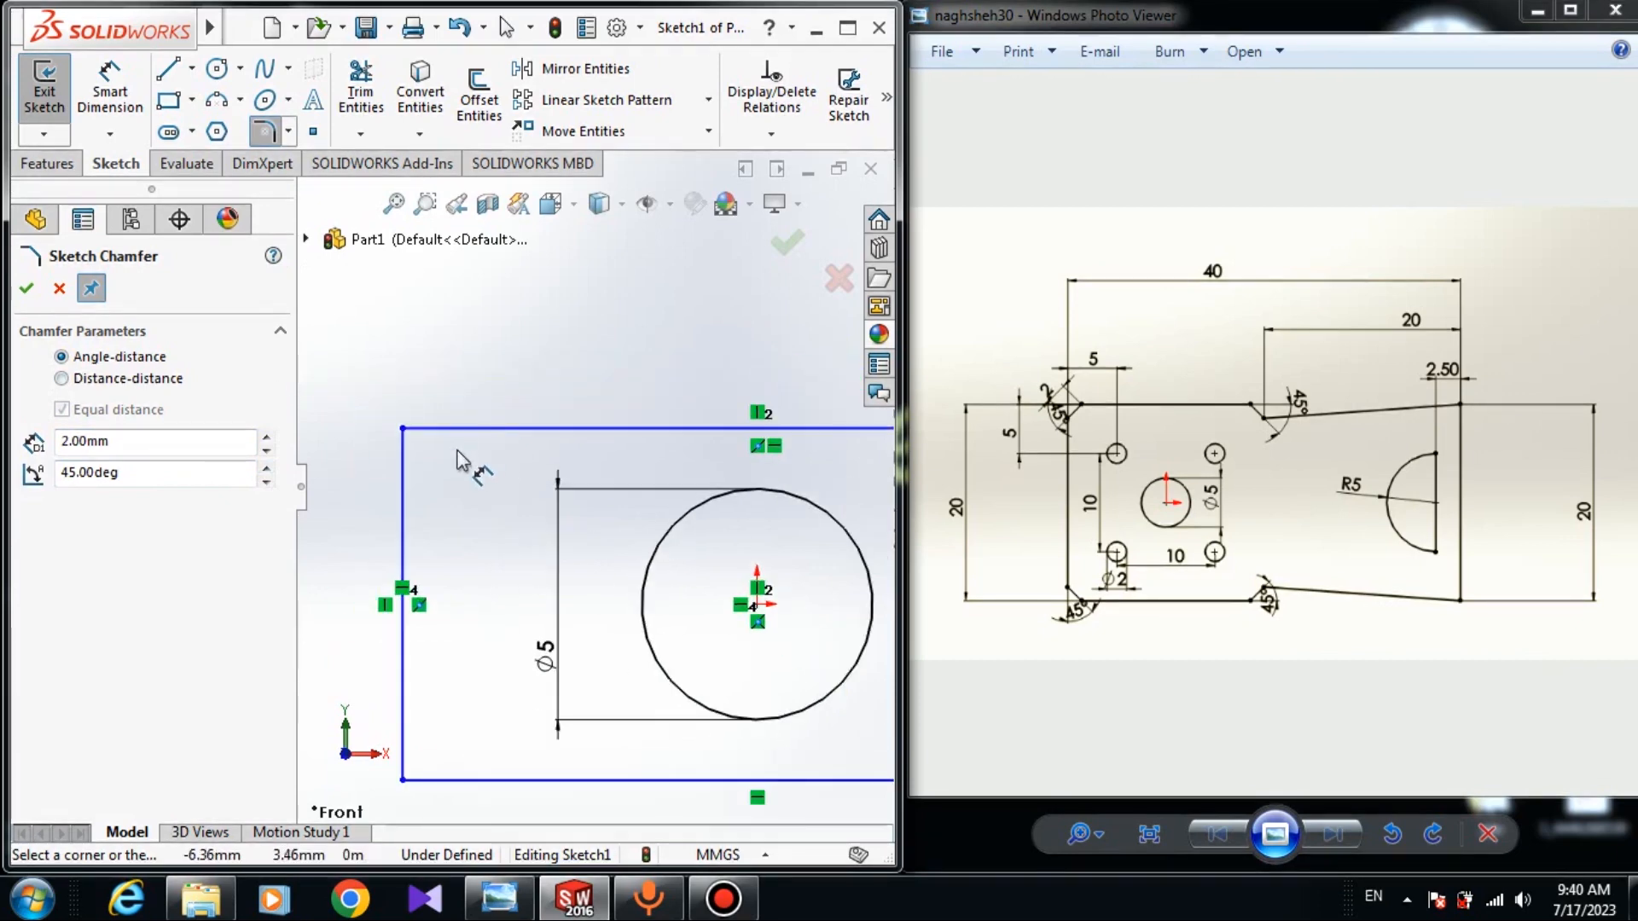
{"action": "left_click", "coordinate": [403, 427]}
{"action": "left_click", "coordinate": [880, 448]}
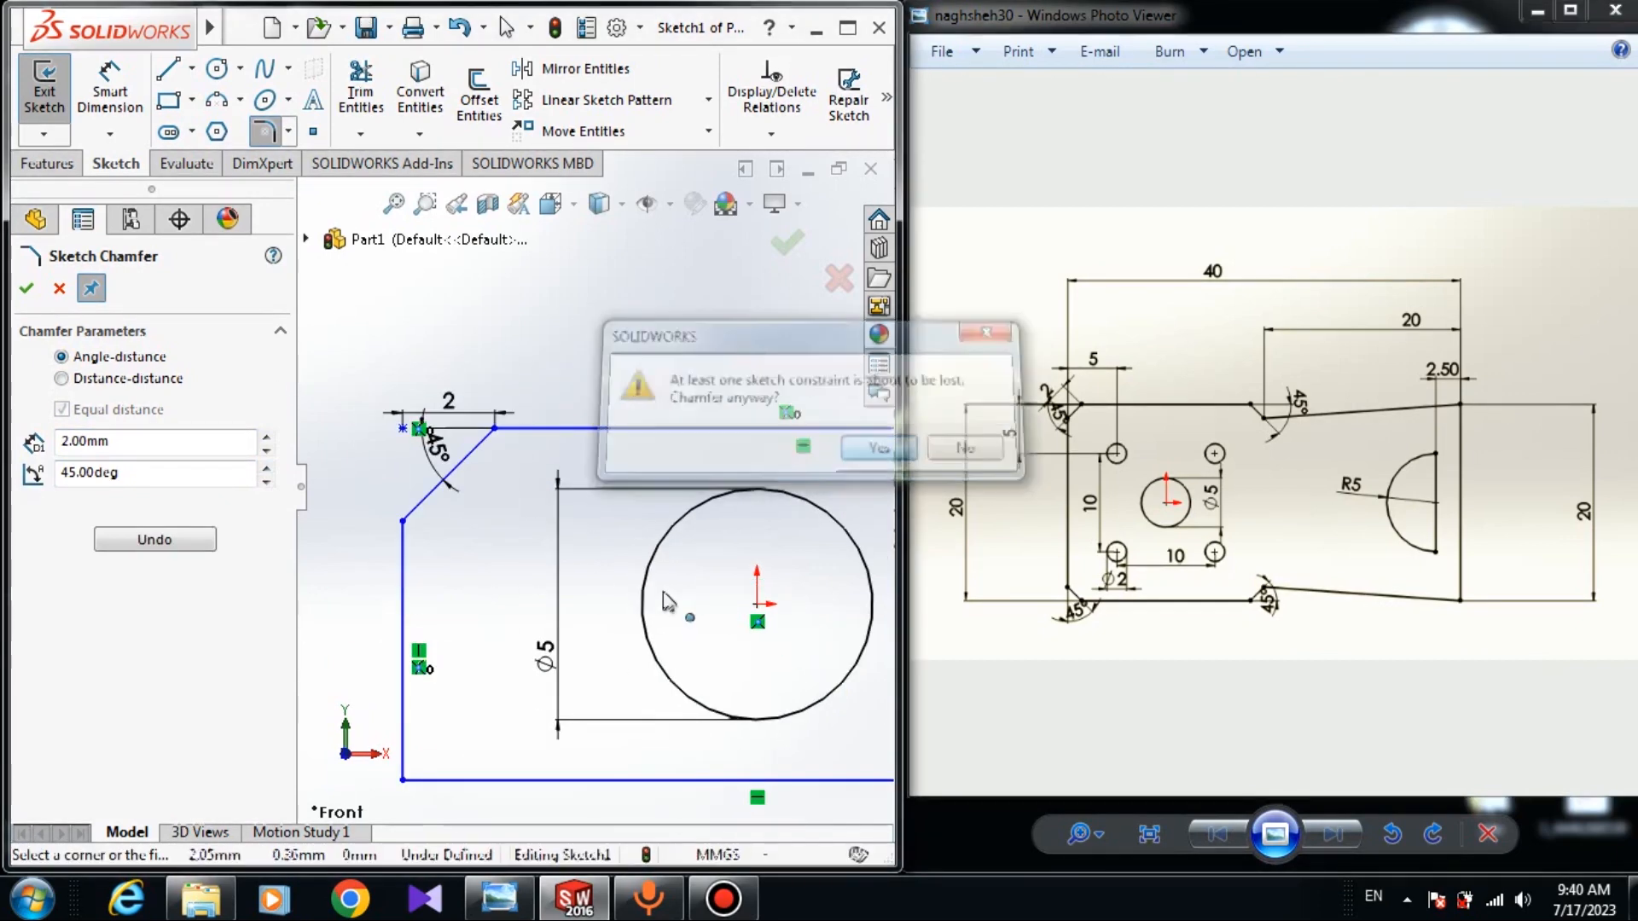
Chamfer the bottom-left, bottom-right and top-right corners the same way.
{"action": "scroll", "coordinate": [470, 614], "scroll_direction": "up", "scroll_amount": 4}
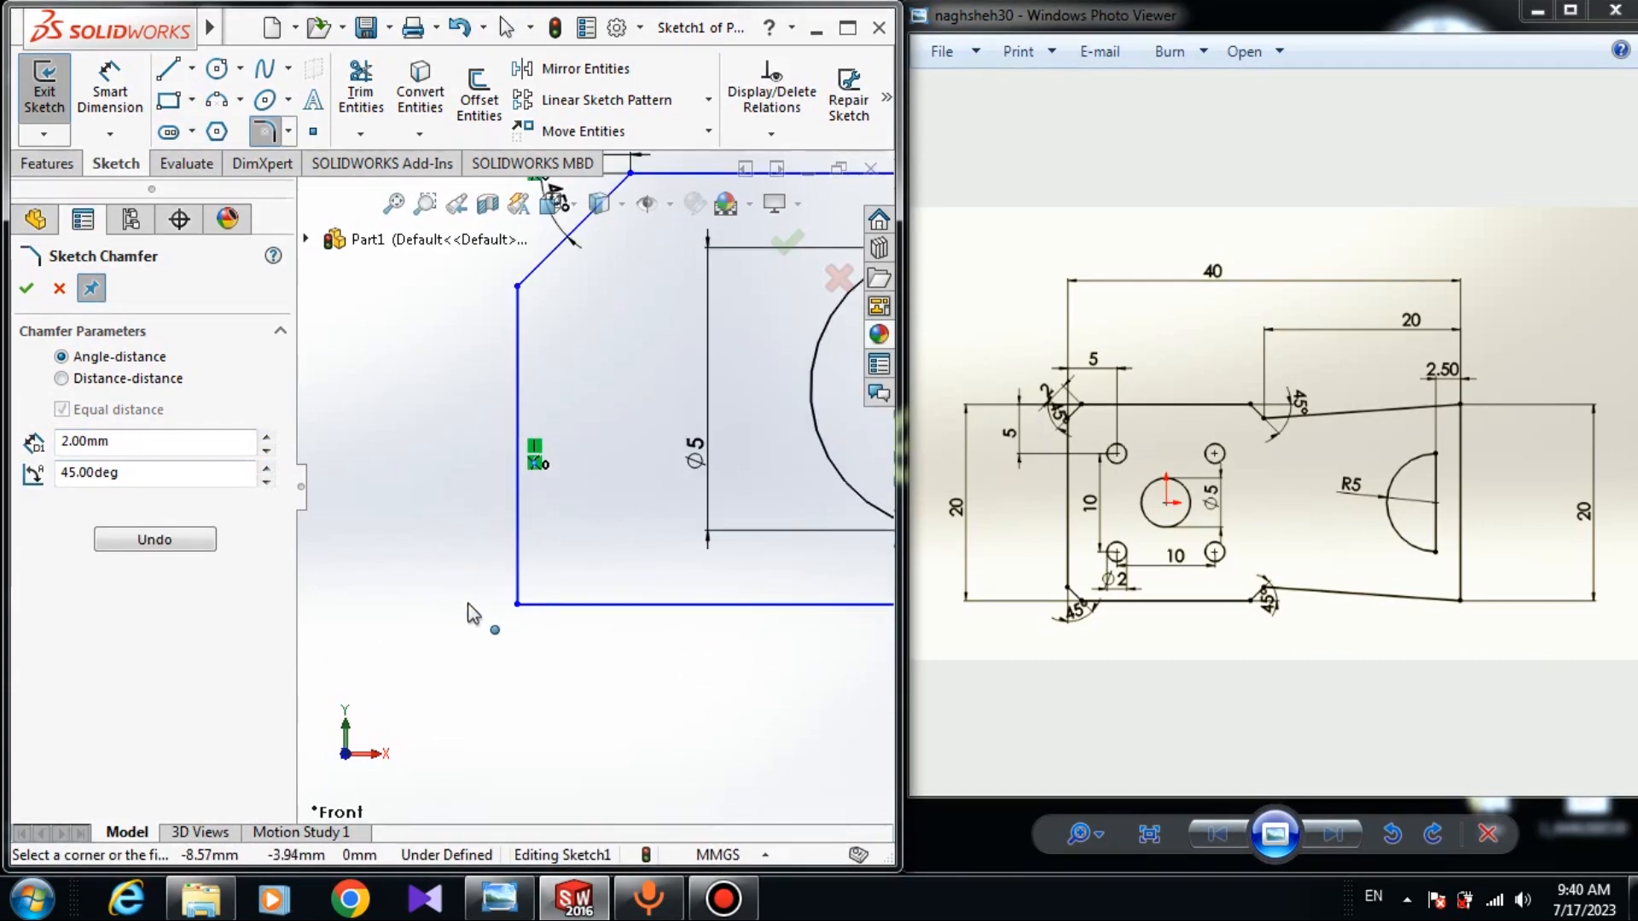
{"action": "left_click", "coordinate": [517, 605]}
{"action": "scroll", "coordinate": [708, 572], "scroll_direction": "down", "scroll_amount": 3}
{"action": "scroll", "coordinate": [708, 571], "scroll_direction": "up", "scroll_amount": 2}
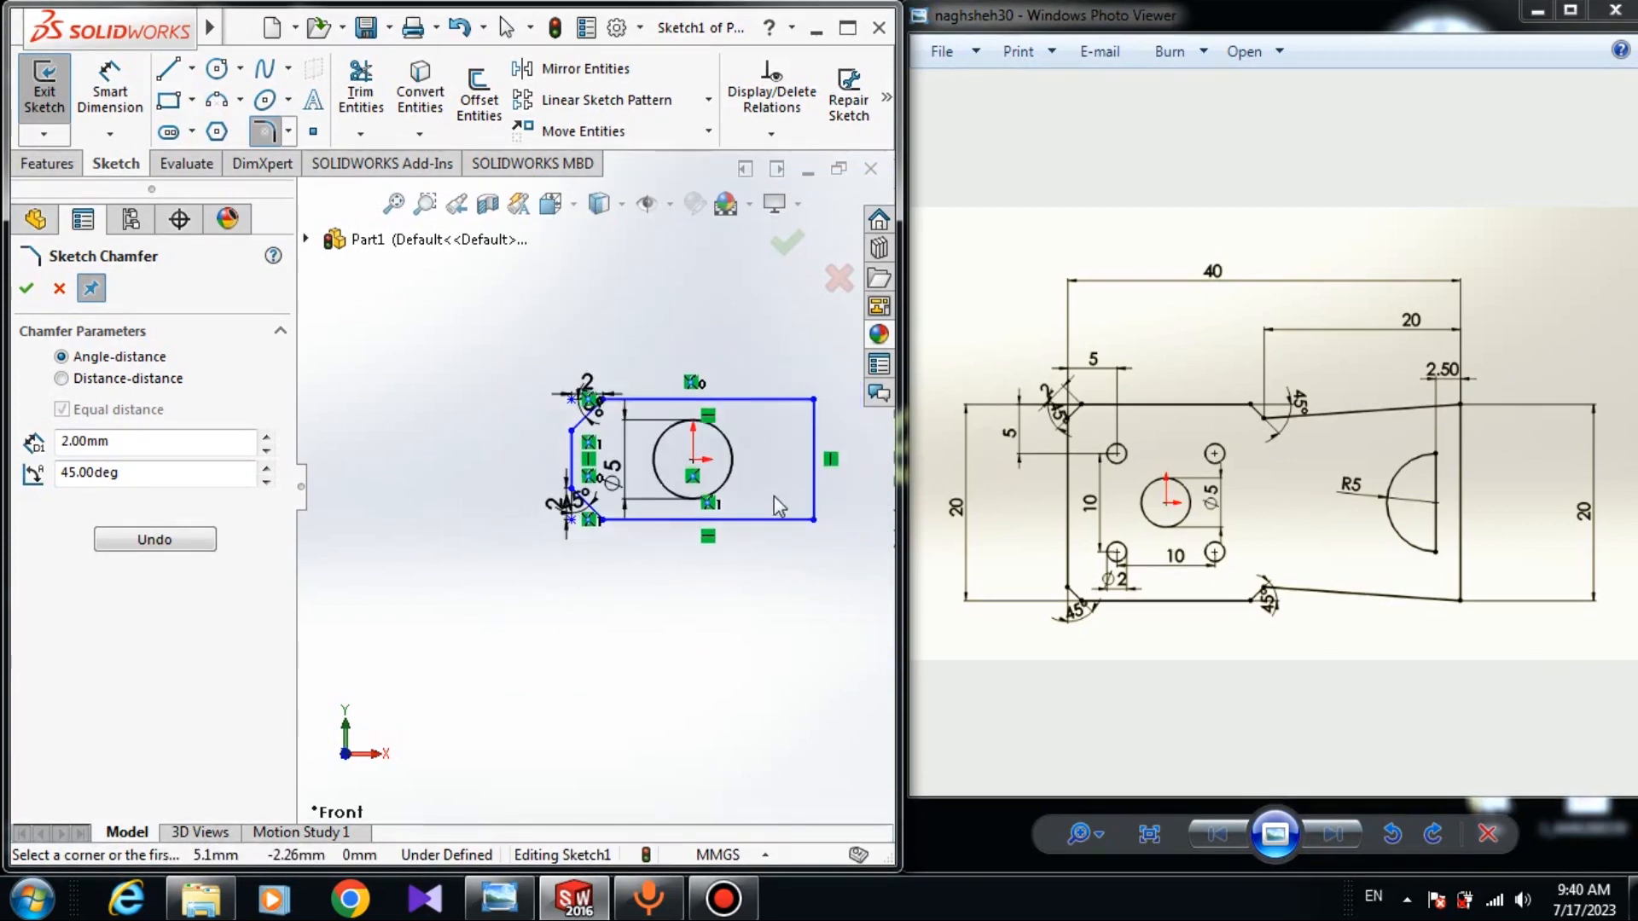
{"action": "left_click", "coordinate": [809, 537]}
{"action": "left_click", "coordinate": [809, 326]}
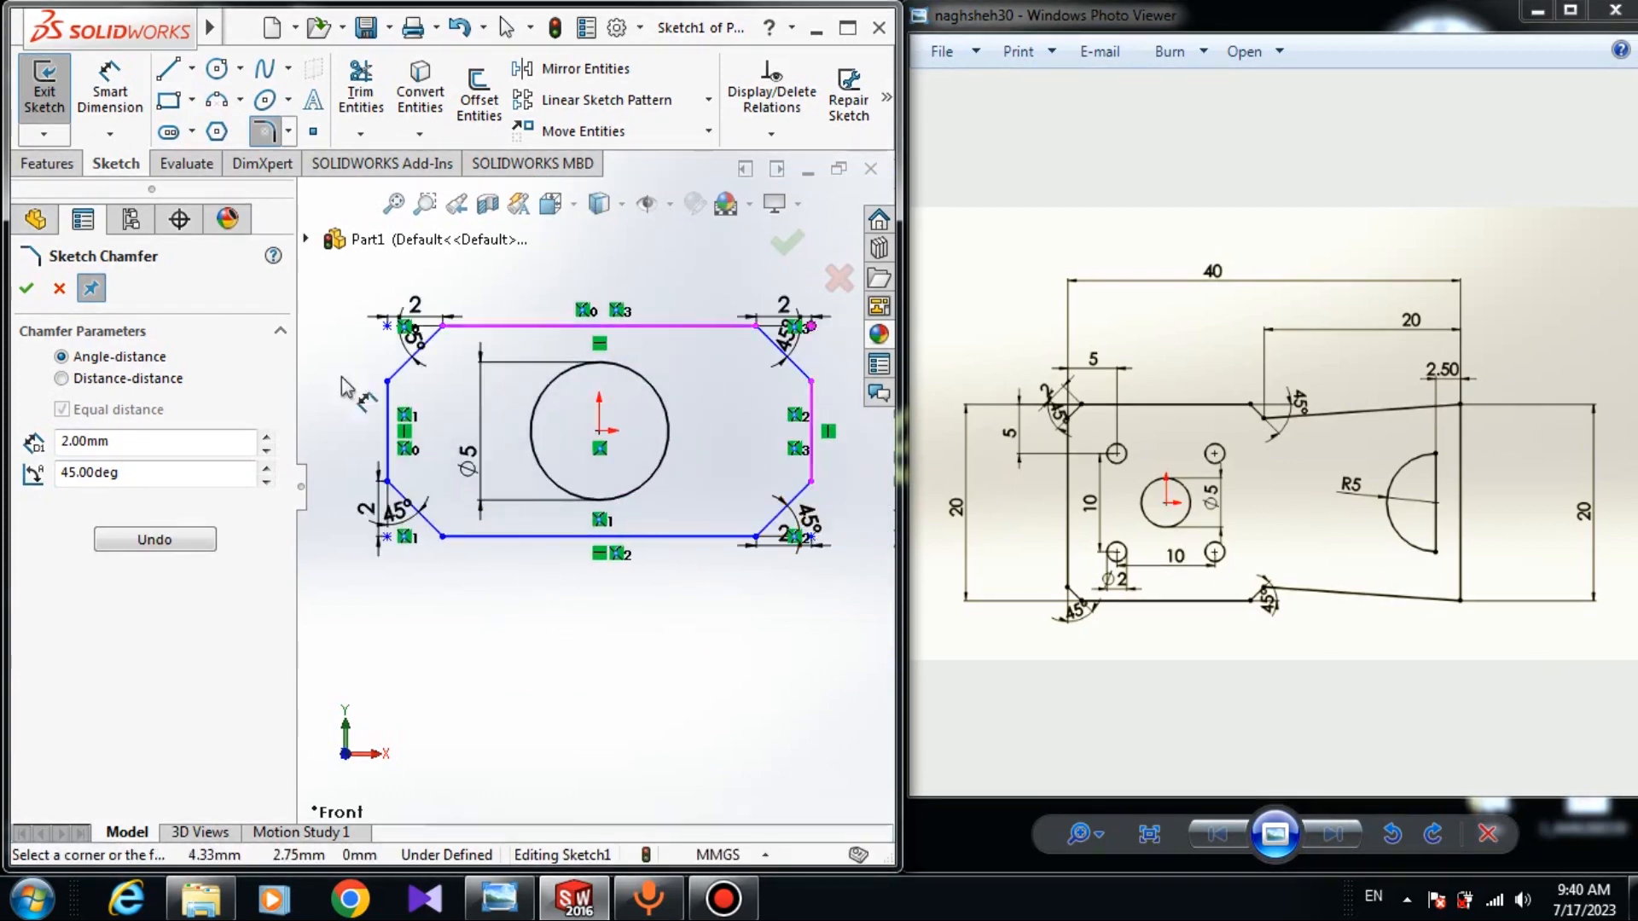
{"action": "left_click", "coordinate": [26, 289]}
{"action": "scroll", "coordinate": [403, 357], "scroll_direction": "up", "scroll_amount": 4}
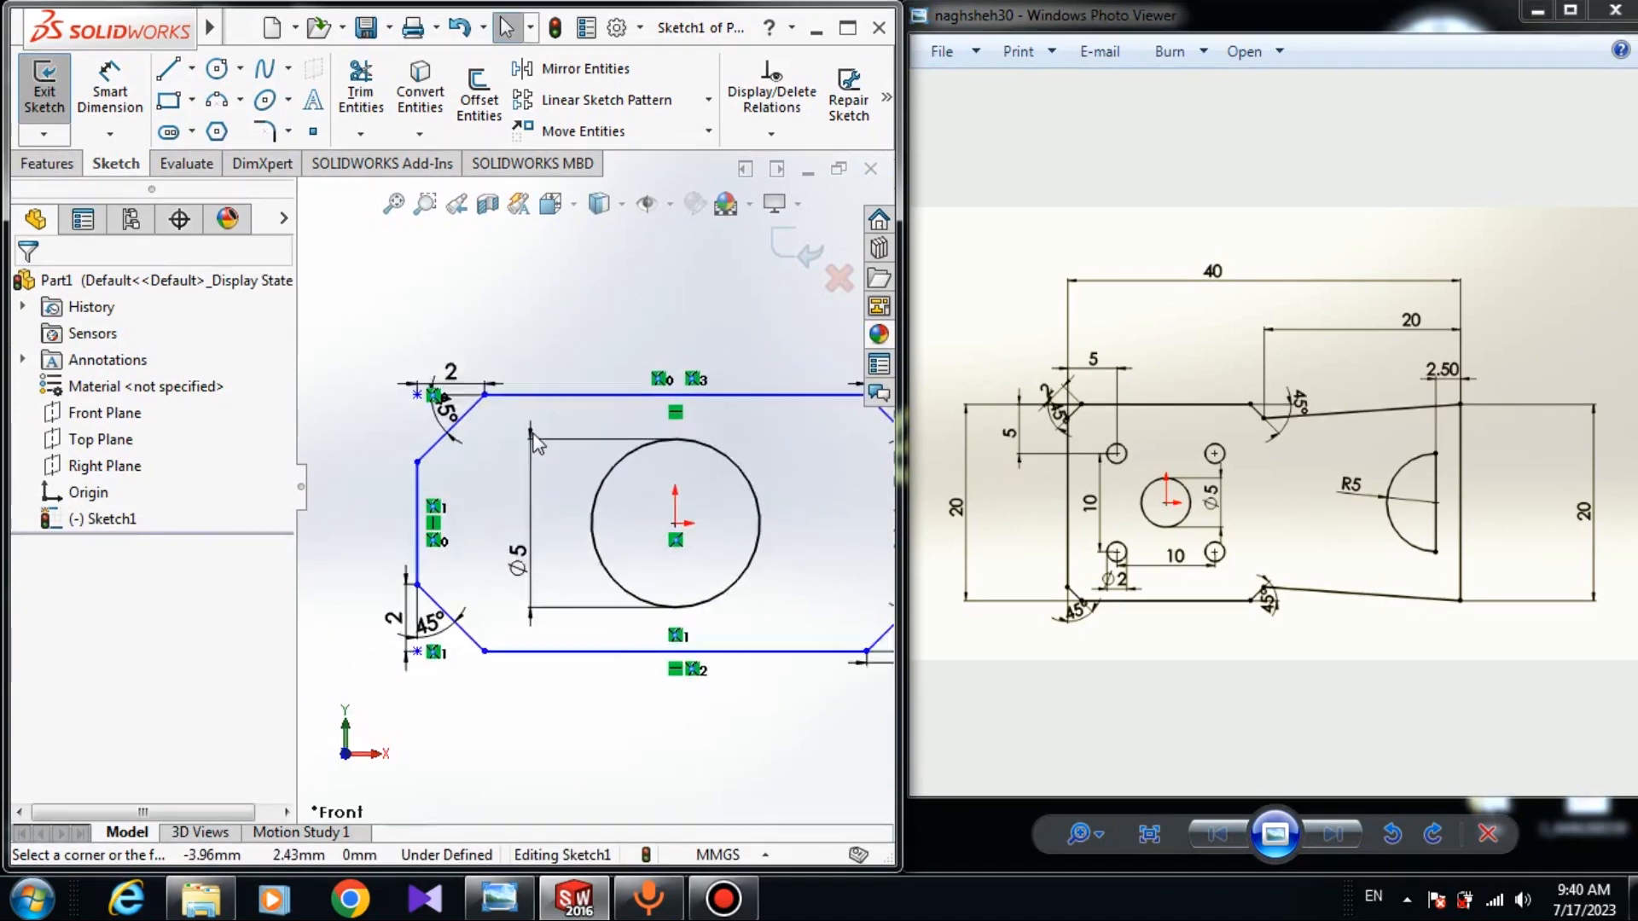
{"action": "scroll", "coordinate": [595, 399], "scroll_direction": "up", "scroll_amount": 2}
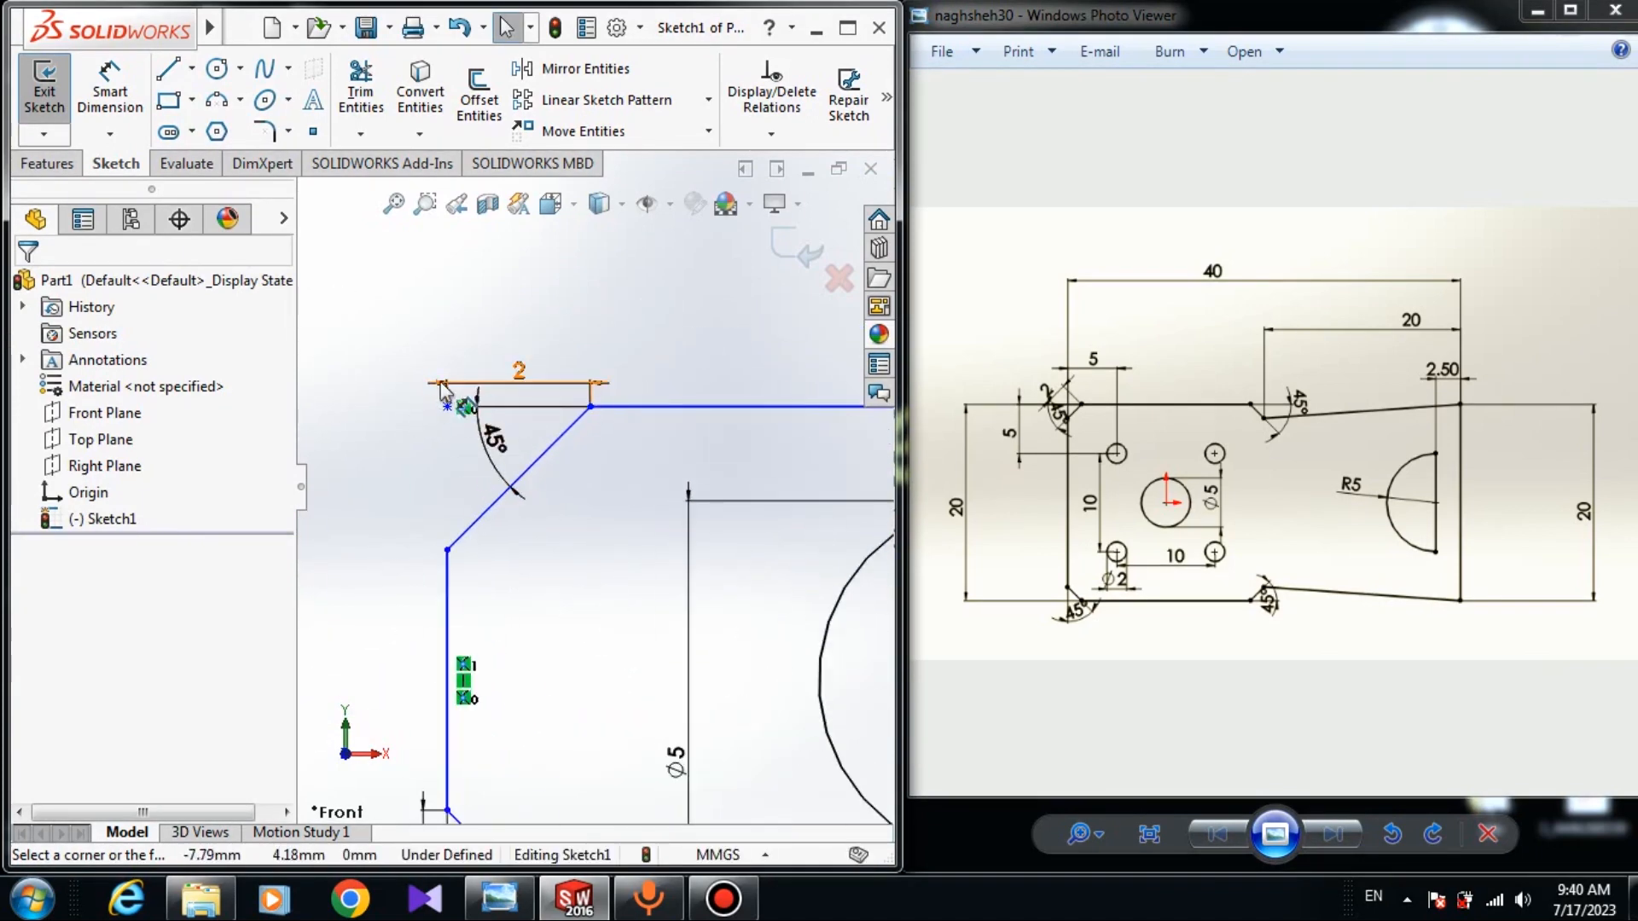
{"action": "scroll", "coordinate": [453, 401], "scroll_direction": "up", "scroll_amount": 3}
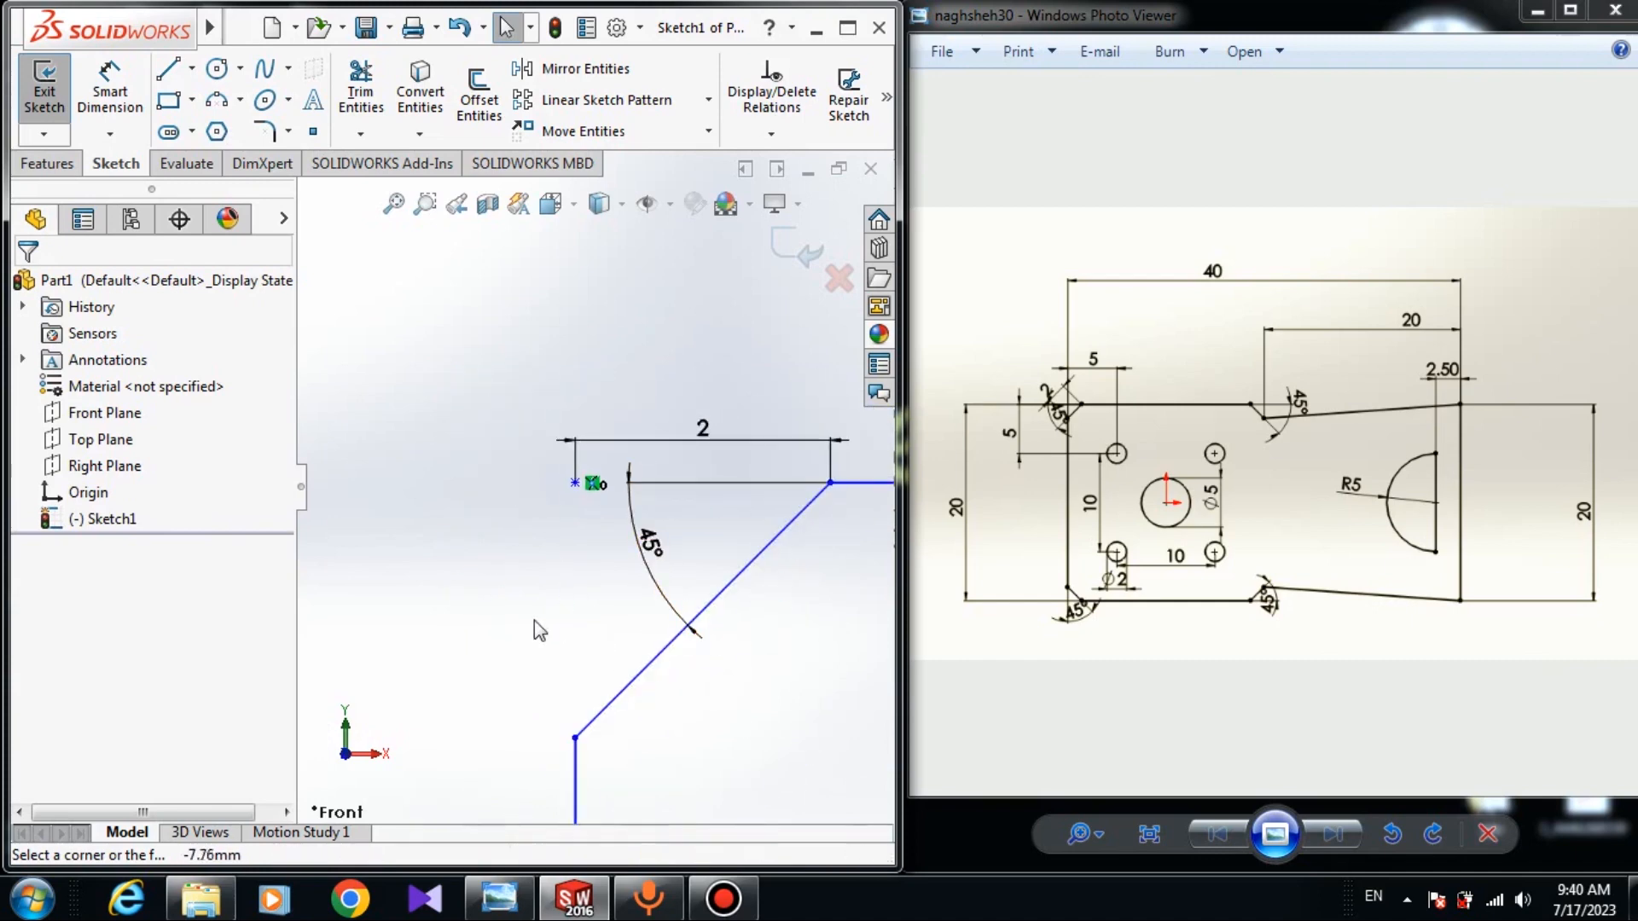
Cancel the chamfer-line length dimension and delete one chamfer's 2 mm dimension.
{"action": "left_click", "coordinate": [110, 93]}
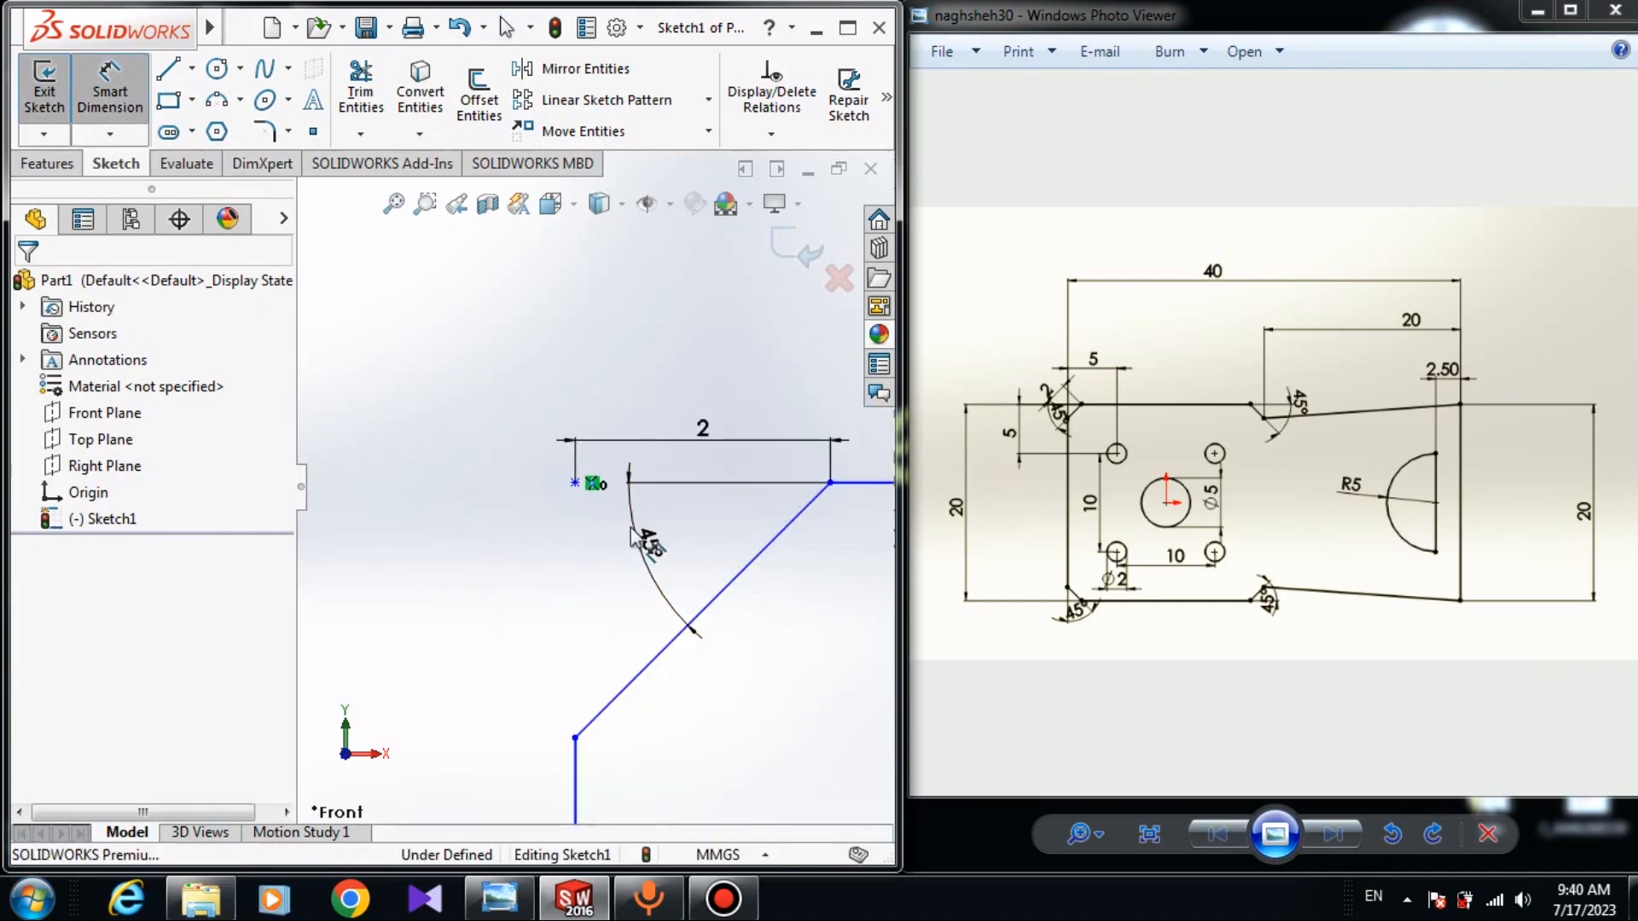
{"action": "left_click", "coordinate": [665, 647]}
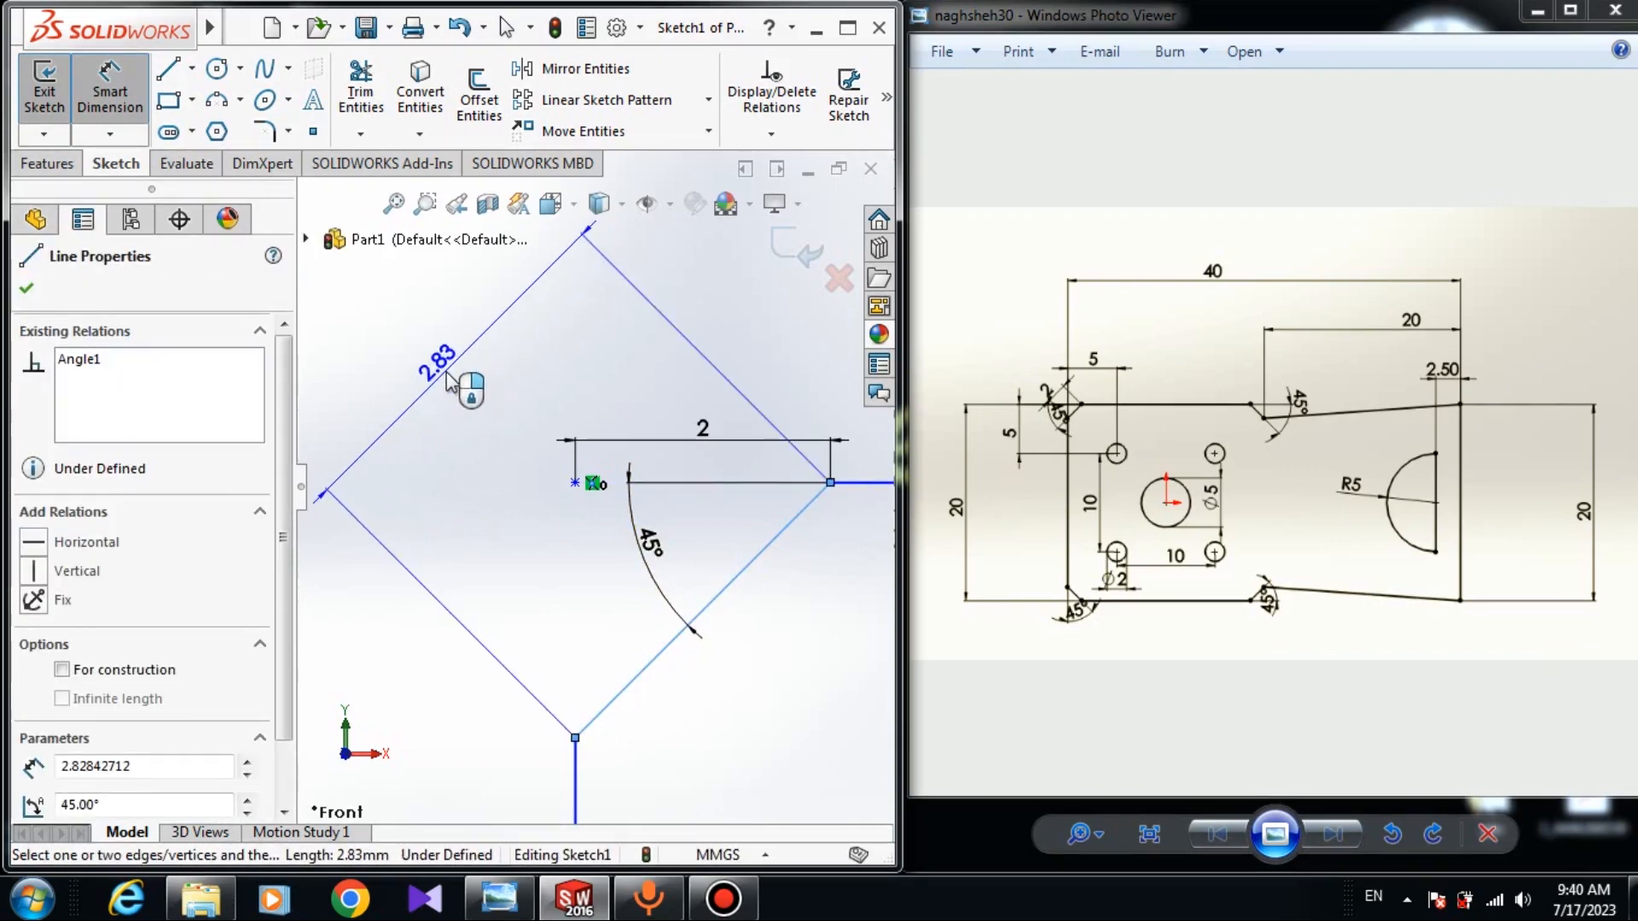
{"action": "key", "text": "Escape"}
{"action": "key", "text": "Escape"}
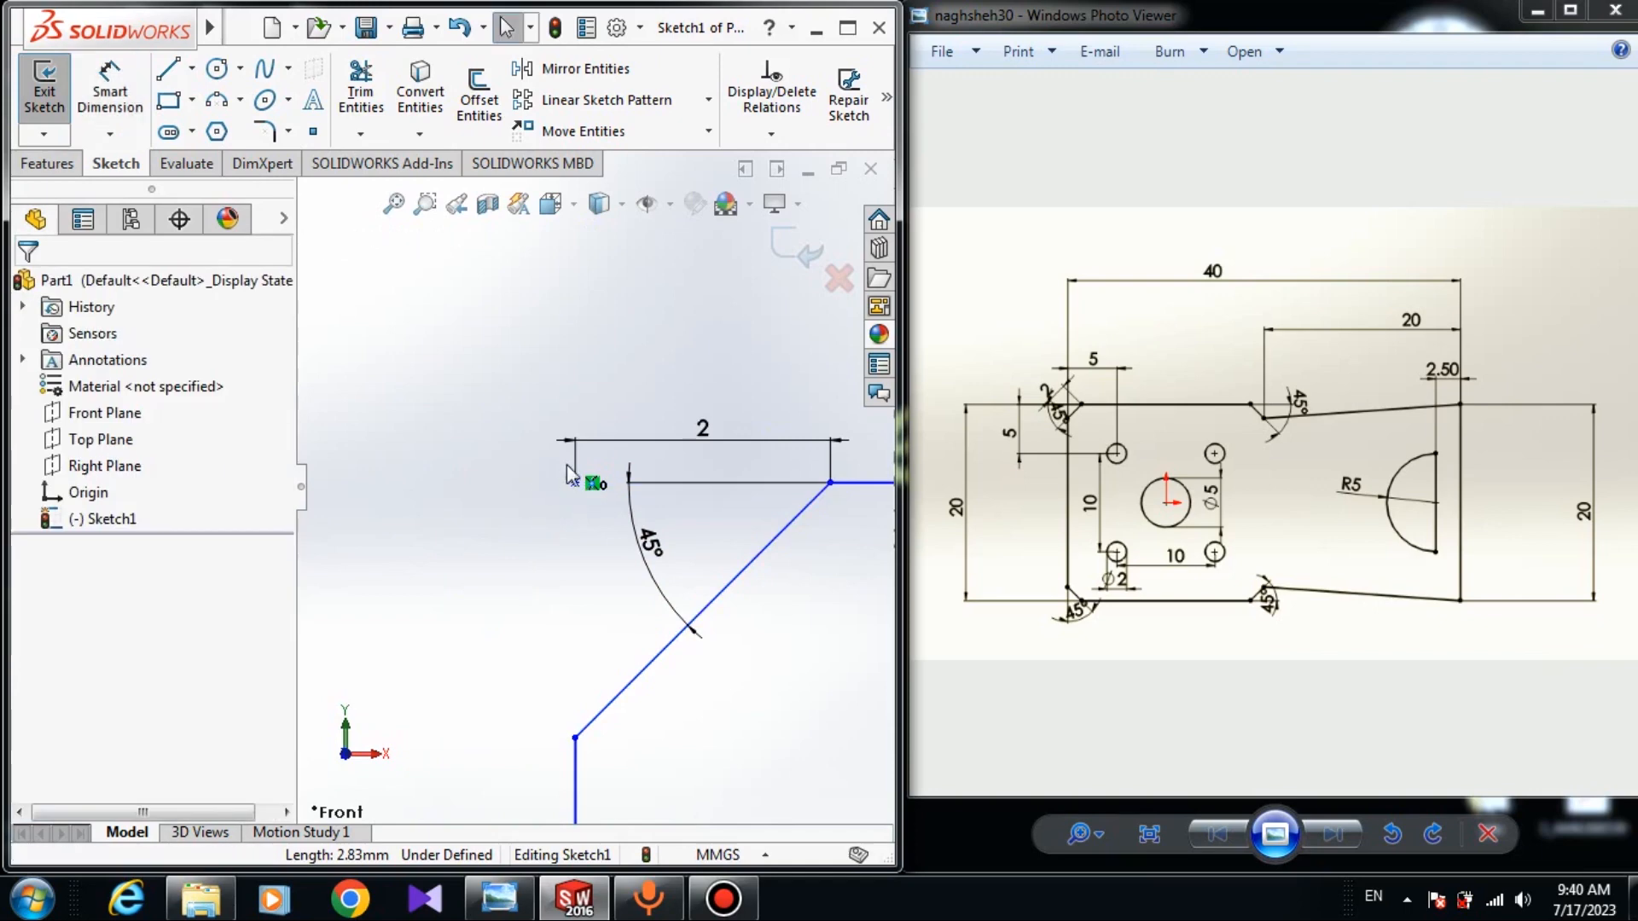
{"action": "key", "text": "Escape"}
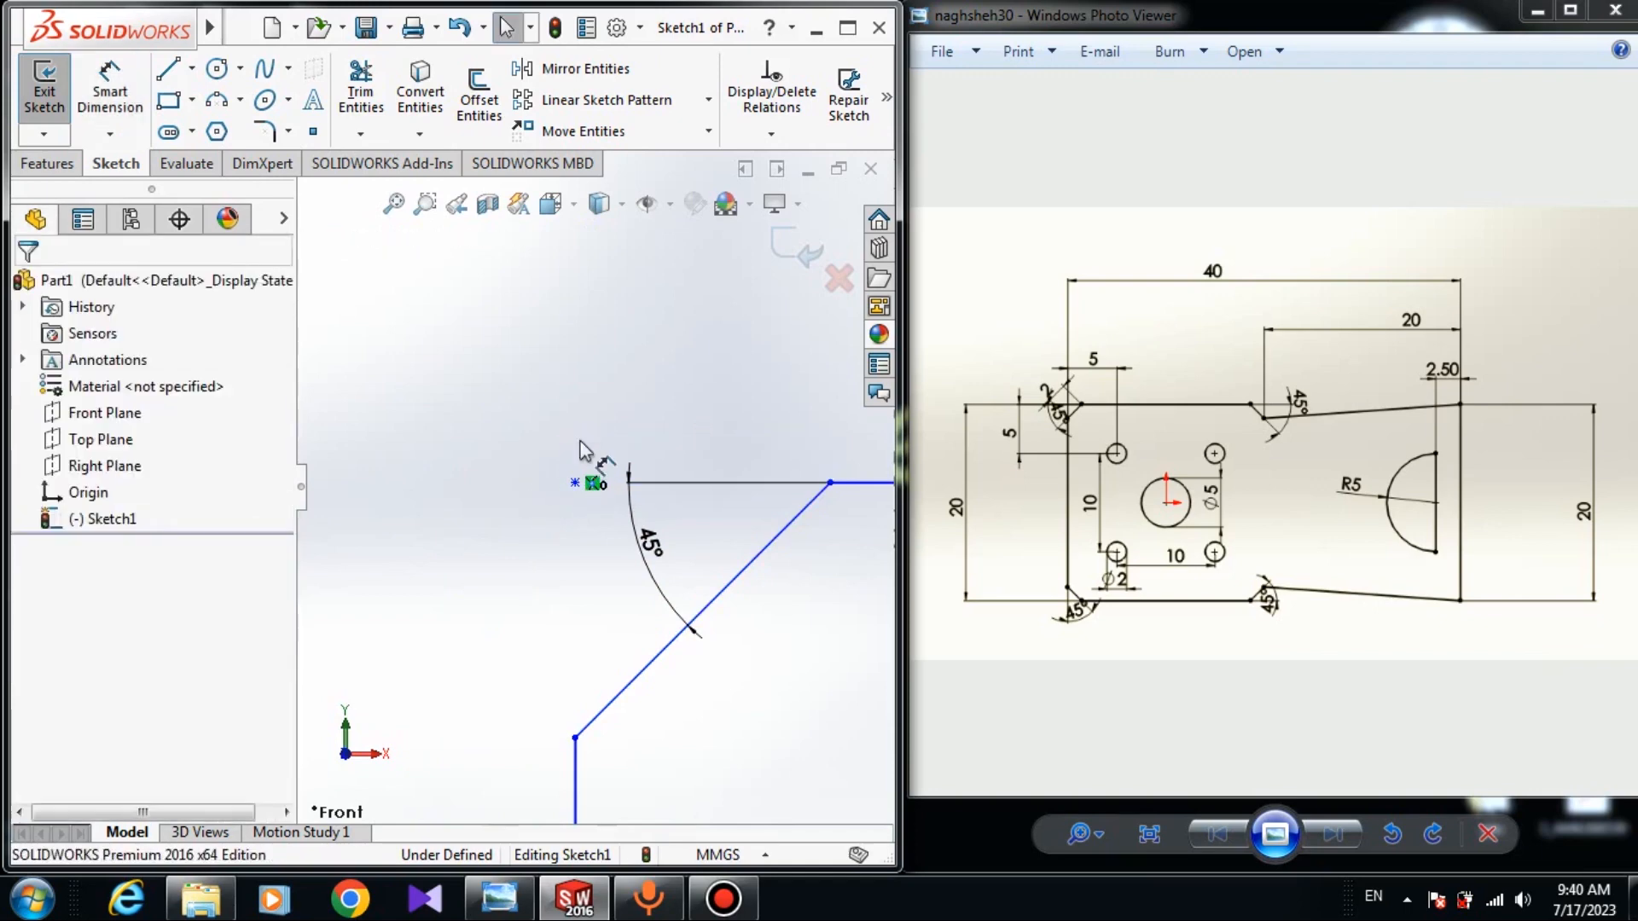
{"action": "key", "text": "Escape"}
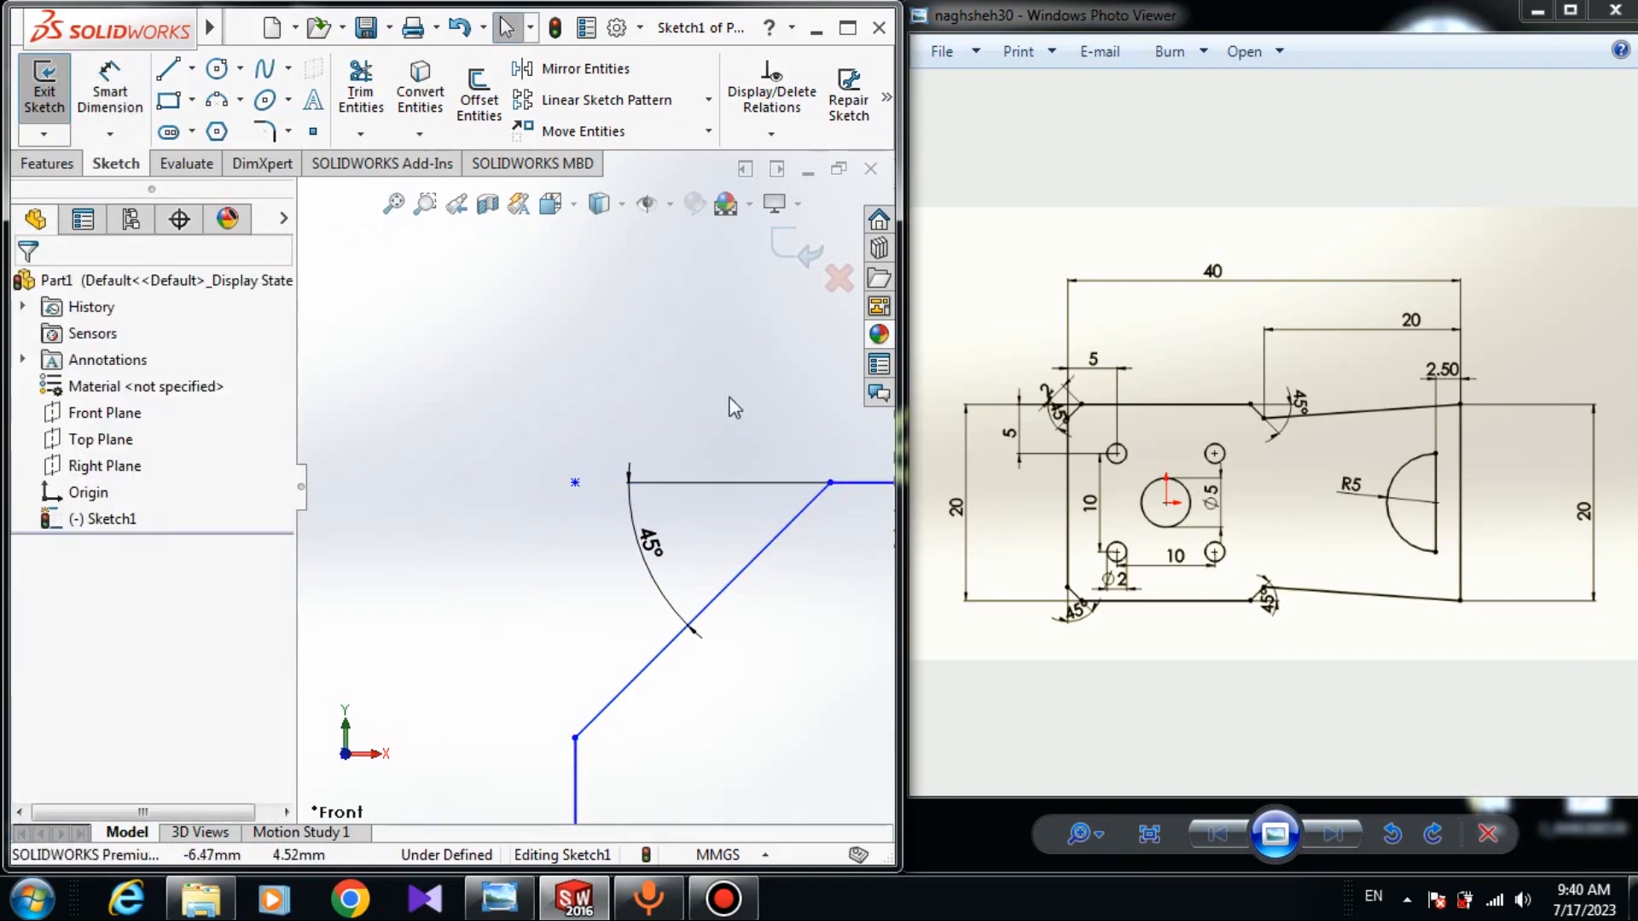
{"action": "scroll", "coordinate": [733, 407], "scroll_direction": "up", "scroll_amount": 5}
{"action": "scroll", "coordinate": [580, 666], "scroll_direction": "down", "scroll_amount": 6}
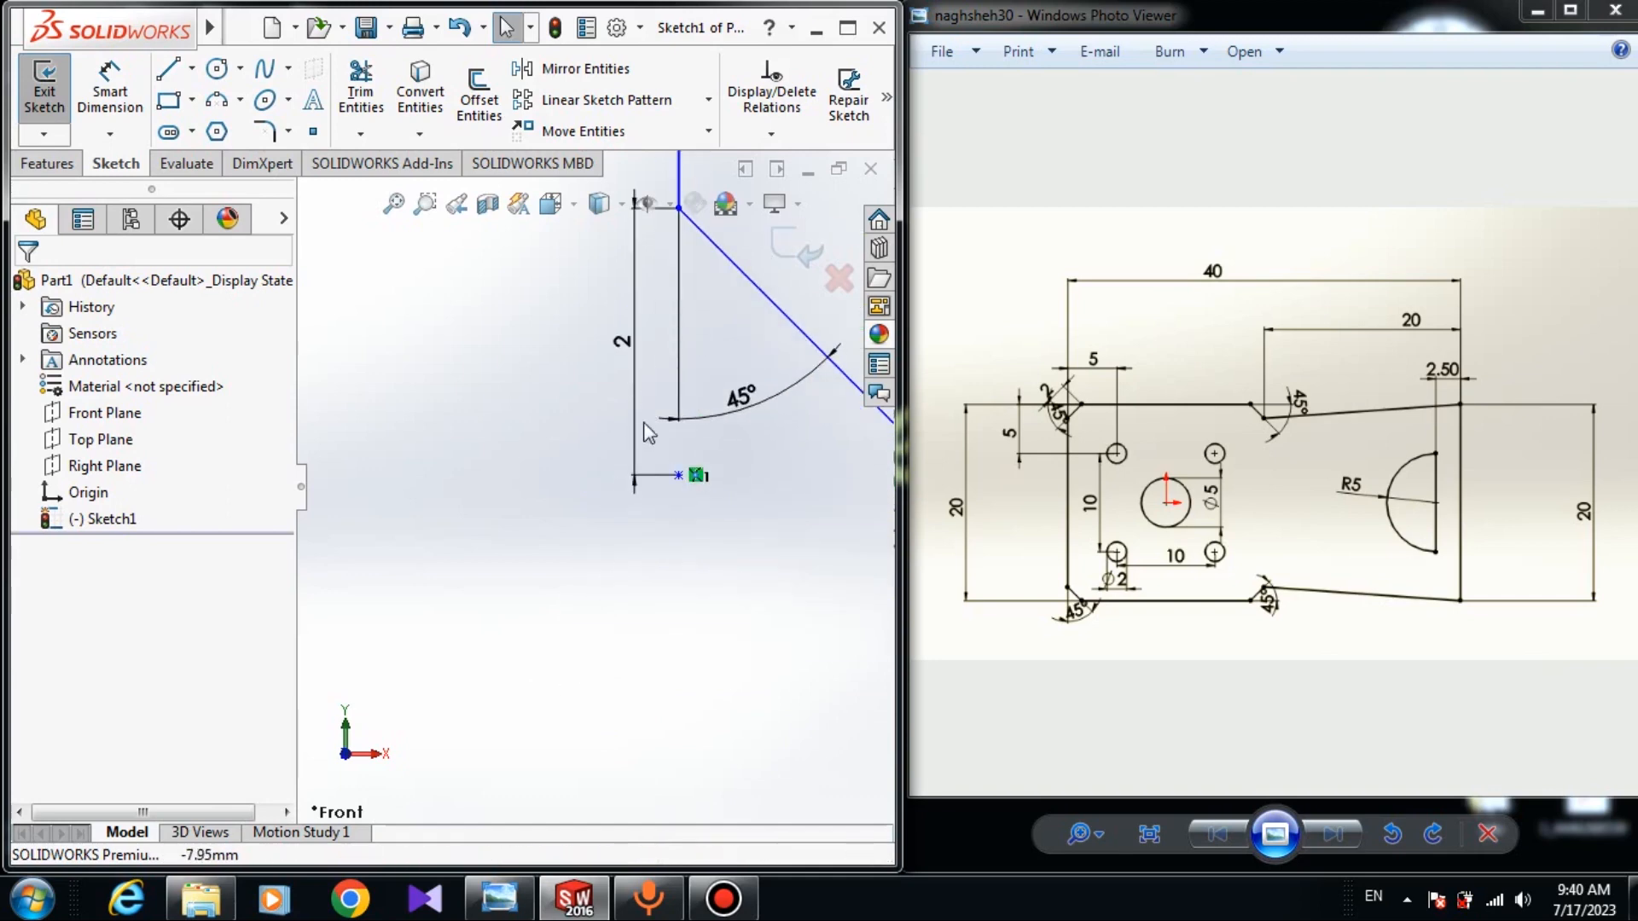
{"action": "left_click", "coordinate": [634, 427]}
{"action": "key", "text": "Delete"}
Delete the 2 mm dimensions on the lower-right and upper-right chamfers.
{"action": "scroll", "coordinate": [682, 485], "scroll_direction": "up", "scroll_amount": 2}
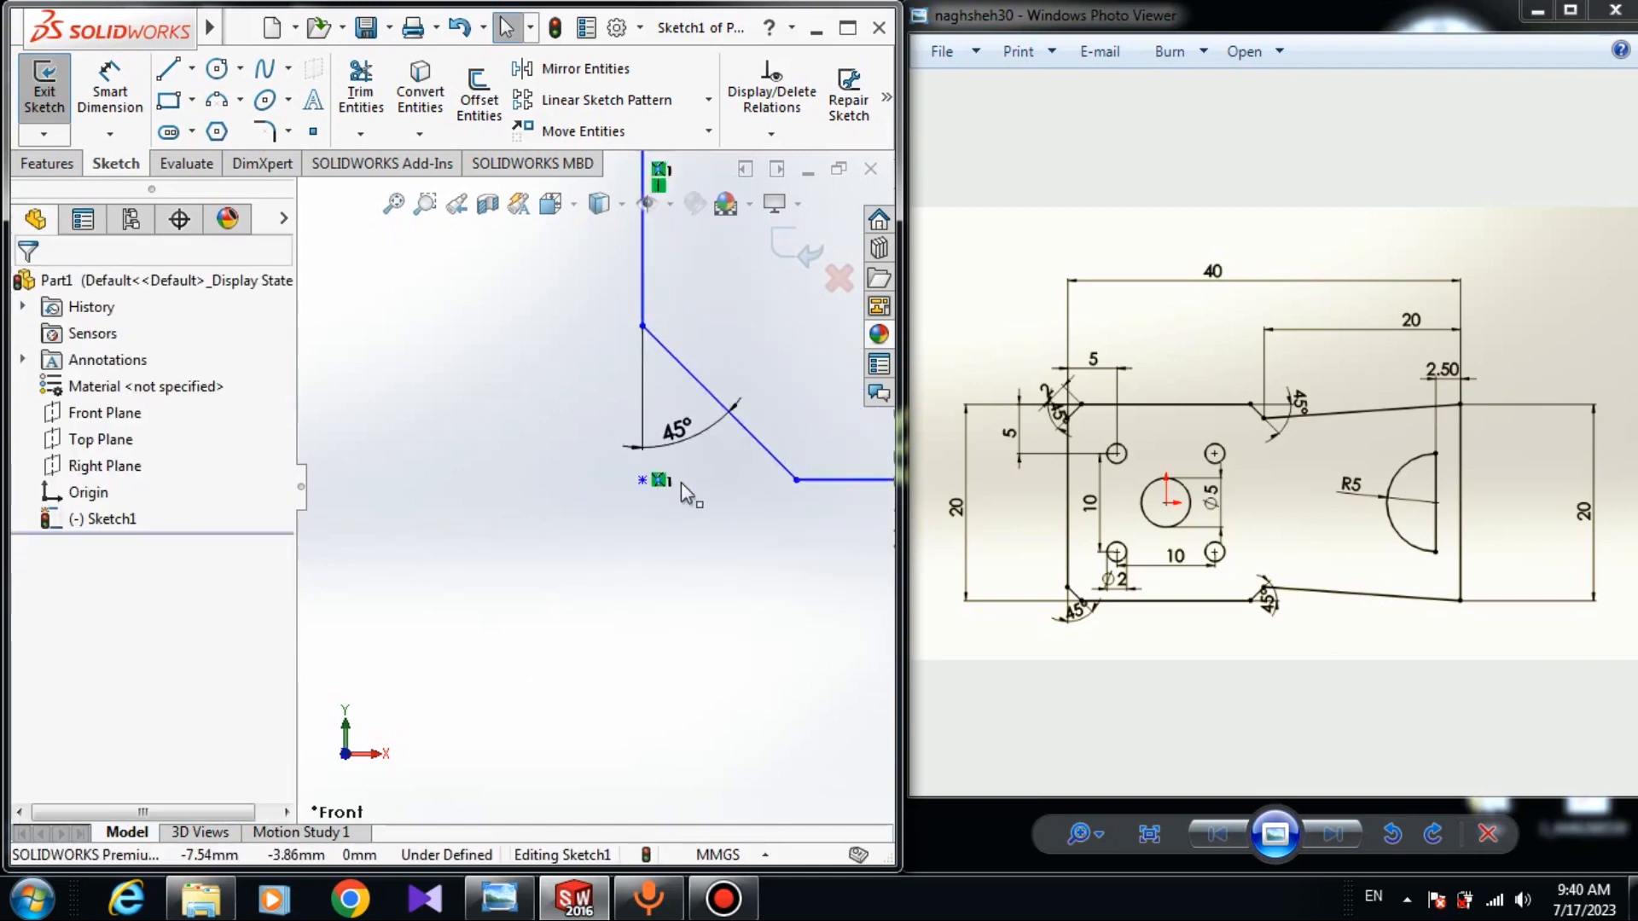
{"action": "scroll", "coordinate": [681, 483], "scroll_direction": "up", "scroll_amount": 4}
{"action": "scroll", "coordinate": [743, 494], "scroll_direction": "down", "scroll_amount": 5}
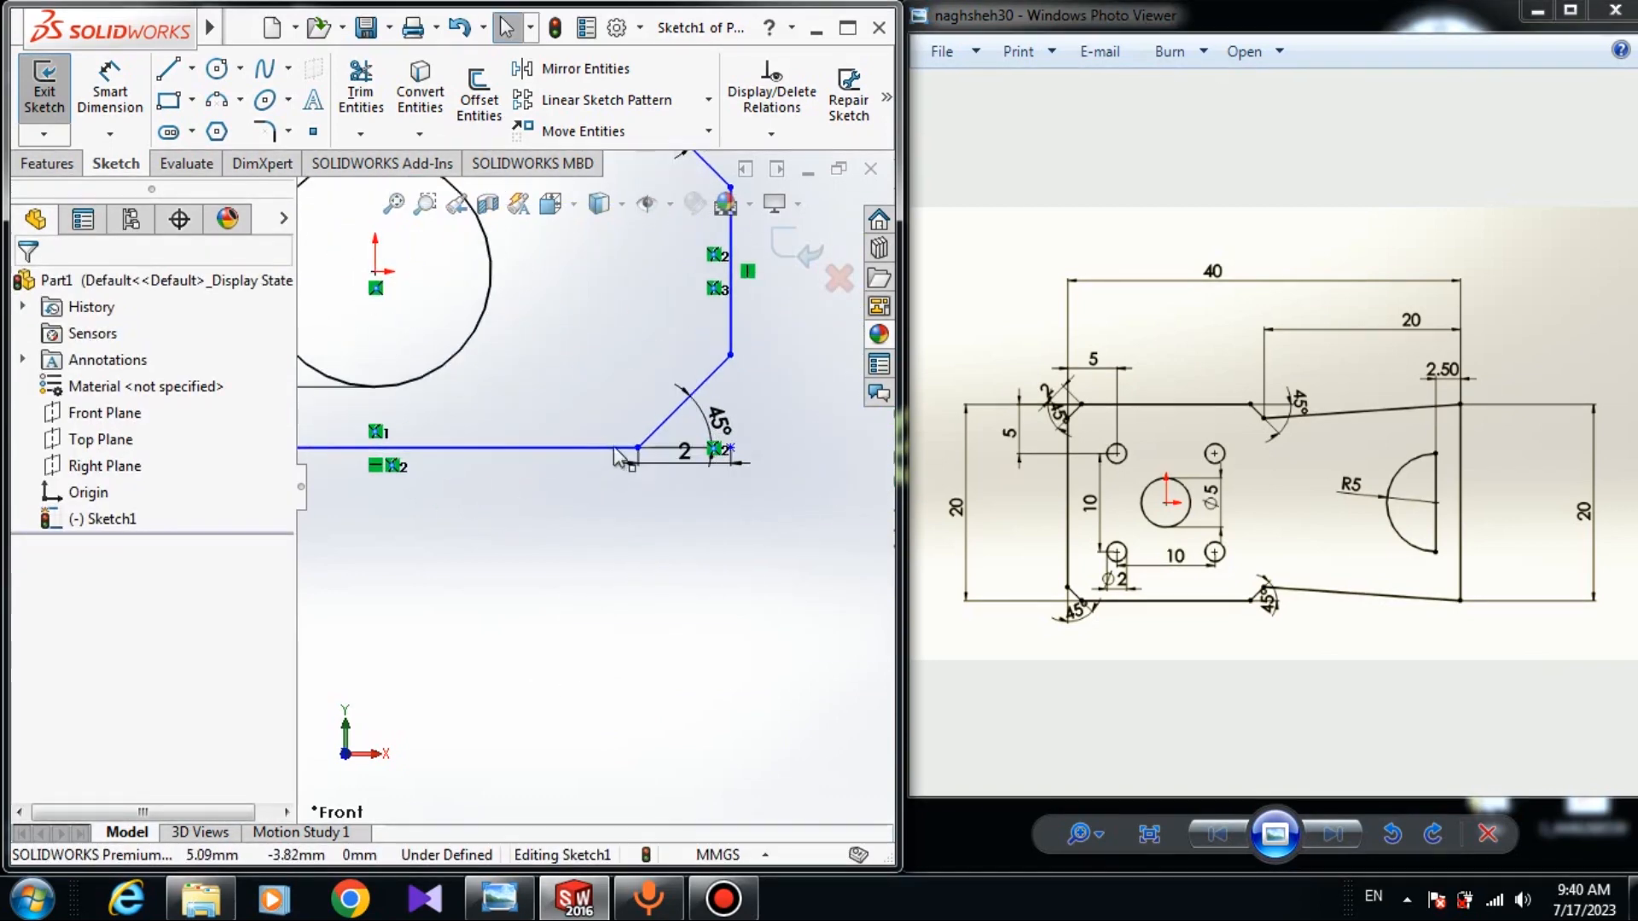
{"action": "left_click", "coordinate": [693, 458]}
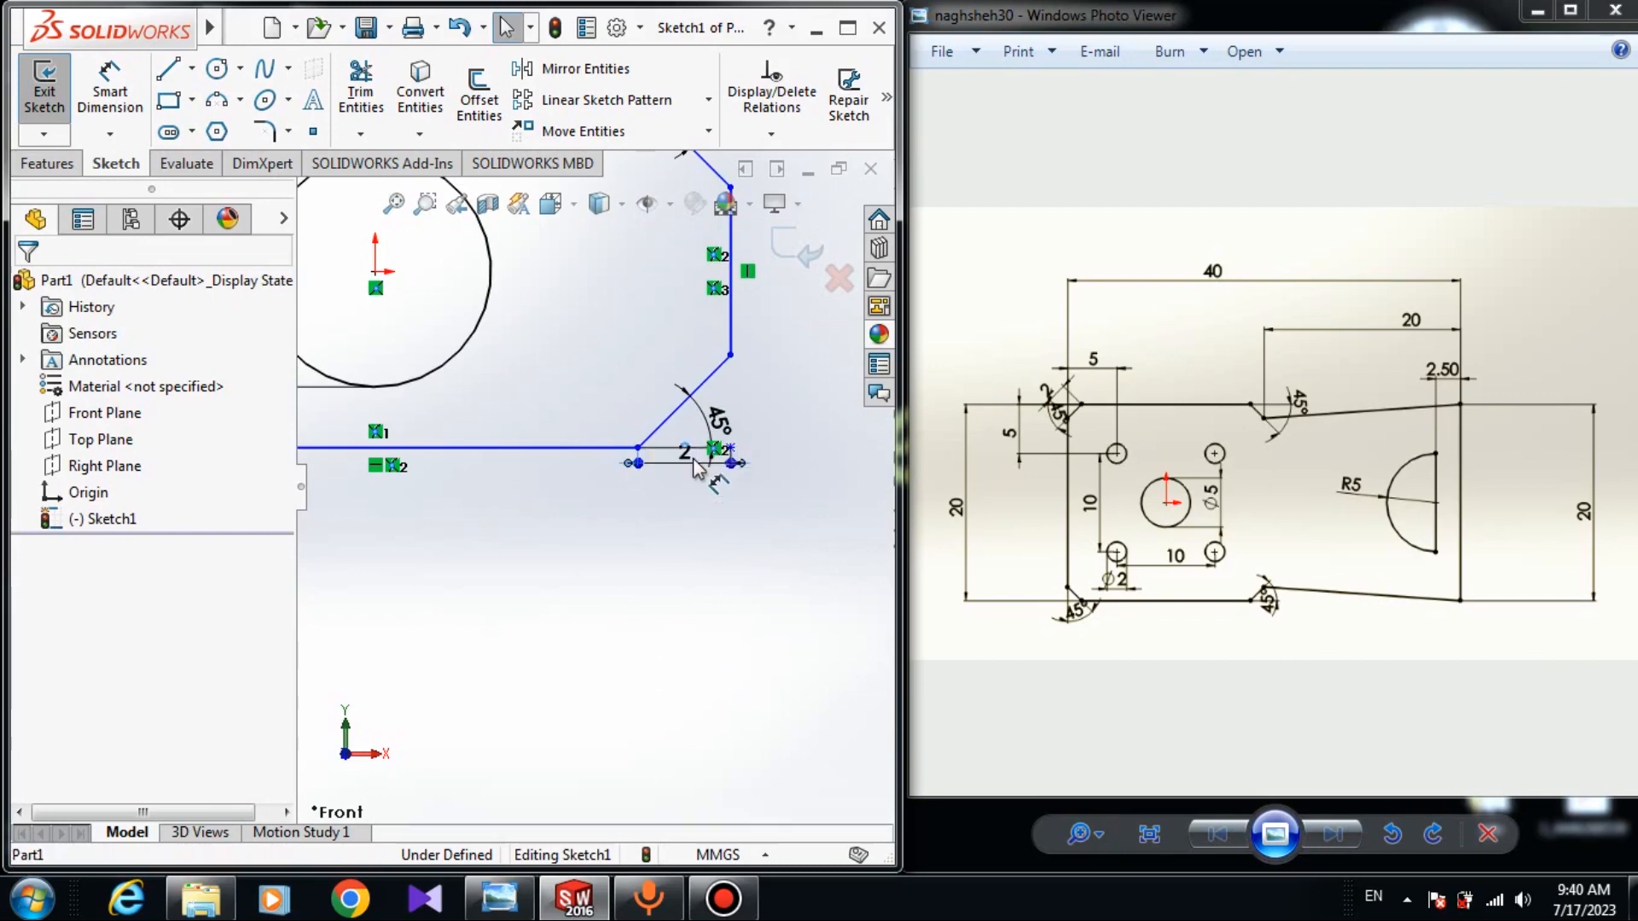
{"action": "scroll", "coordinate": [632, 447], "scroll_direction": "down", "scroll_amount": 4}
{"action": "left_click", "coordinate": [628, 475]}
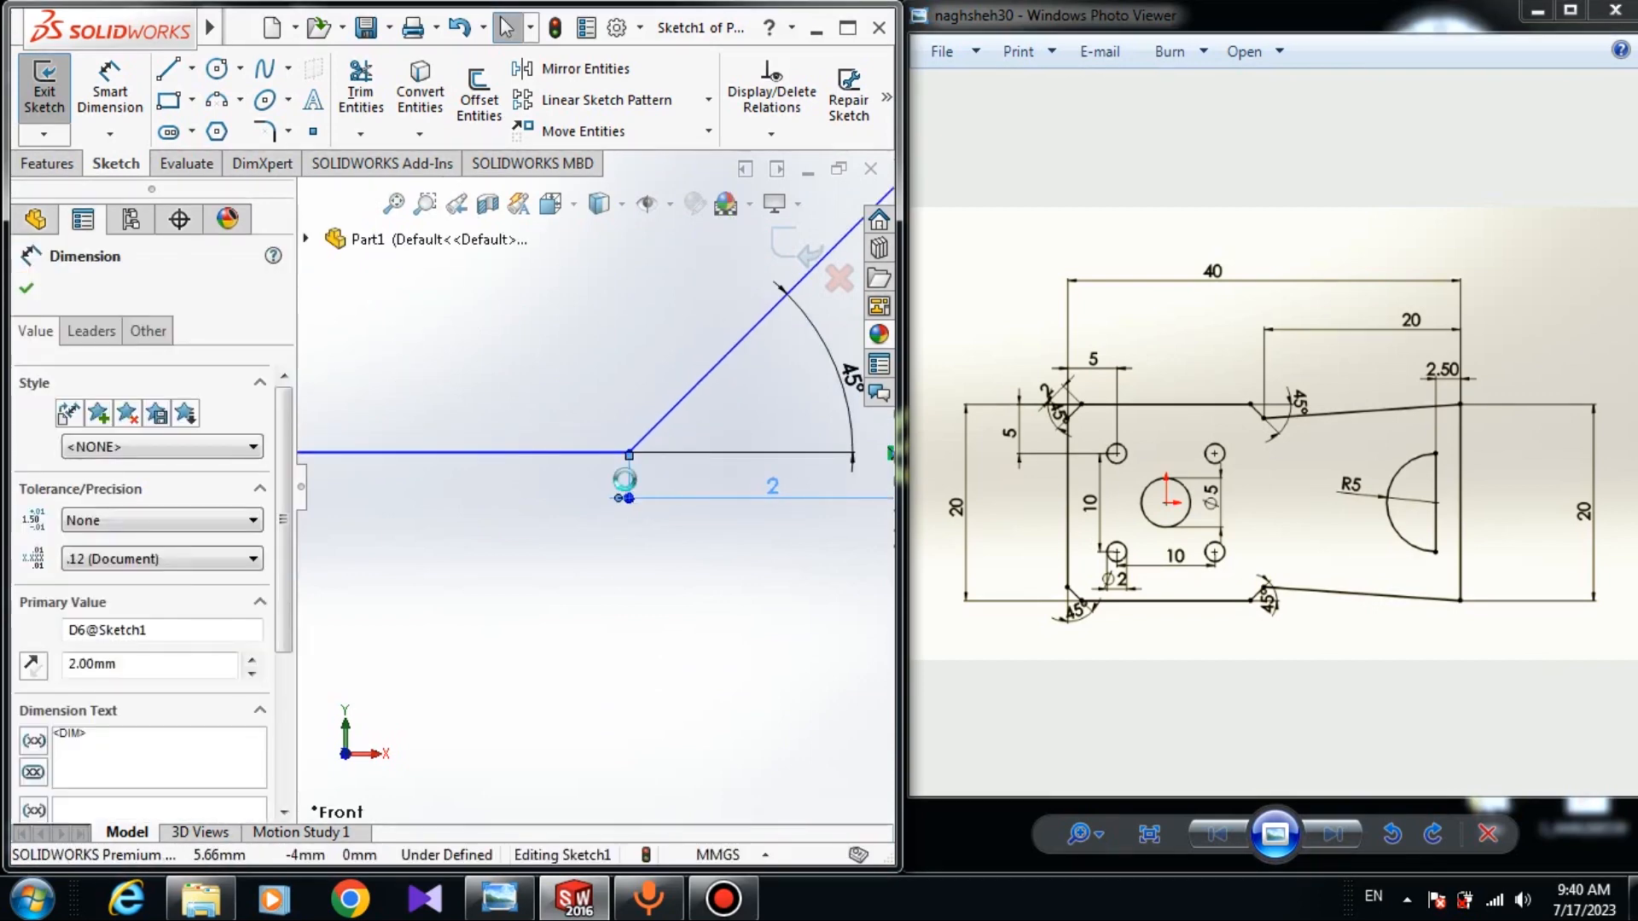
{"action": "key", "text": "Delete"}
{"action": "scroll", "coordinate": [626, 480], "scroll_direction": "up", "scroll_amount": 4}
{"action": "scroll", "coordinate": [616, 232], "scroll_direction": "down", "scroll_amount": 5}
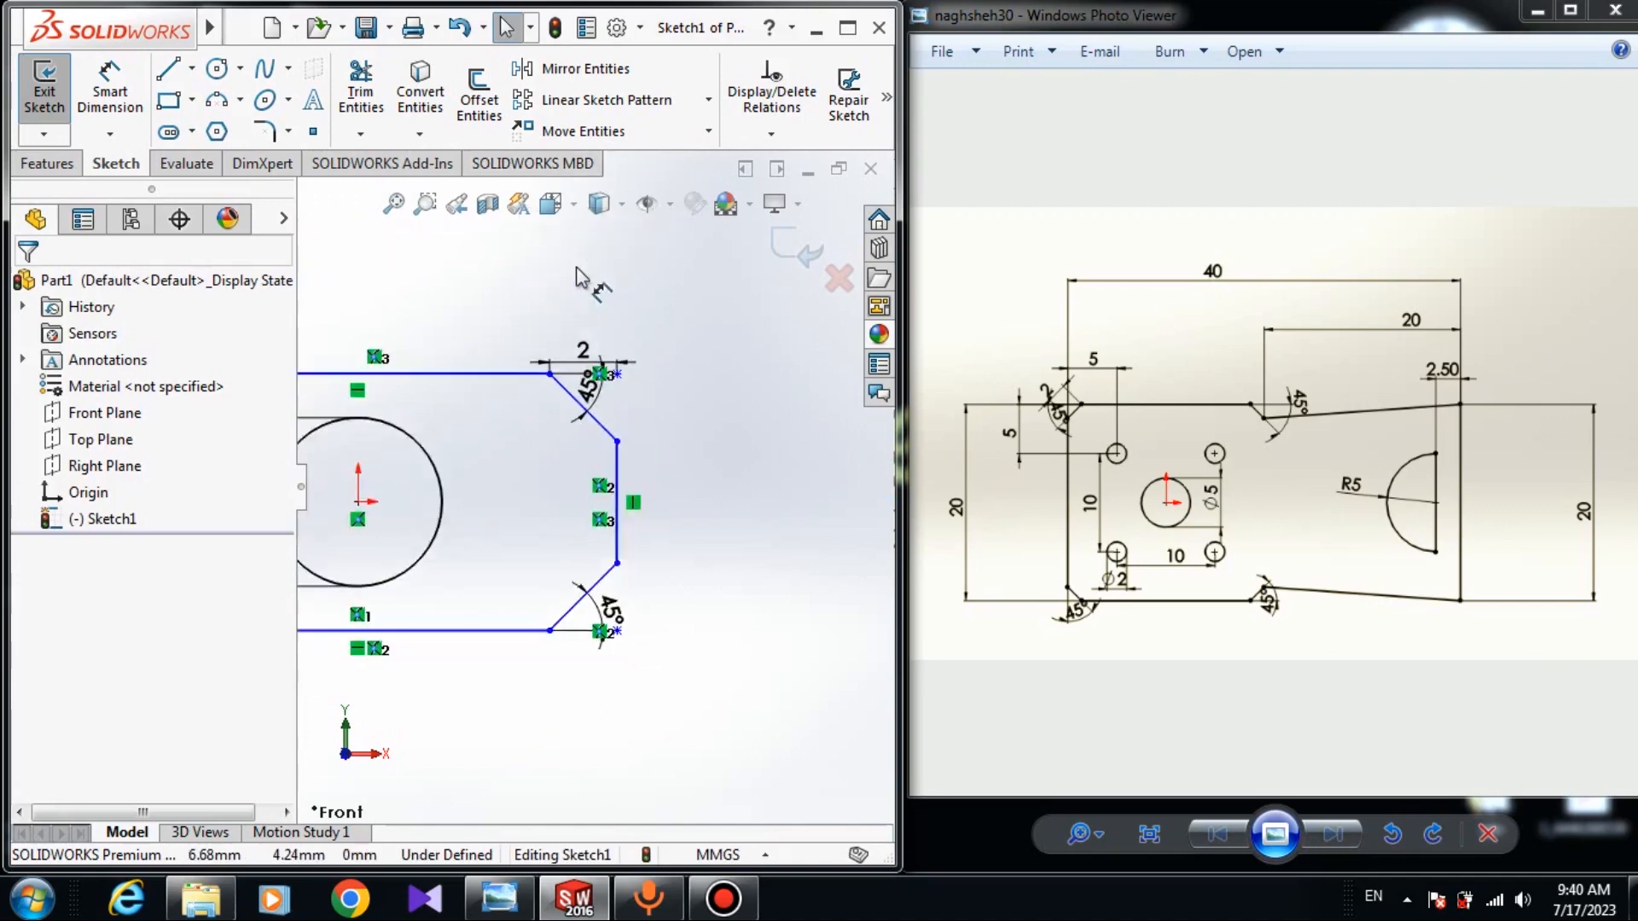
{"action": "scroll", "coordinate": [563, 488], "scroll_direction": "down", "scroll_amount": 2}
{"action": "left_click", "coordinate": [526, 557]}
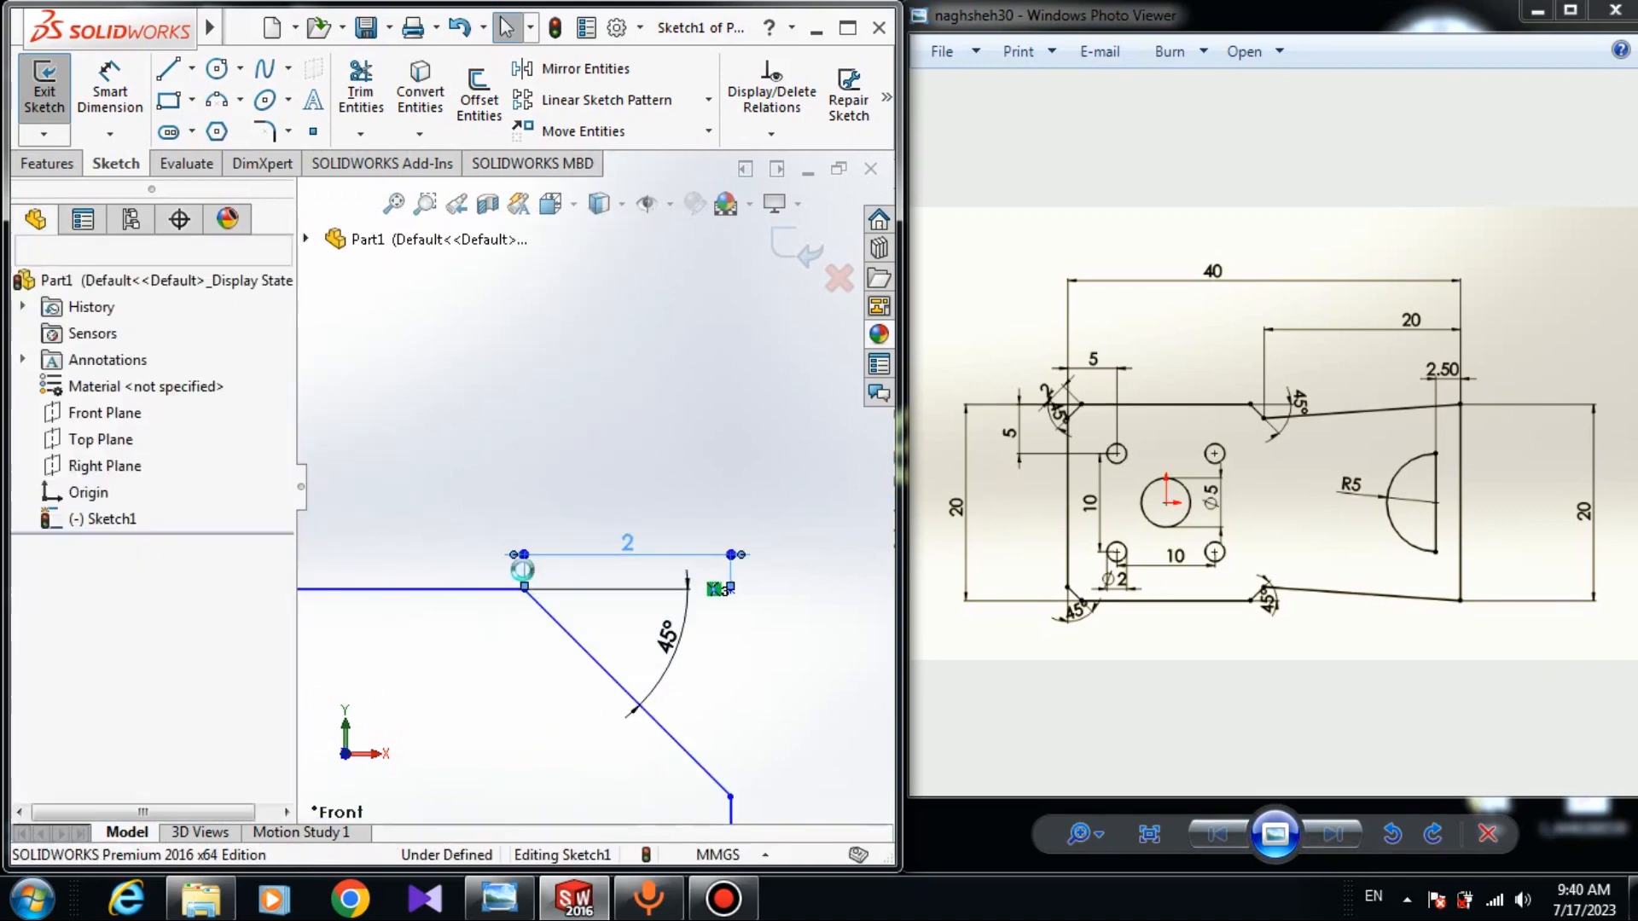
{"action": "key", "text": "Delete"}
{"action": "scroll", "coordinate": [523, 571], "scroll_direction": "up", "scroll_amount": 4}
Constrain the upper-right, lower-right, lower-left and upper-left chamfer lines with an Equal relation.
{"action": "scroll", "coordinate": [618, 464], "scroll_direction": "down", "scroll_amount": 5}
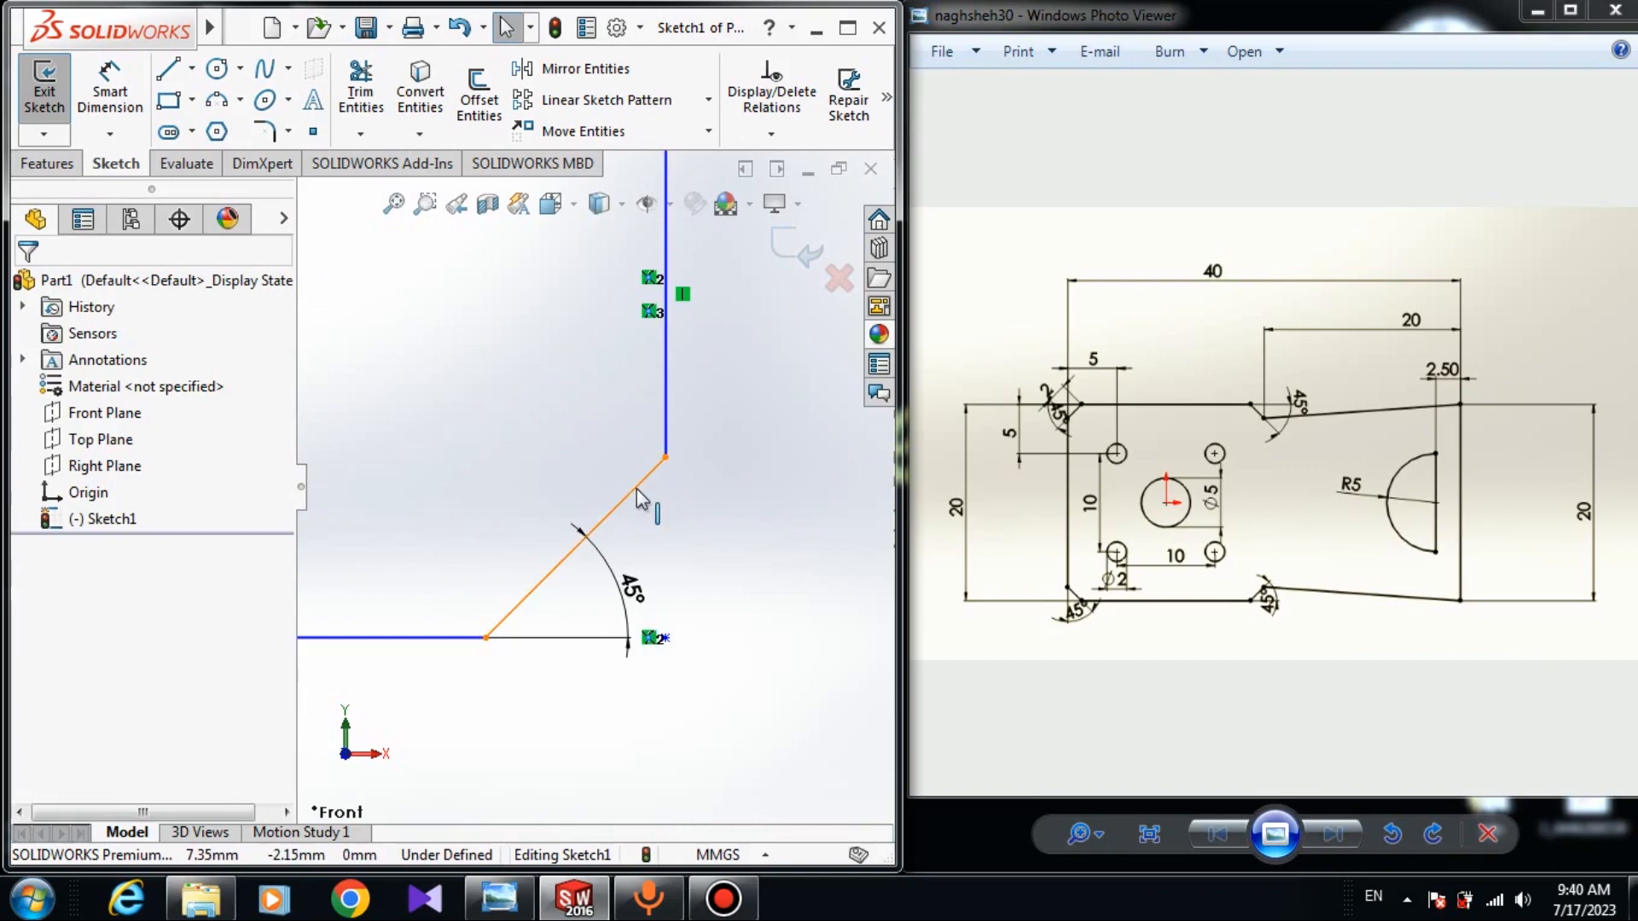
{"action": "left_click", "coordinate": [635, 493]}
{"action": "scroll", "coordinate": [652, 543], "scroll_direction": "up", "scroll_amount": 3}
{"action": "scroll", "coordinate": [598, 410], "scroll_direction": "down", "scroll_amount": 2}
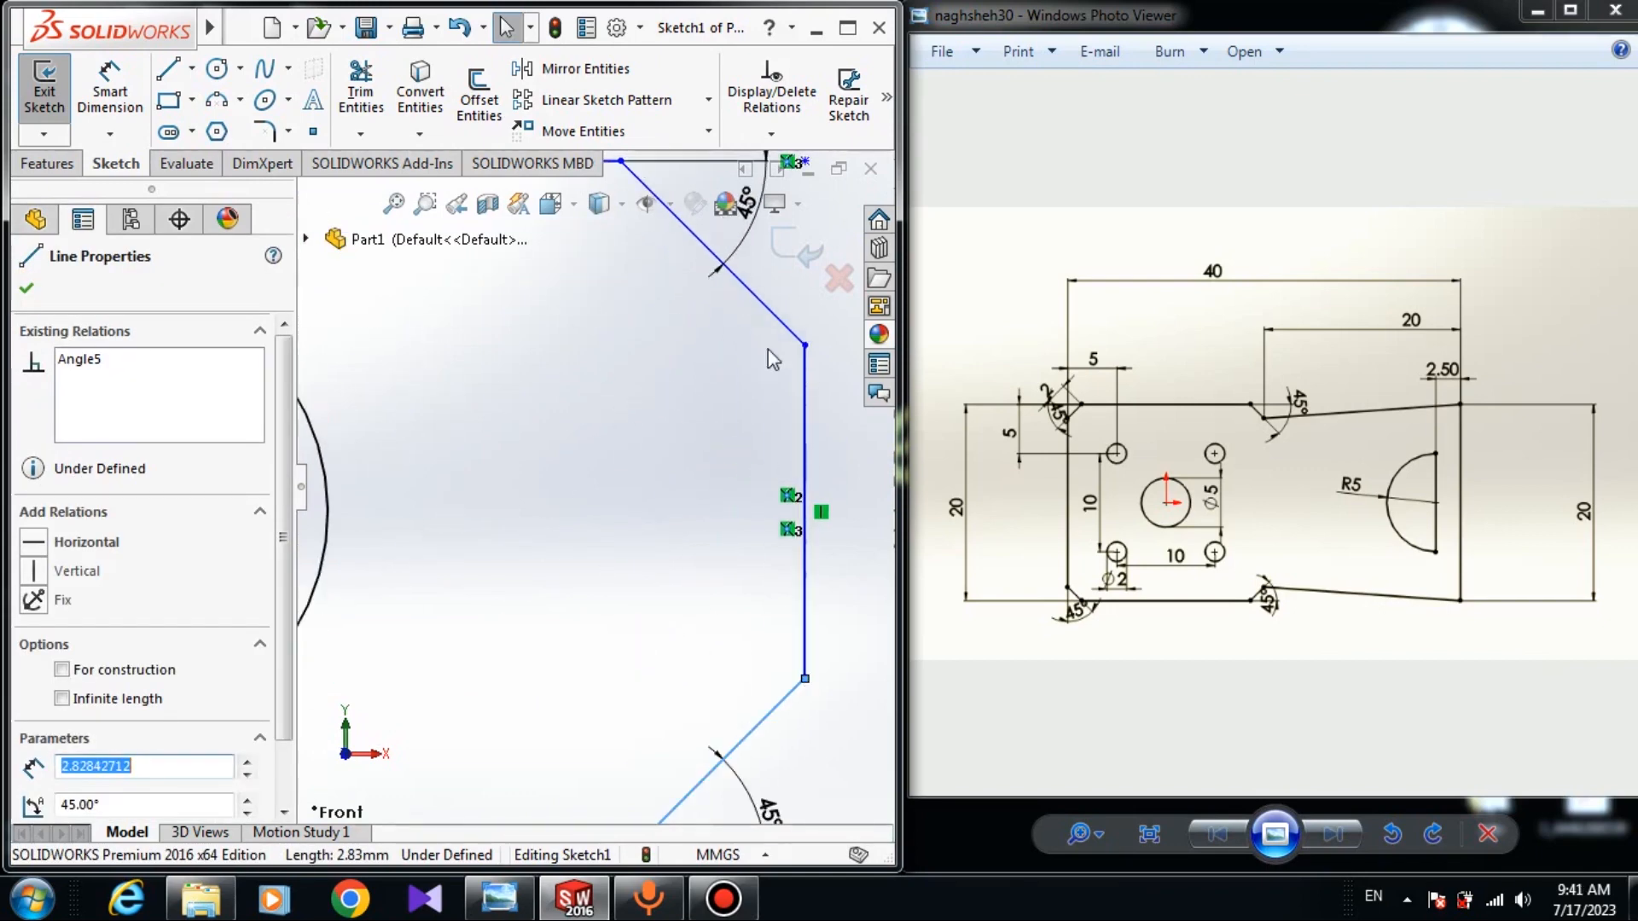
{"action": "left_click", "coordinate": [751, 291], "text": "ctrl"}
{"action": "scroll", "coordinate": [391, 478], "scroll_direction": "up", "scroll_amount": 4}
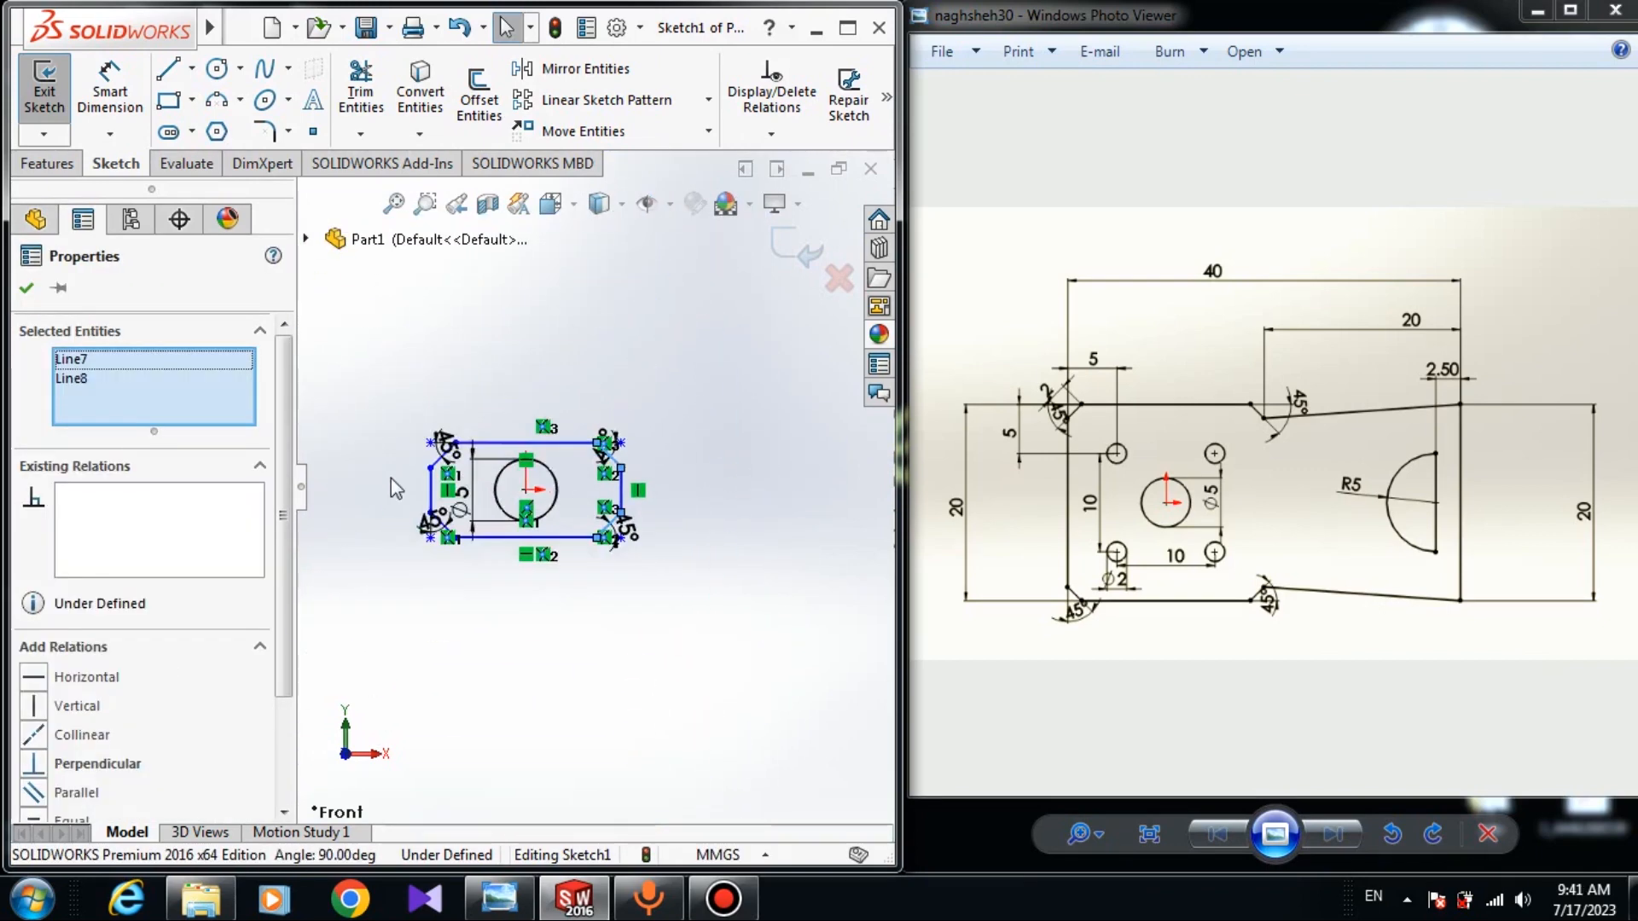
{"action": "scroll", "coordinate": [594, 516], "scroll_direction": "down", "scroll_amount": 2}
{"action": "scroll", "coordinate": [619, 559], "scroll_direction": "down", "scroll_amount": 5}
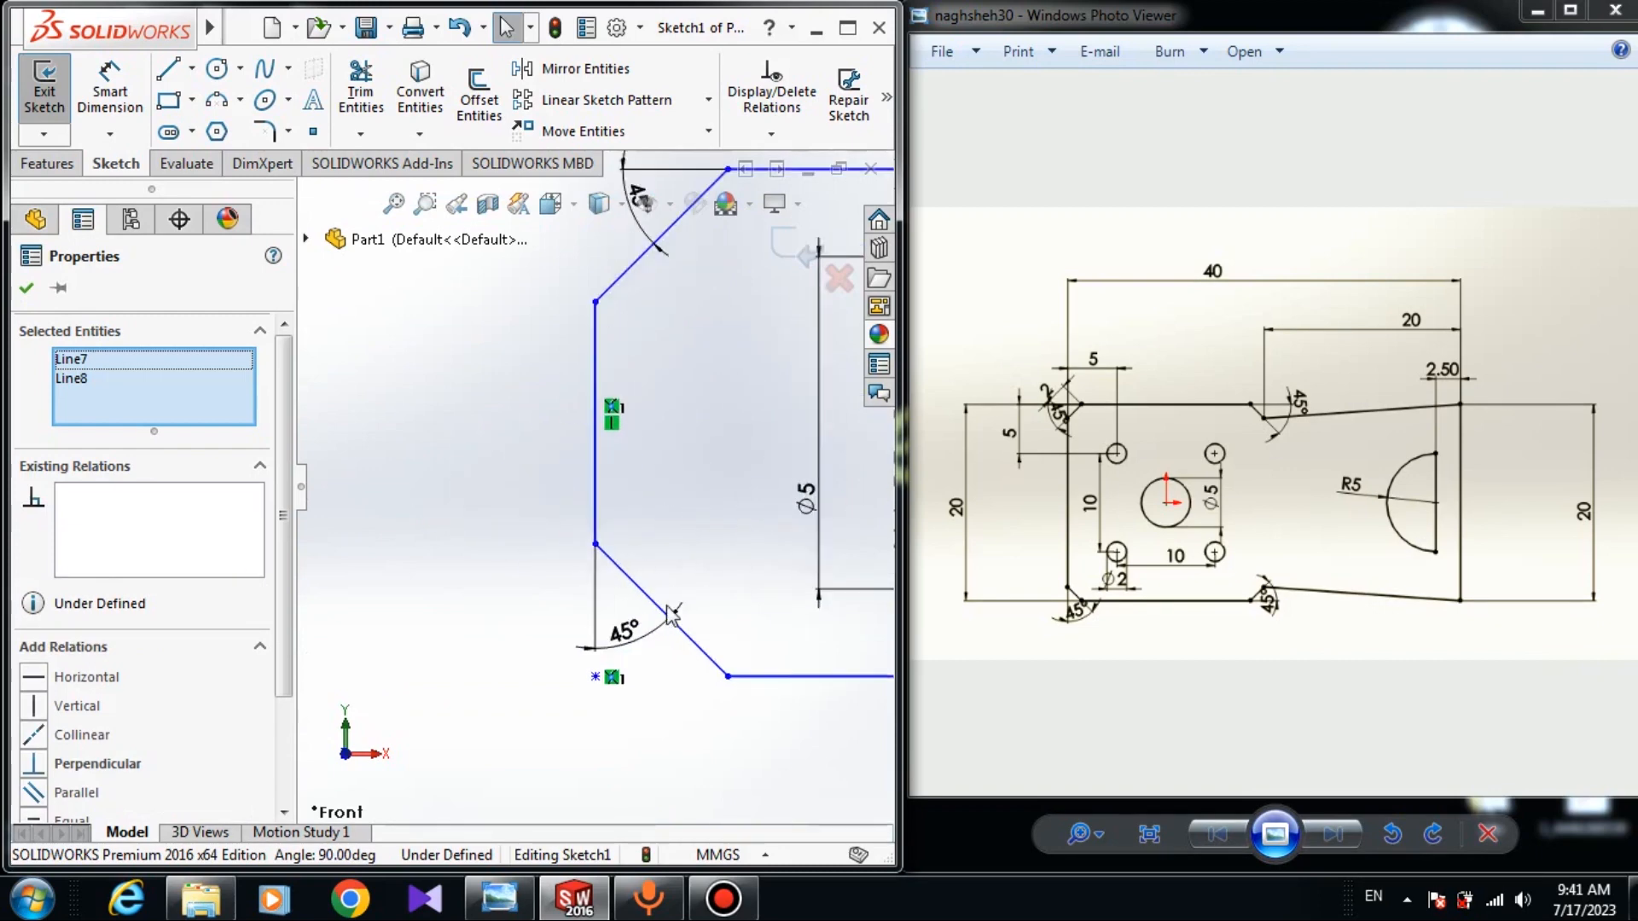
{"action": "left_click", "coordinate": [603, 559], "text": "ctrl"}
{"action": "scroll", "coordinate": [629, 478], "scroll_direction": "up", "scroll_amount": 5}
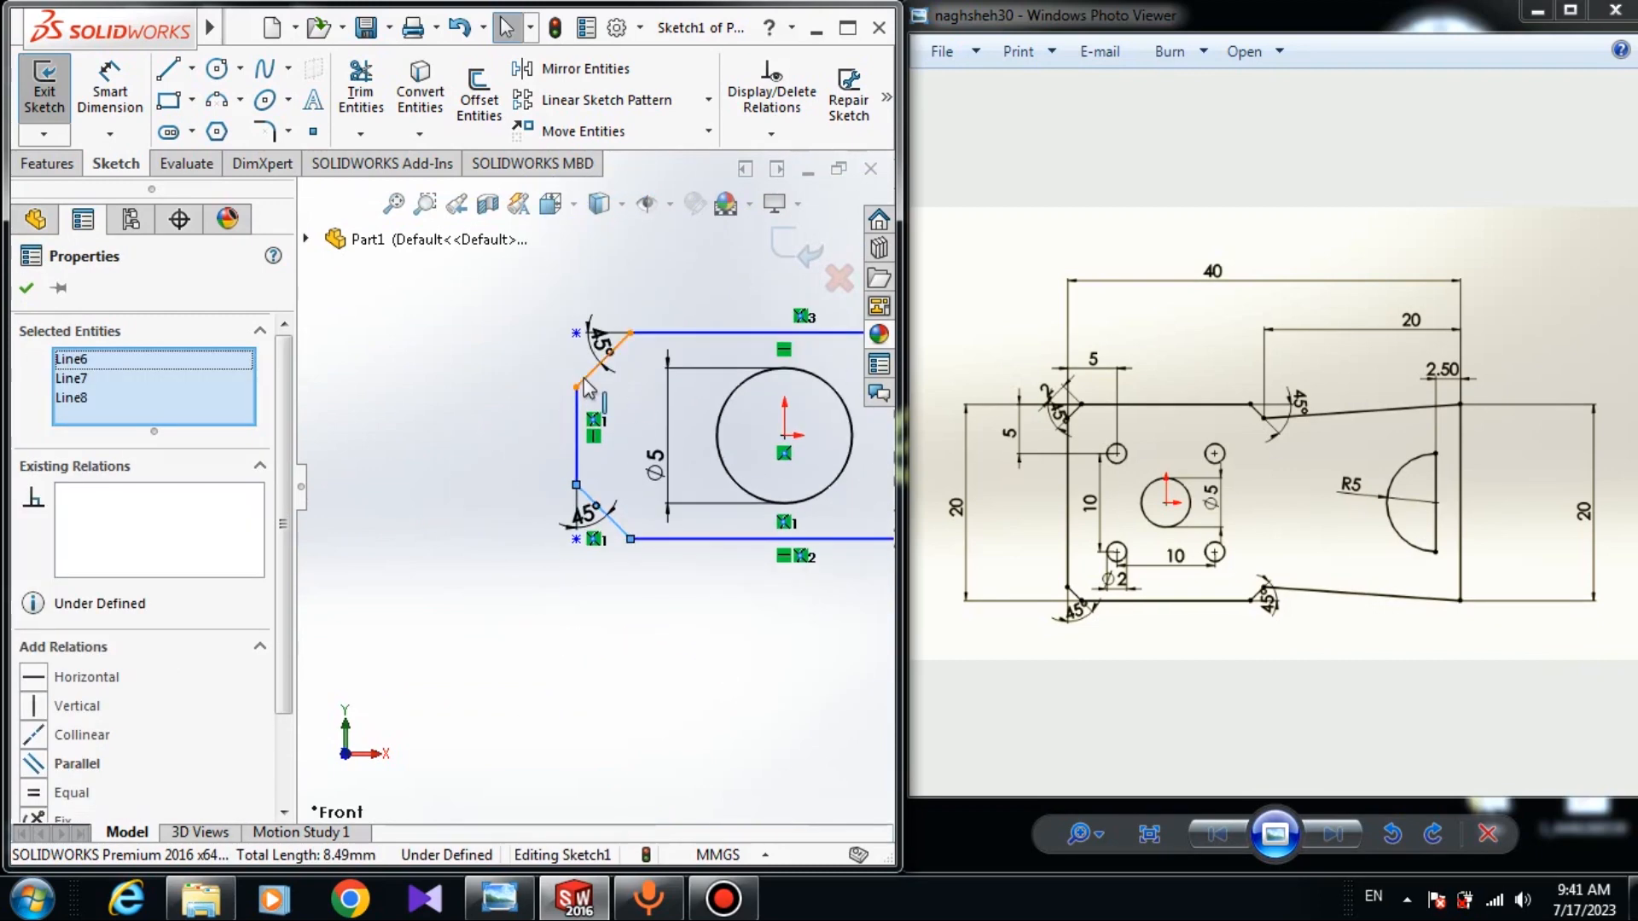
{"action": "left_click", "coordinate": [588, 375], "text": "ctrl"}
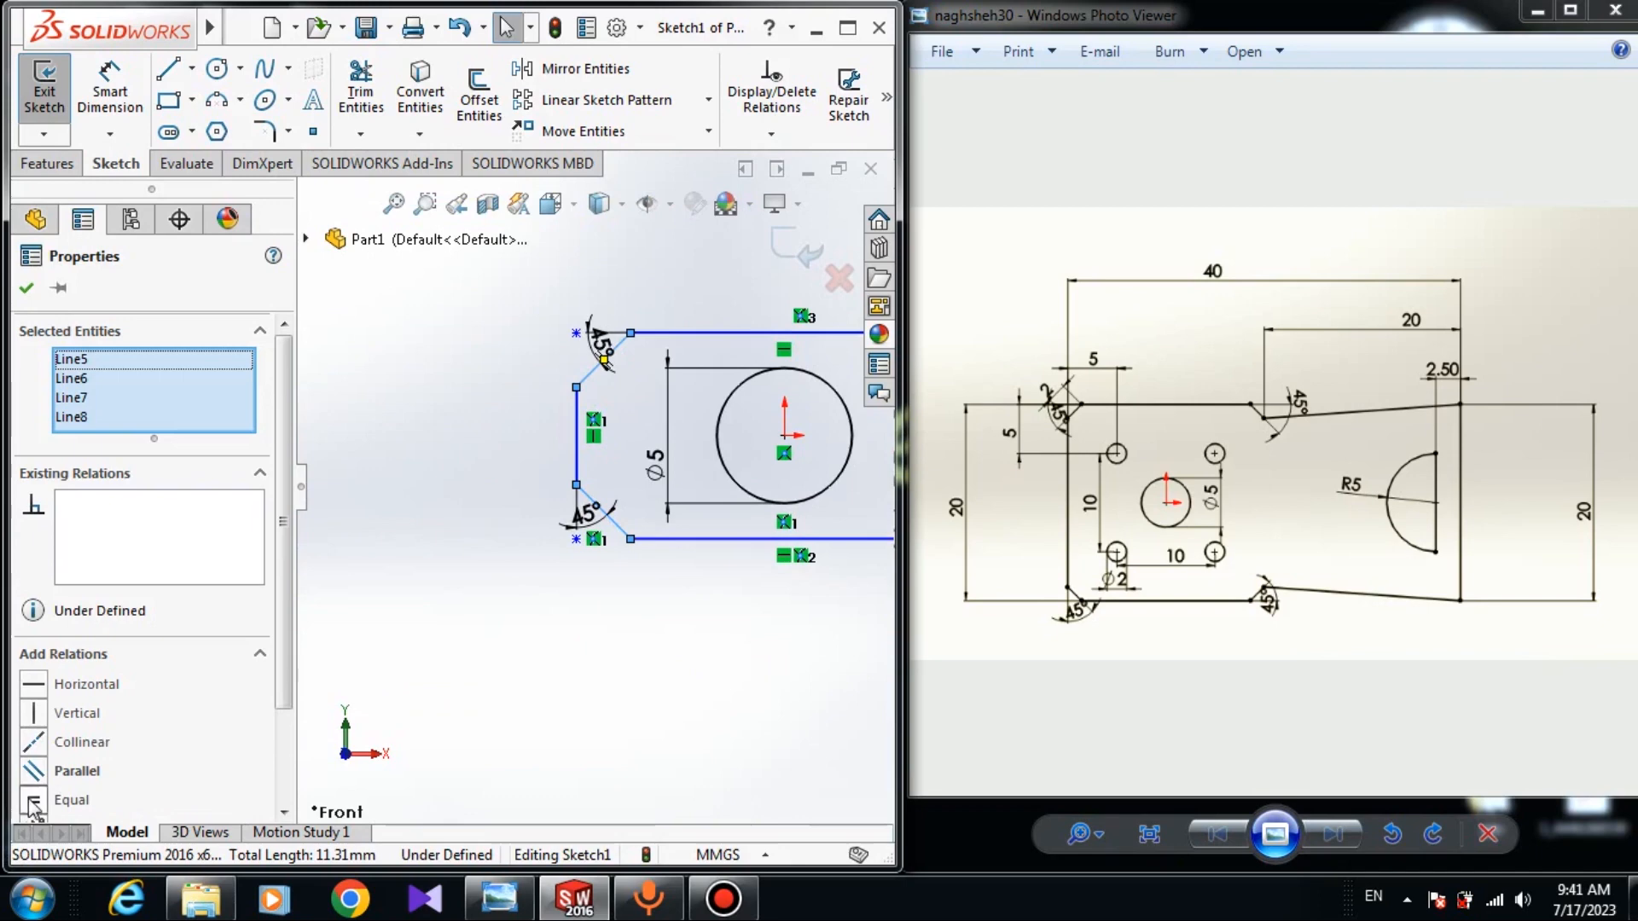
{"action": "left_click", "coordinate": [34, 802]}
{"action": "left_click", "coordinate": [28, 291]}
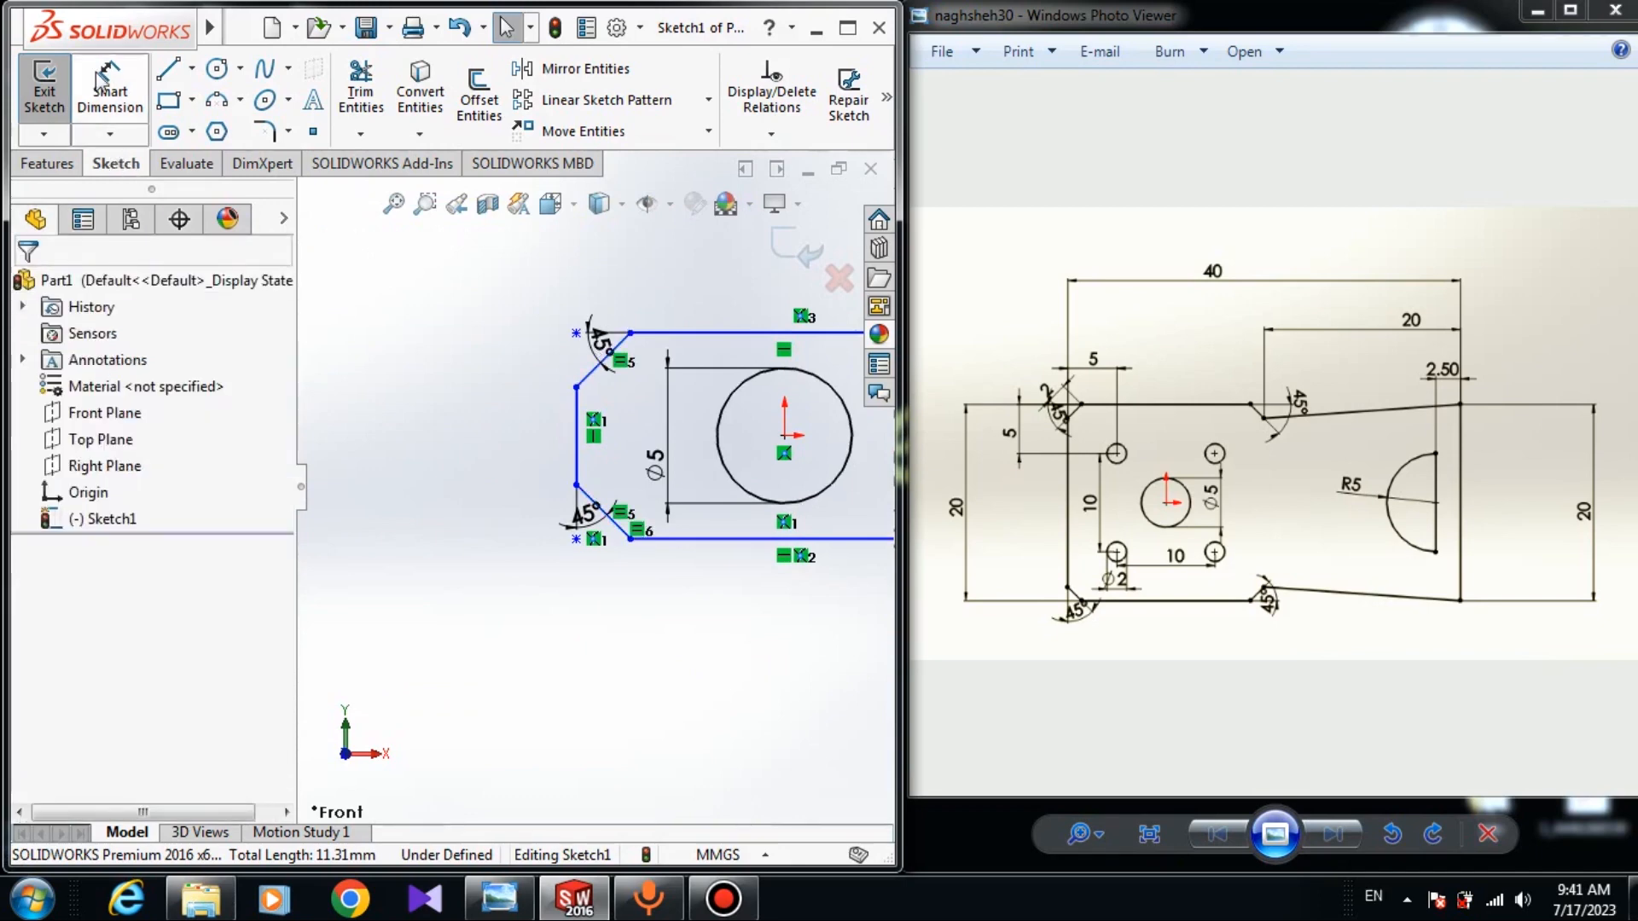
Dimension the upper-left chamfer line to 2 mm.
{"action": "left_click", "coordinate": [109, 92]}
{"action": "scroll", "coordinate": [568, 394], "scroll_direction": "down", "scroll_amount": 5}
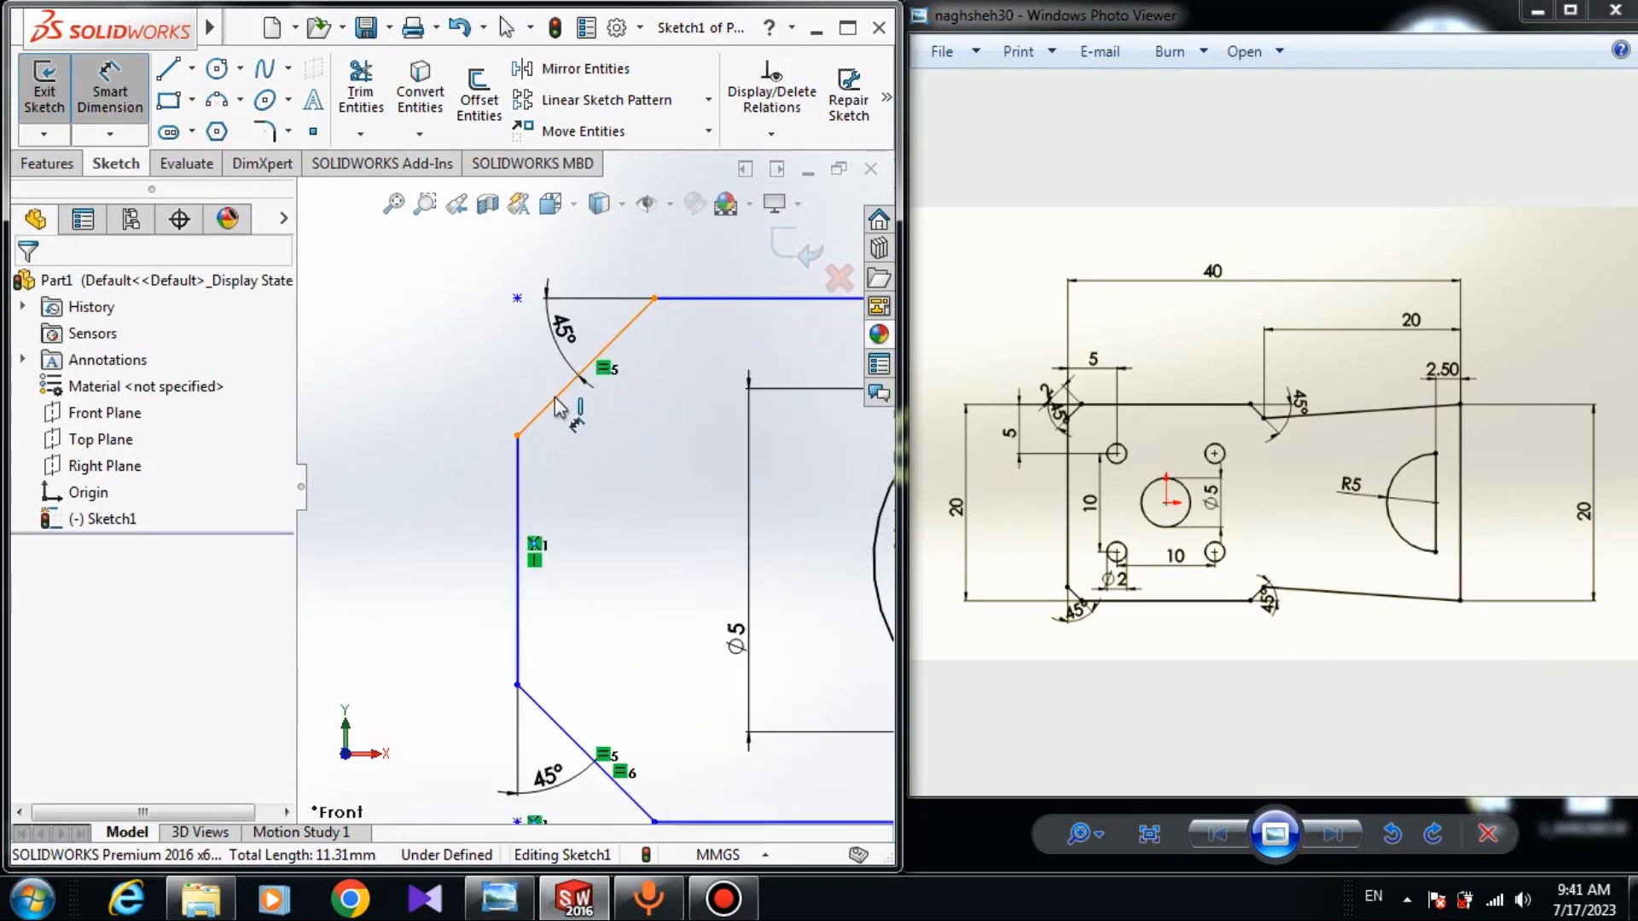
{"action": "left_click", "coordinate": [568, 394]}
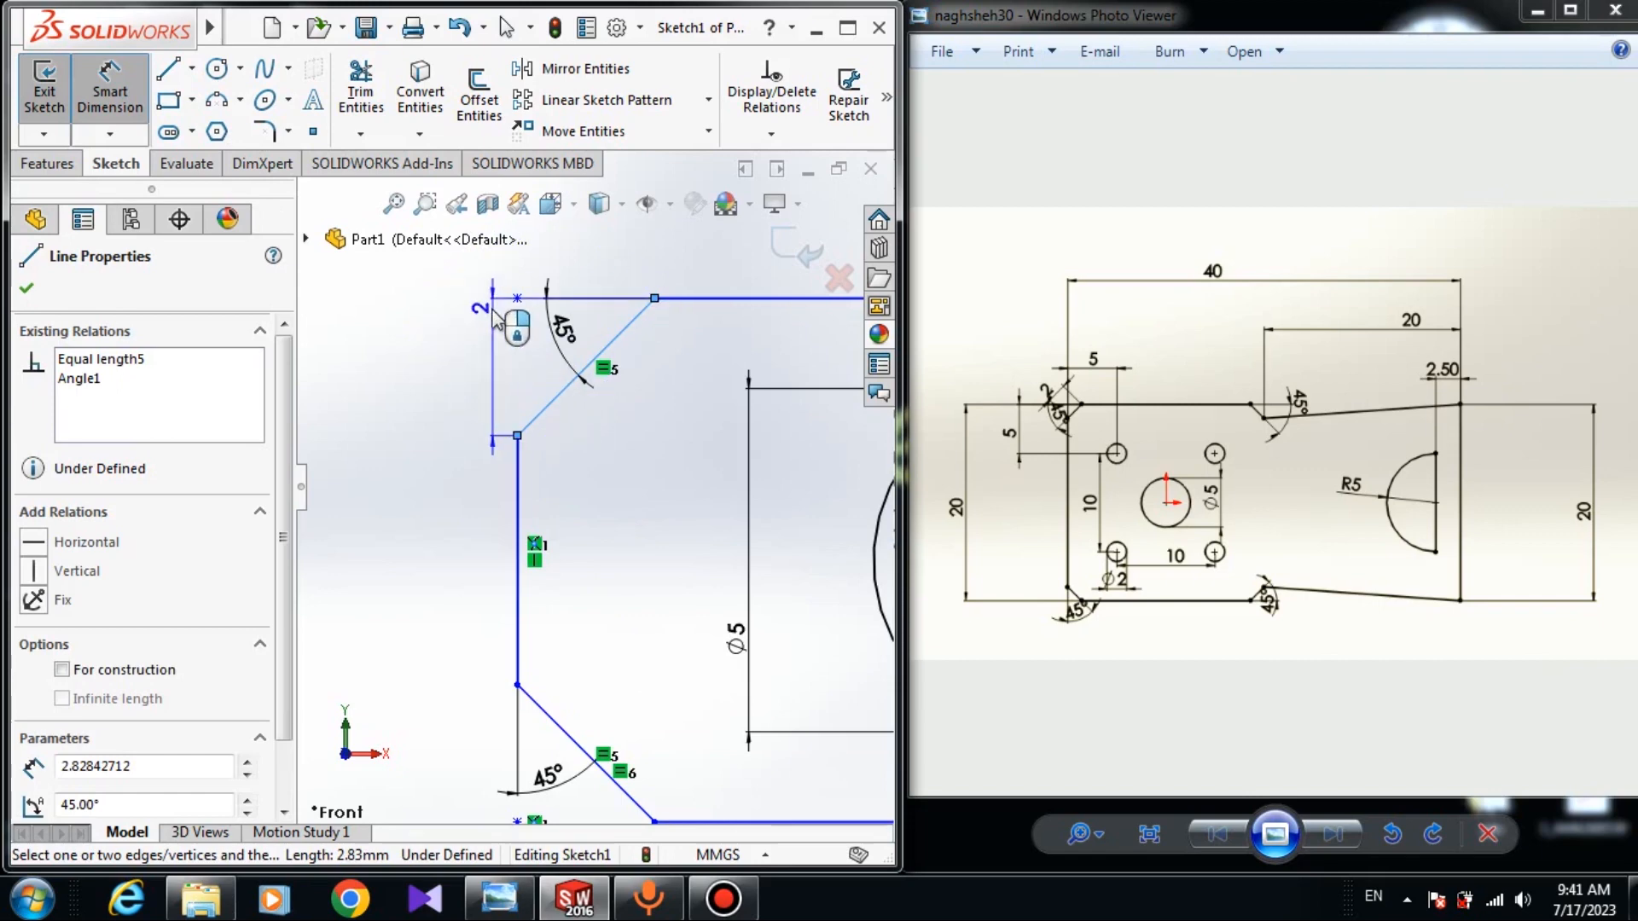
{"action": "left_click", "coordinate": [491, 292]}
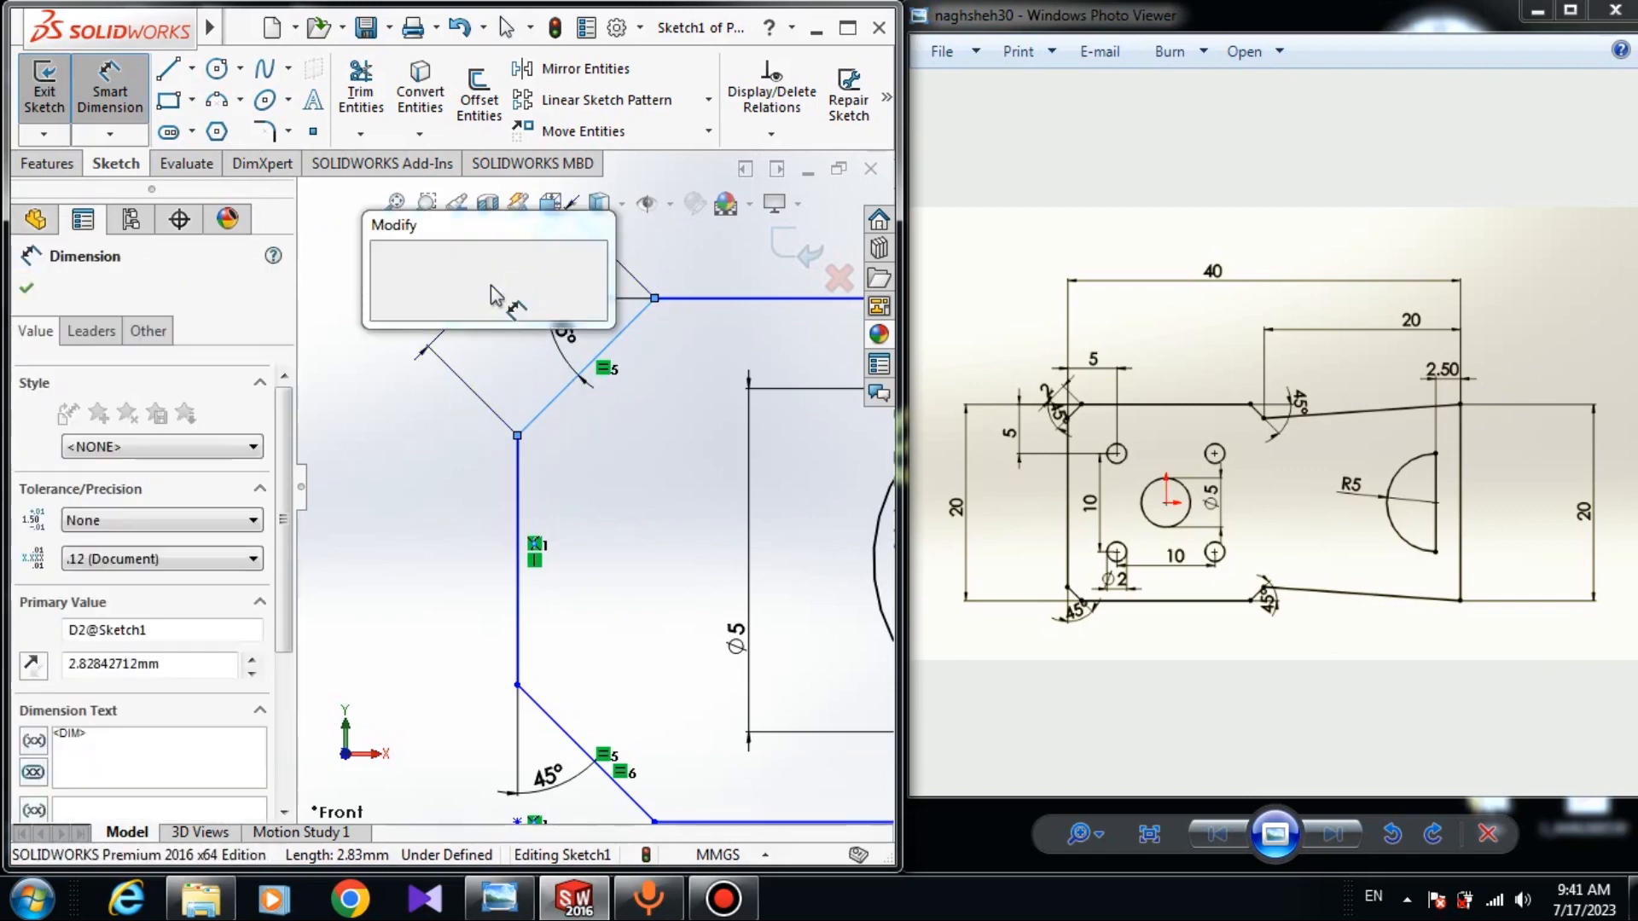
{"action": "type", "text": "2"}
{"action": "key", "text": "Return"}
{"action": "key", "text": "Escape"}
{"action": "scroll", "coordinate": [680, 615], "scroll_direction": "up", "scroll_amount": 4}
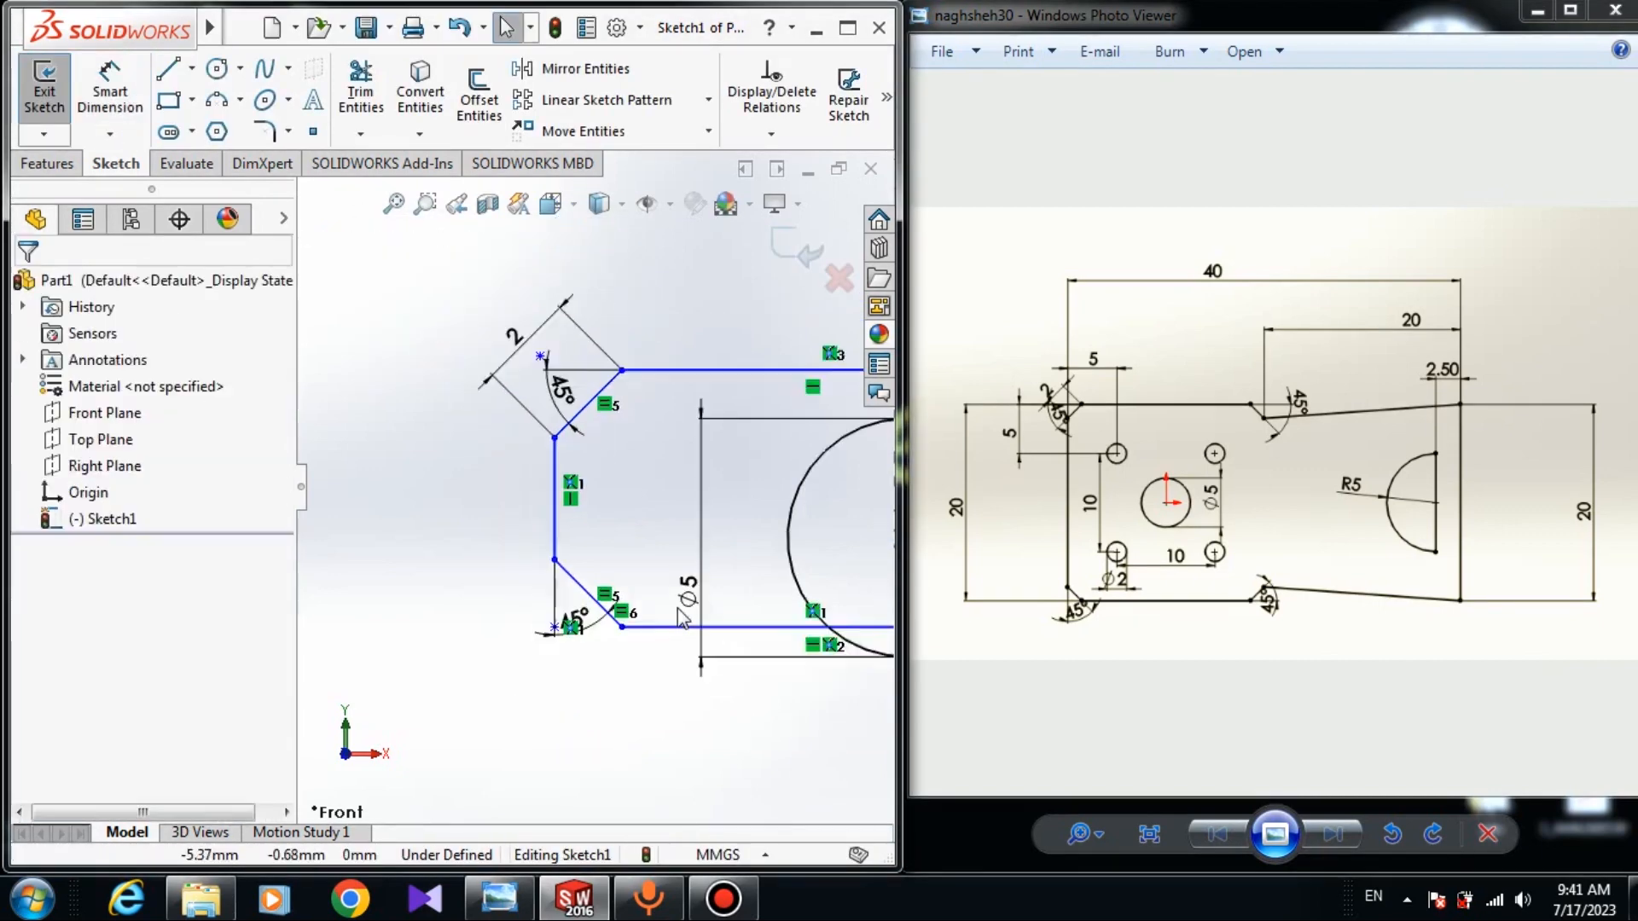
Dimension the plate height between its top and bottom edges as 20 mm.
{"action": "left_click", "coordinate": [1027, 435]}
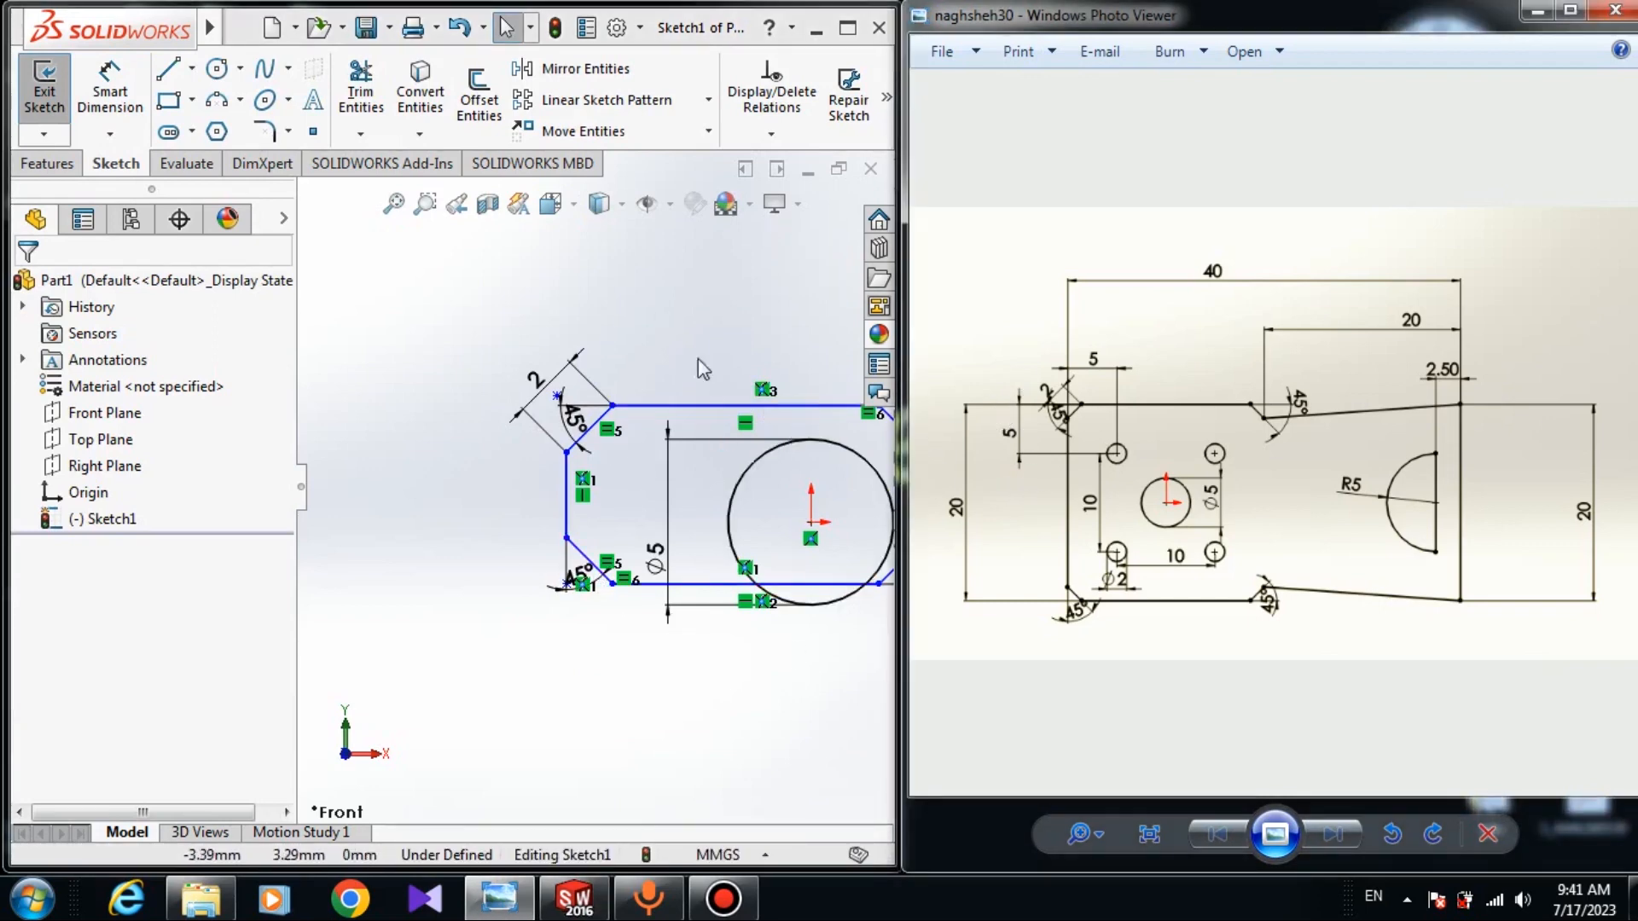
{"action": "left_click", "coordinate": [695, 407]}
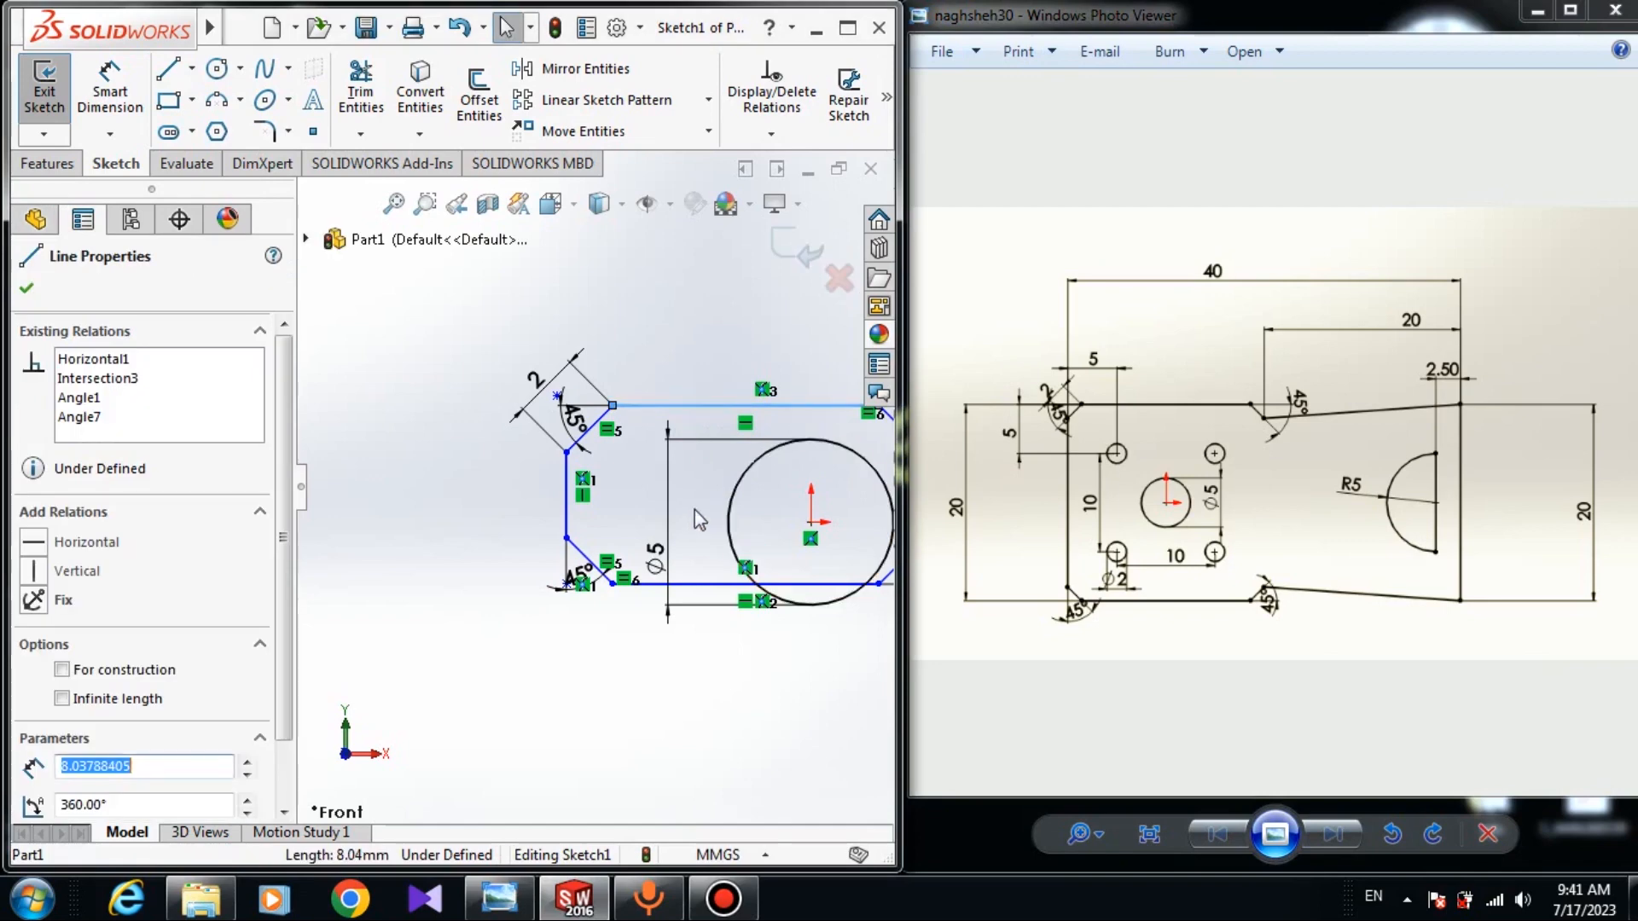
{"action": "left_click", "coordinate": [111, 94]}
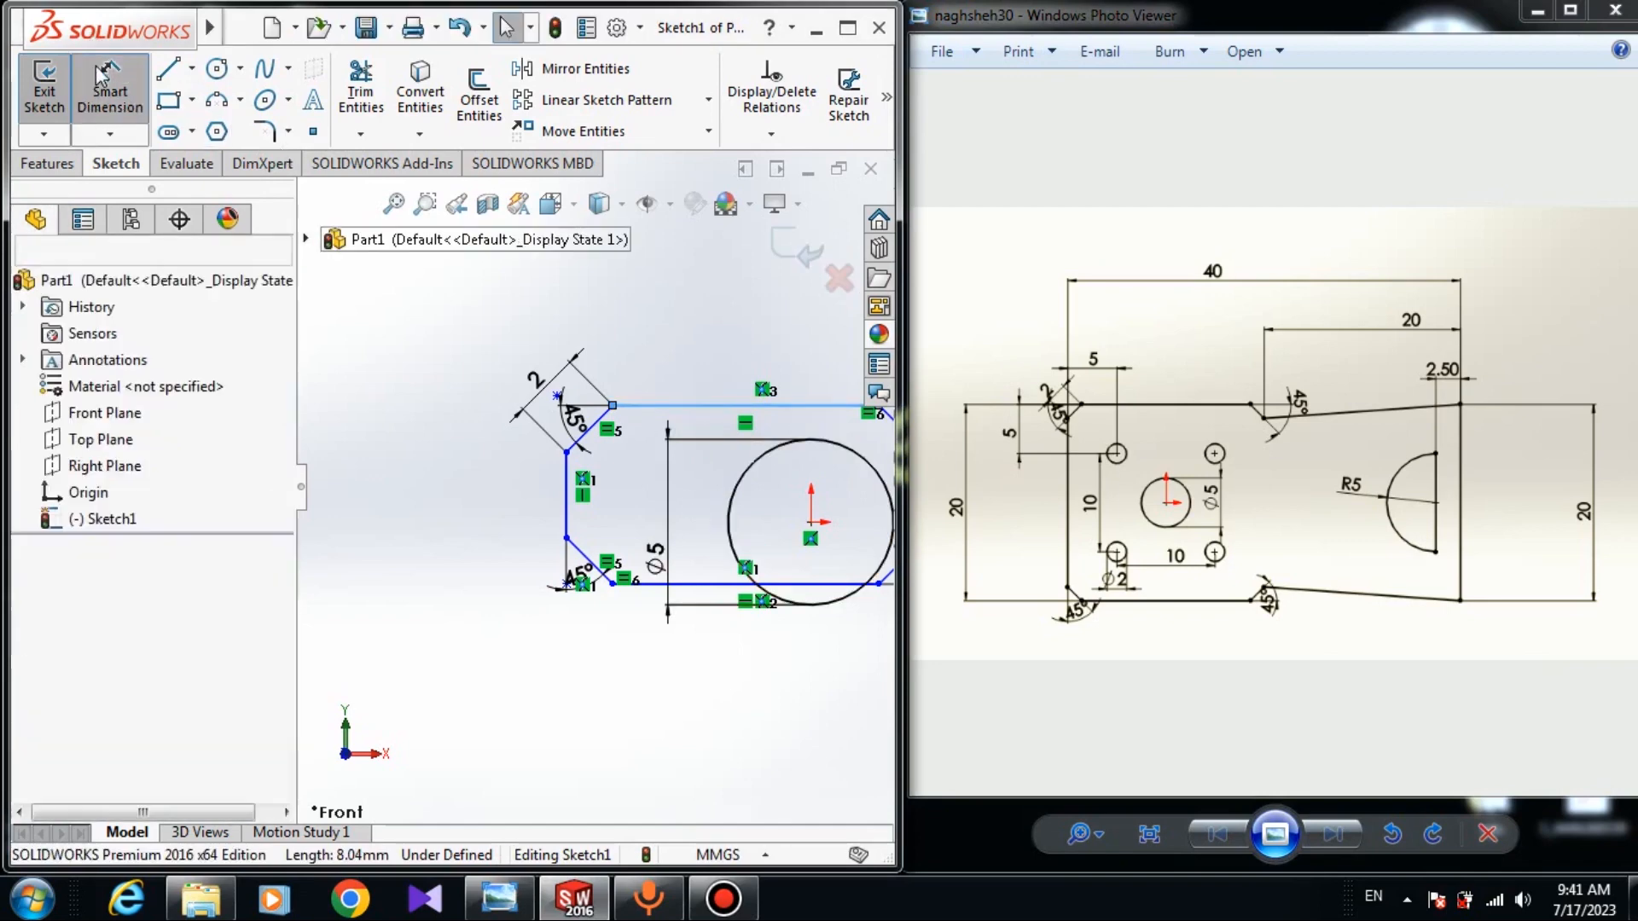
{"action": "left_click", "coordinate": [693, 585]}
{"action": "left_click", "coordinate": [418, 493]}
{"action": "type", "text": "20"}
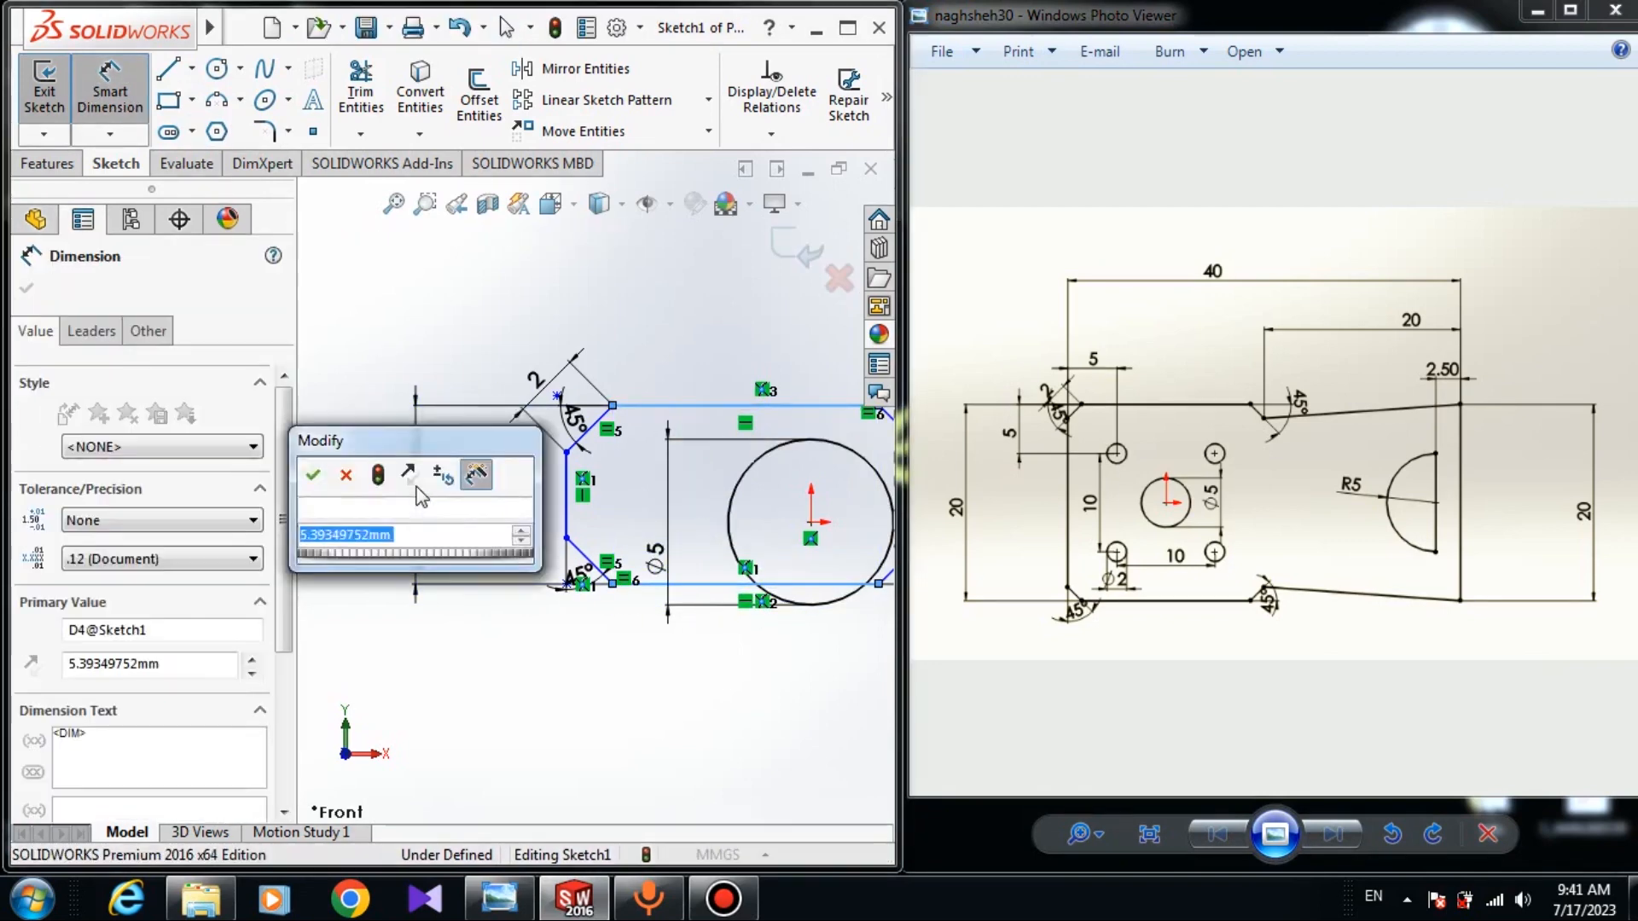
{"action": "key", "text": "Return"}
{"action": "scroll", "coordinate": [574, 504], "scroll_direction": "up", "scroll_amount": 4}
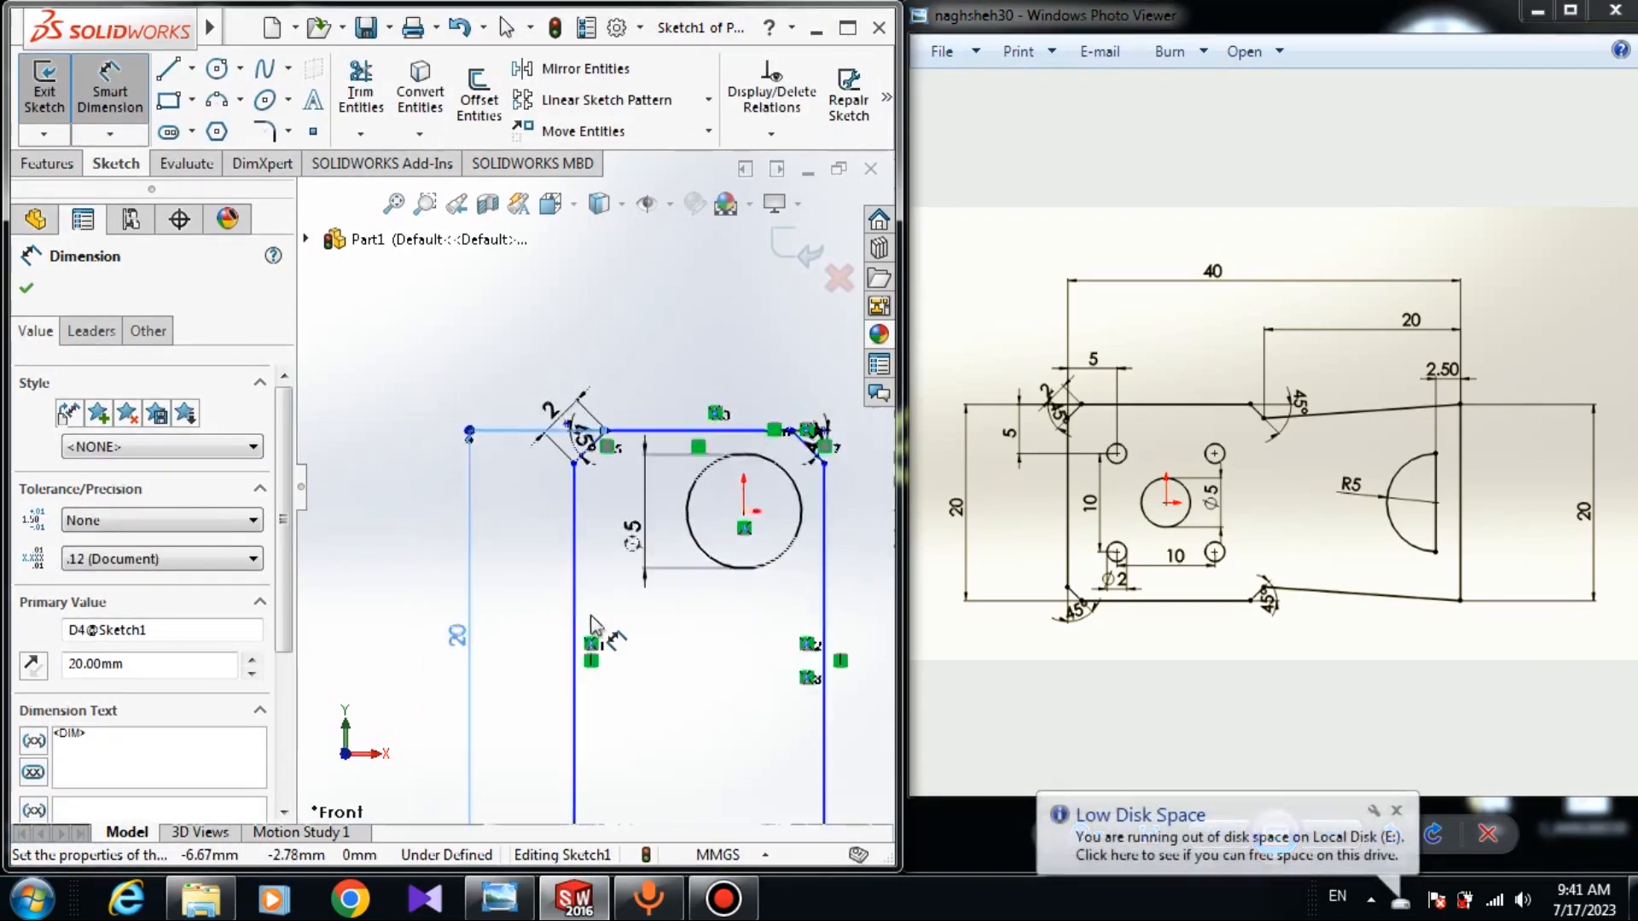
{"action": "scroll", "coordinate": [635, 607], "scroll_direction": "down", "scroll_amount": 3}
{"action": "key", "text": "Escape"}
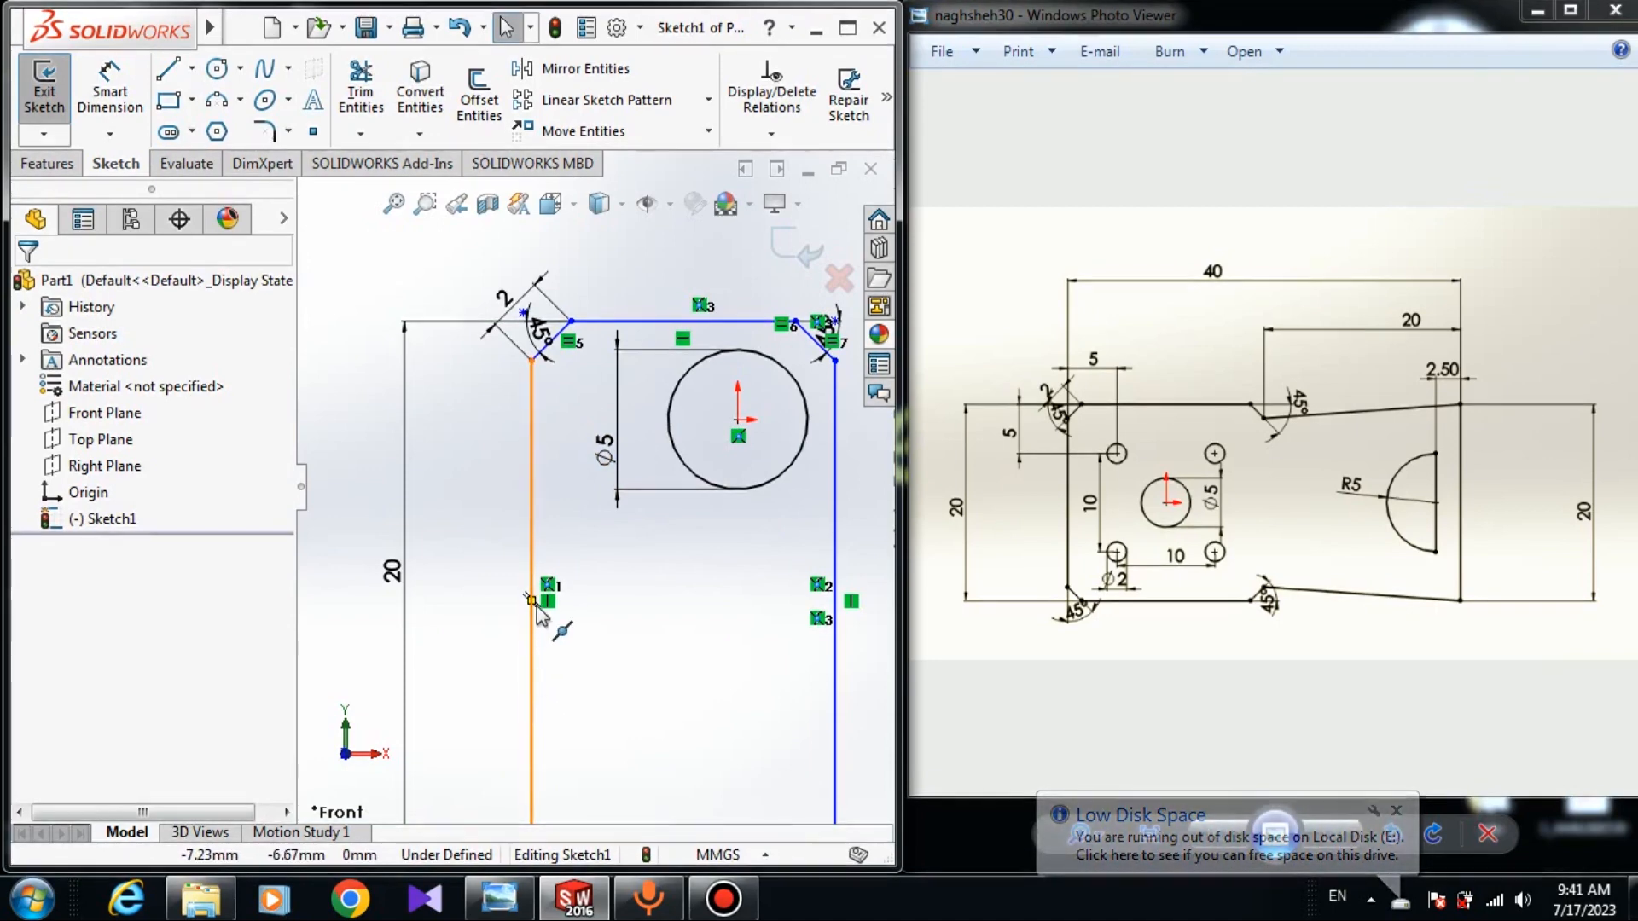
Level the left edge's midpoint with the circle centre and widen the outline via the bottom-left corner.
{"action": "left_click", "coordinate": [530, 706]}
{"action": "left_click", "coordinate": [738, 420]}
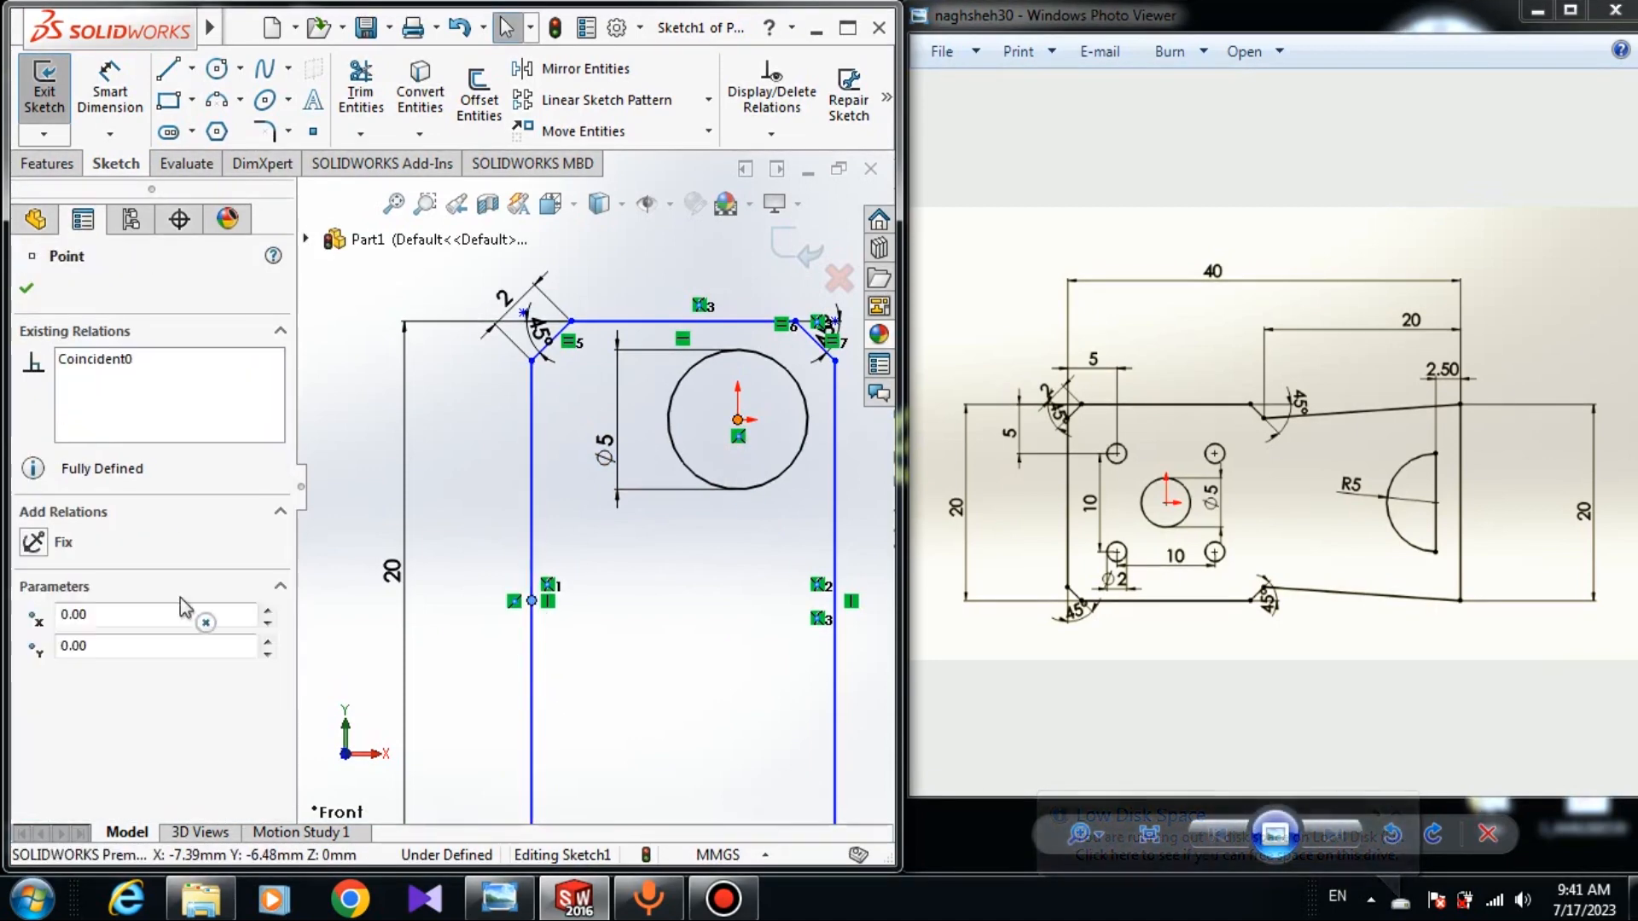
{"action": "left_click", "coordinate": [530, 600], "text": "ctrl"}
{"action": "left_click", "coordinate": [32, 678]}
{"action": "left_click", "coordinate": [453, 625]}
{"action": "scroll", "coordinate": [575, 585], "scroll_direction": "up", "scroll_amount": 3}
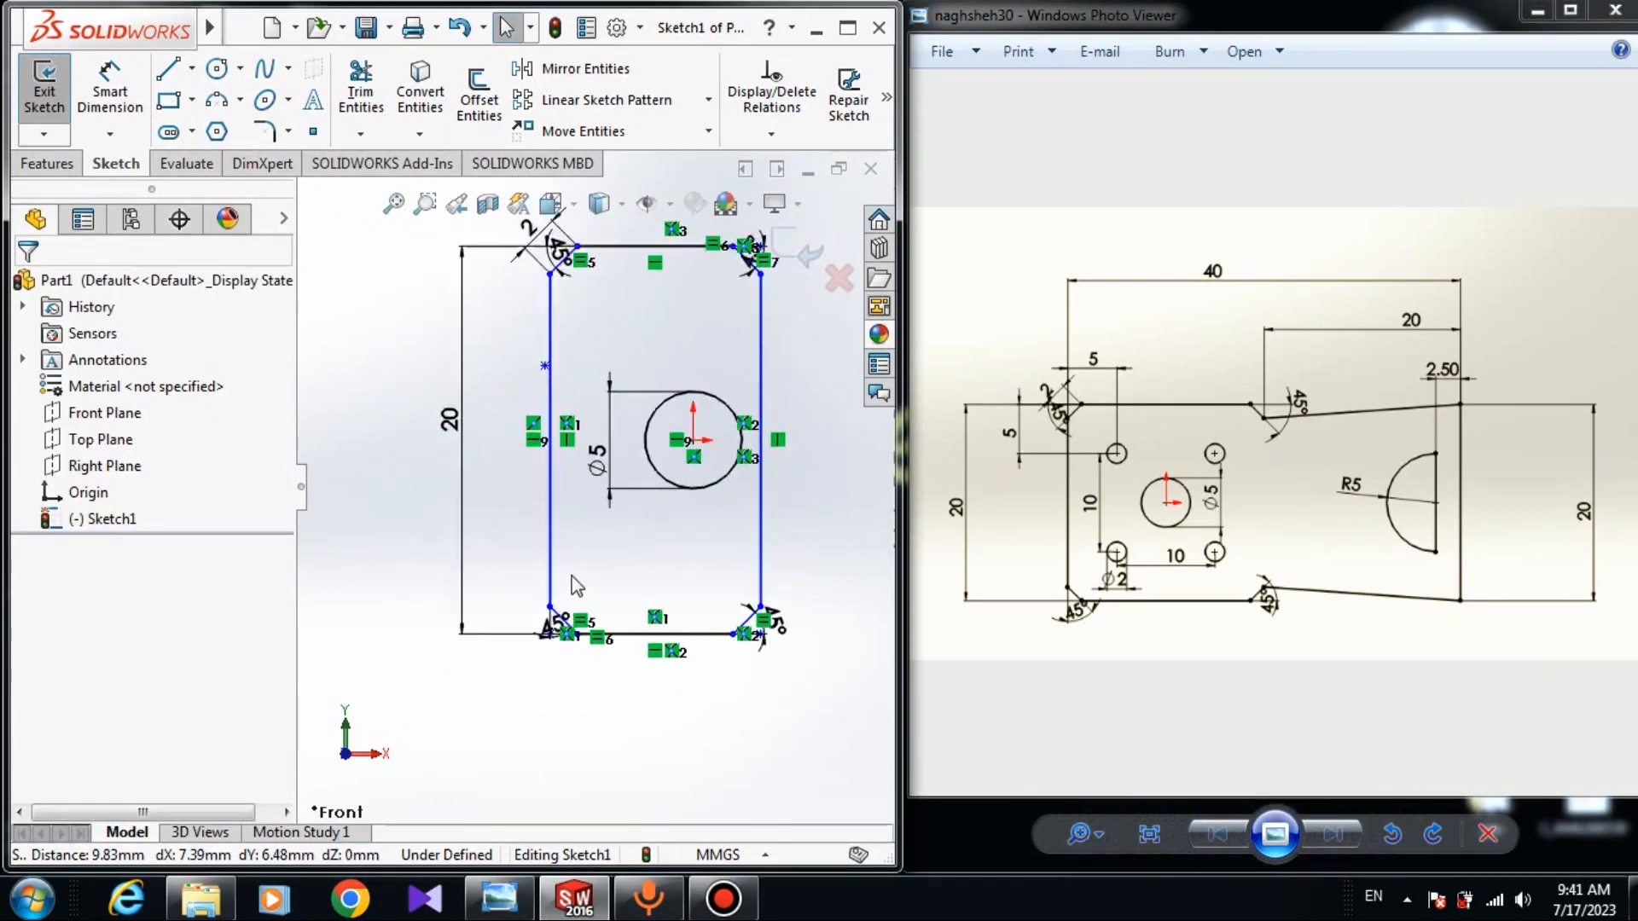
{"action": "scroll", "coordinate": [580, 590], "scroll_direction": "down", "scroll_amount": 3}
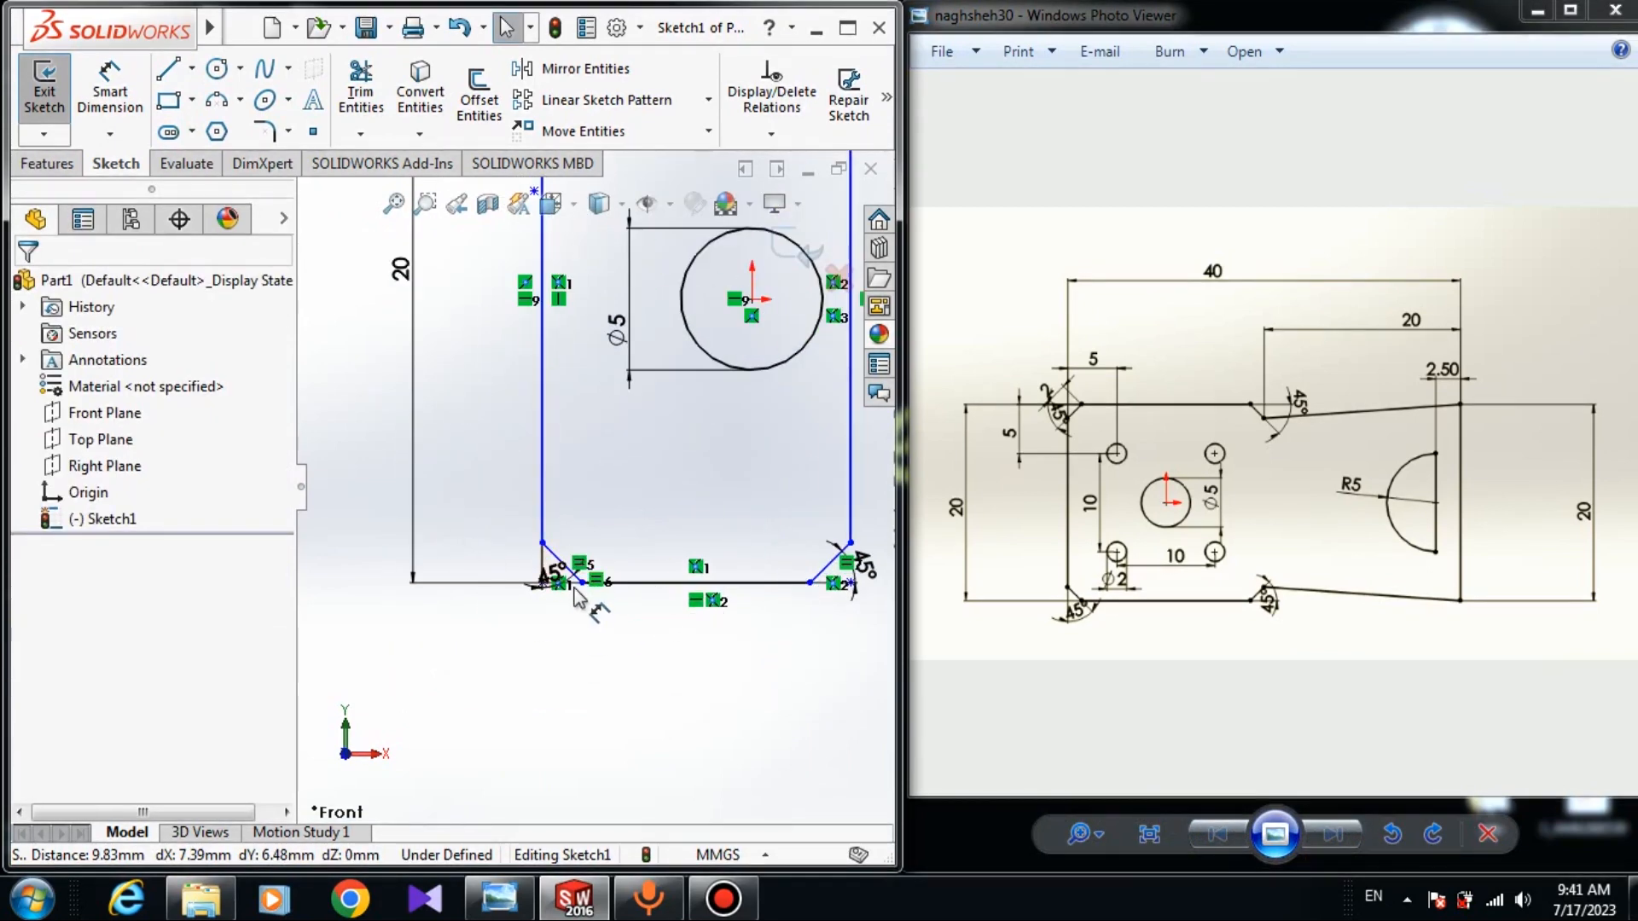
{"action": "left_click_drag", "start_coordinate": [582, 584], "coordinate": [499, 582]}
{"action": "left_click", "coordinate": [651, 634]}
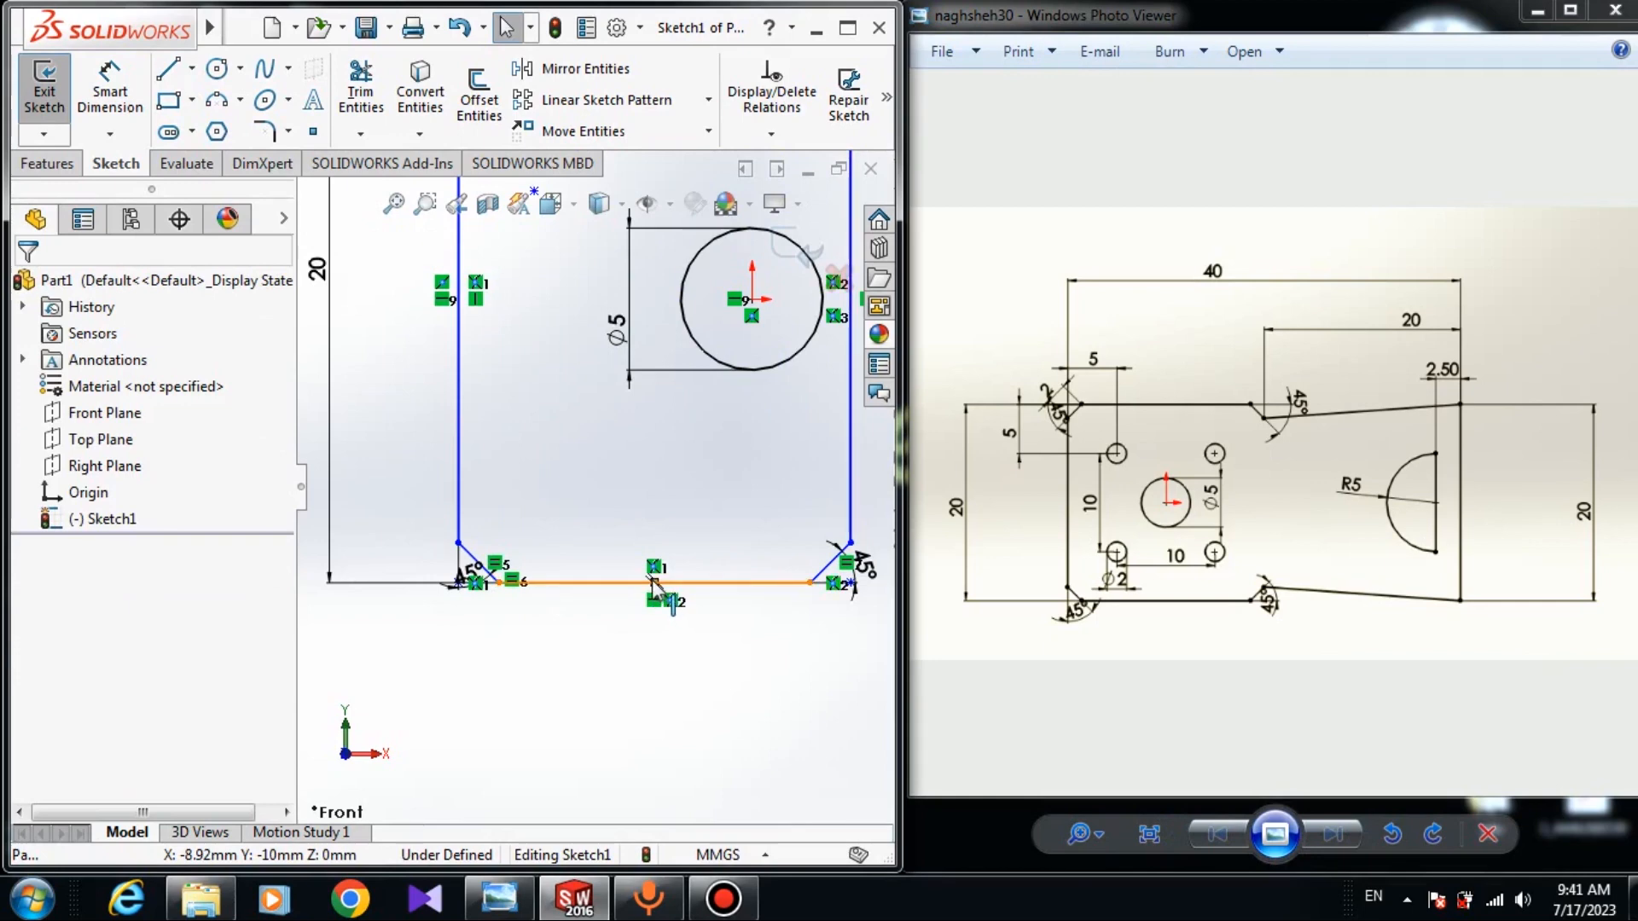
Align the bottom edge's midpoint vertically with the circle centre.
{"action": "left_click", "coordinate": [652, 581]}
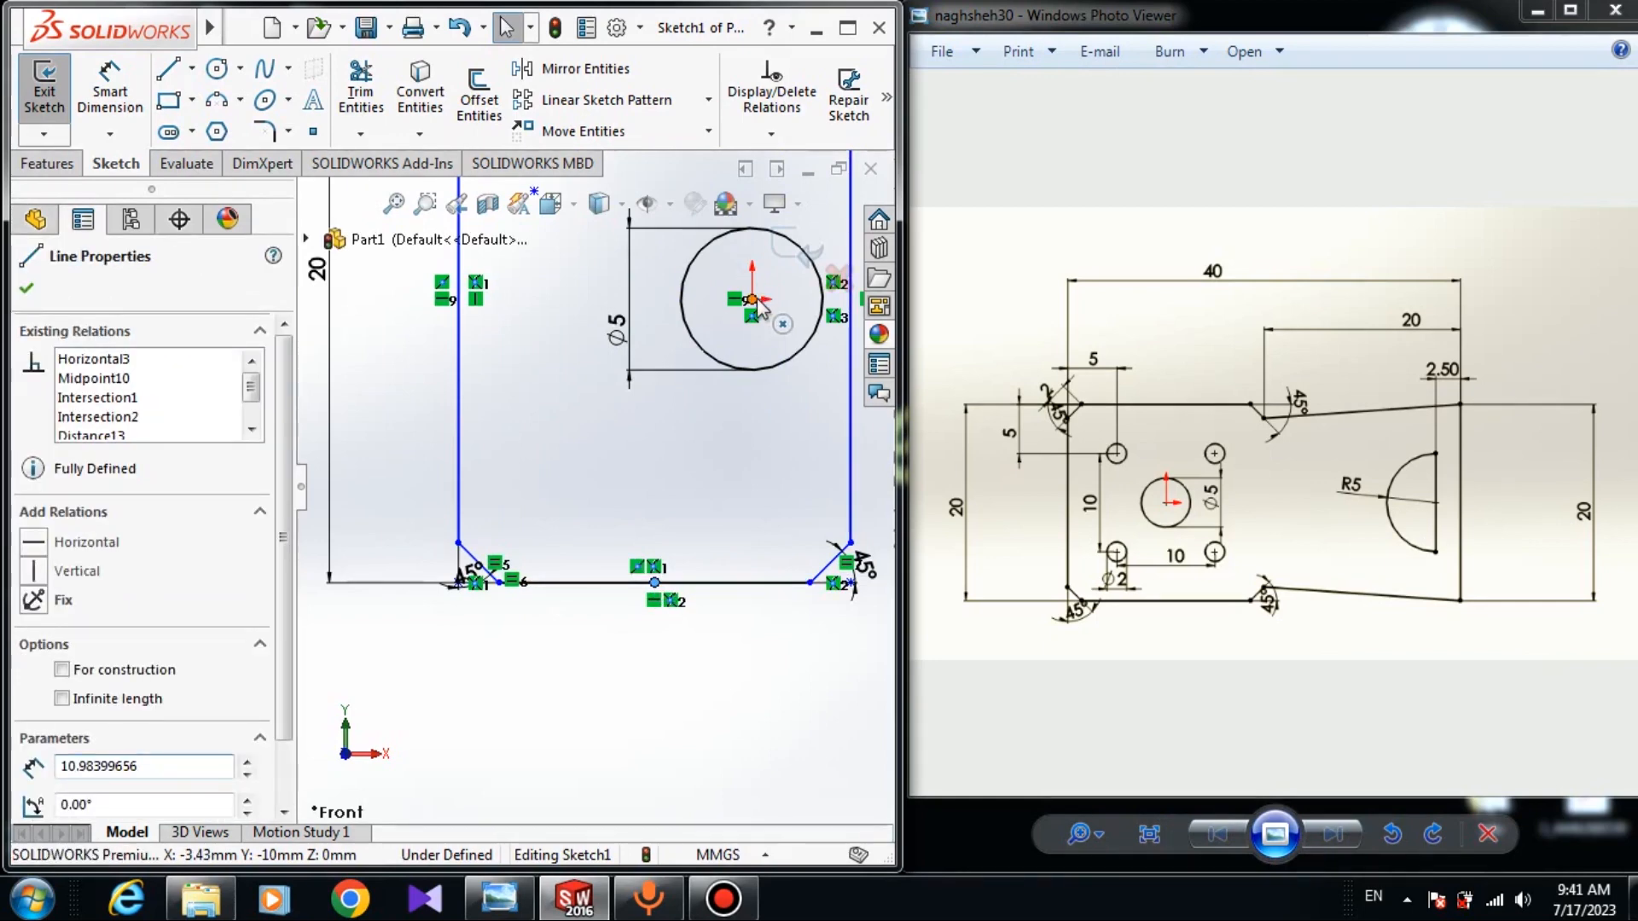
{"action": "left_click", "coordinate": [751, 299], "text": "ctrl"}
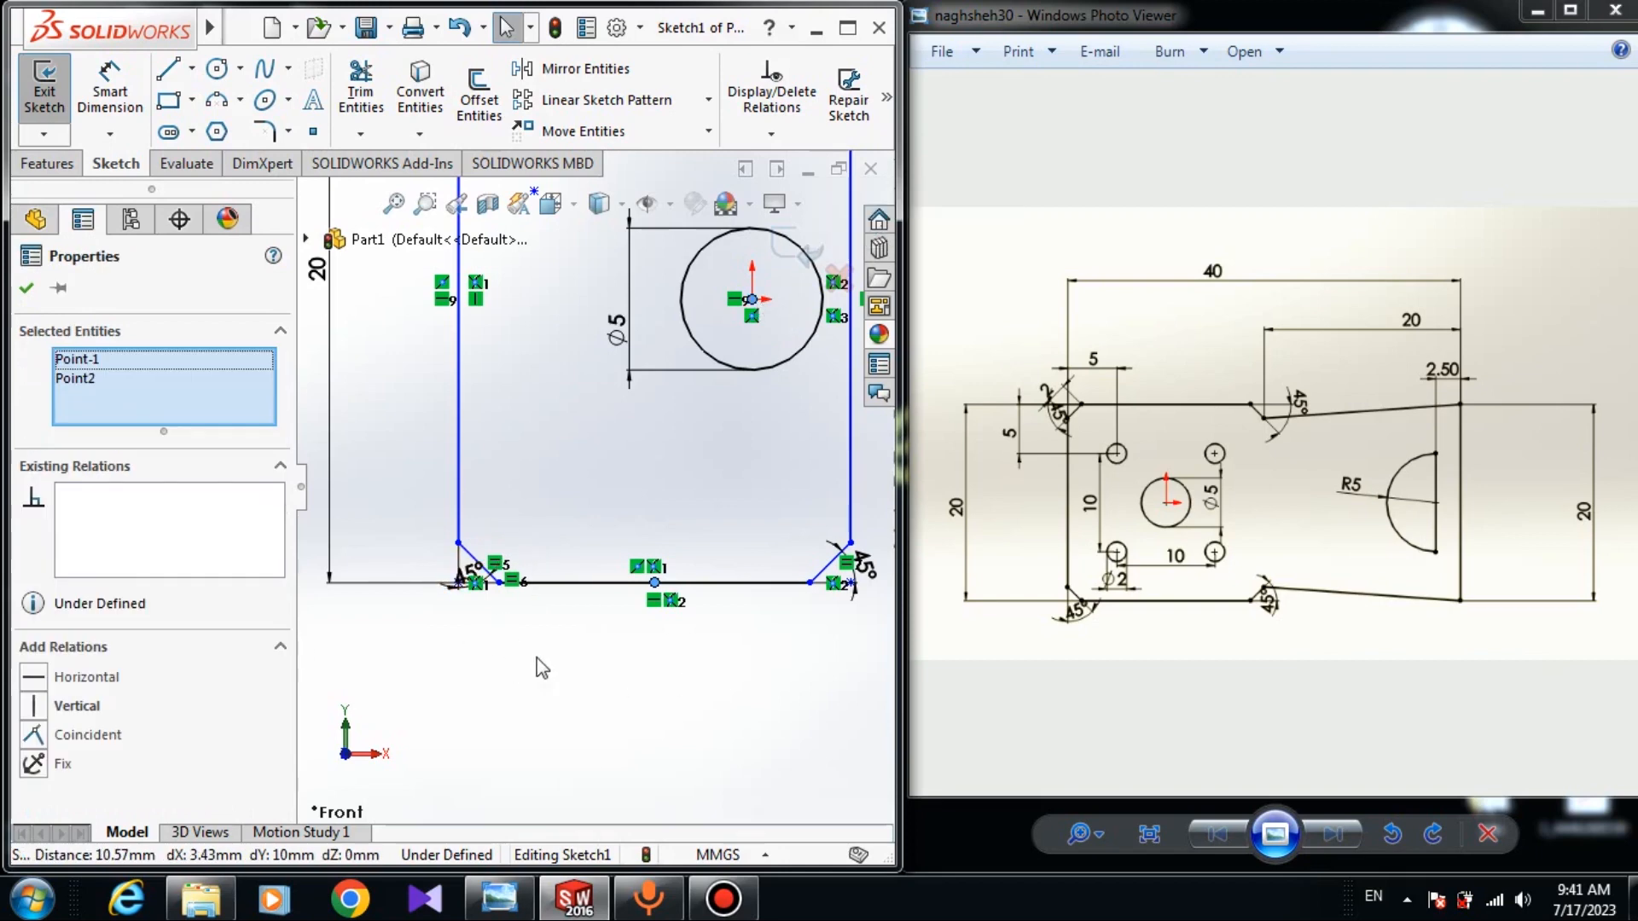
{"action": "left_click", "coordinate": [33, 706]}
{"action": "left_click", "coordinate": [27, 287]}
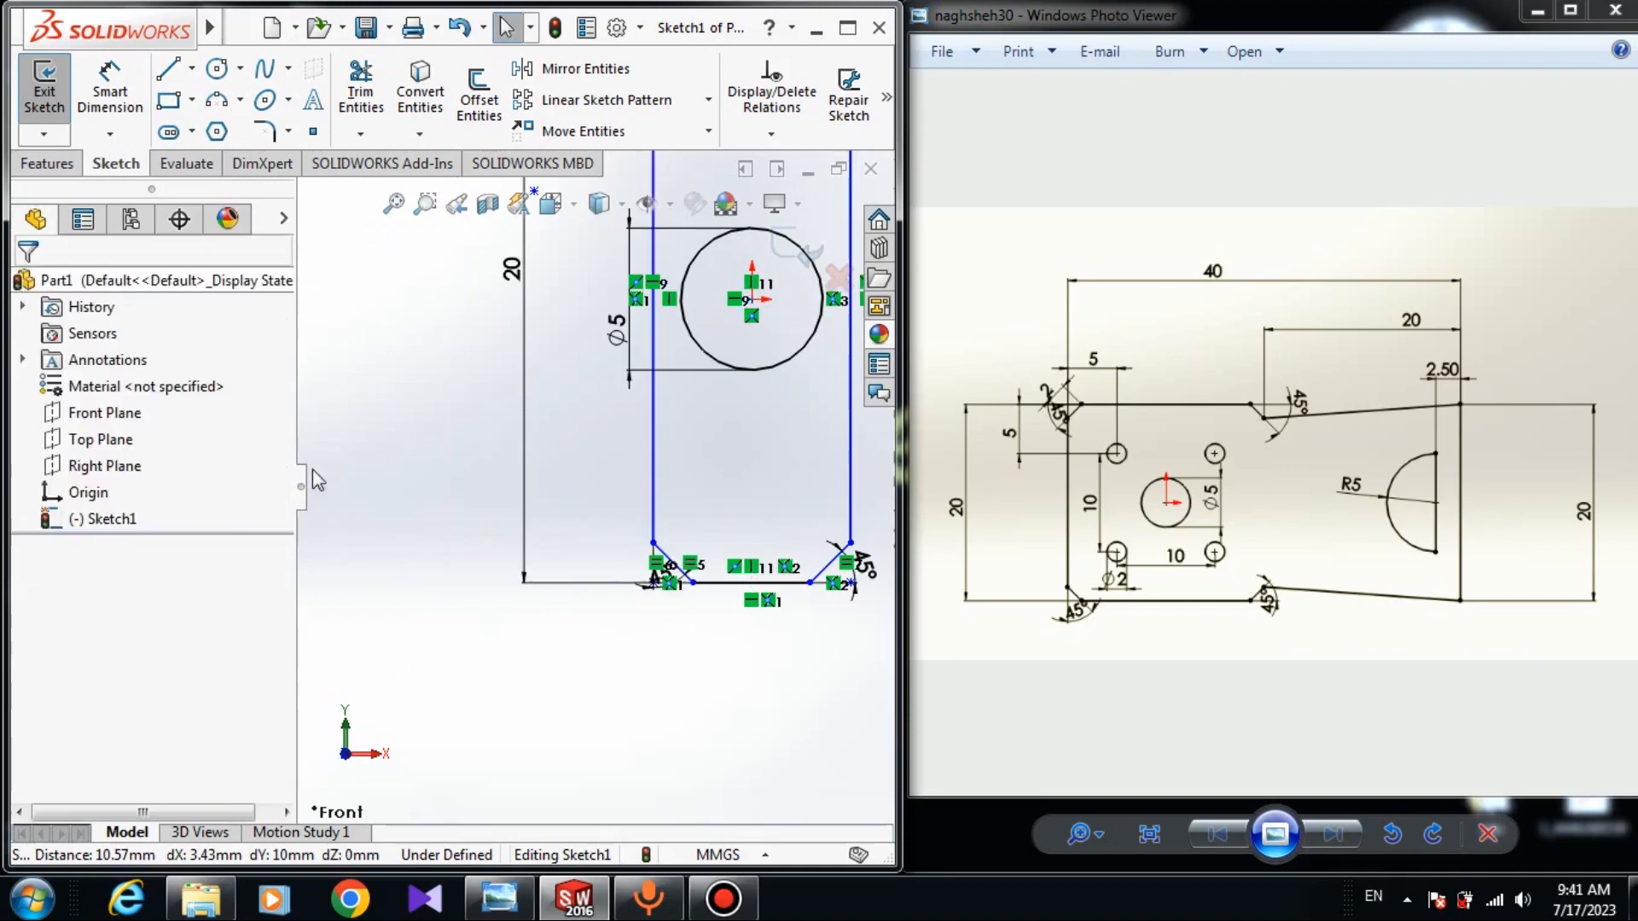
{"action": "key", "text": "f"}
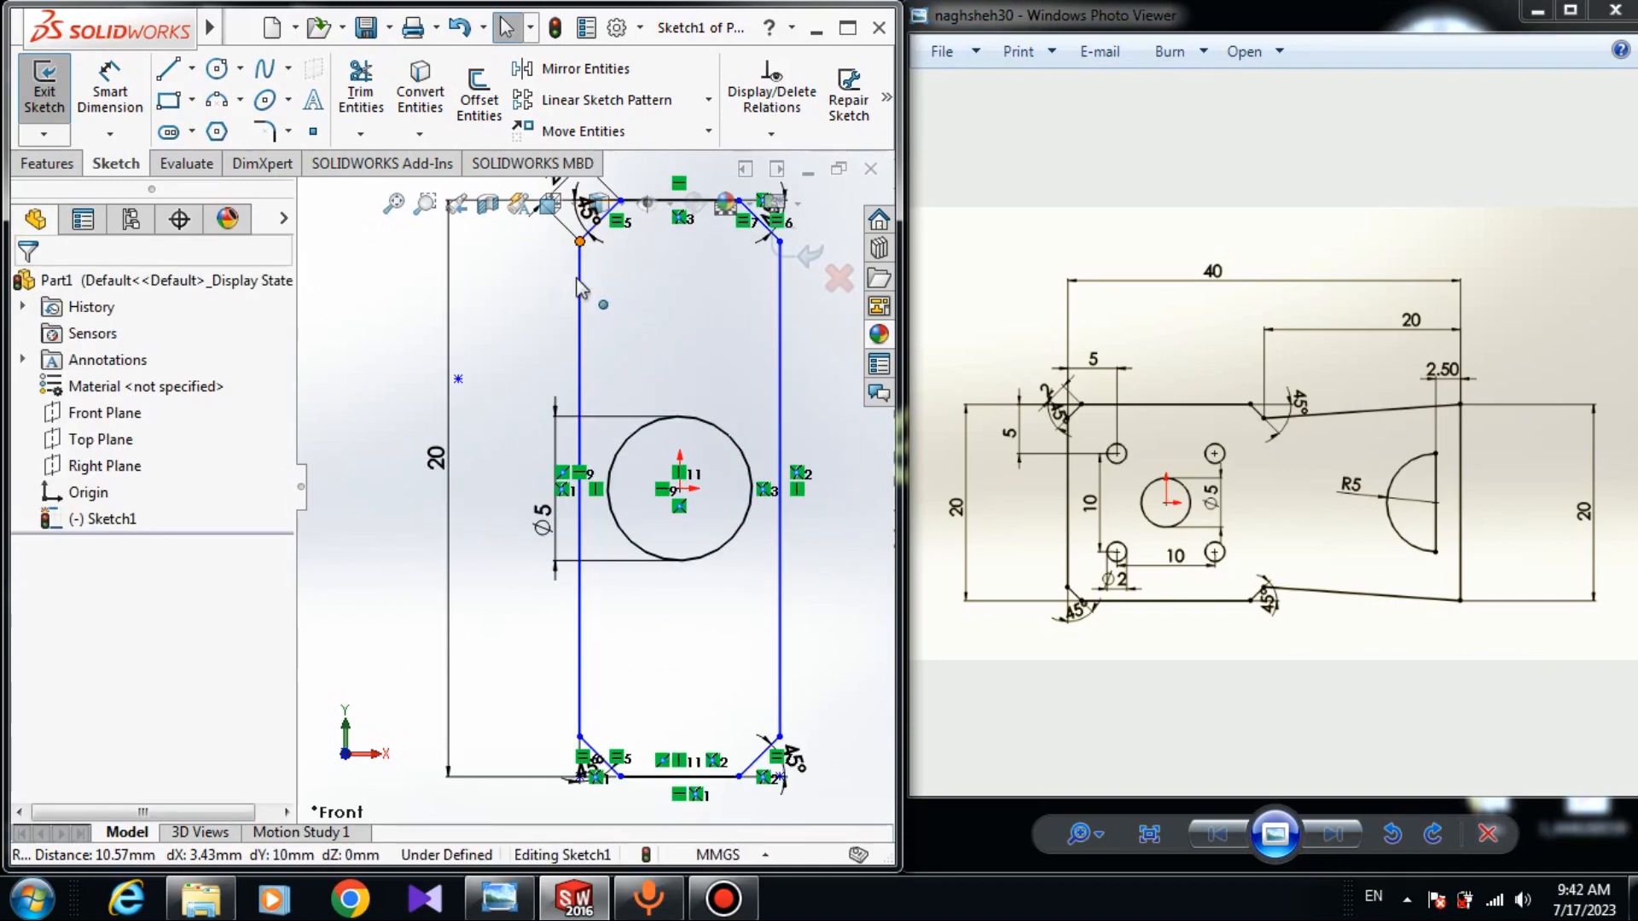
{"action": "left_click", "coordinate": [580, 241]}
{"action": "key", "text": "f"}
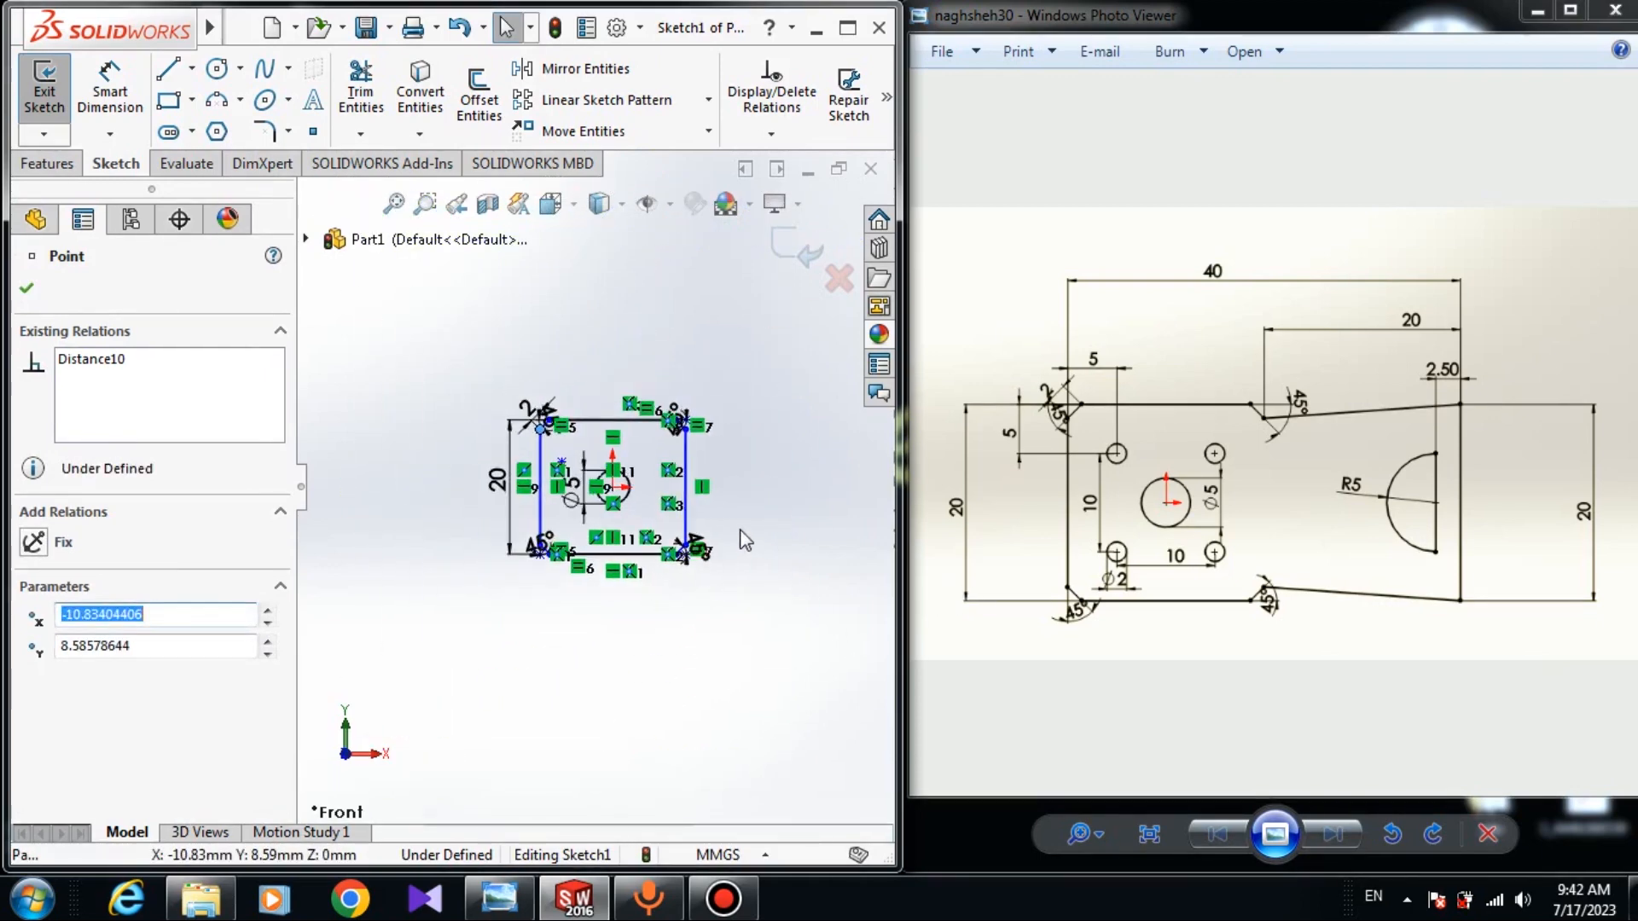
Draw three lines from the top-right corner outward, down a taller right edge, back to the bottom-right corner.
{"action": "left_click", "coordinate": [166, 72]}
{"action": "scroll", "coordinate": [546, 495], "scroll_direction": "down", "scroll_amount": 5}
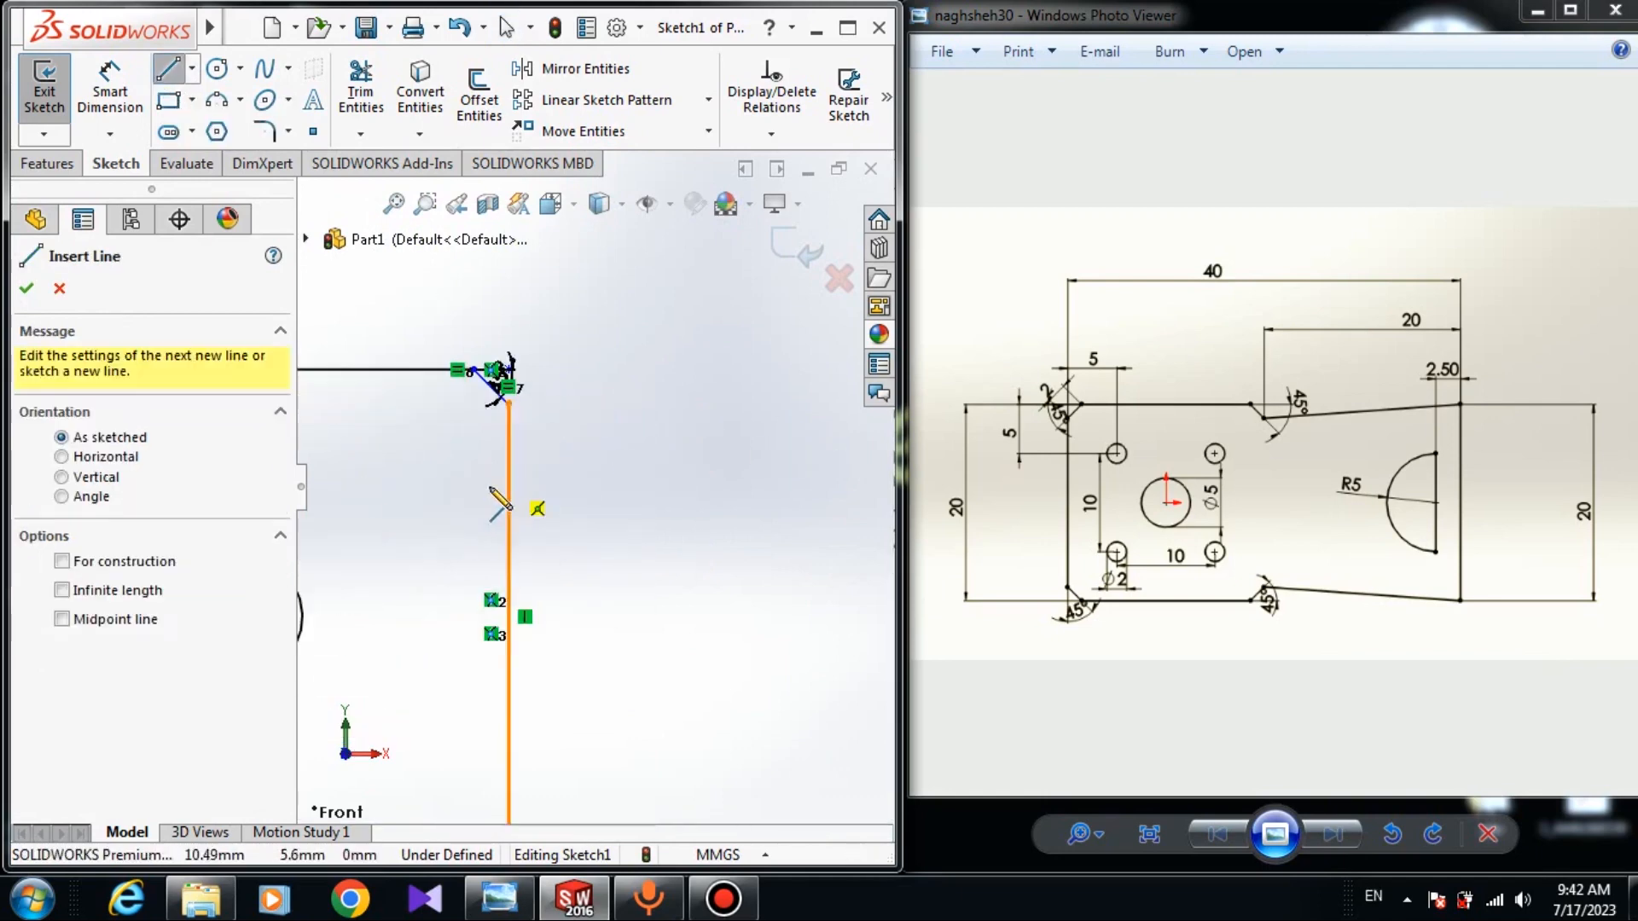
{"action": "left_click", "coordinate": [509, 405]}
{"action": "scroll", "coordinate": [794, 409], "scroll_direction": "up", "scroll_amount": 3}
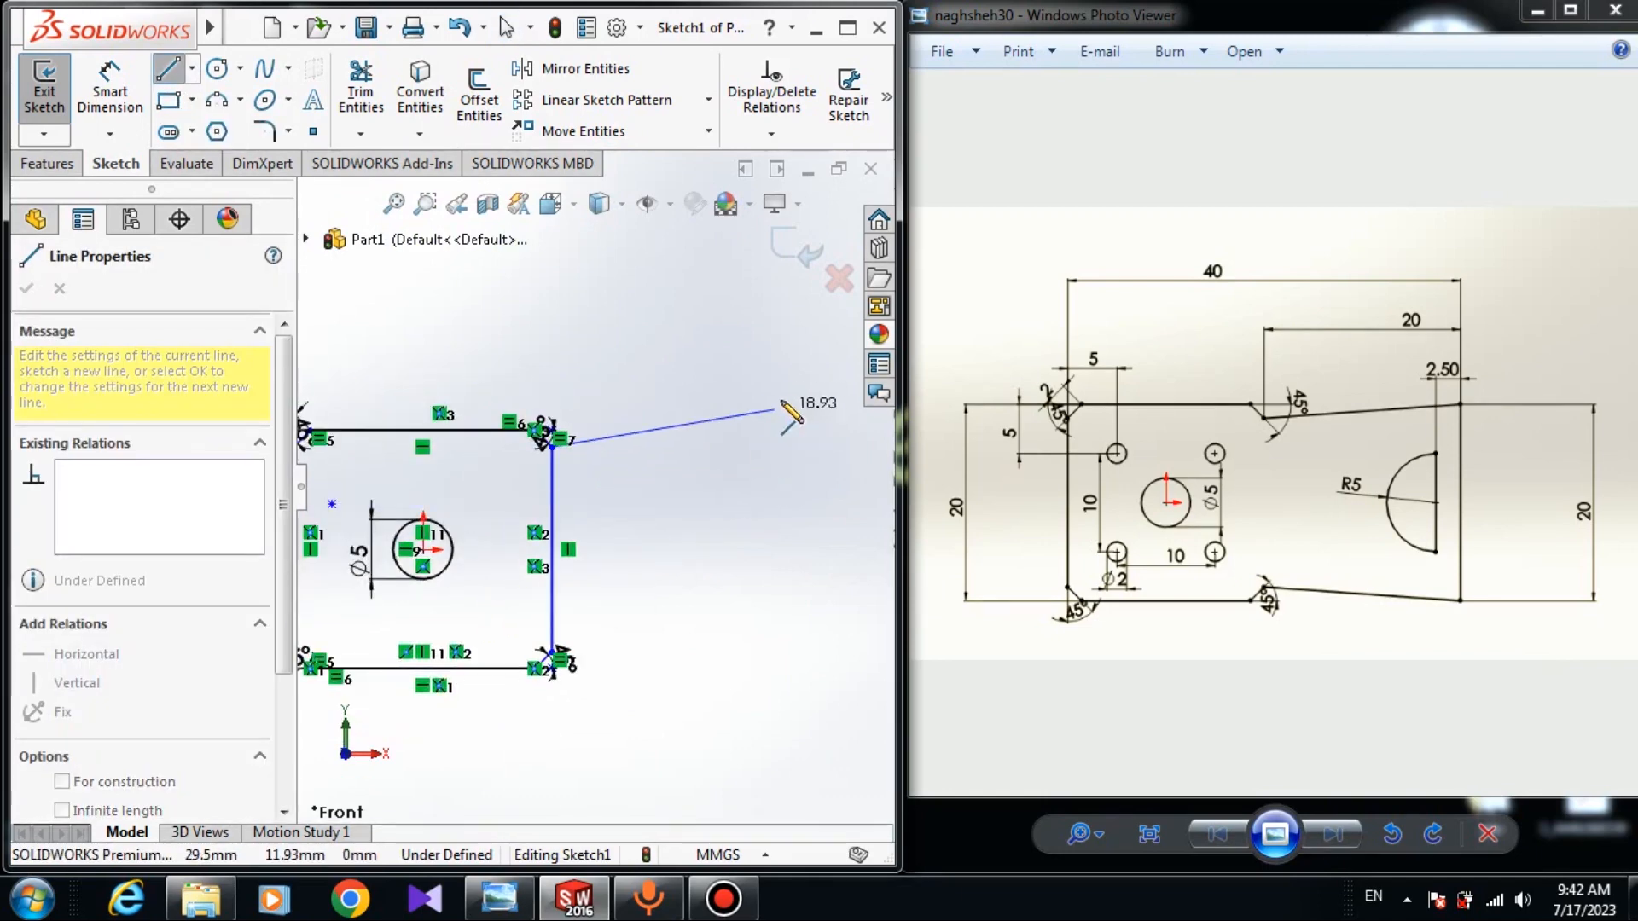
{"action": "scroll", "coordinate": [819, 418], "scroll_direction": "up", "scroll_amount": 2}
{"action": "left_click", "coordinate": [771, 424]}
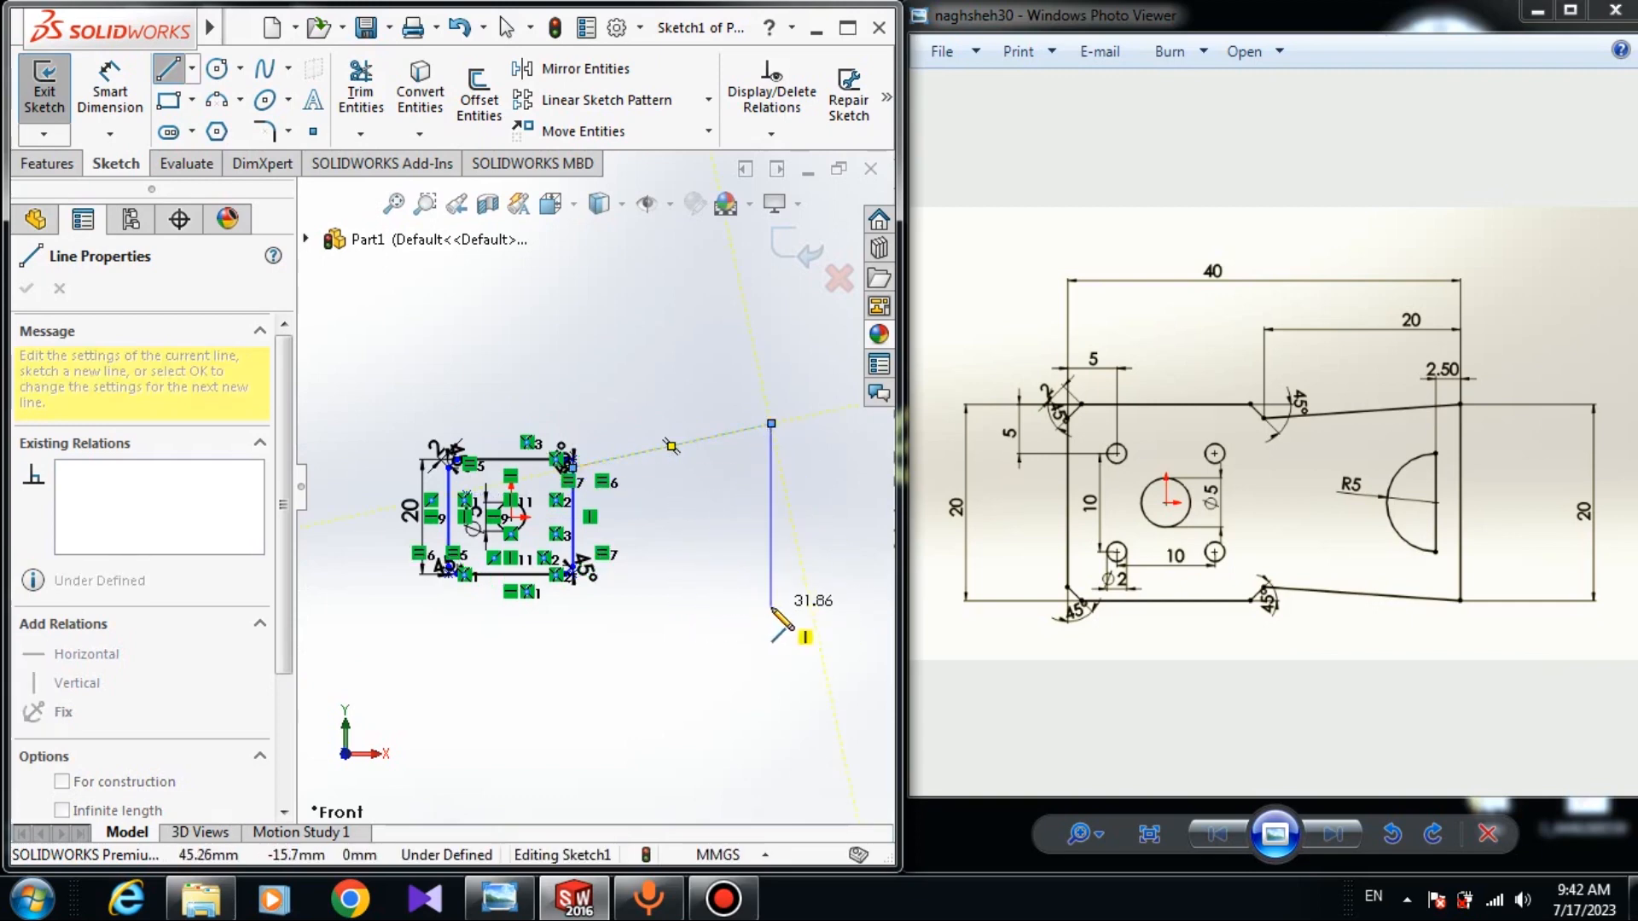
{"action": "left_click", "coordinate": [772, 657]}
{"action": "scroll", "coordinate": [562, 573], "scroll_direction": "down", "scroll_amount": 8}
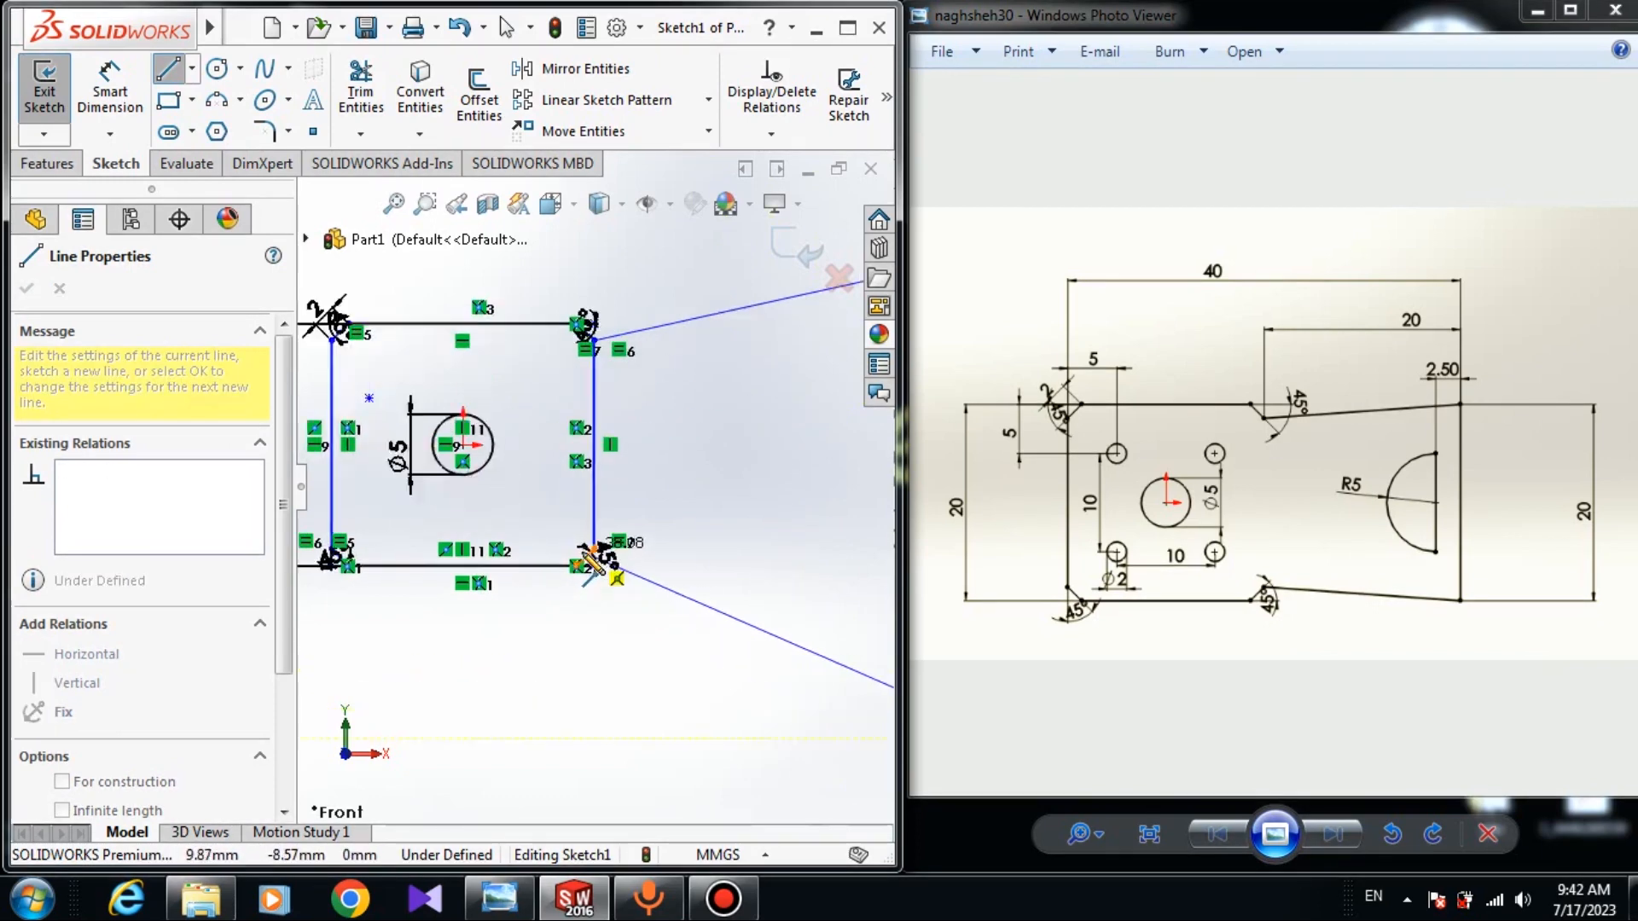
{"action": "left_click", "coordinate": [619, 513]}
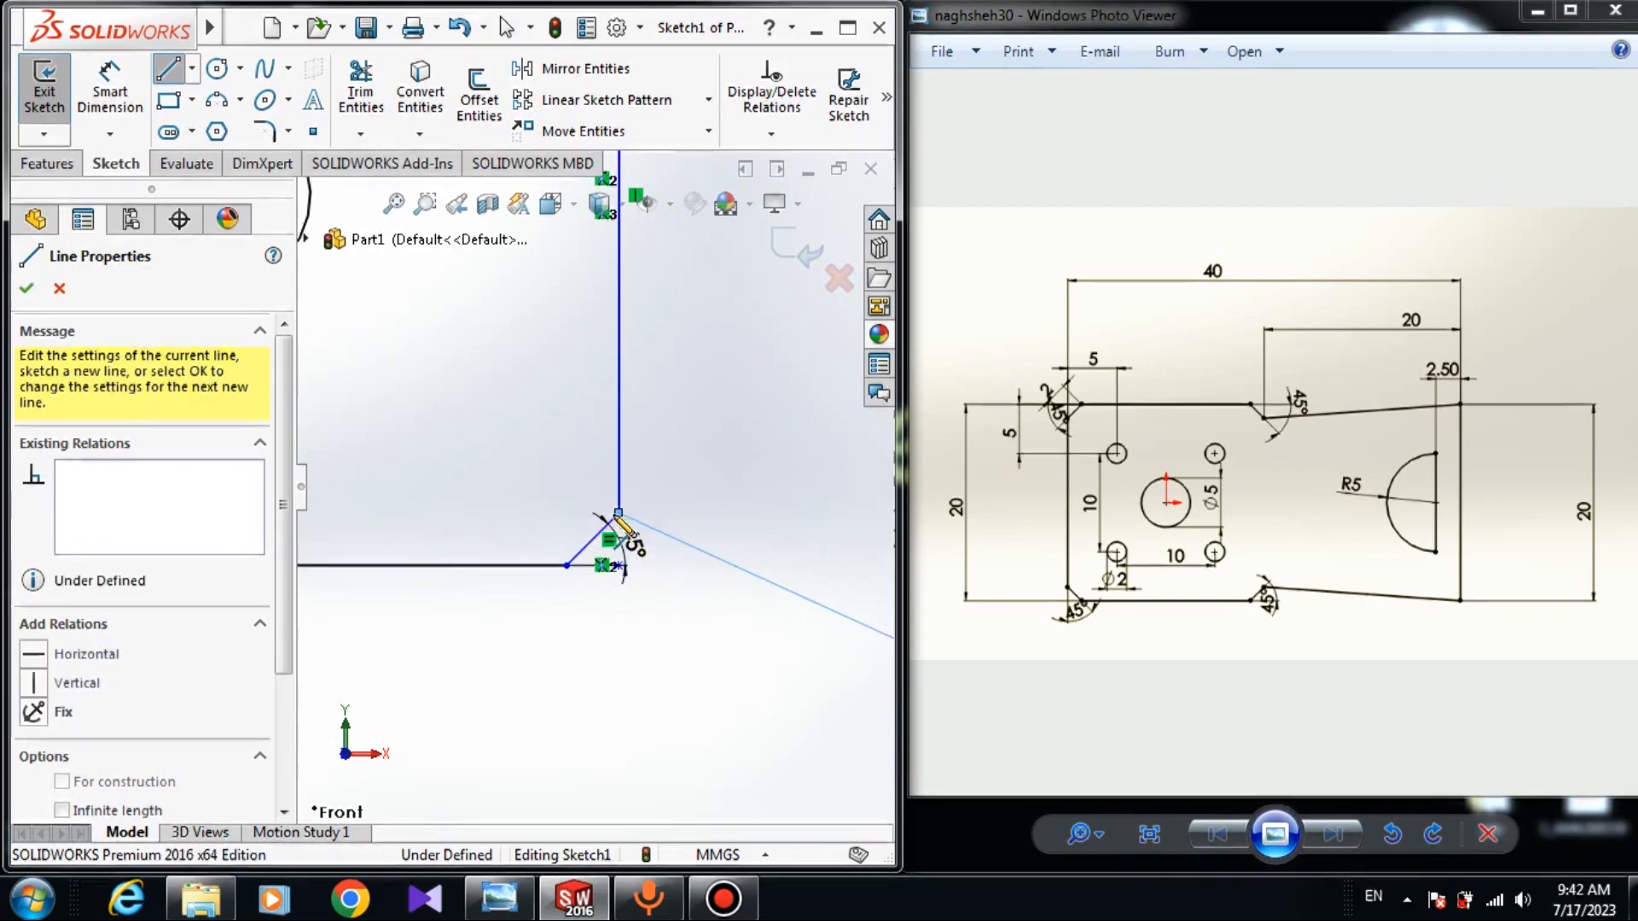
{"action": "scroll", "coordinate": [627, 512], "scroll_direction": "up", "scroll_amount": 6}
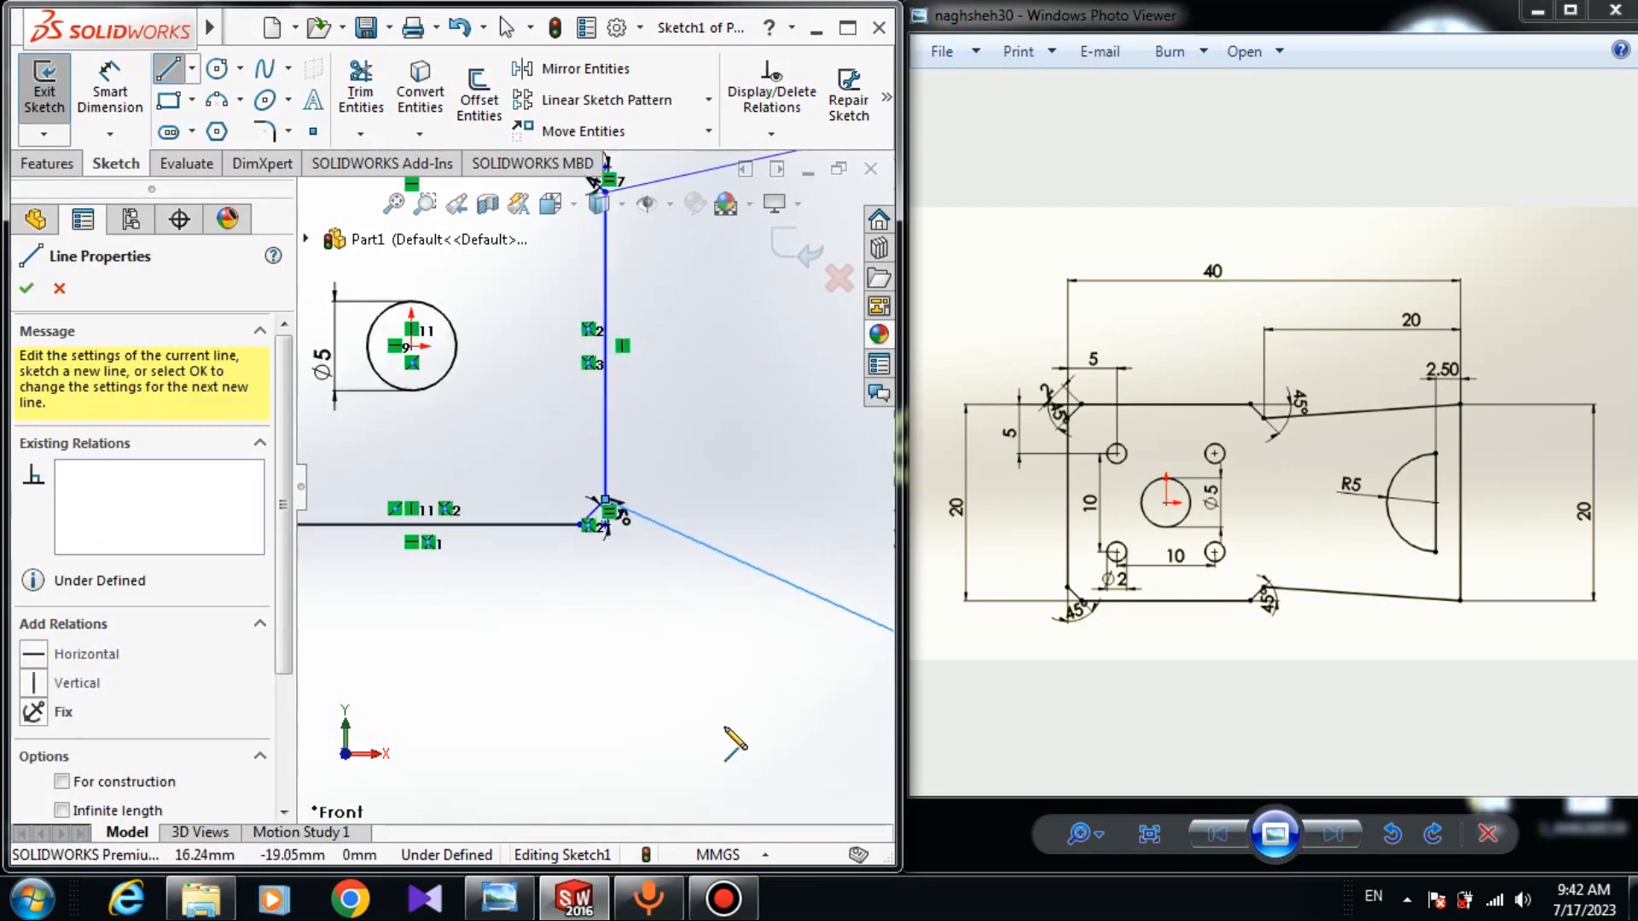
{"action": "right_click", "coordinate": [652, 460]}
{"action": "left_click", "coordinate": [716, 479]}
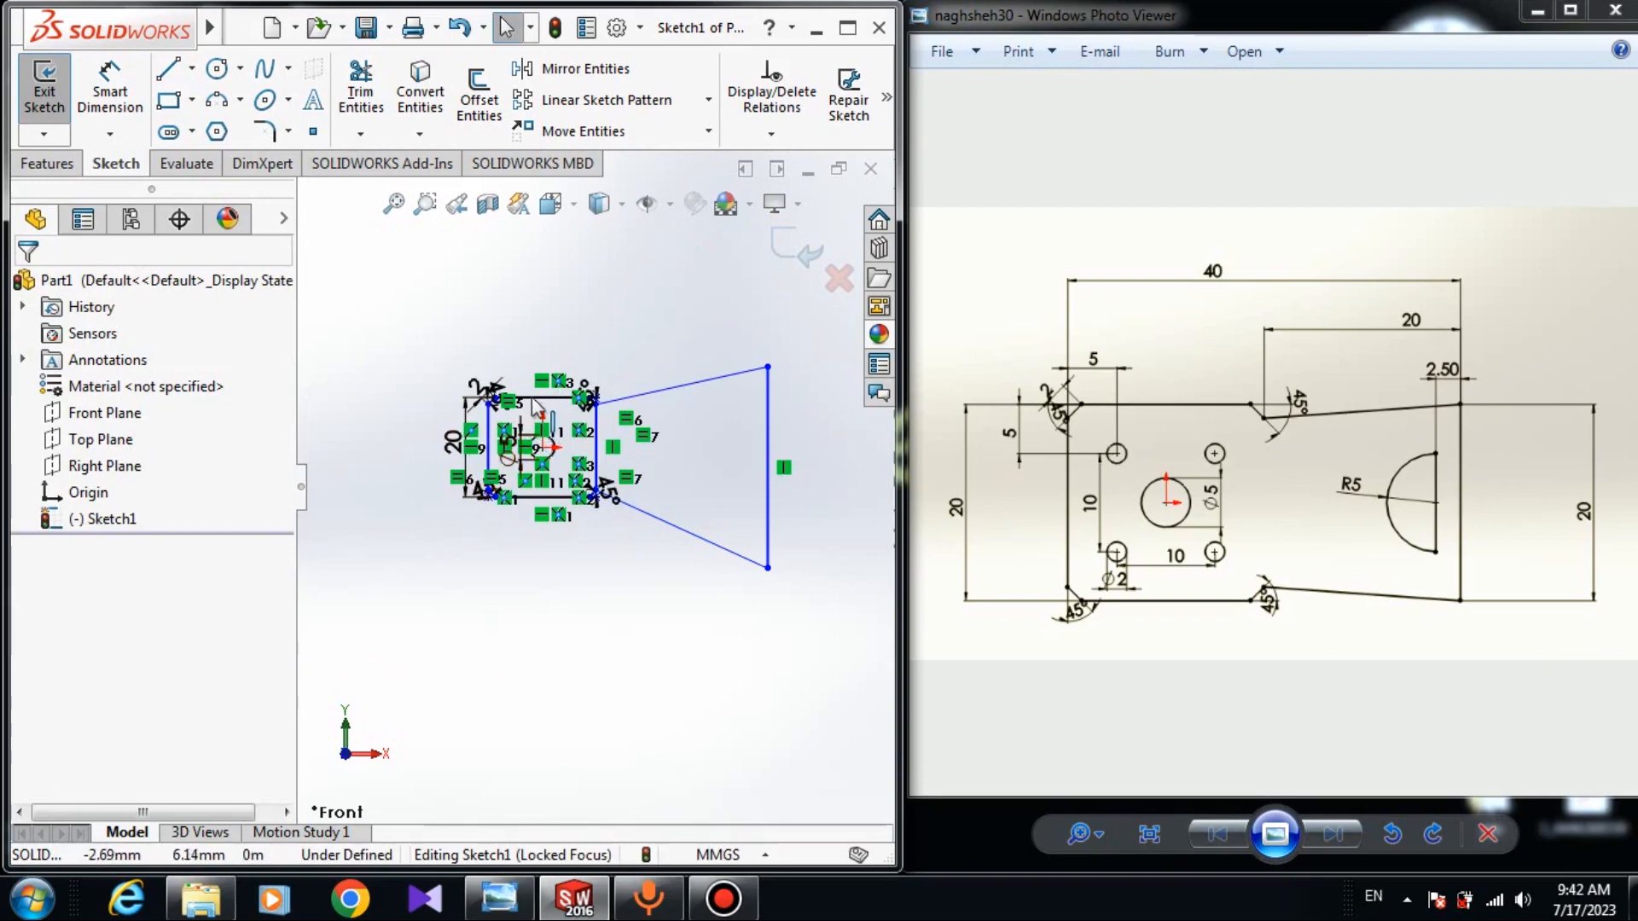
{"action": "scroll", "coordinate": [482, 397], "scroll_direction": "up", "scroll_amount": 3}
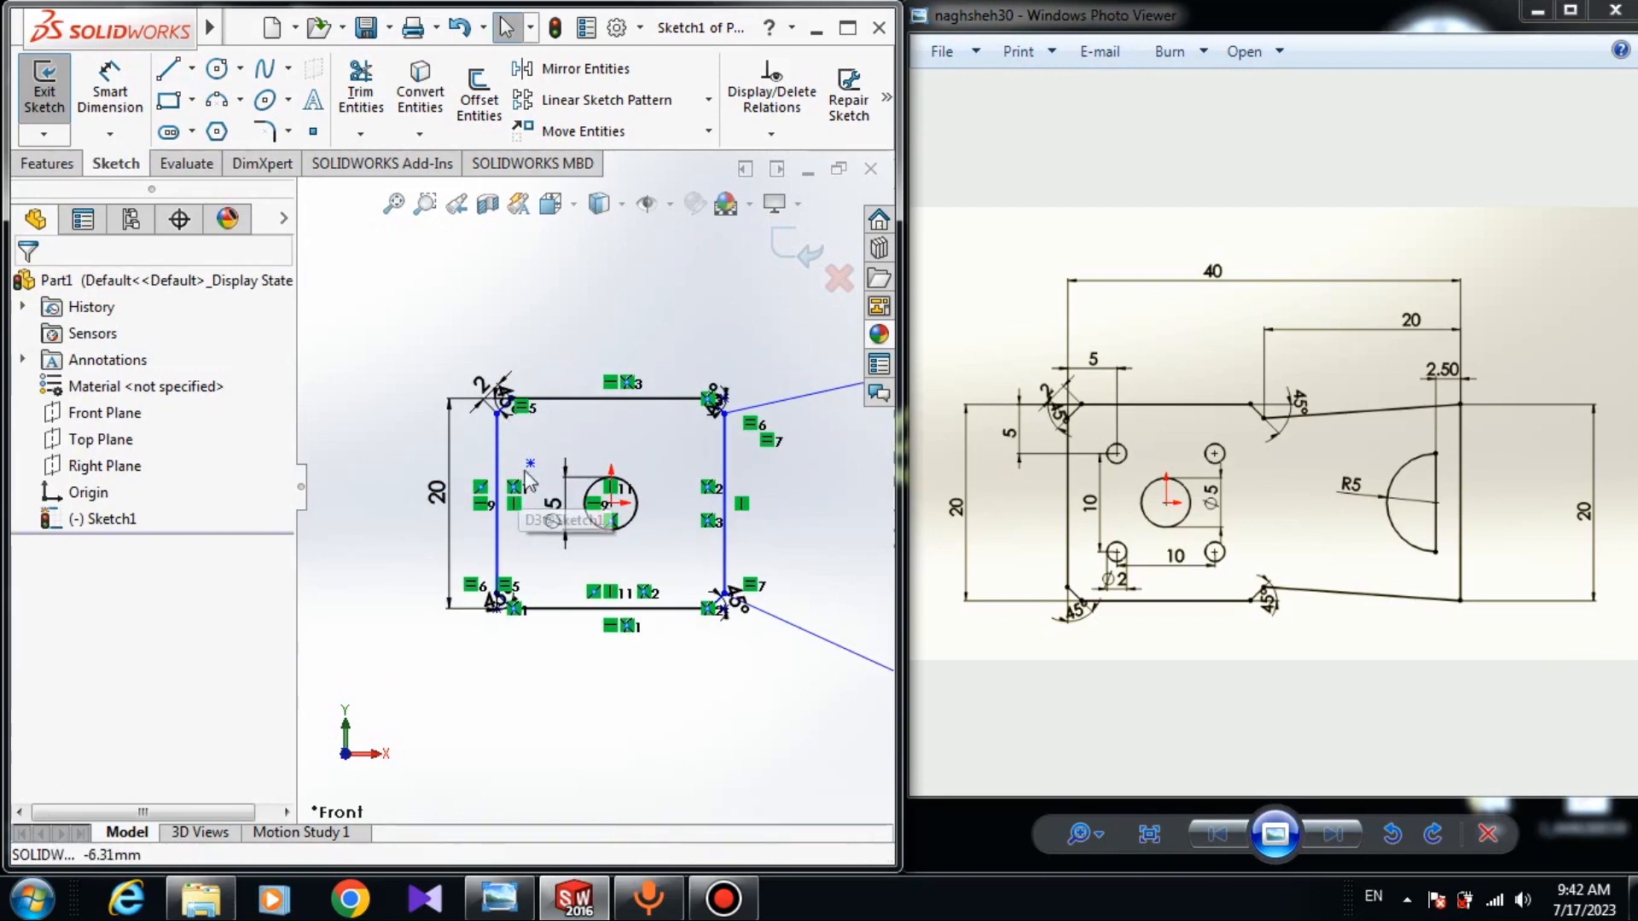
{"action": "left_click", "coordinate": [668, 205]}
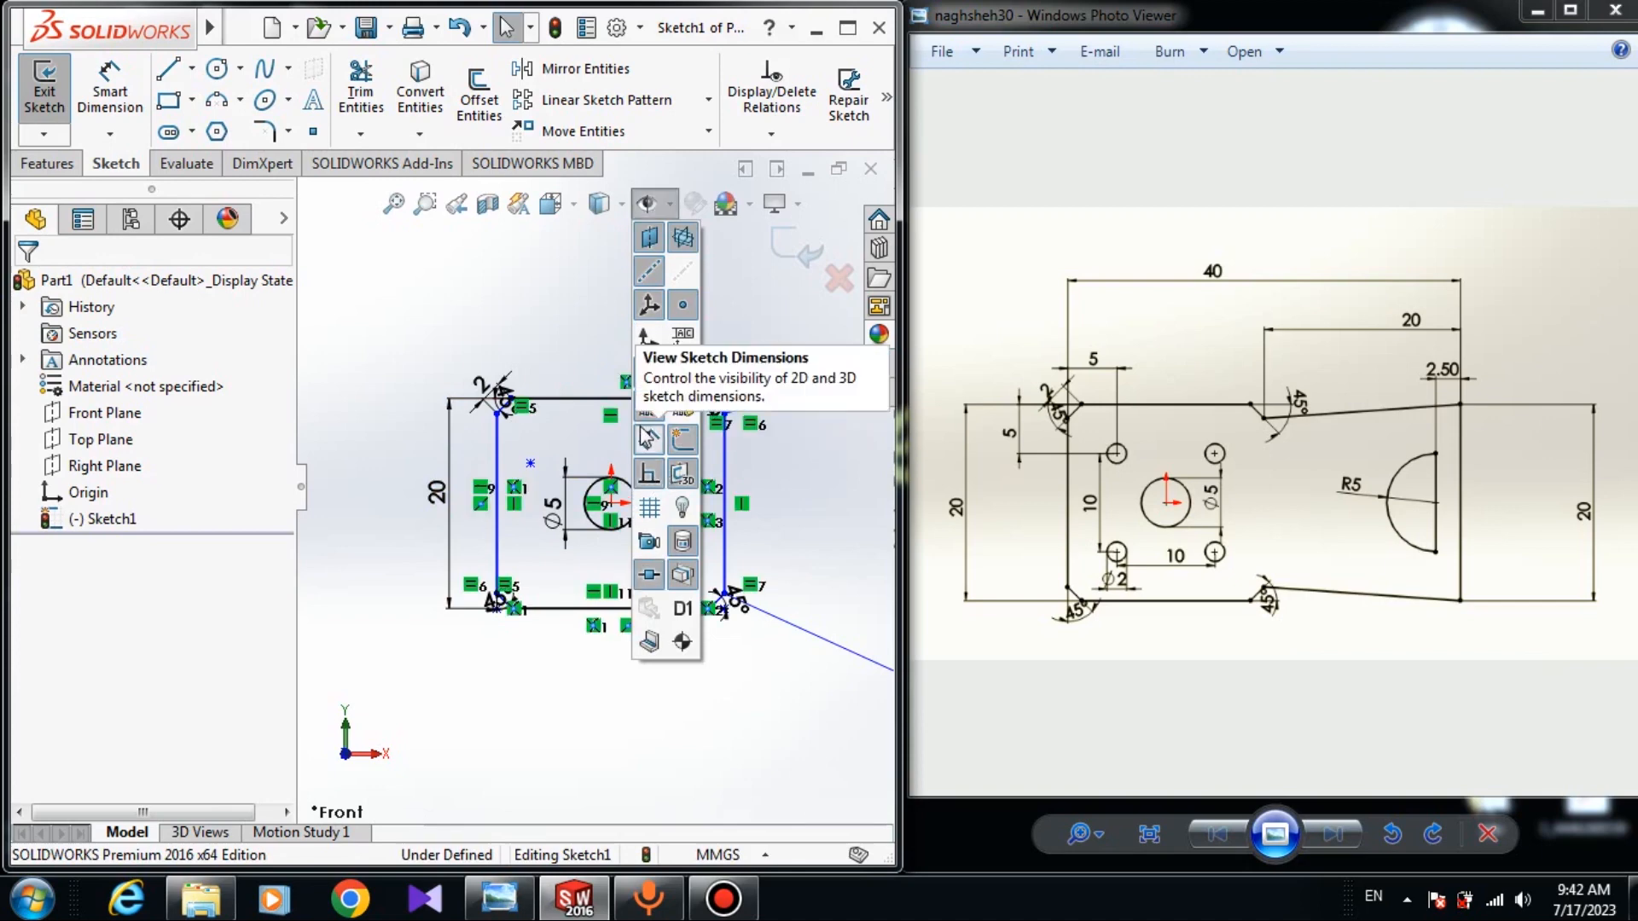
{"action": "left_click", "coordinate": [648, 438]}
{"action": "left_click", "coordinate": [646, 439]}
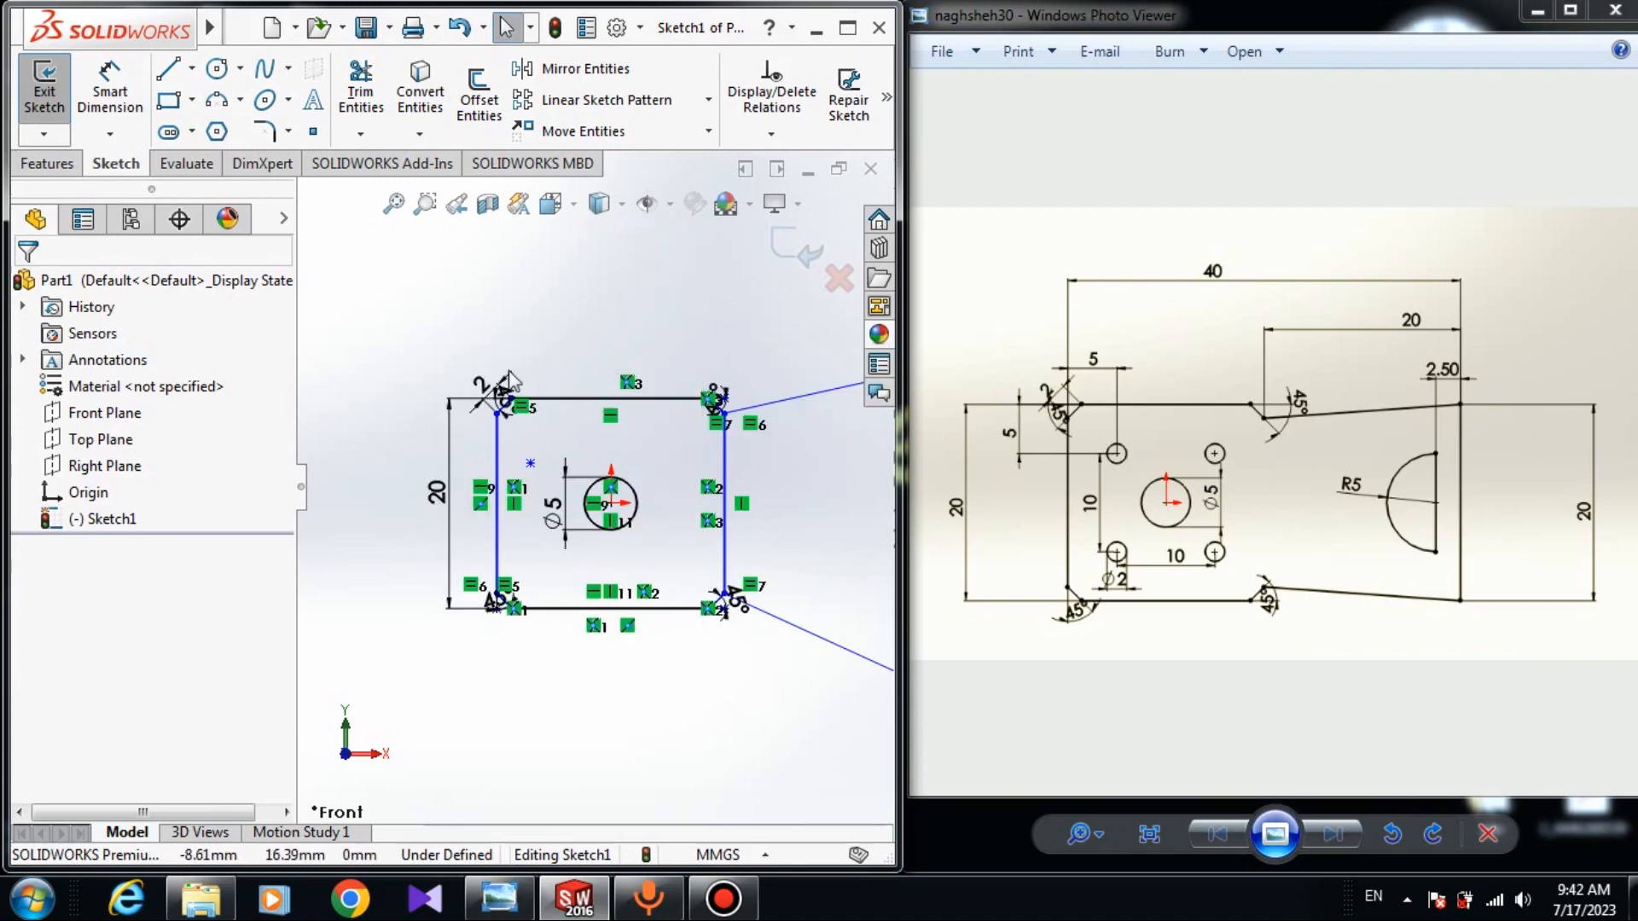
{"action": "scroll", "coordinate": [741, 503], "scroll_direction": "up", "scroll_amount": 3}
{"action": "scroll", "coordinate": [741, 504], "scroll_direction": "down", "scroll_amount": 4}
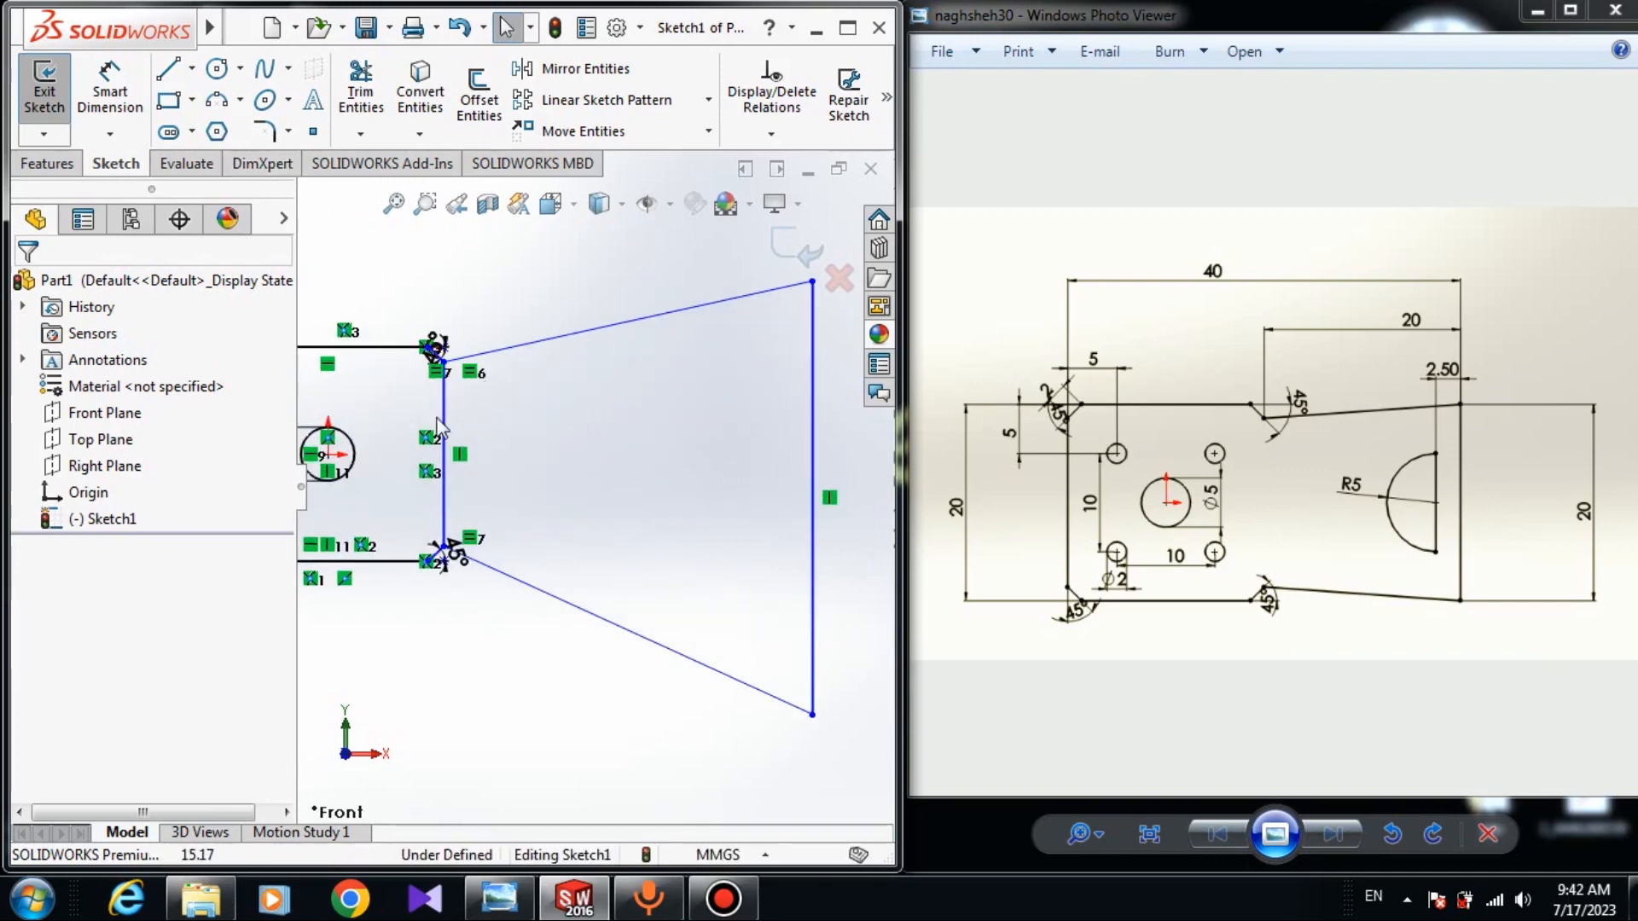
Start the Trim tool, then cancel it without trimming anything.
{"action": "left_click", "coordinate": [361, 90]}
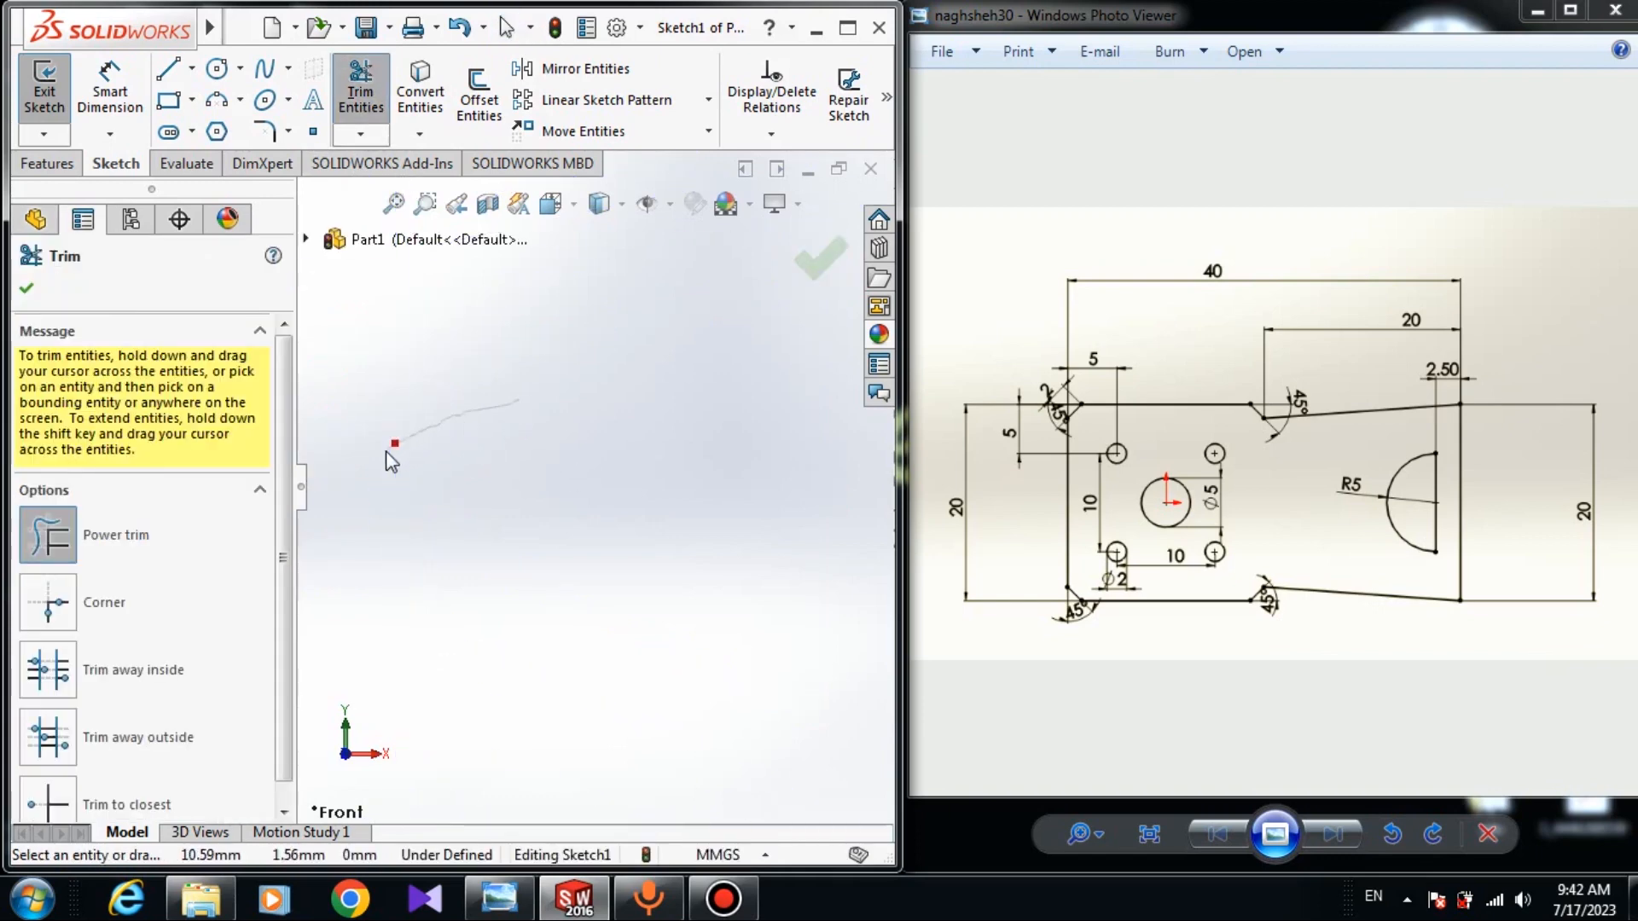
{"action": "scroll", "coordinate": [386, 451], "scroll_direction": "up", "scroll_amount": 5}
{"action": "key", "text": "Escape"}
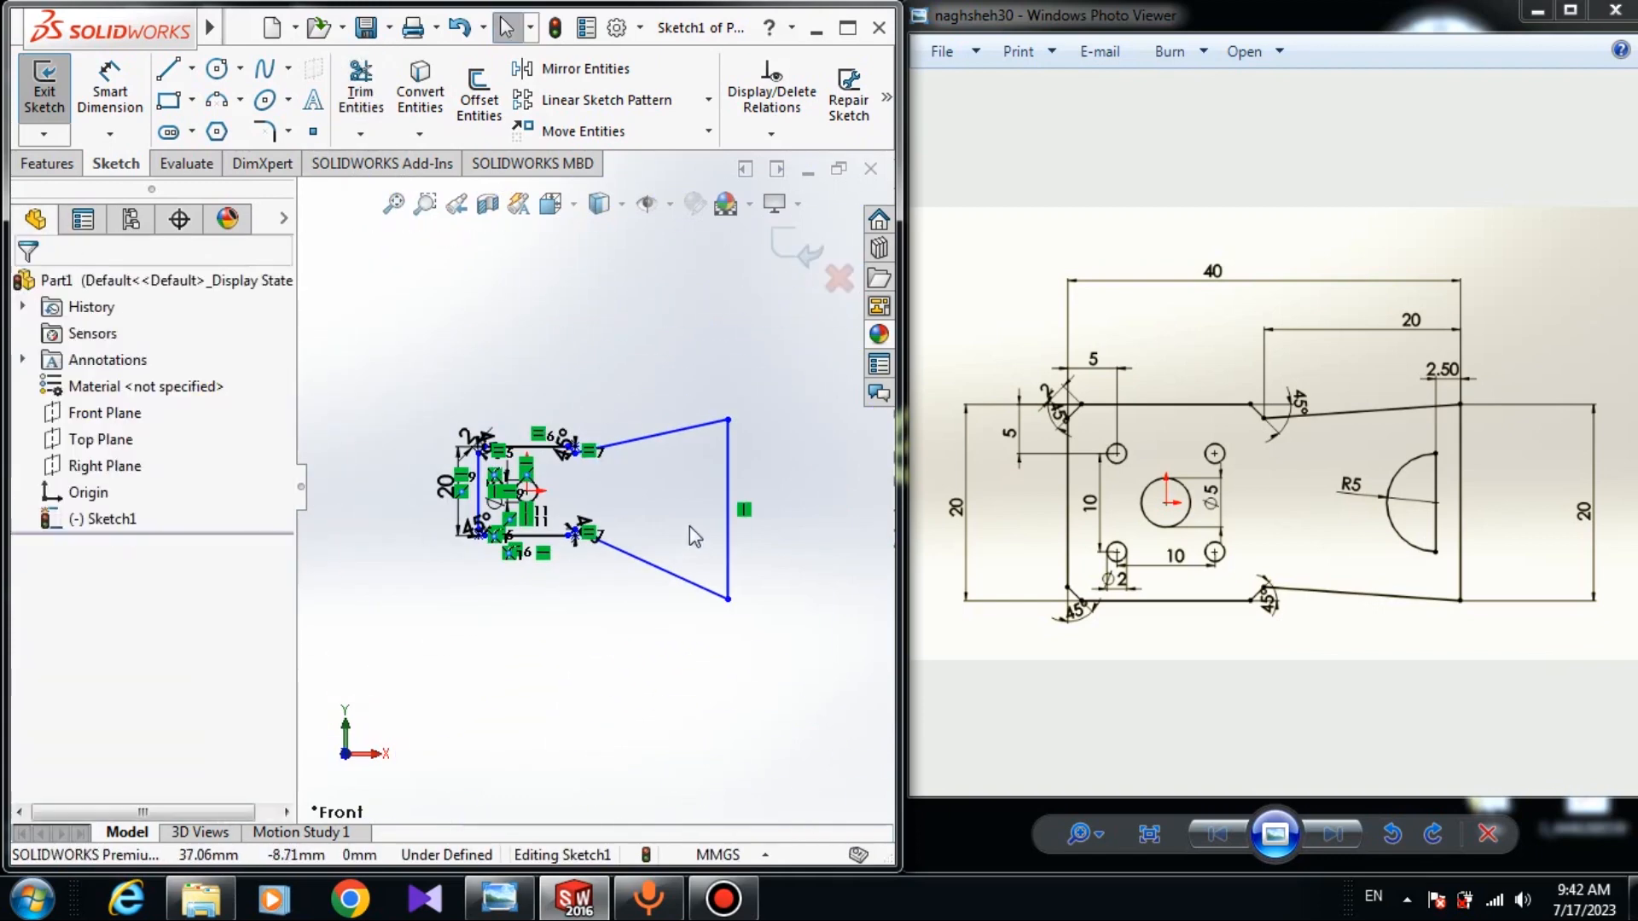
{"action": "scroll", "coordinate": [691, 526], "scroll_direction": "down", "scroll_amount": 3}
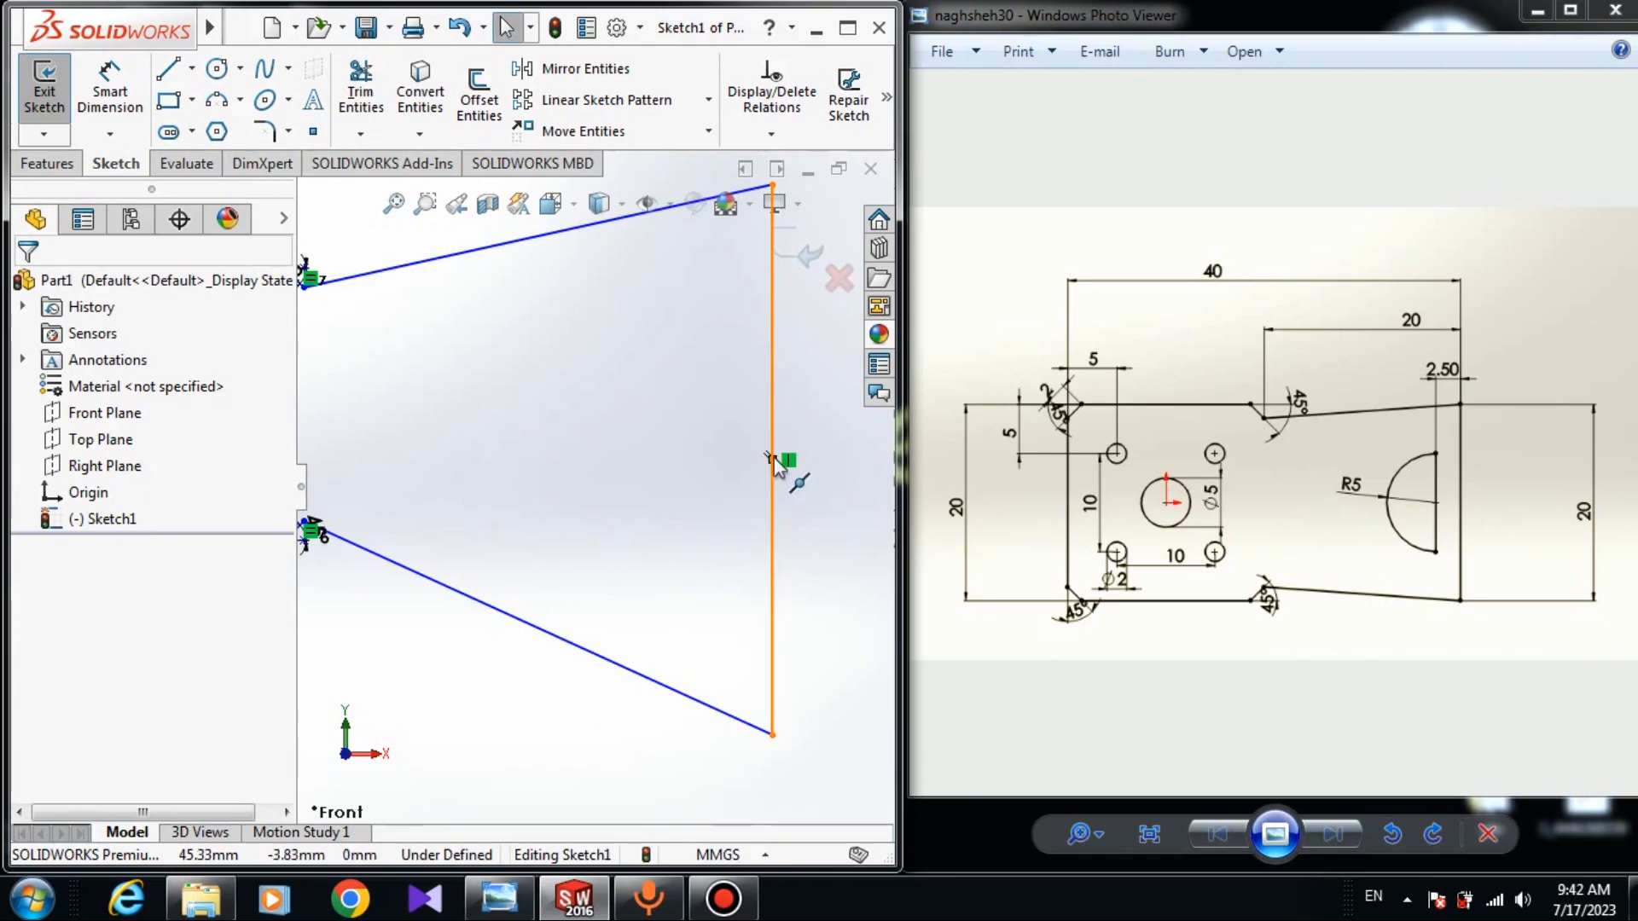
{"action": "scroll", "coordinate": [774, 465], "scroll_direction": "up", "scroll_amount": 4}
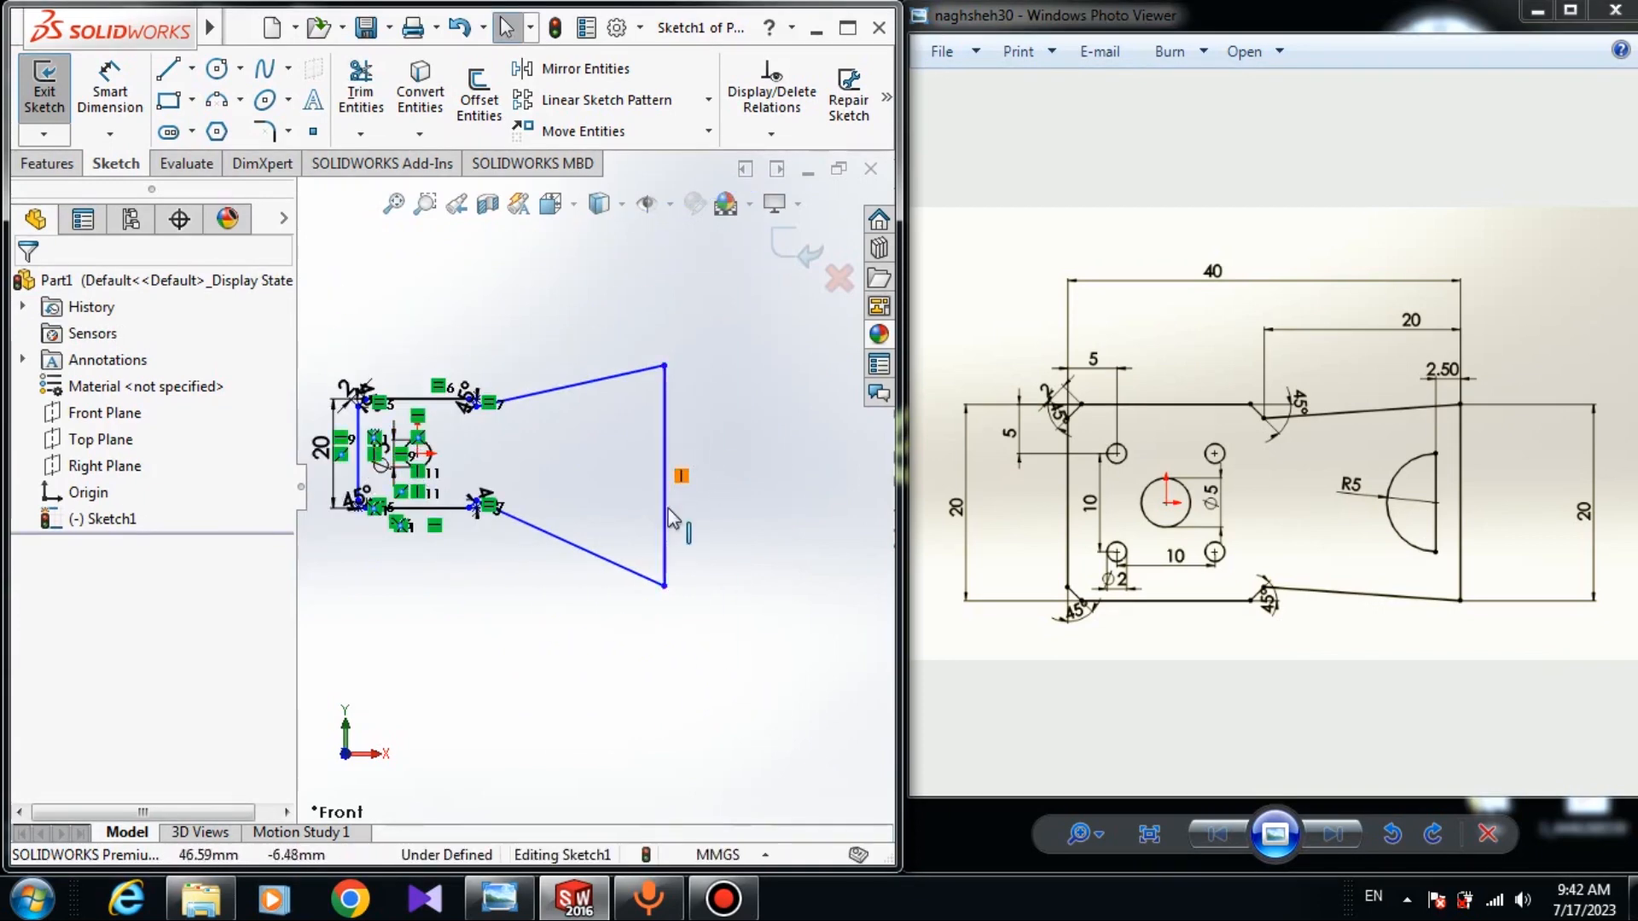
{"action": "scroll", "coordinate": [674, 470], "scroll_direction": "down", "scroll_amount": 3}
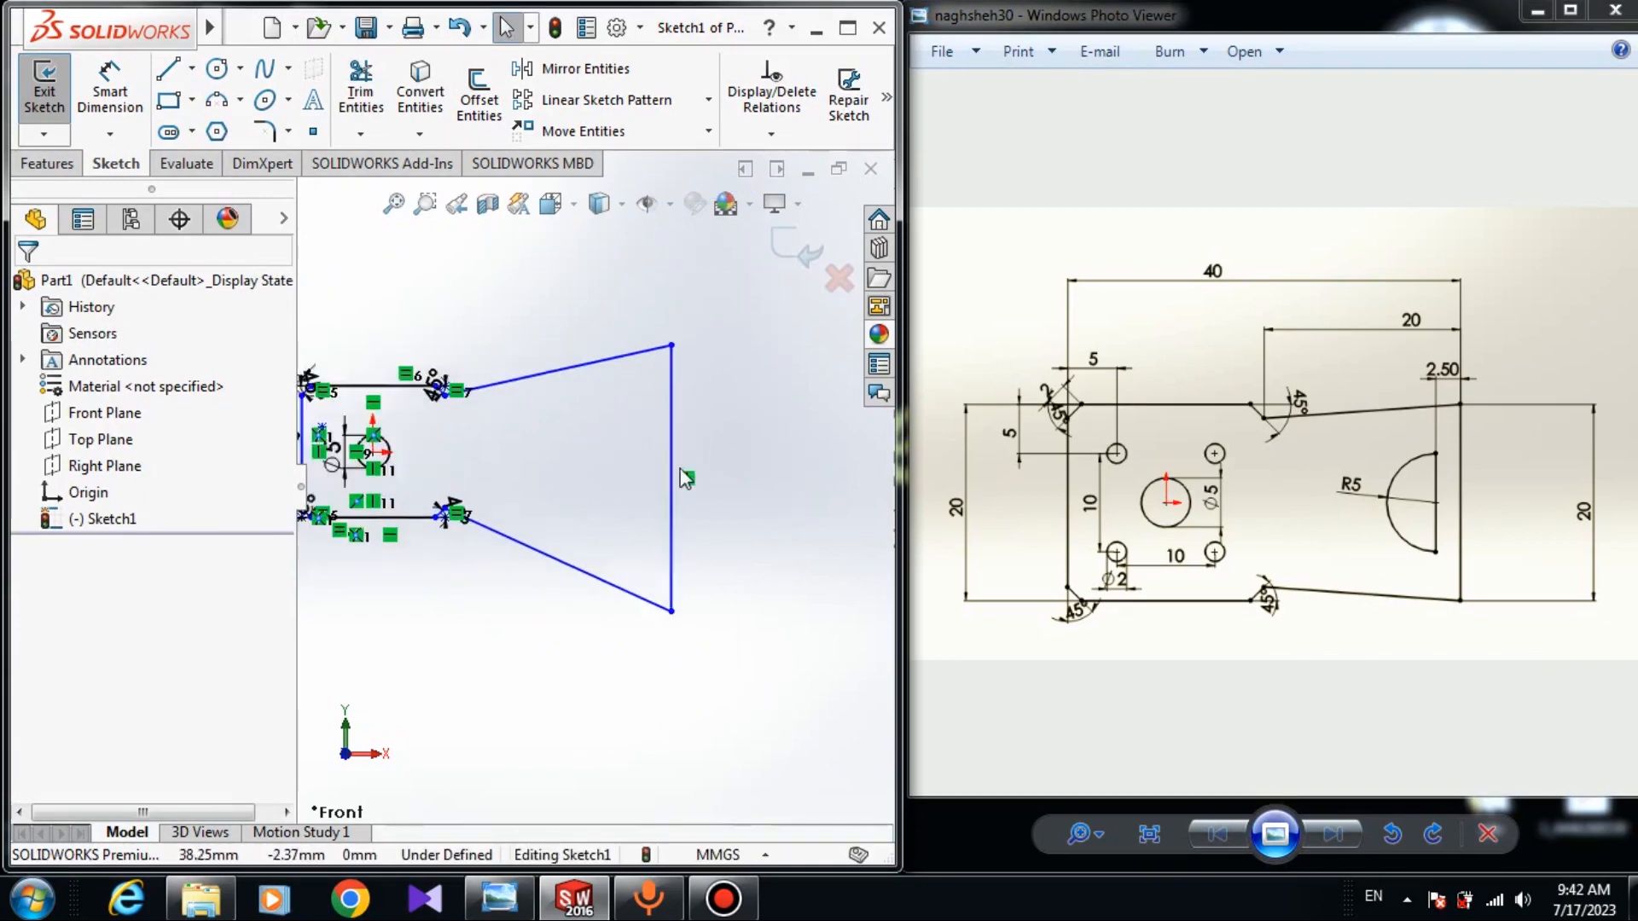
Make the extension's right-edge midpoint horizontal with the central circle's centre.
{"action": "left_click", "coordinate": [682, 490]}
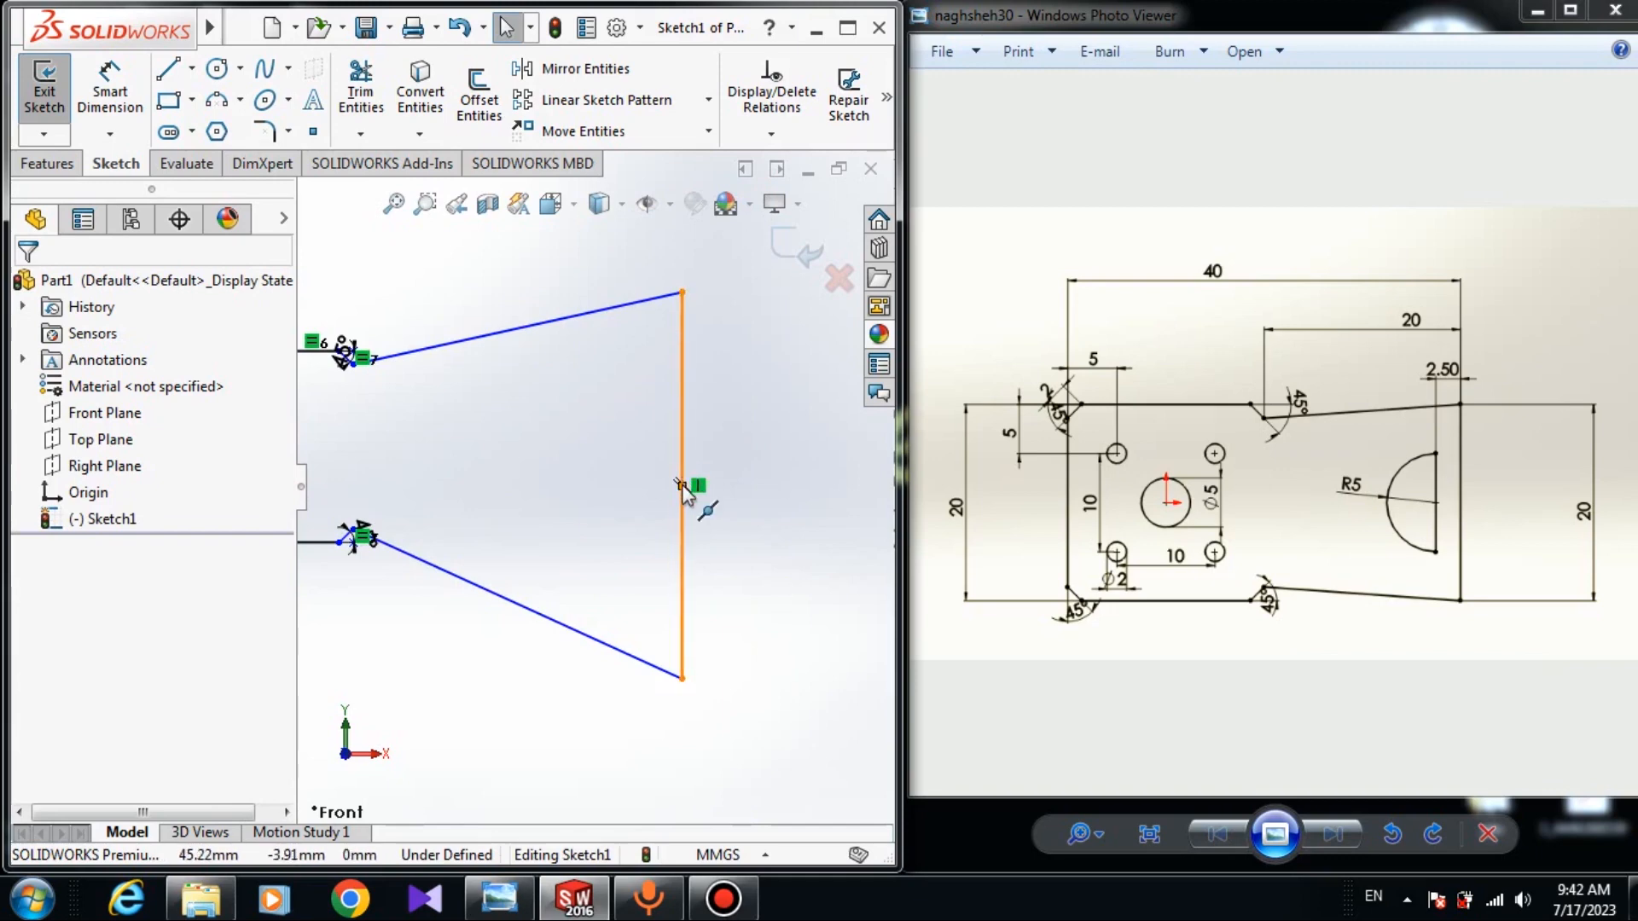
{"action": "scroll", "coordinate": [497, 477], "scroll_direction": "up", "scroll_amount": 3}
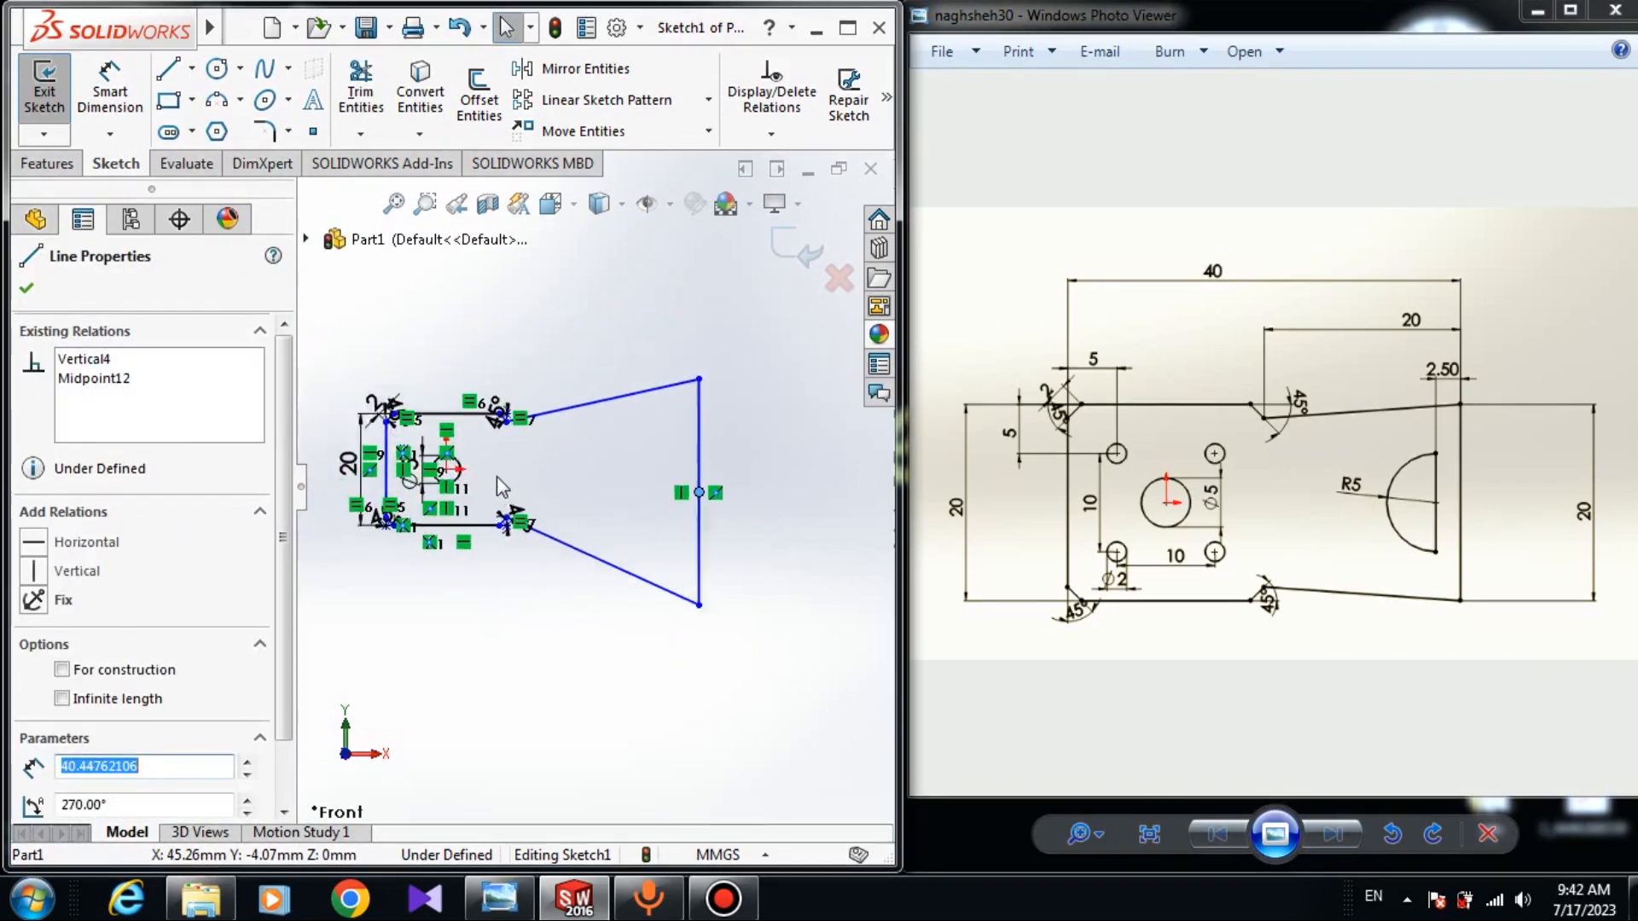
{"action": "scroll", "coordinate": [465, 468], "scroll_direction": "down", "scroll_amount": 2}
{"action": "left_click", "coordinate": [424, 465]}
{"action": "left_click", "coordinate": [305, 570], "text": "ctrl"}
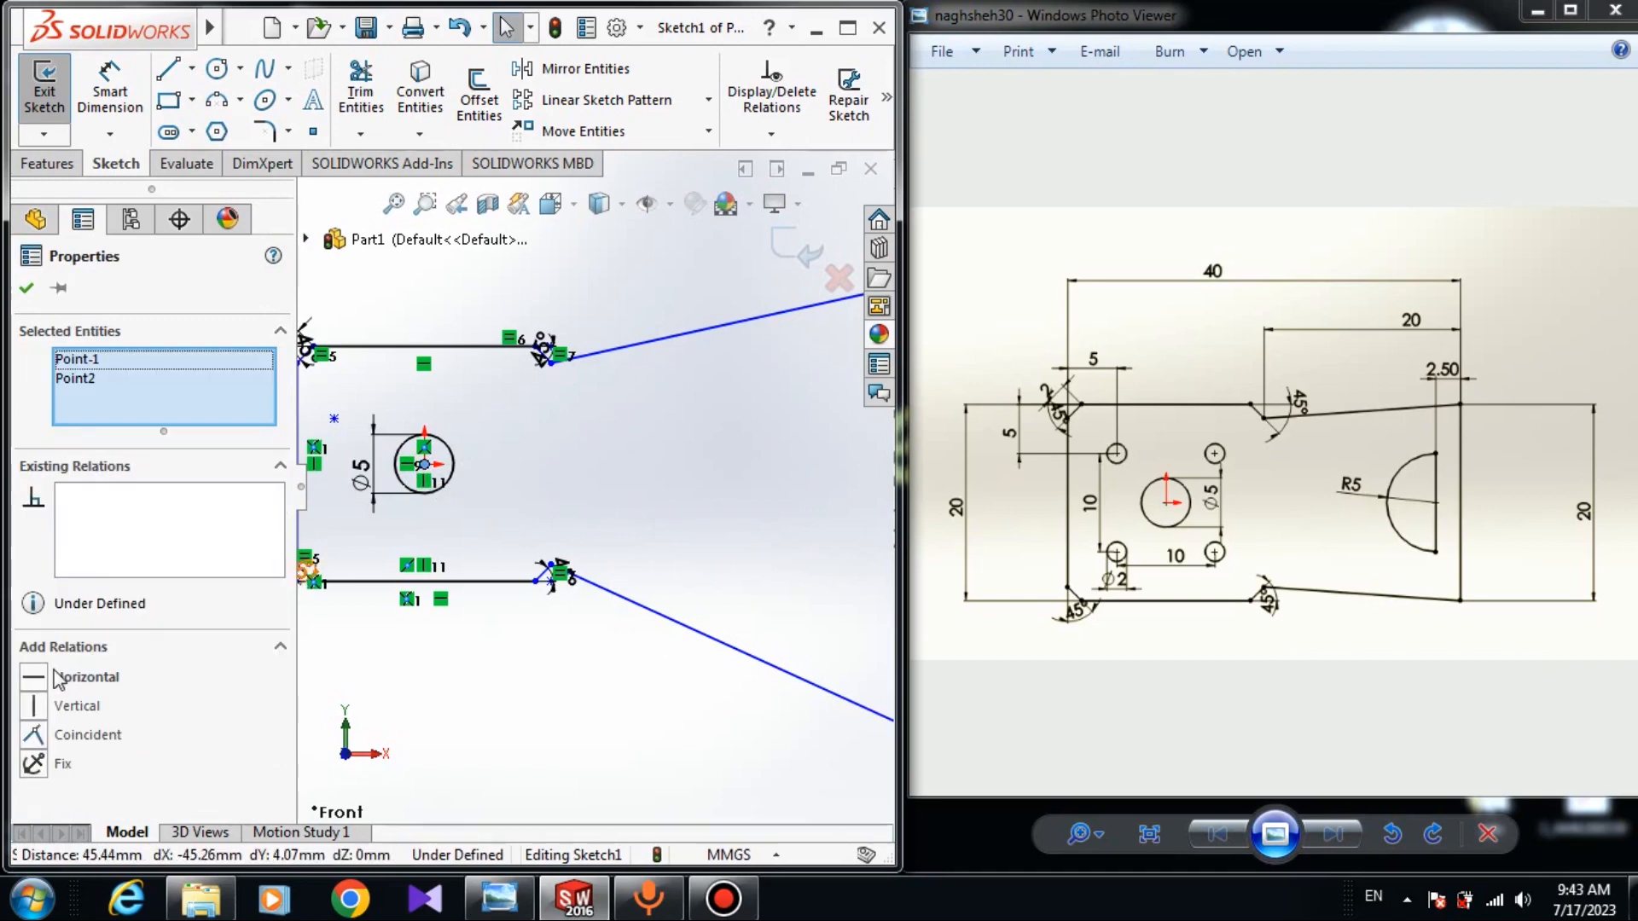
{"action": "left_click", "coordinate": [681, 604]}
{"action": "scroll", "coordinate": [680, 604], "scroll_direction": "up", "scroll_amount": 3}
{"action": "scroll", "coordinate": [725, 489], "scroll_direction": "down", "scroll_amount": 3}
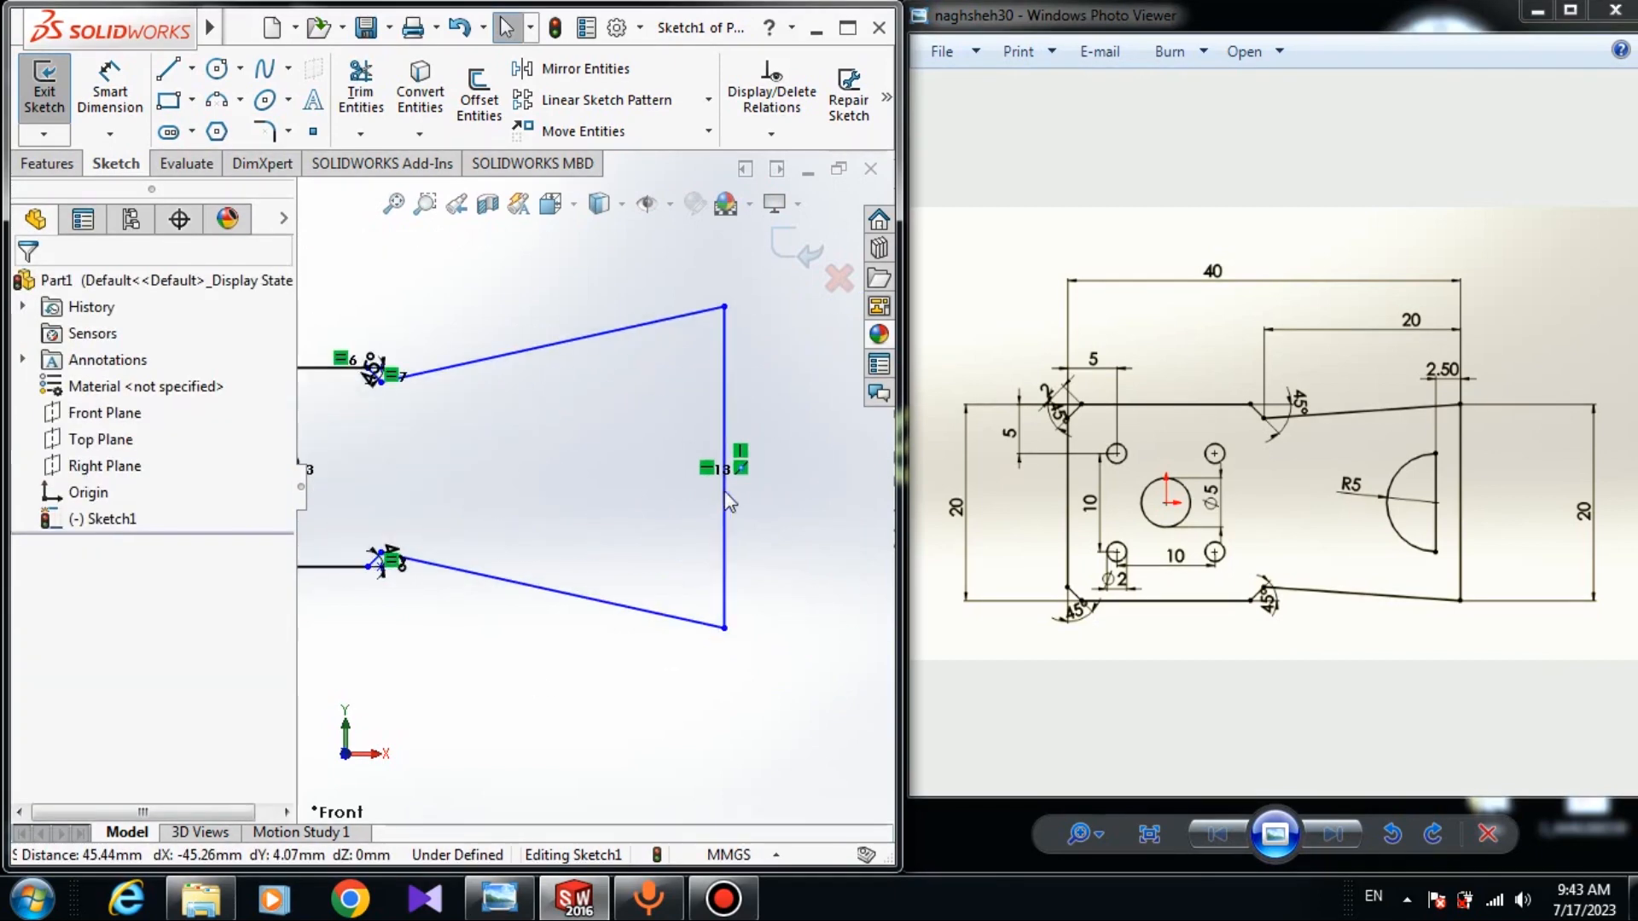
{"action": "left_click", "coordinate": [110, 92]}
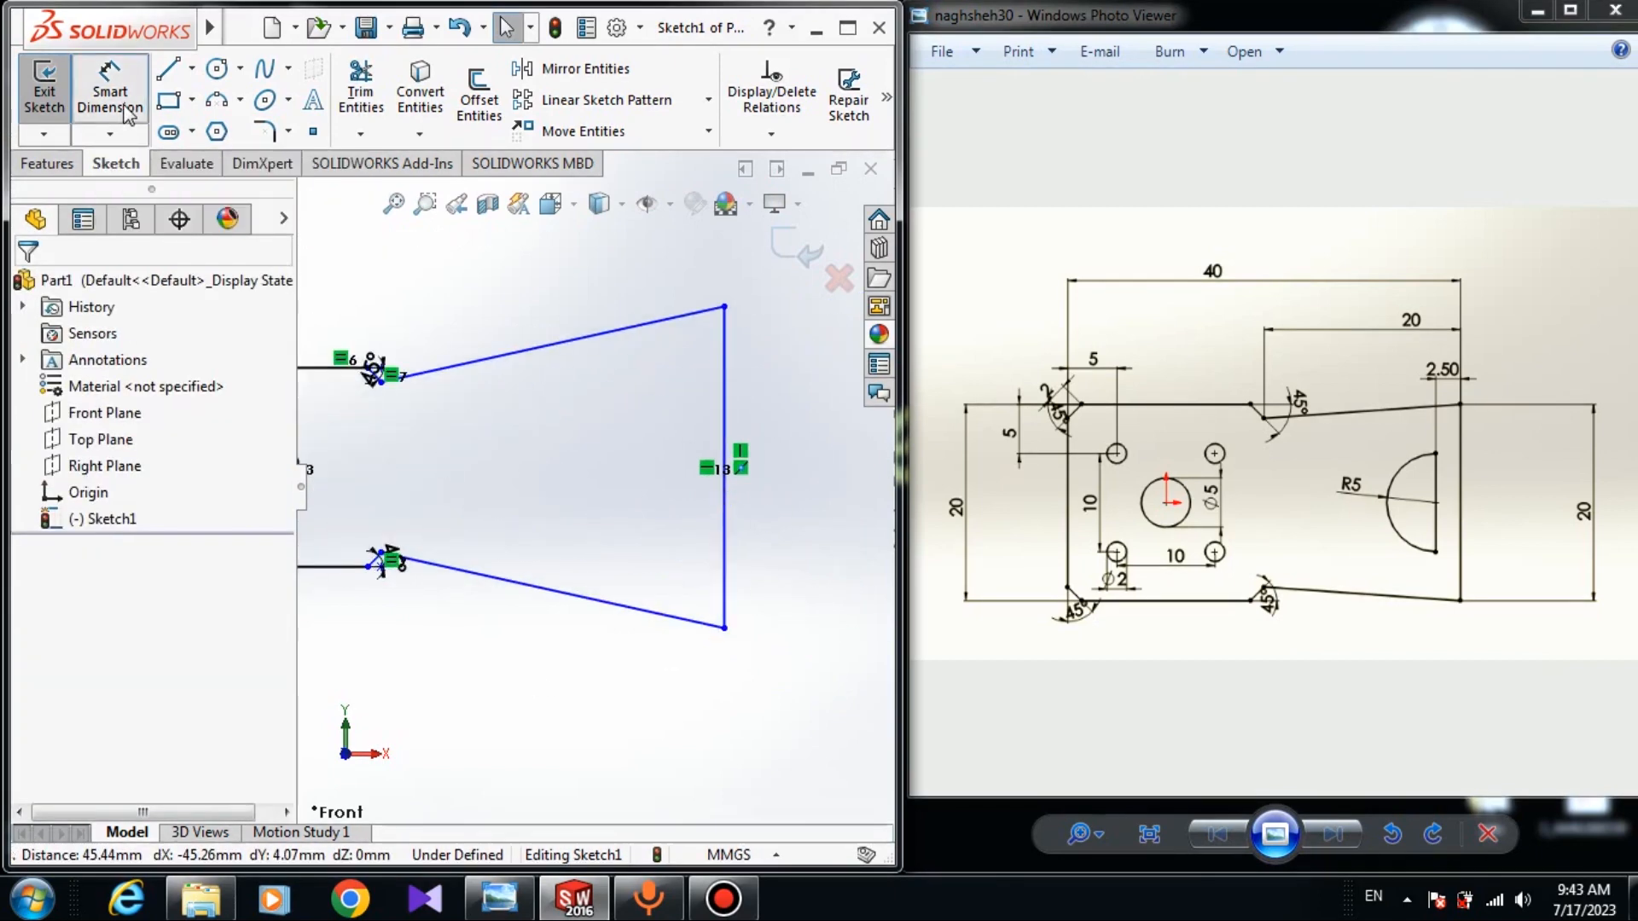
Dimension the extension's right end line to 20 mm.
{"action": "scroll", "coordinate": [824, 384], "scroll_direction": "down", "scroll_amount": 2}
{"action": "left_click", "coordinate": [686, 461]}
{"action": "left_click", "coordinate": [817, 470]}
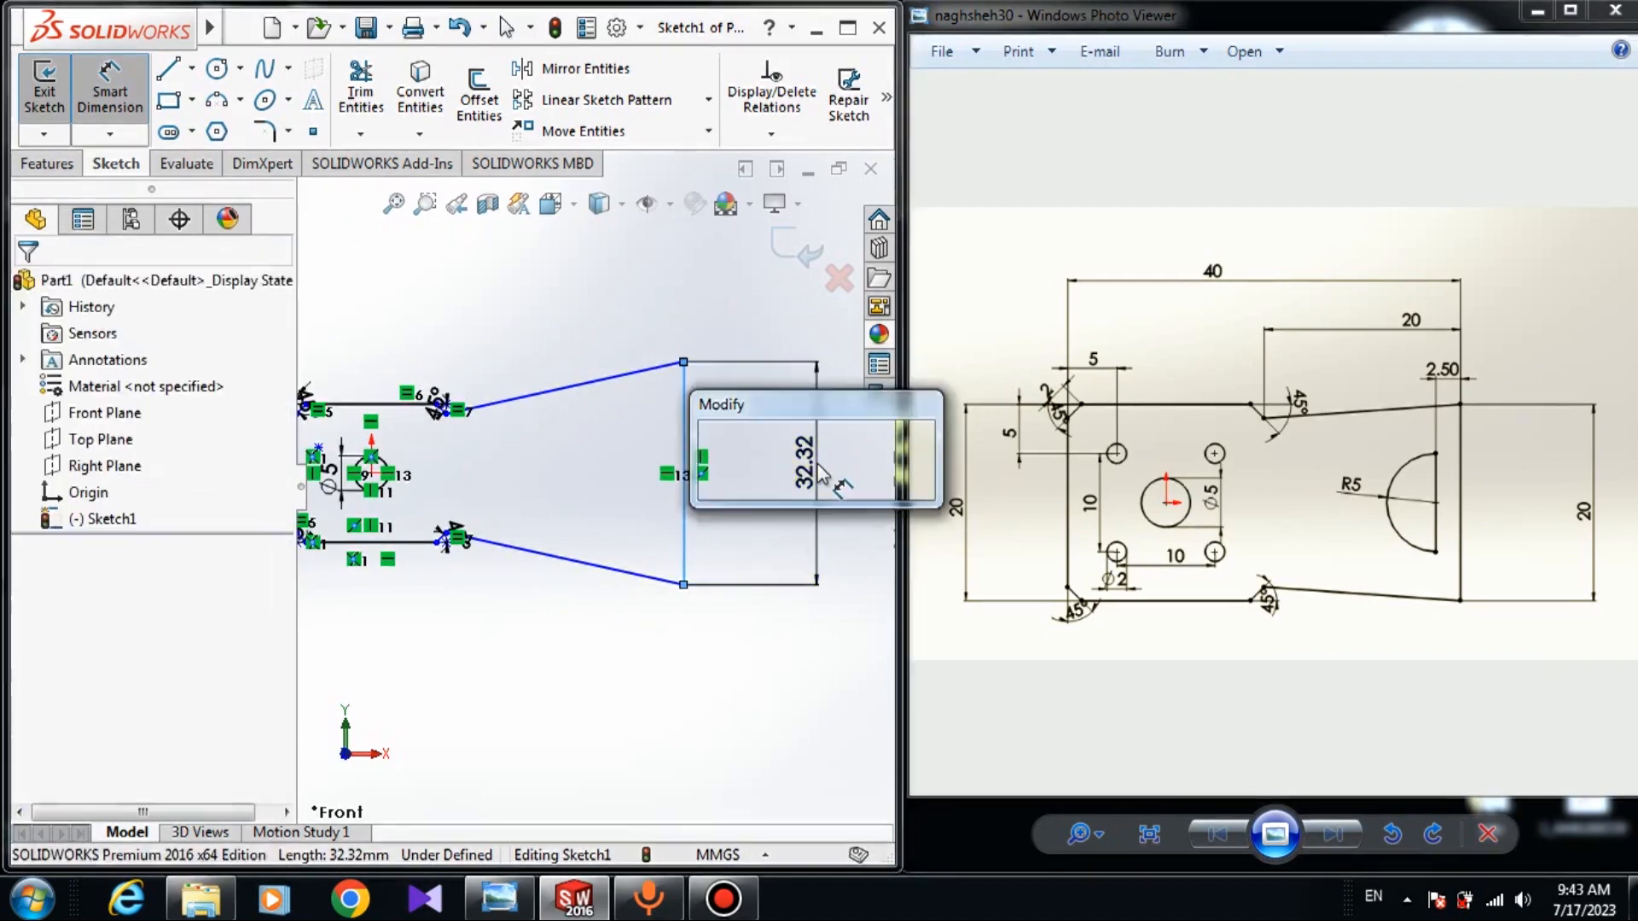
{"action": "type", "text": "20"}
{"action": "key", "text": "Return"}
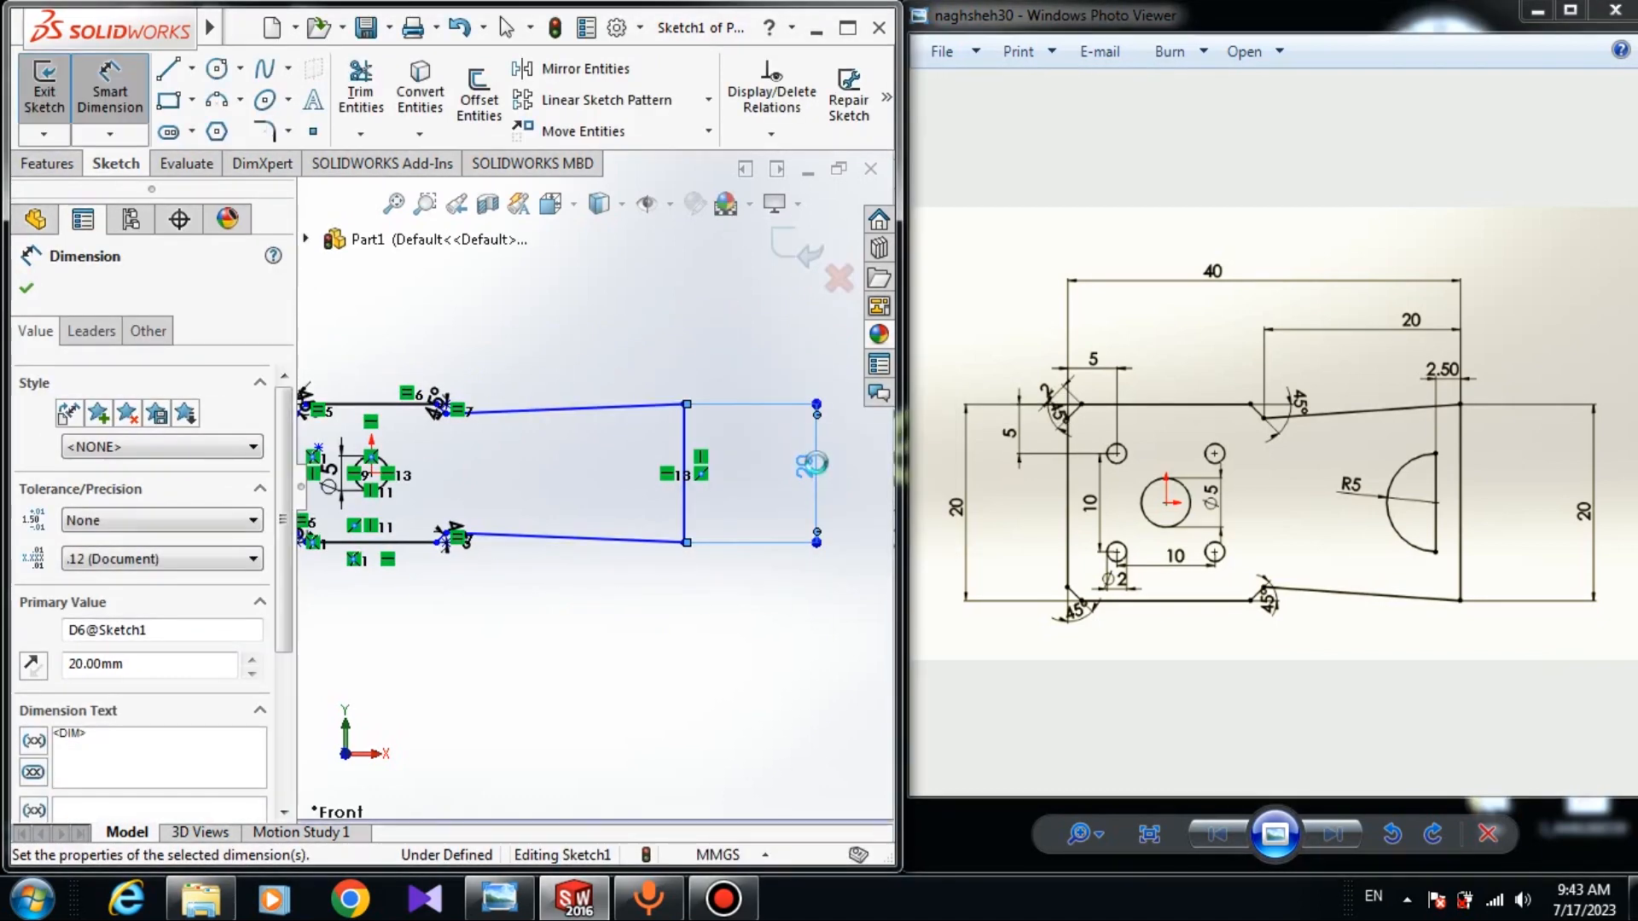
{"action": "scroll", "coordinate": [467, 443], "scroll_direction": "down", "scroll_amount": 3}
{"action": "scroll", "coordinate": [572, 486], "scroll_direction": "up", "scroll_amount": 3}
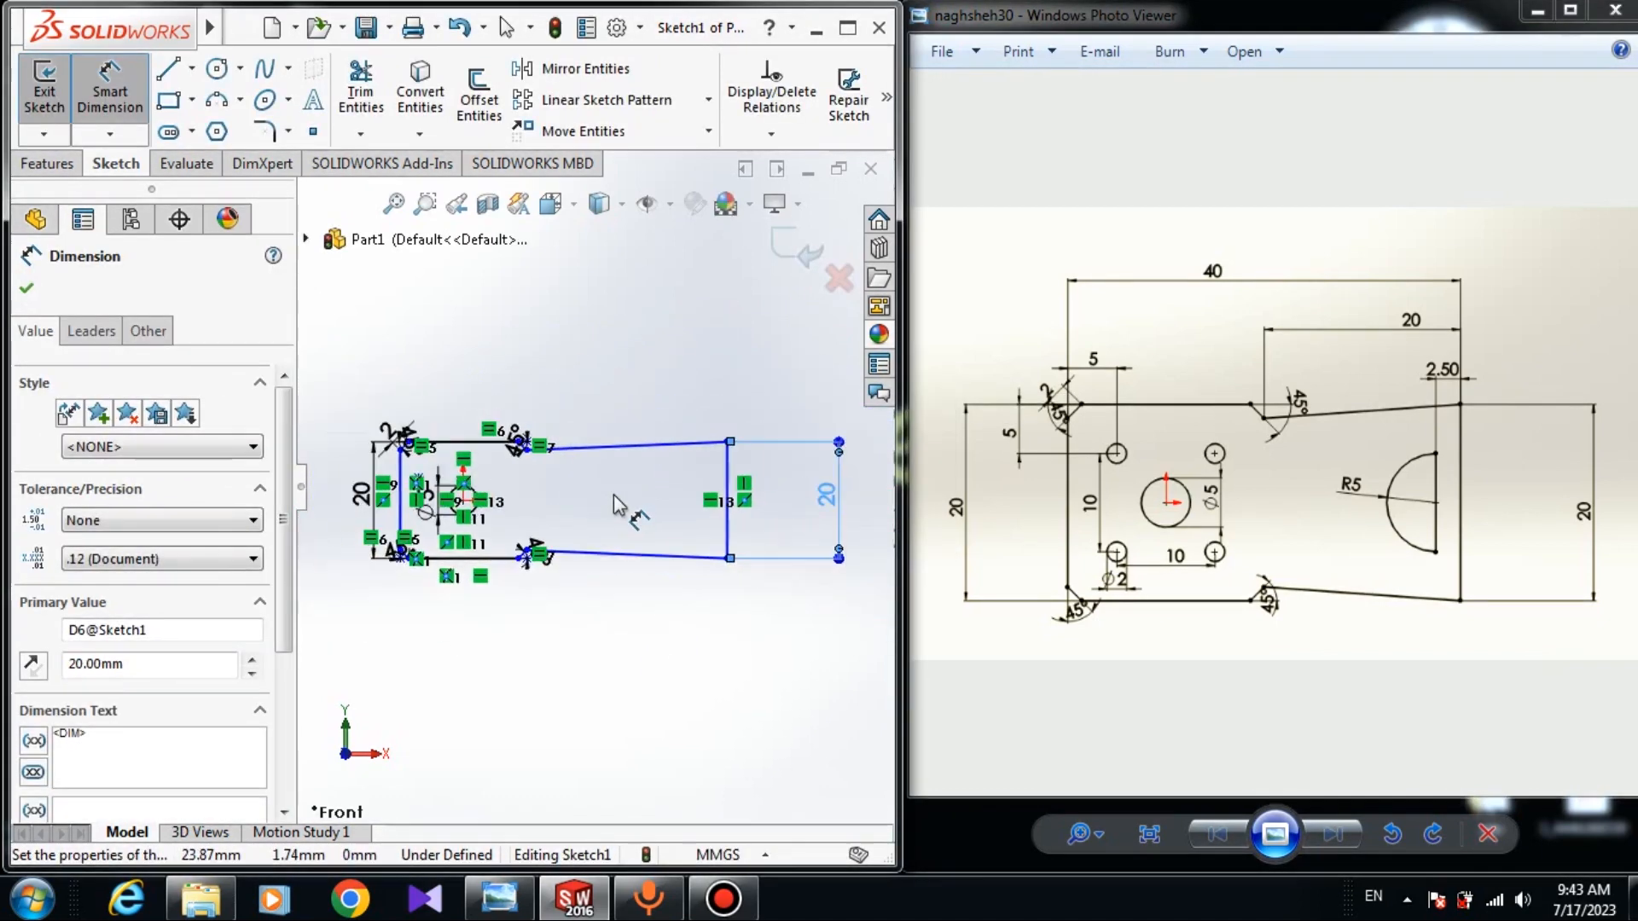
Set the distance from the plate's left edge to the right end line to 40 mm.
{"action": "left_click", "coordinate": [459, 495]}
{"action": "scroll", "coordinate": [407, 477], "scroll_direction": "down", "scroll_amount": 2}
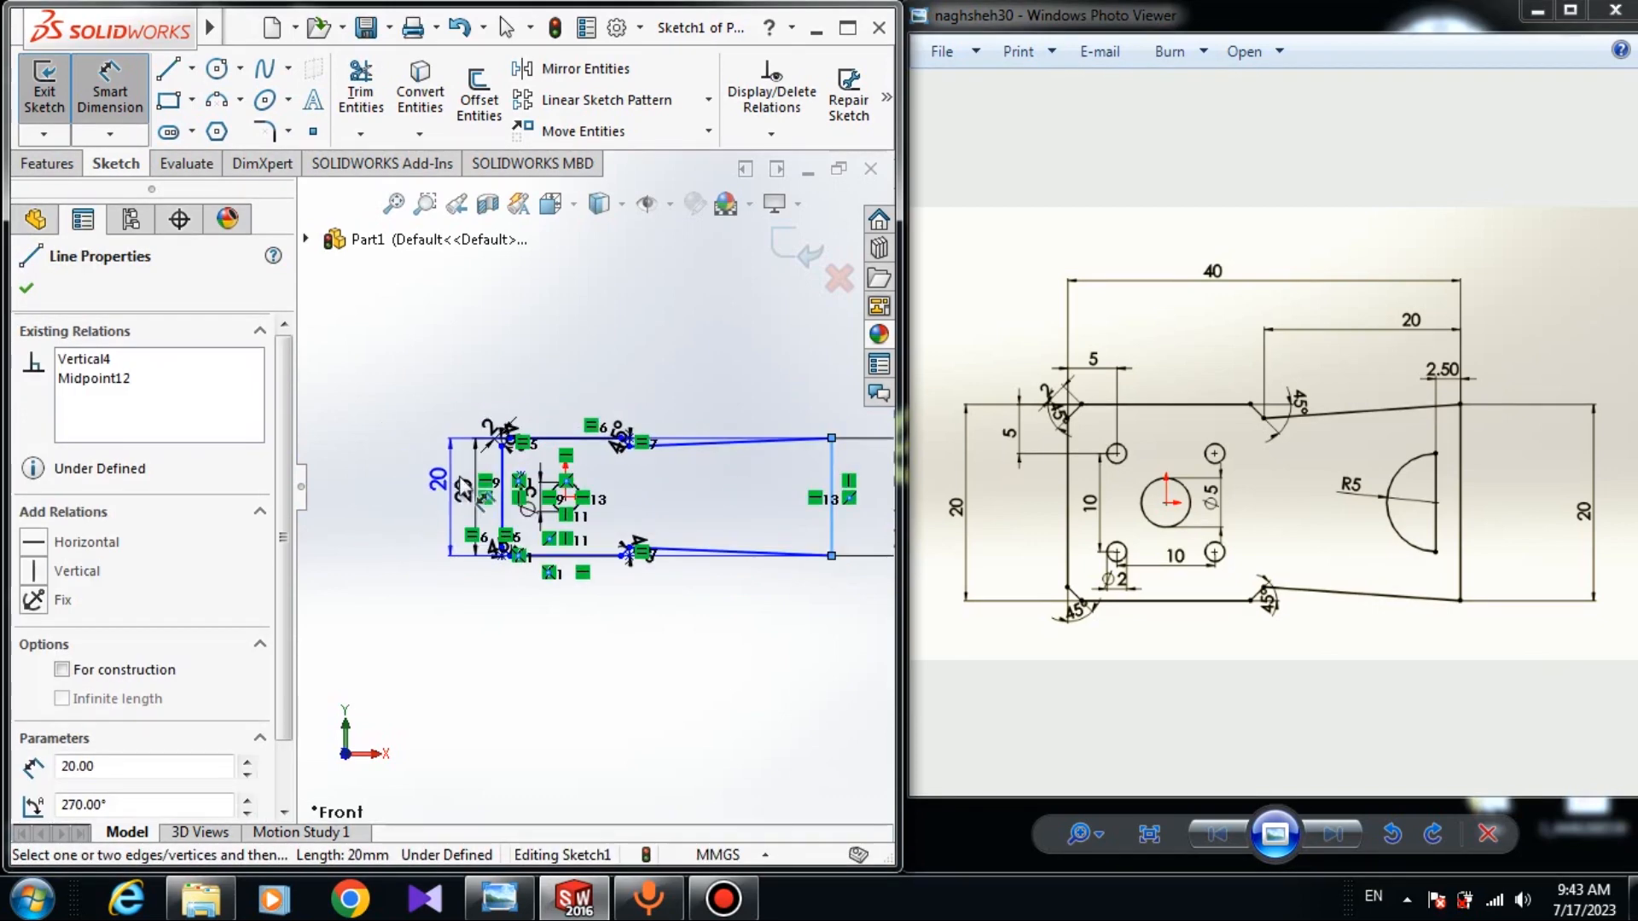
{"action": "left_click", "coordinate": [831, 495]}
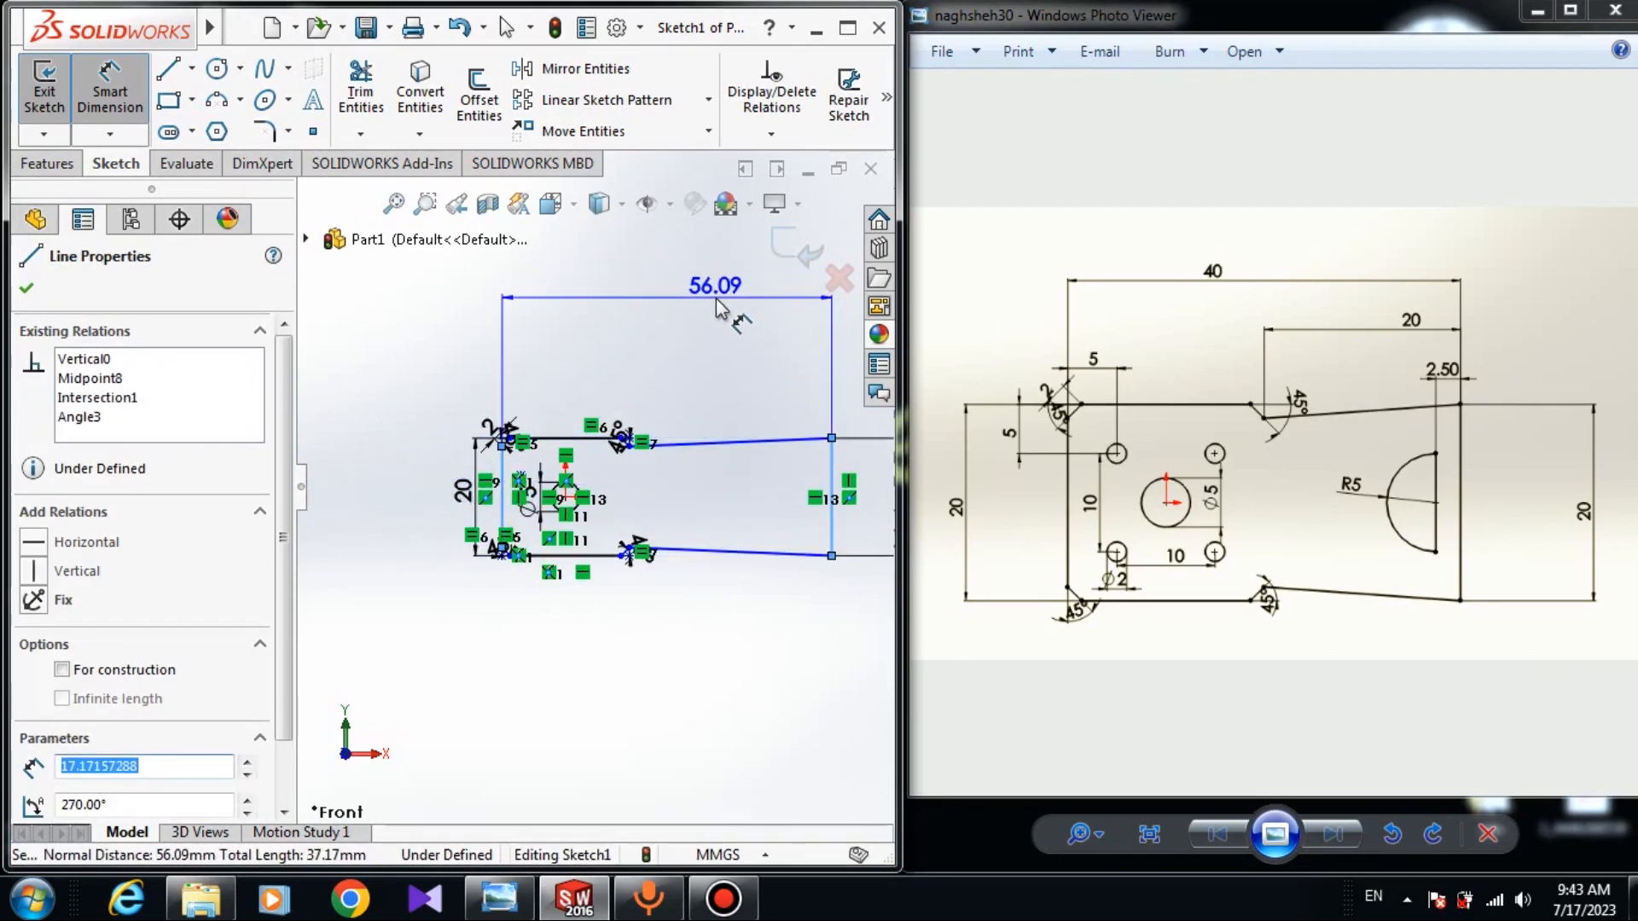
{"action": "left_click", "coordinate": [716, 298]}
{"action": "type", "text": "40"}
{"action": "key", "text": "Return"}
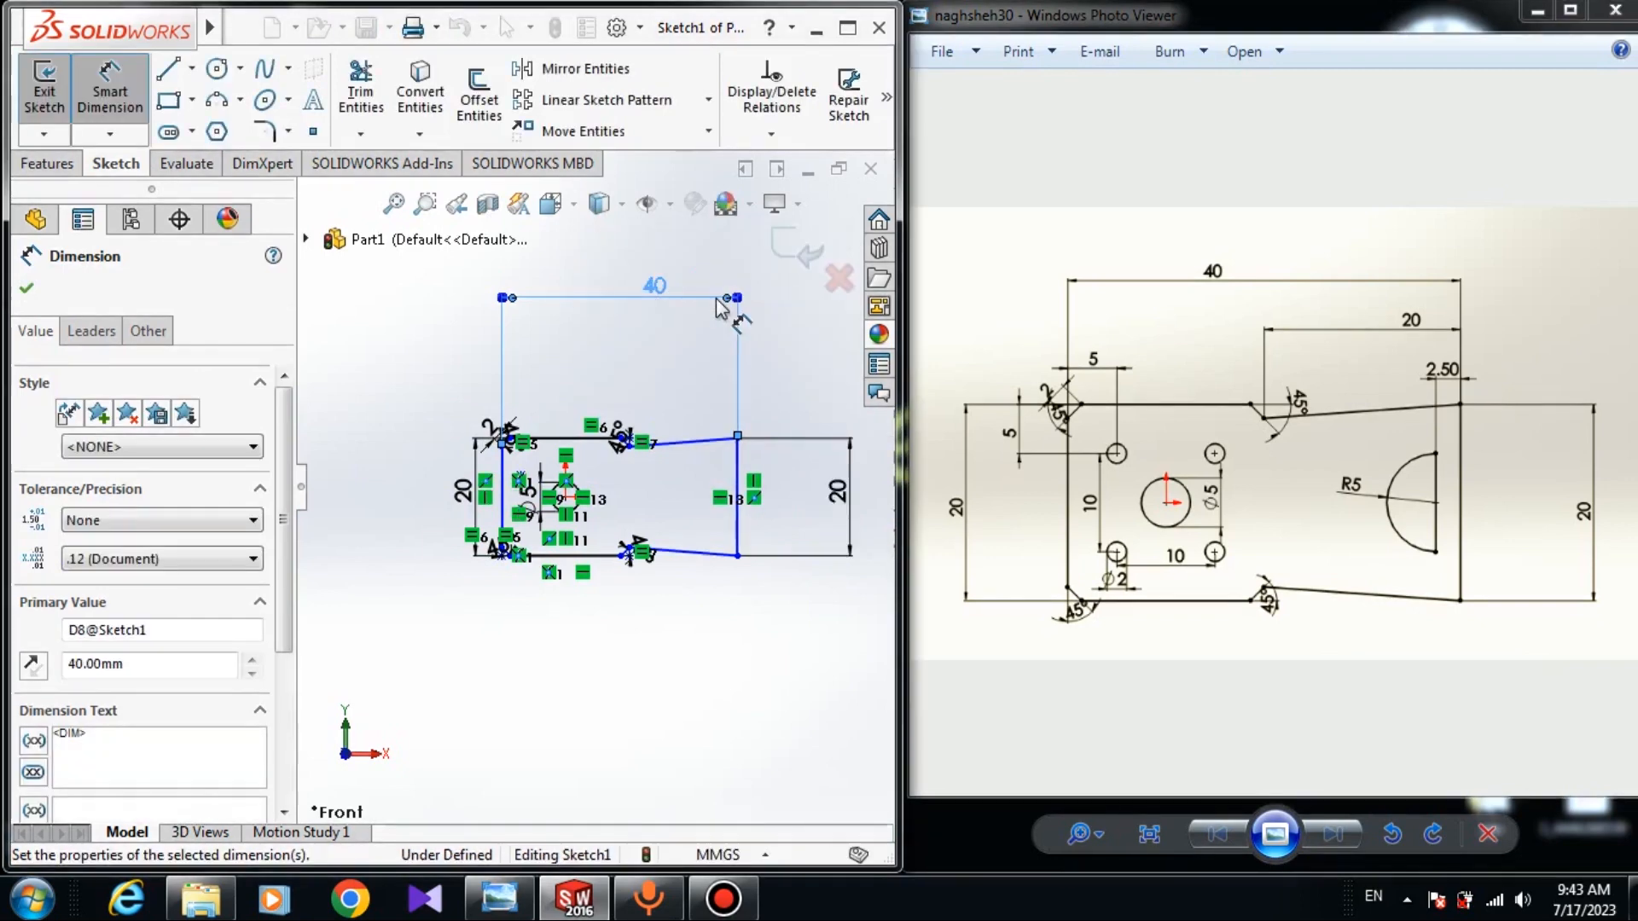
{"action": "key", "text": "Escape"}
{"action": "scroll", "coordinate": [721, 469], "scroll_direction": "down", "scroll_amount": 3}
{"action": "scroll", "coordinate": [592, 629], "scroll_direction": "up", "scroll_amount": 3}
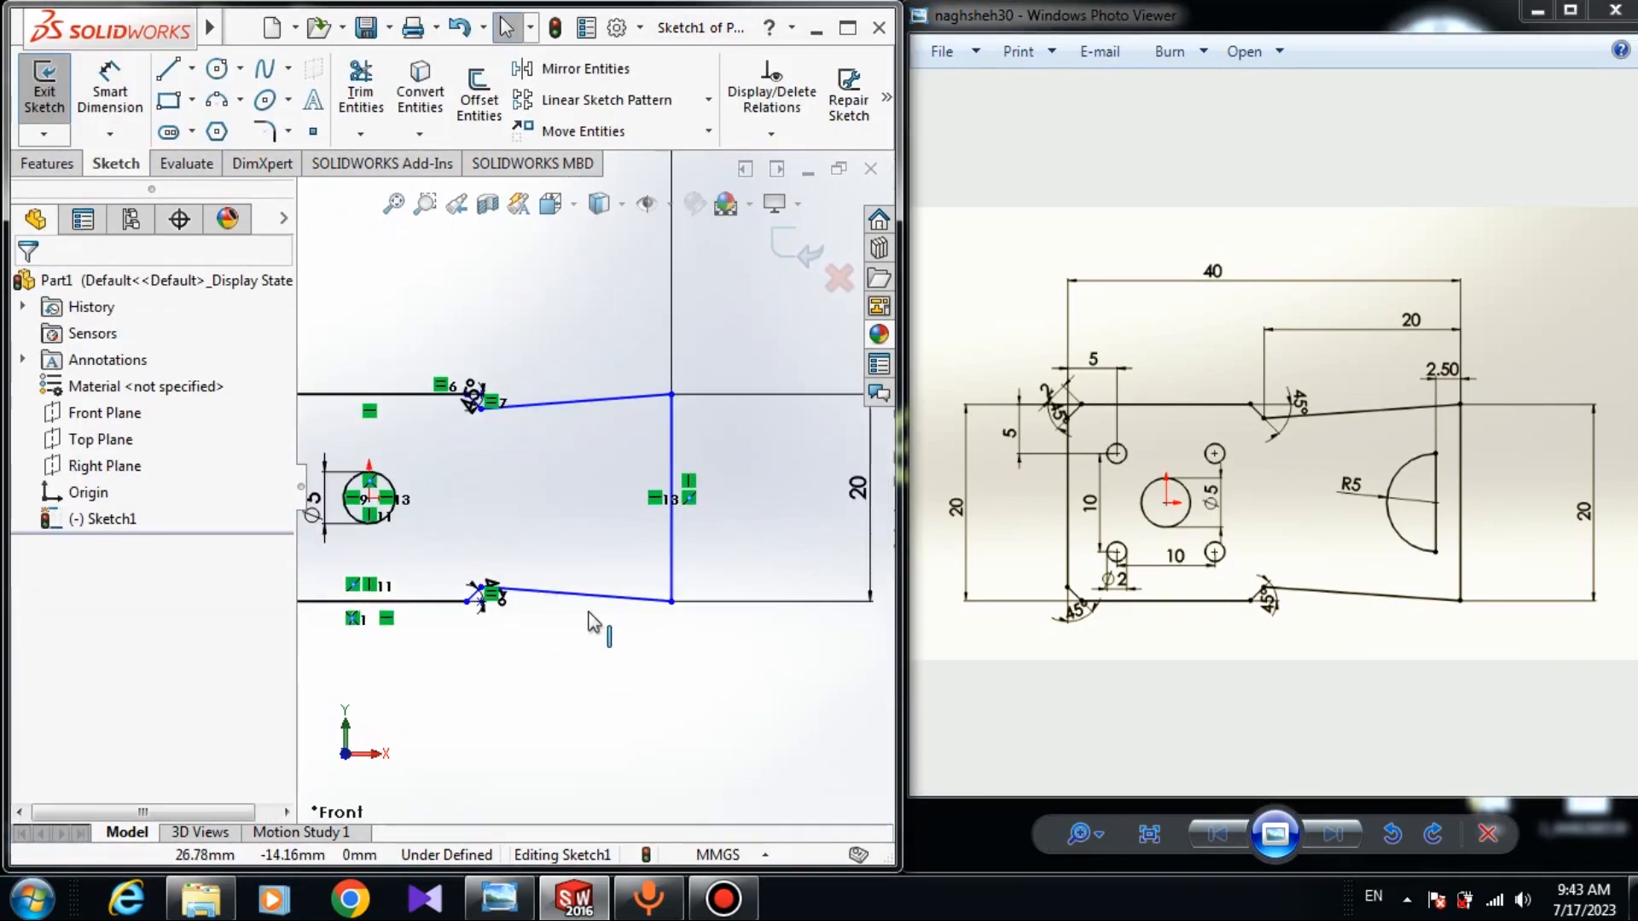
{"action": "scroll", "coordinate": [529, 587], "scroll_direction": "down", "scroll_amount": 2}
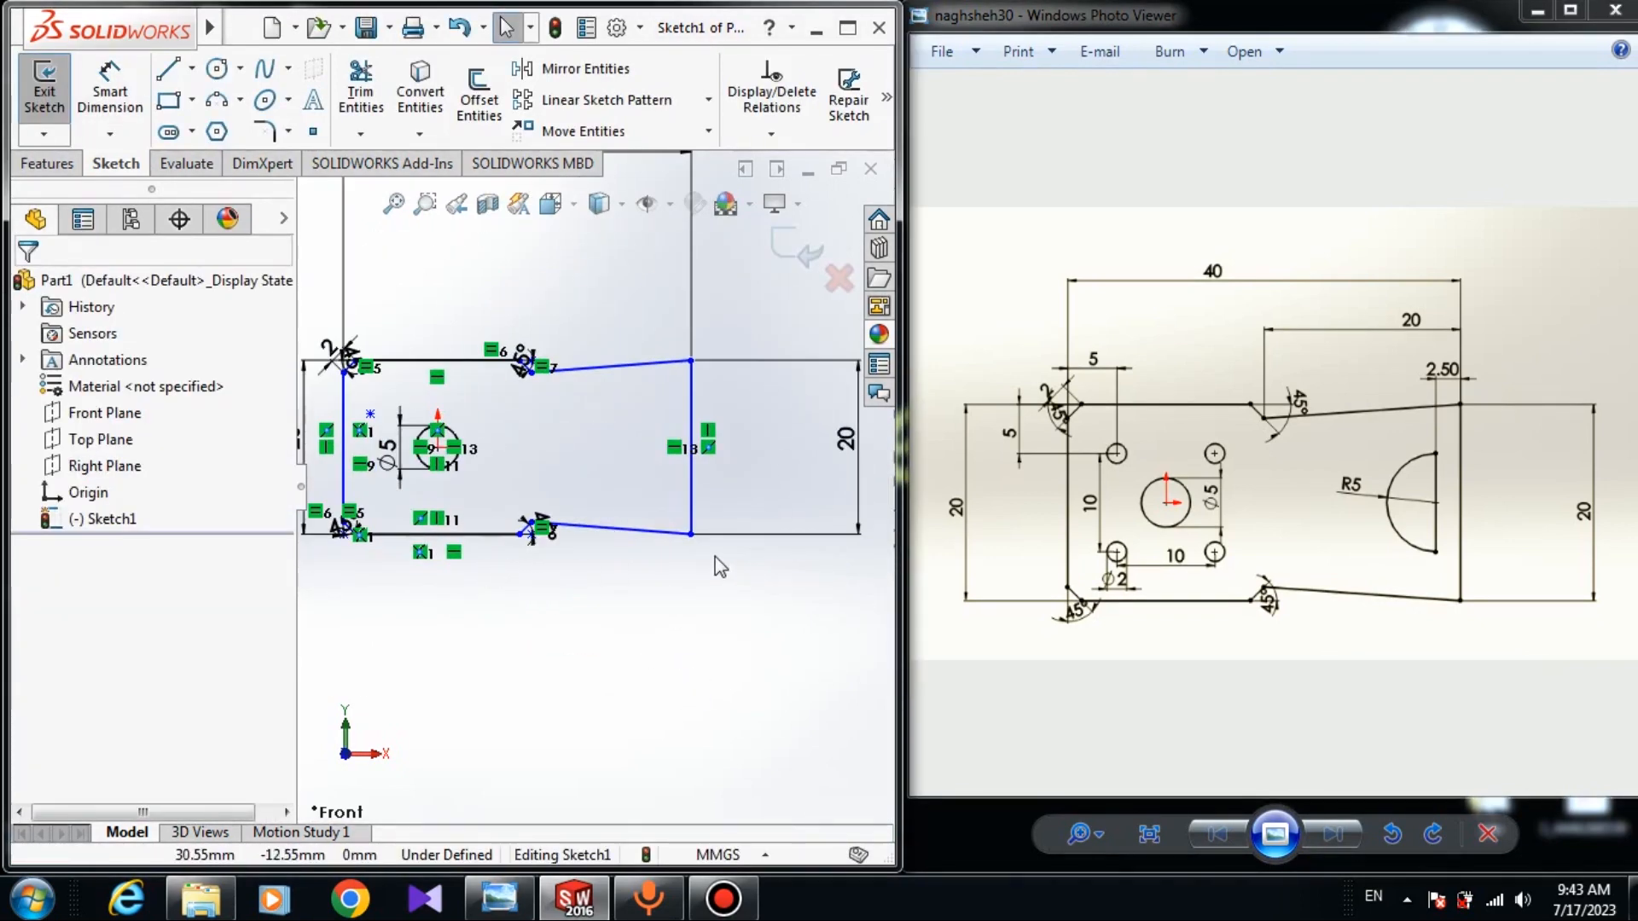
Drag the extension's lower-right corner slightly to the right.
{"action": "mouse_move", "coordinate": [691, 536]}
{"action": "left_mouse_down"}
{"action": "mouse_move", "coordinate": [750, 499]}
{"action": "mouse_move", "coordinate": [795, 513]}
{"action": "mouse_move", "coordinate": [722, 515]}
{"action": "mouse_move", "coordinate": [709, 536]}
{"action": "left_mouse_up"}
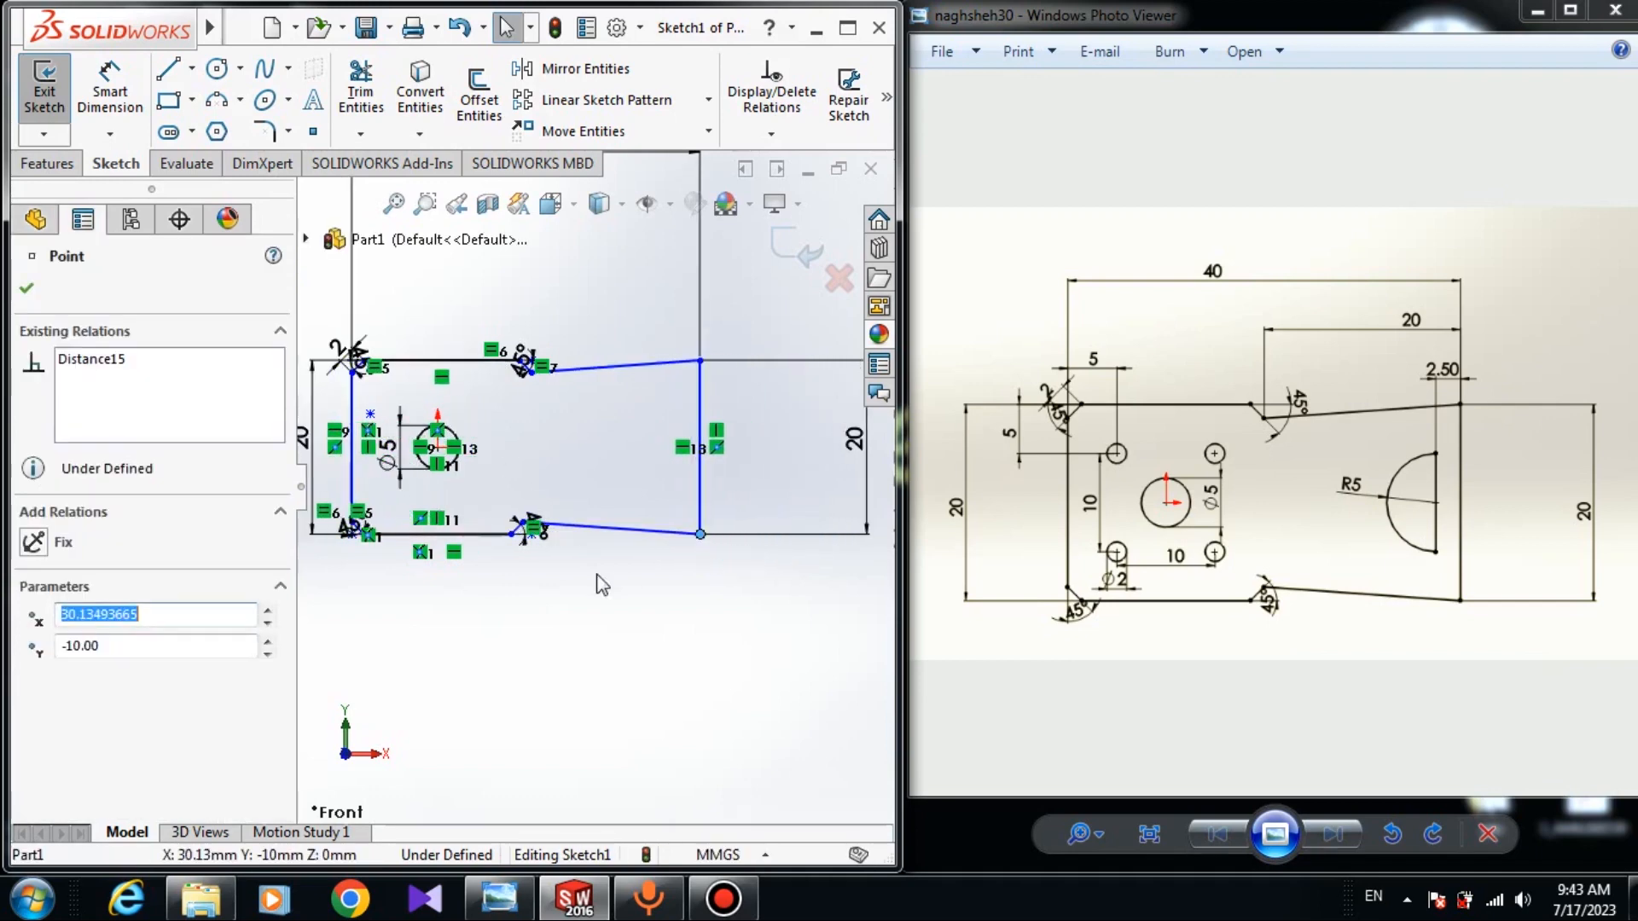
{"action": "left_click", "coordinate": [458, 561]}
{"action": "scroll", "coordinate": [459, 561], "scroll_direction": "down", "scroll_amount": 2}
{"action": "scroll", "coordinate": [469, 533], "scroll_direction": "down", "scroll_amount": 3}
Add an Equal relation between the plate's bottom and top edges.
{"action": "left_click", "coordinate": [518, 488]}
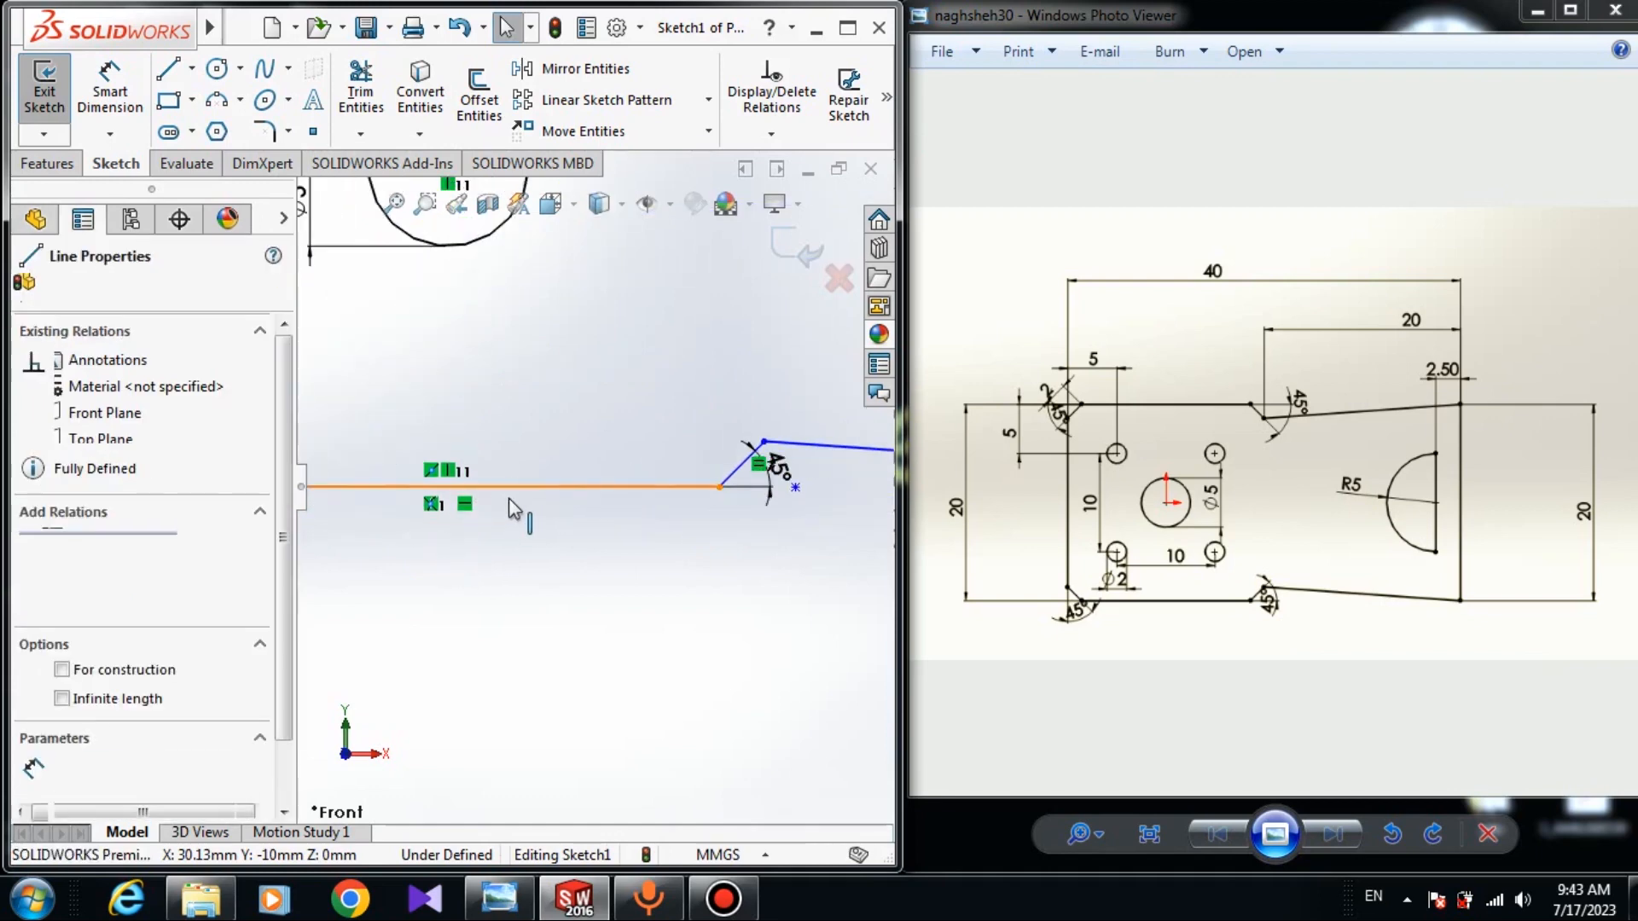
{"action": "scroll", "coordinate": [535, 494], "scroll_direction": "up", "scroll_amount": 4}
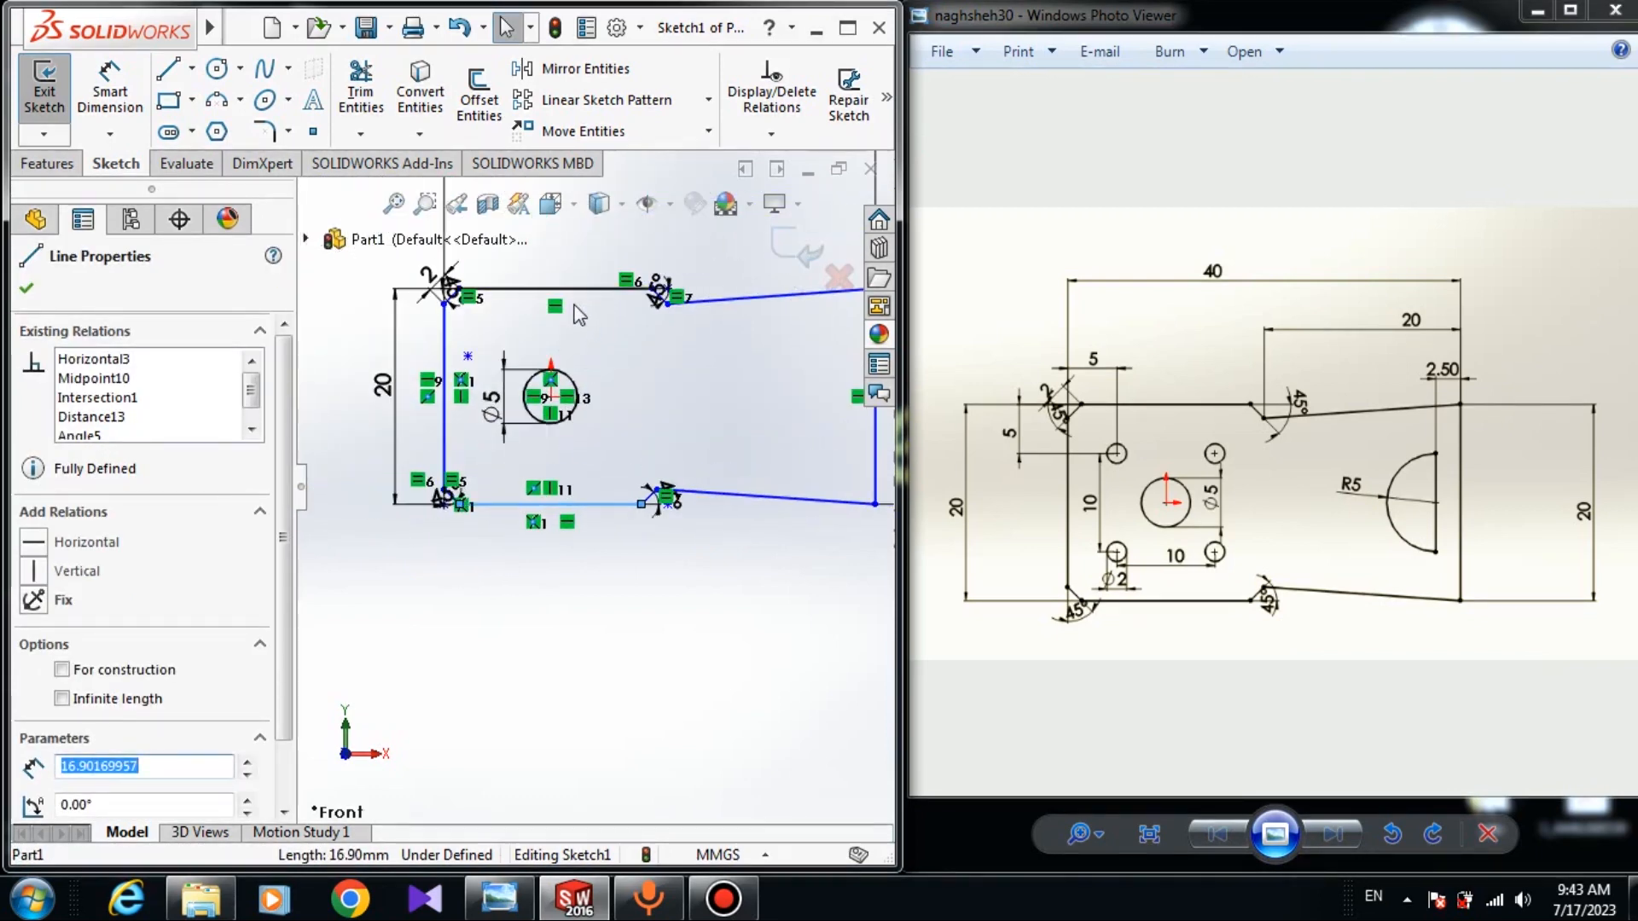
{"action": "left_click", "coordinate": [553, 289], "text": "ctrl"}
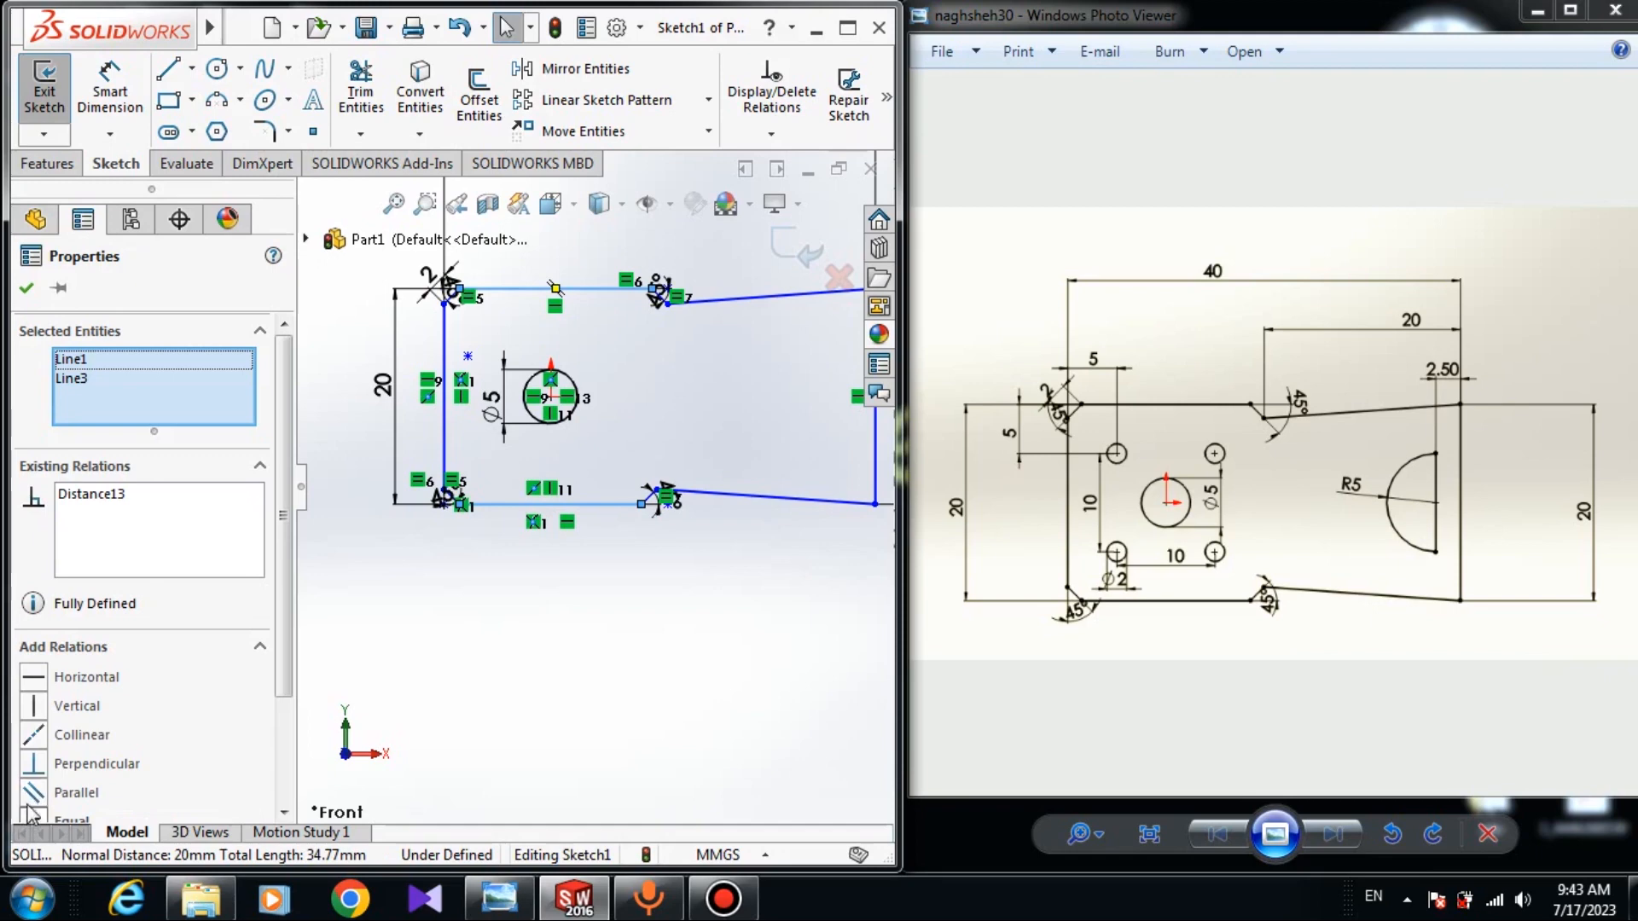
{"action": "left_click", "coordinate": [35, 817]}
{"action": "left_click", "coordinate": [331, 678]}
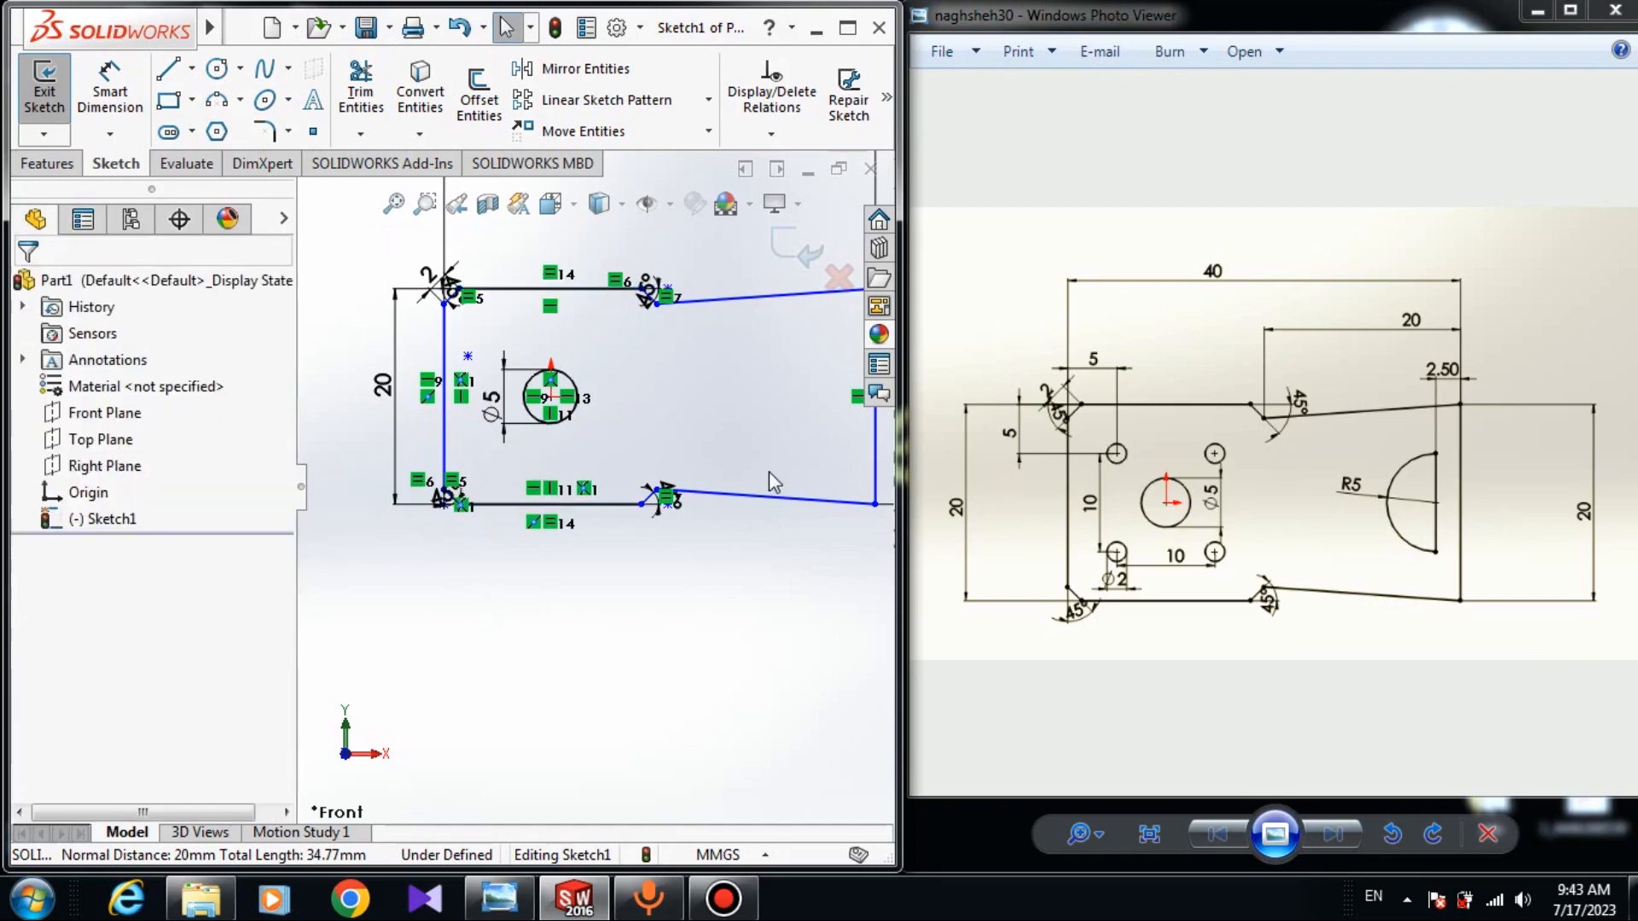
Nudge the extension's lower-right corner back to the left.
{"action": "scroll", "coordinate": [632, 523], "scroll_direction": "up", "scroll_amount": 2}
{"action": "scroll", "coordinate": [775, 566], "scroll_direction": "up", "scroll_amount": 1}
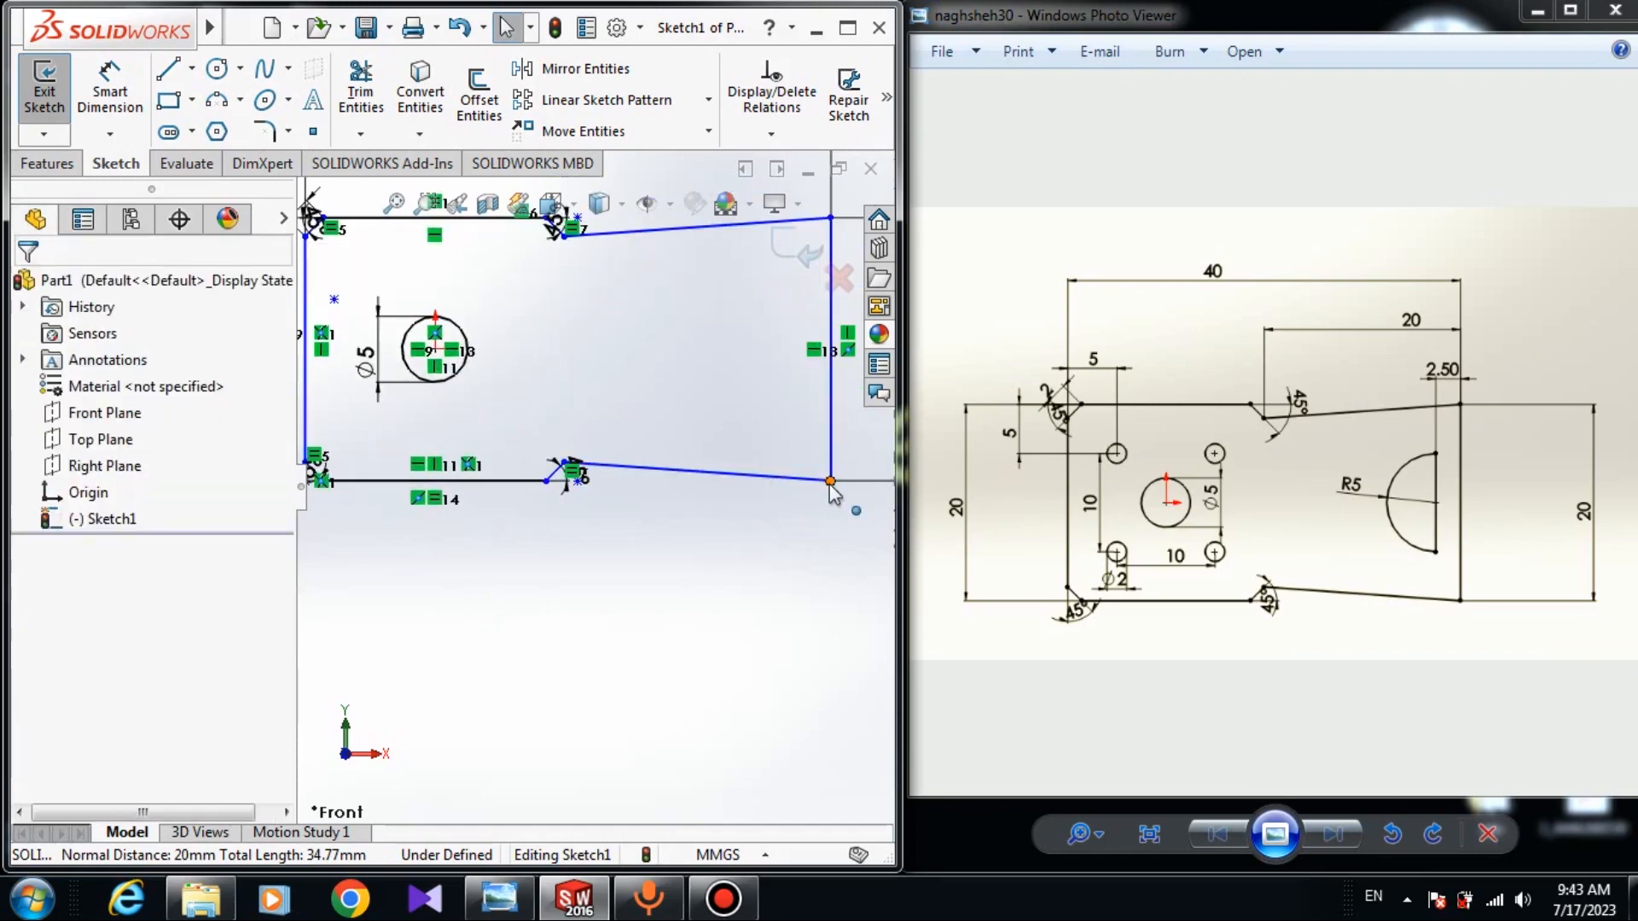
{"action": "mouse_move", "coordinate": [830, 481]}
{"action": "left_mouse_down"}
{"action": "mouse_move", "coordinate": [717, 475]}
{"action": "mouse_move", "coordinate": [801, 476]}
{"action": "mouse_move", "coordinate": [779, 461]}
{"action": "mouse_move", "coordinate": [806, 480]}
{"action": "left_mouse_up"}
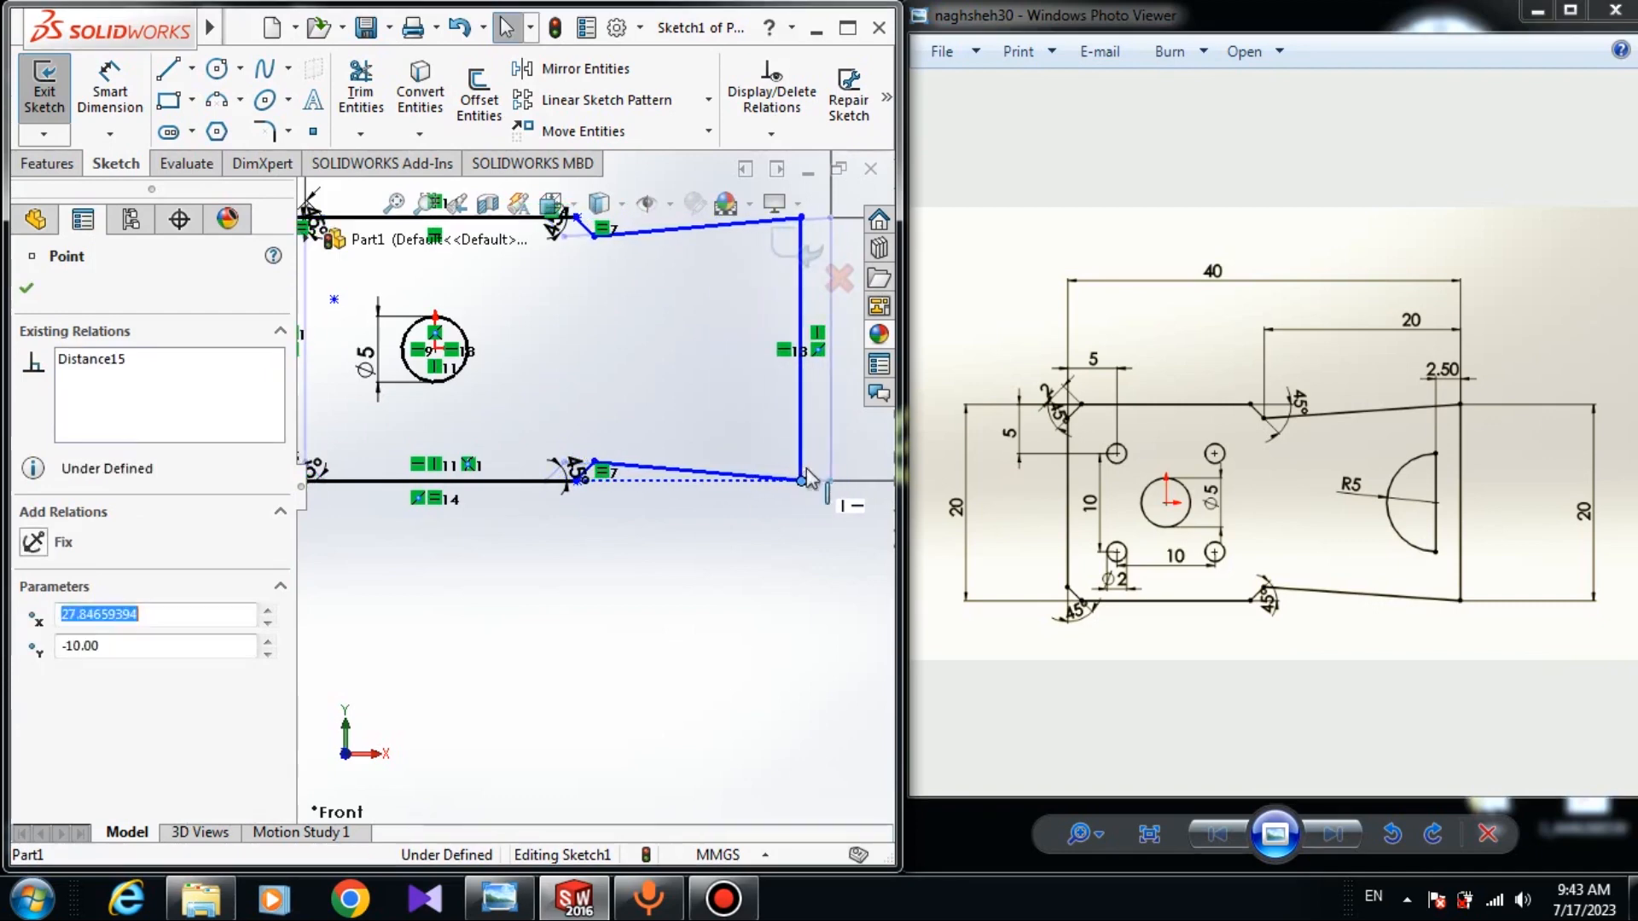
{"action": "key", "text": "Escape"}
{"action": "scroll", "coordinate": [806, 479], "scroll_direction": "down", "scroll_amount": 2}
Dimension the top chamfer endpoint to the extension's top-right corner at 20 mm.
{"action": "left_click", "coordinate": [110, 91]}
{"action": "scroll", "coordinate": [631, 461], "scroll_direction": "up", "scroll_amount": 4}
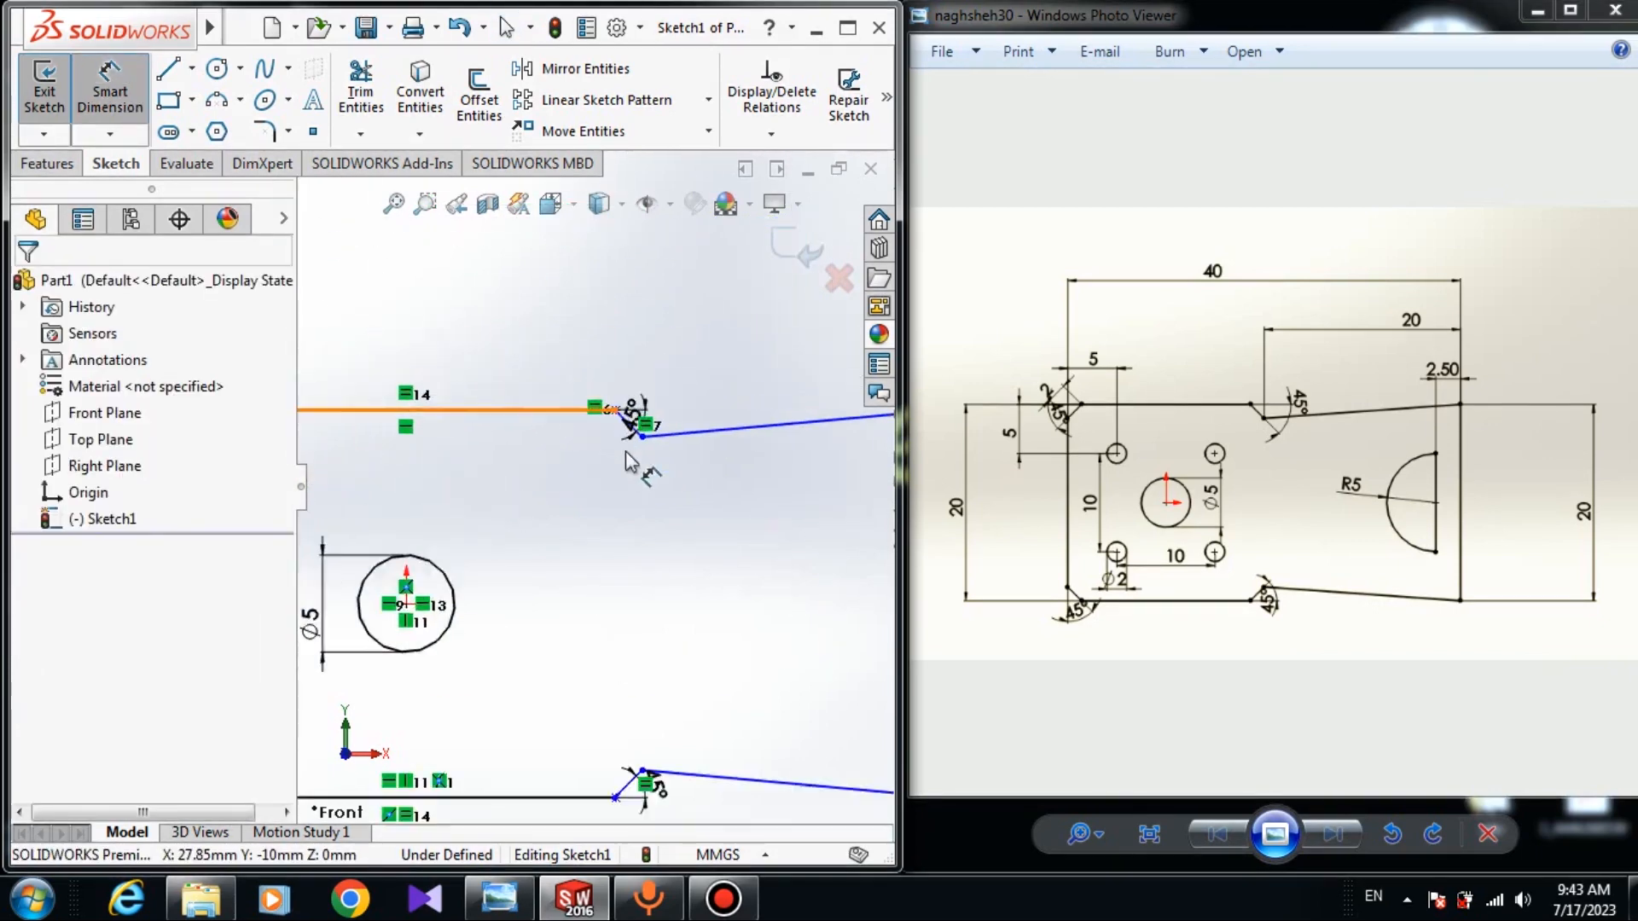
{"action": "scroll", "coordinate": [640, 461], "scroll_direction": "up", "scroll_amount": 2}
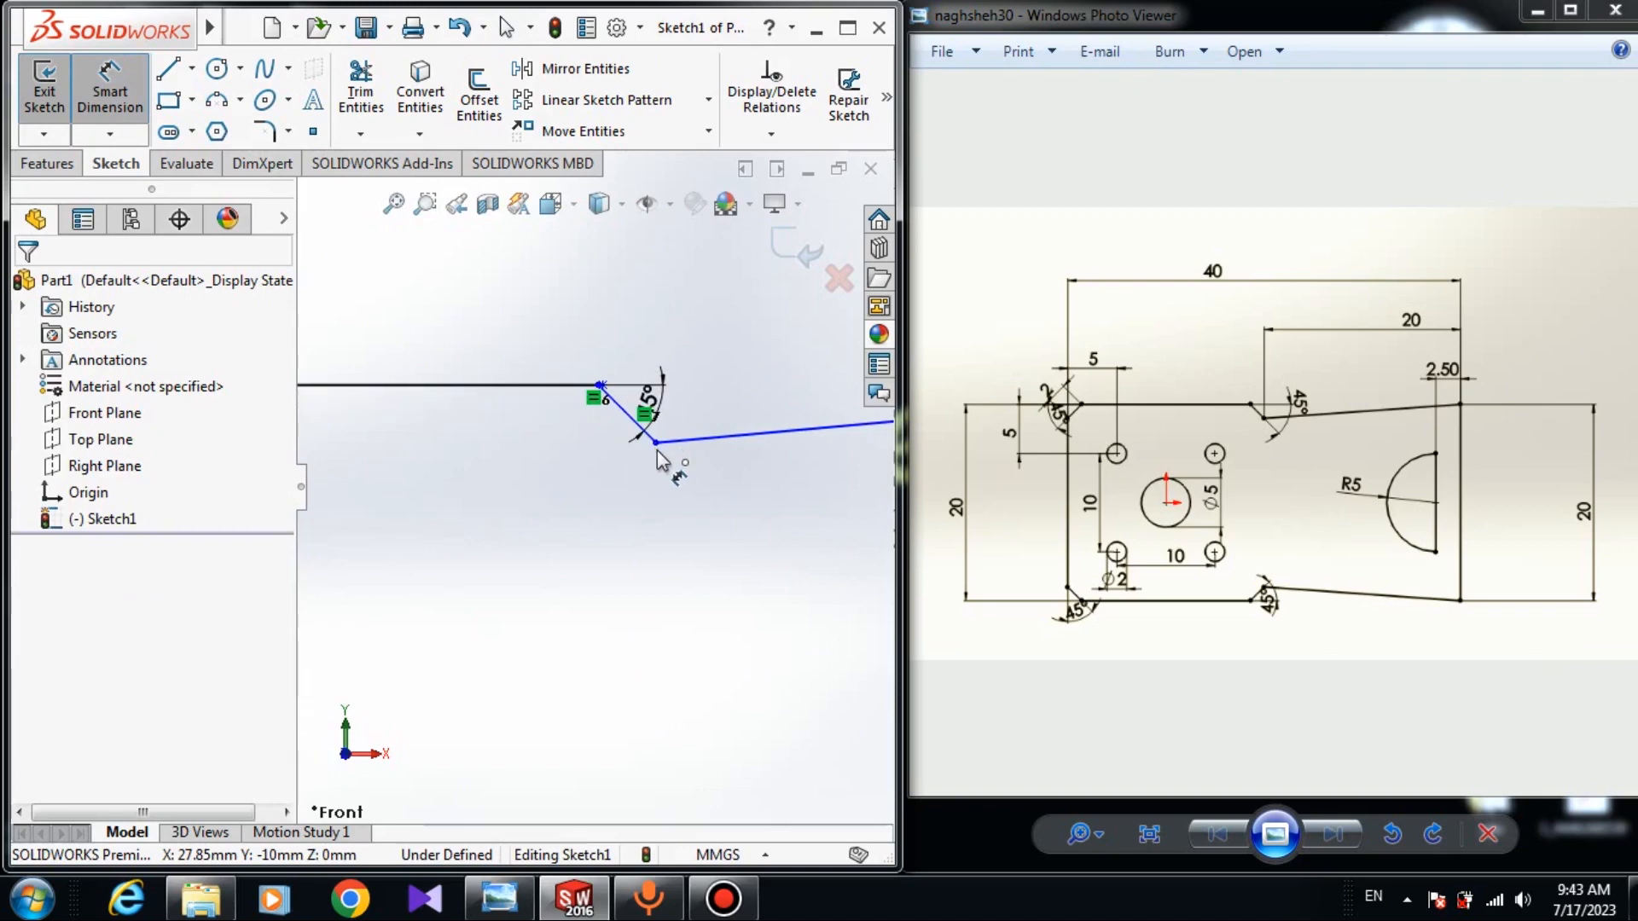
{"action": "left_click", "coordinate": [655, 443]}
{"action": "scroll", "coordinate": [834, 476], "scroll_direction": "down", "scroll_amount": 3}
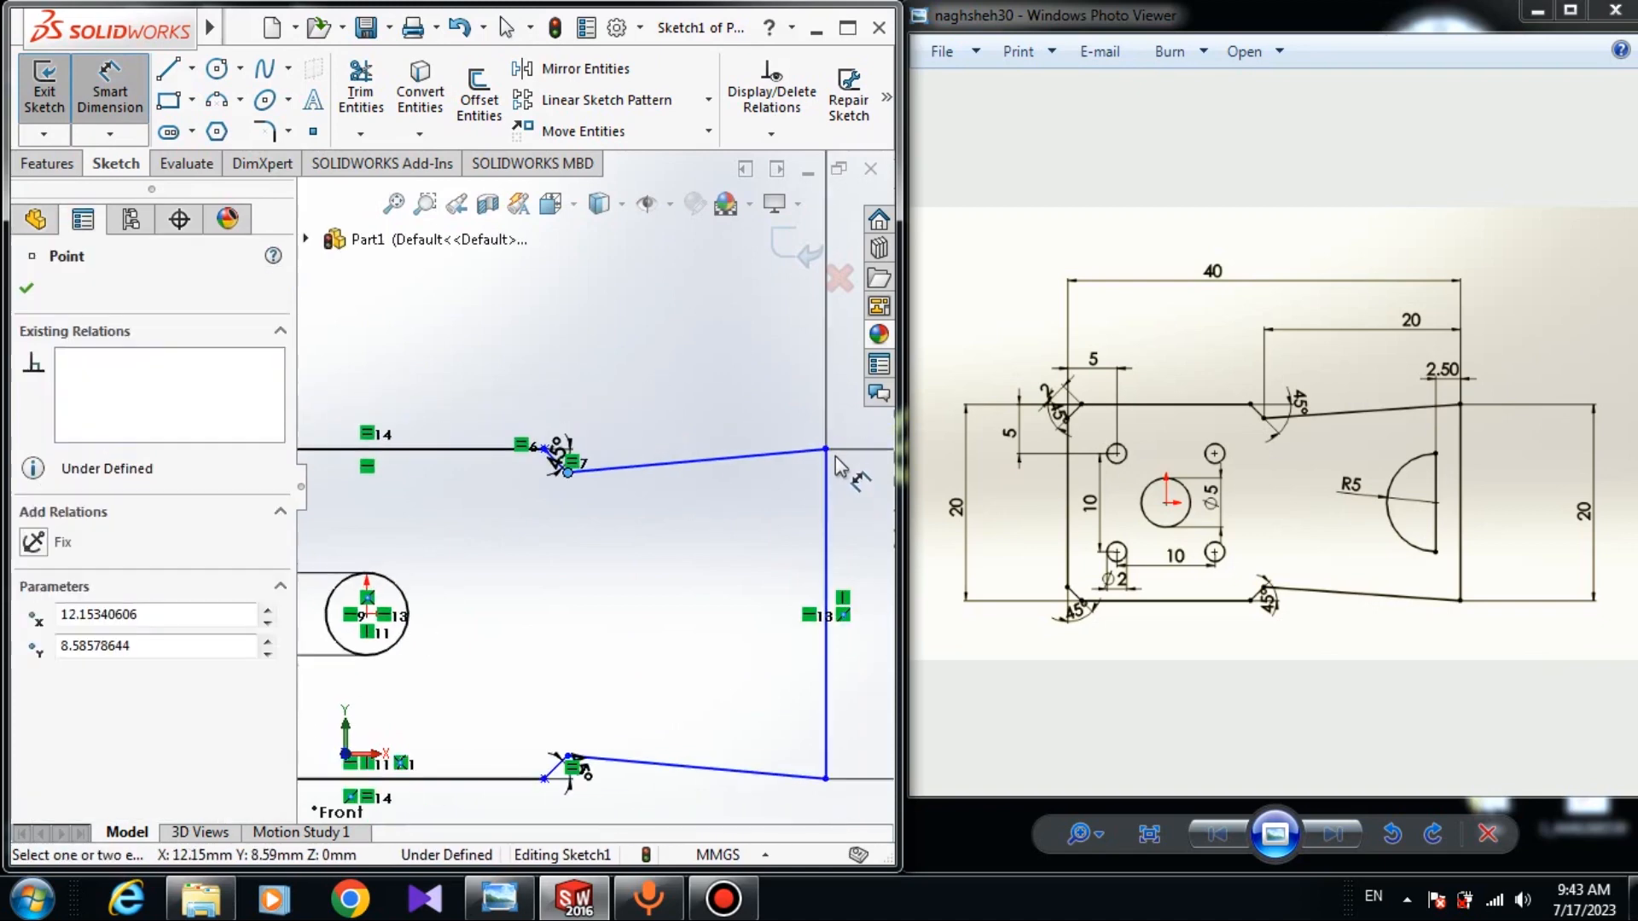
{"action": "left_click", "coordinate": [826, 450]}
{"action": "left_click", "coordinate": [768, 363]}
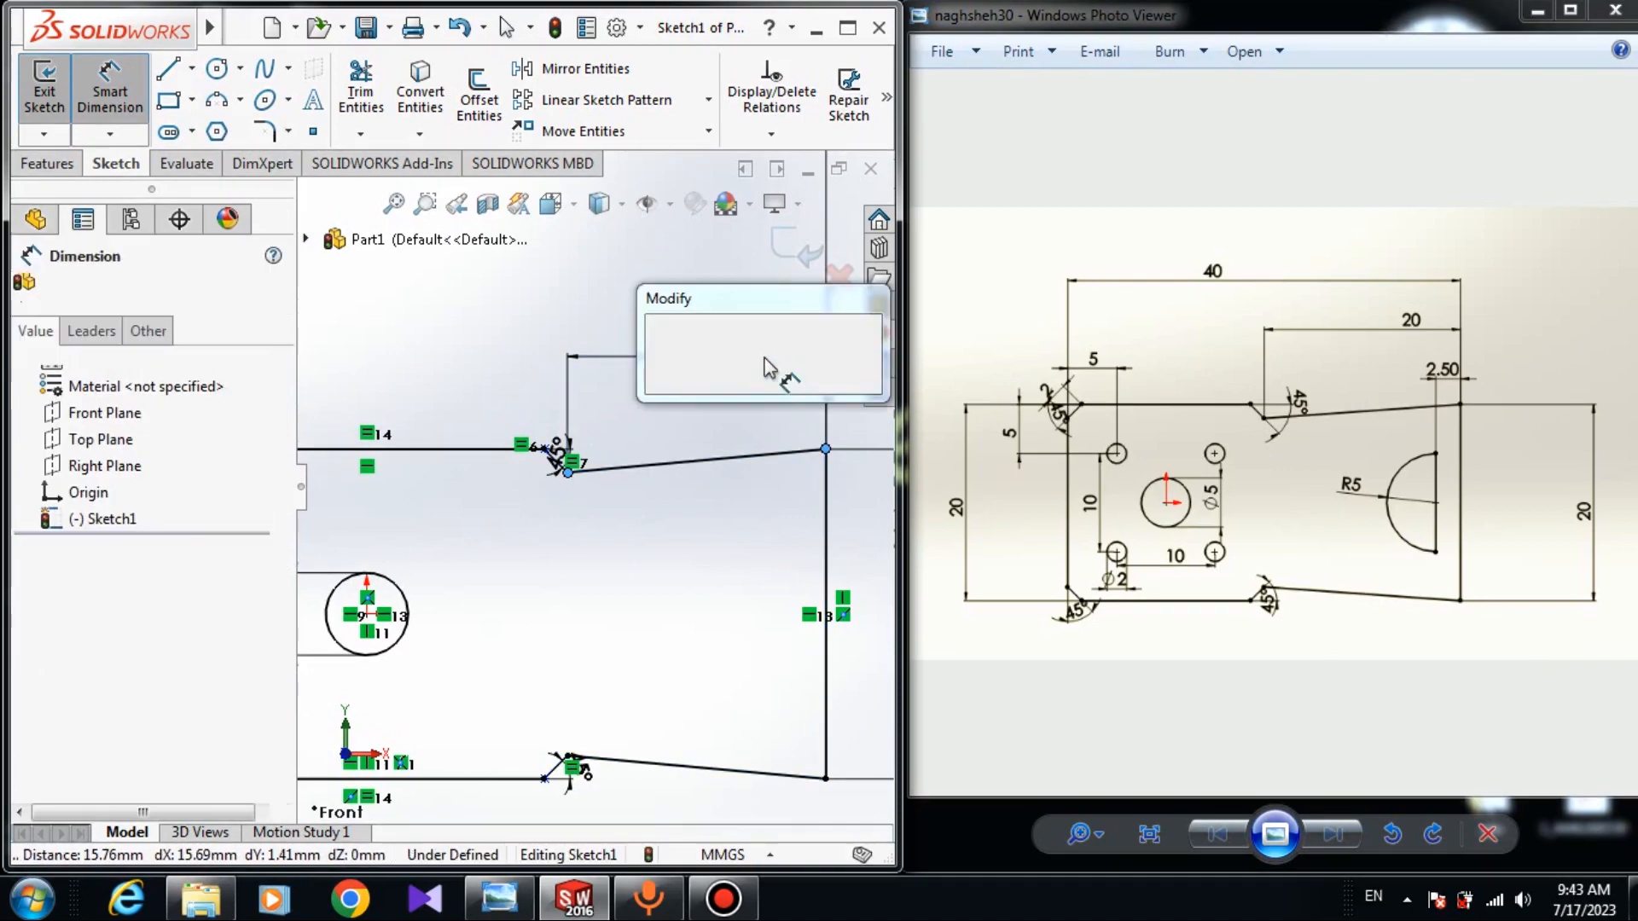
{"action": "type", "text": "20"}
{"action": "key", "text": "Return"}
{"action": "scroll", "coordinate": [580, 657], "scroll_direction": "down", "scroll_amount": 2}
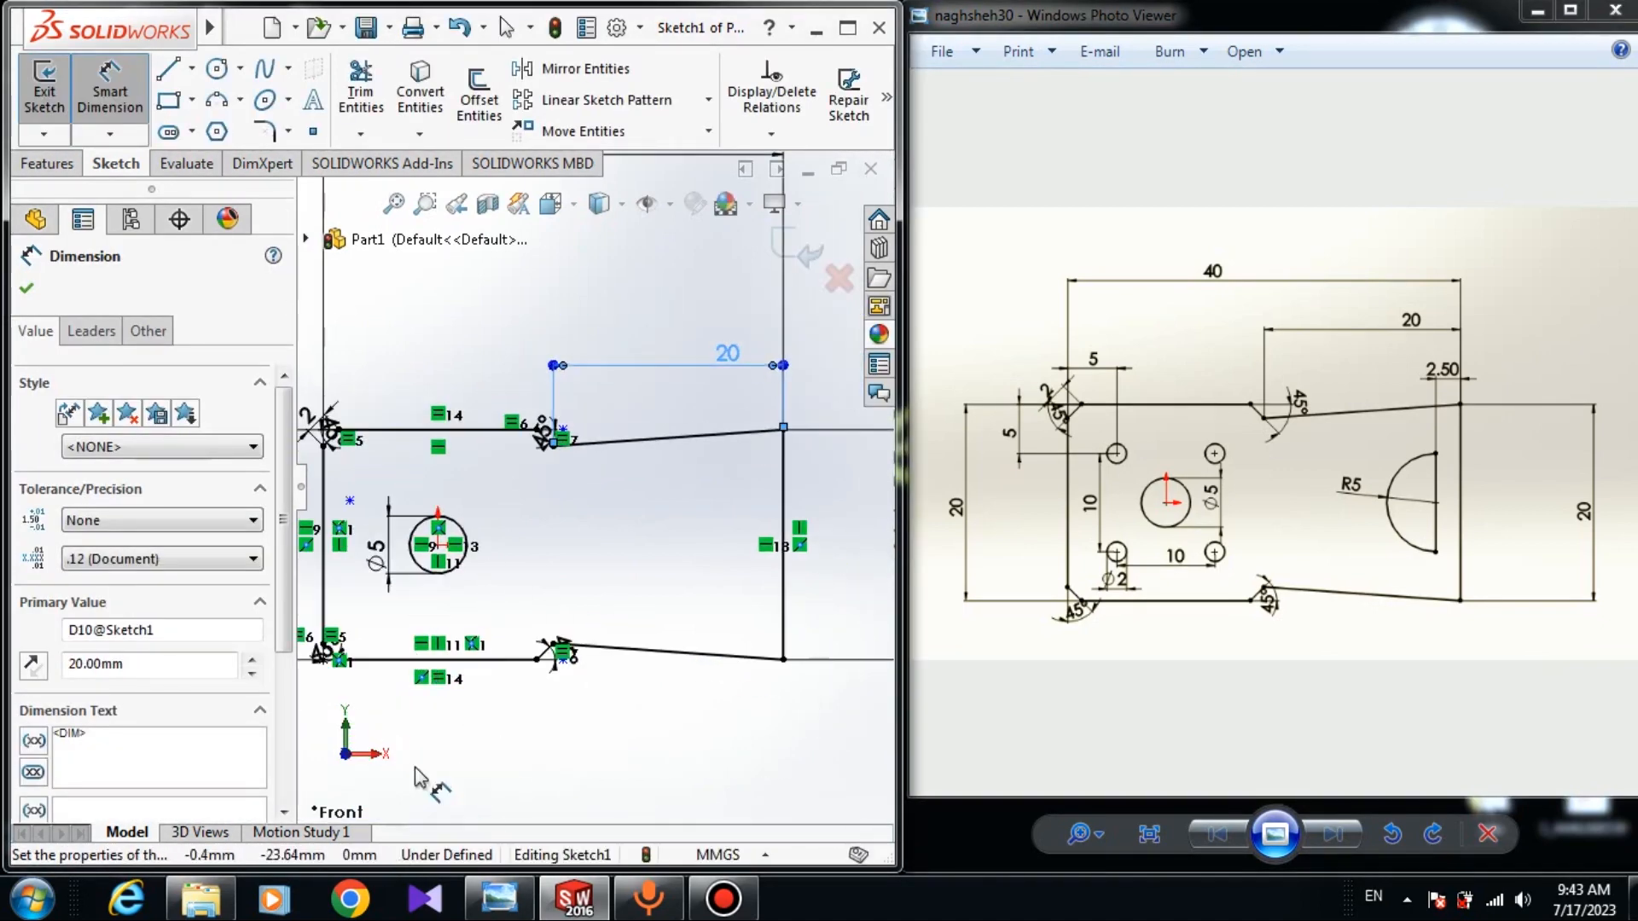
{"action": "scroll", "coordinate": [458, 651], "scroll_direction": "down", "scroll_amount": 2}
{"action": "scroll", "coordinate": [560, 539], "scroll_direction": "up", "scroll_amount": 2}
Check that the lower-right corner sits at X 30, Y -10.
{"action": "key", "text": "Escape"}
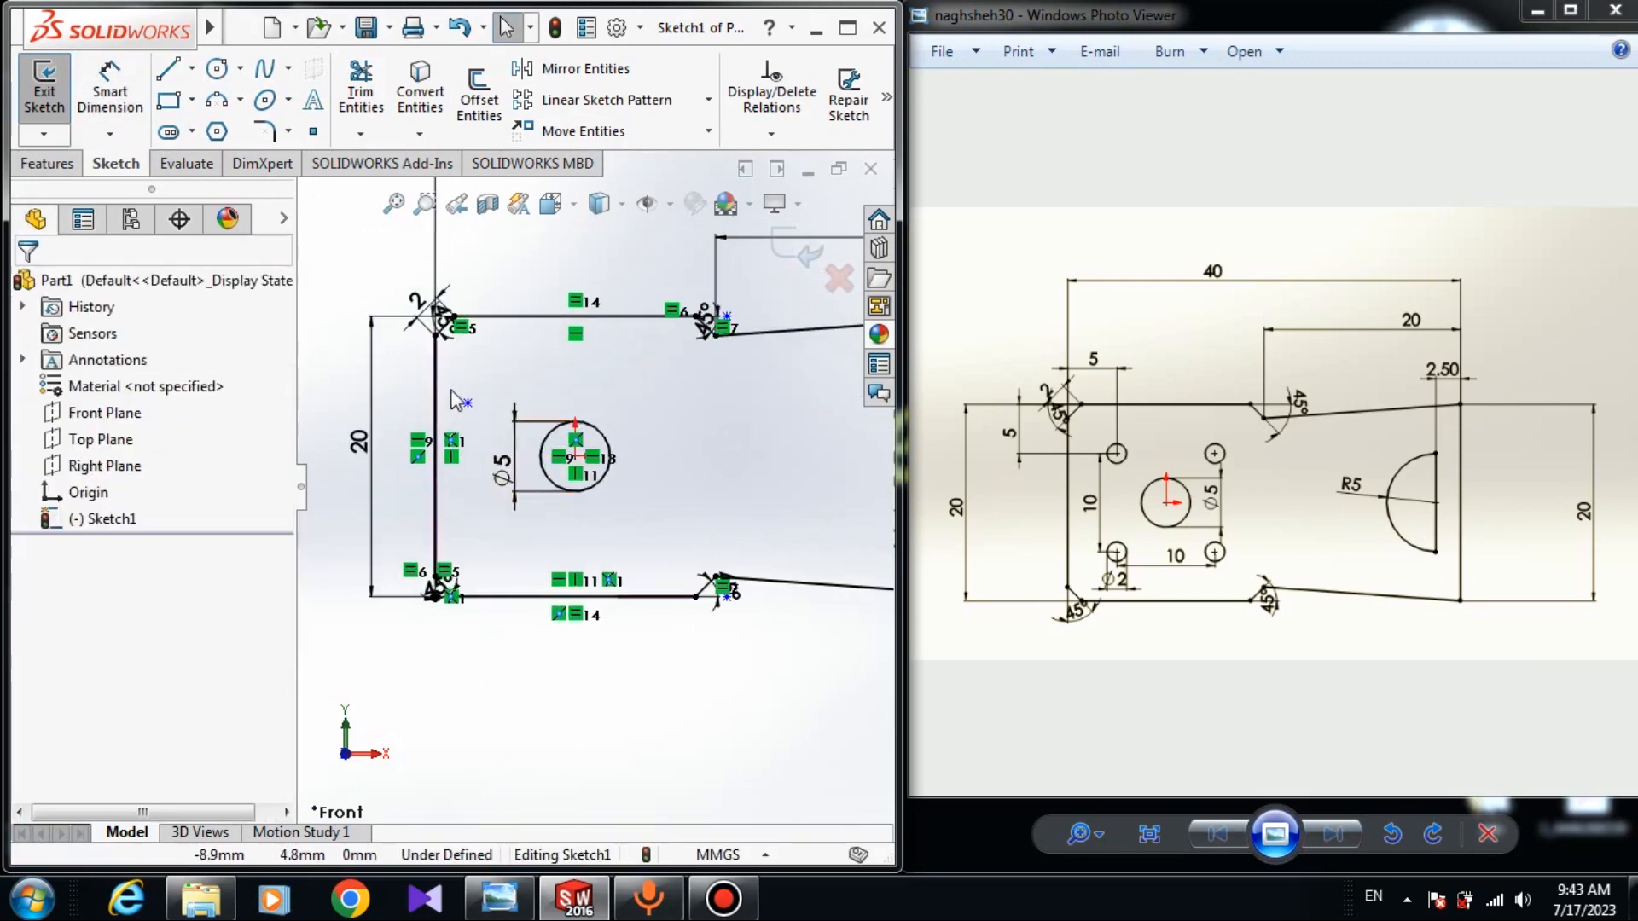
{"action": "scroll", "coordinate": [651, 452], "scroll_direction": "down", "scroll_amount": 2}
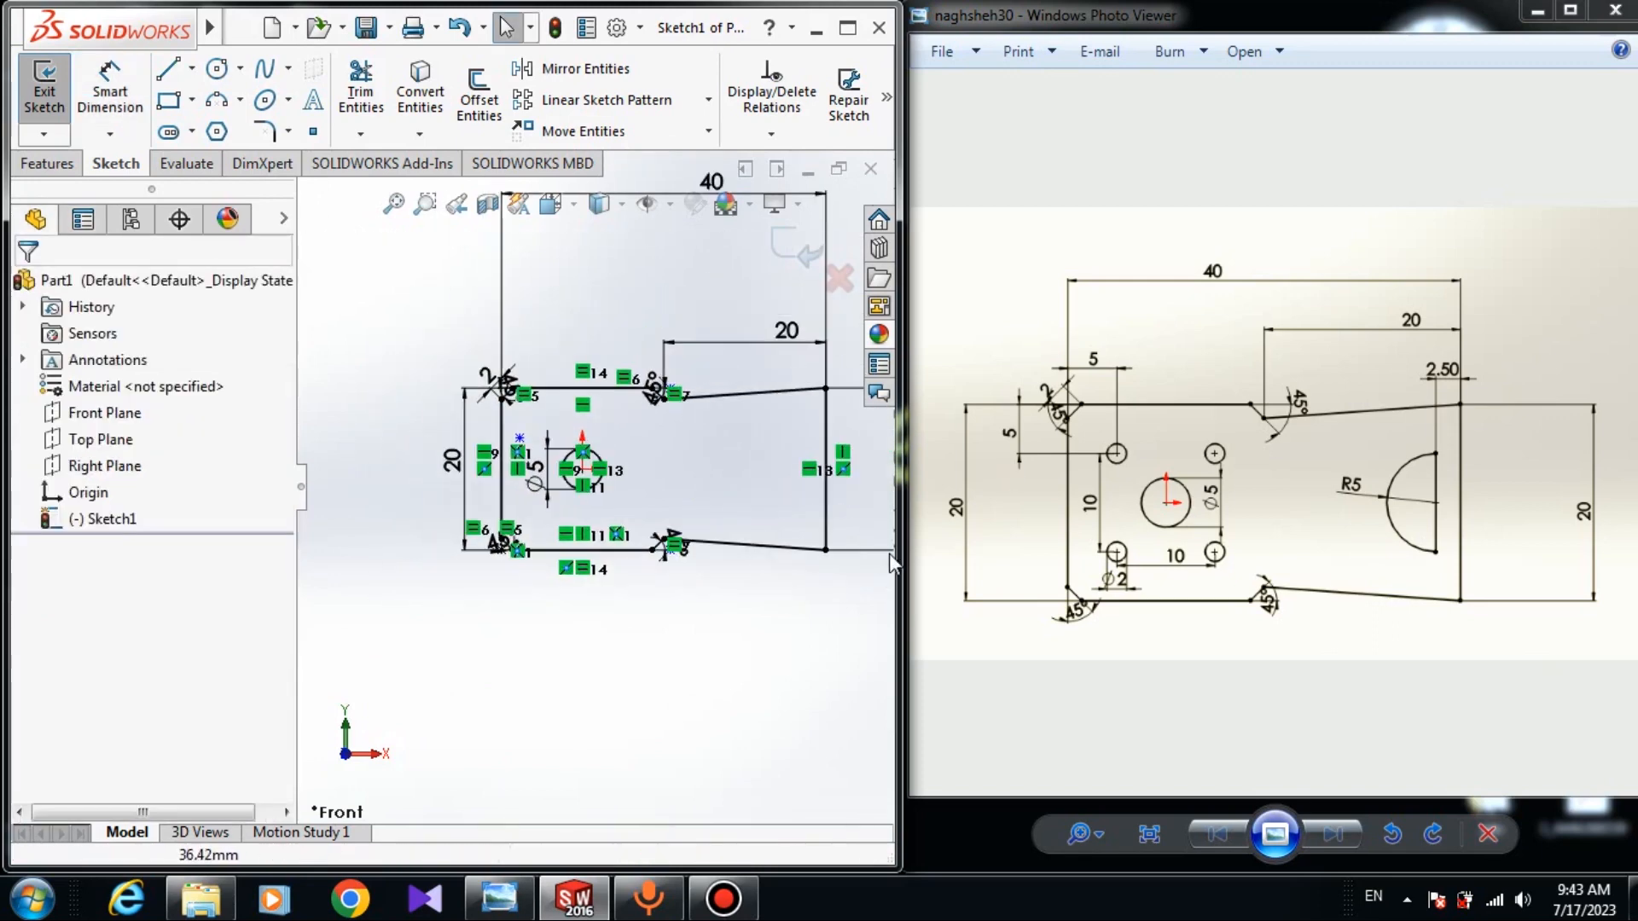
{"action": "left_click", "coordinate": [826, 550]}
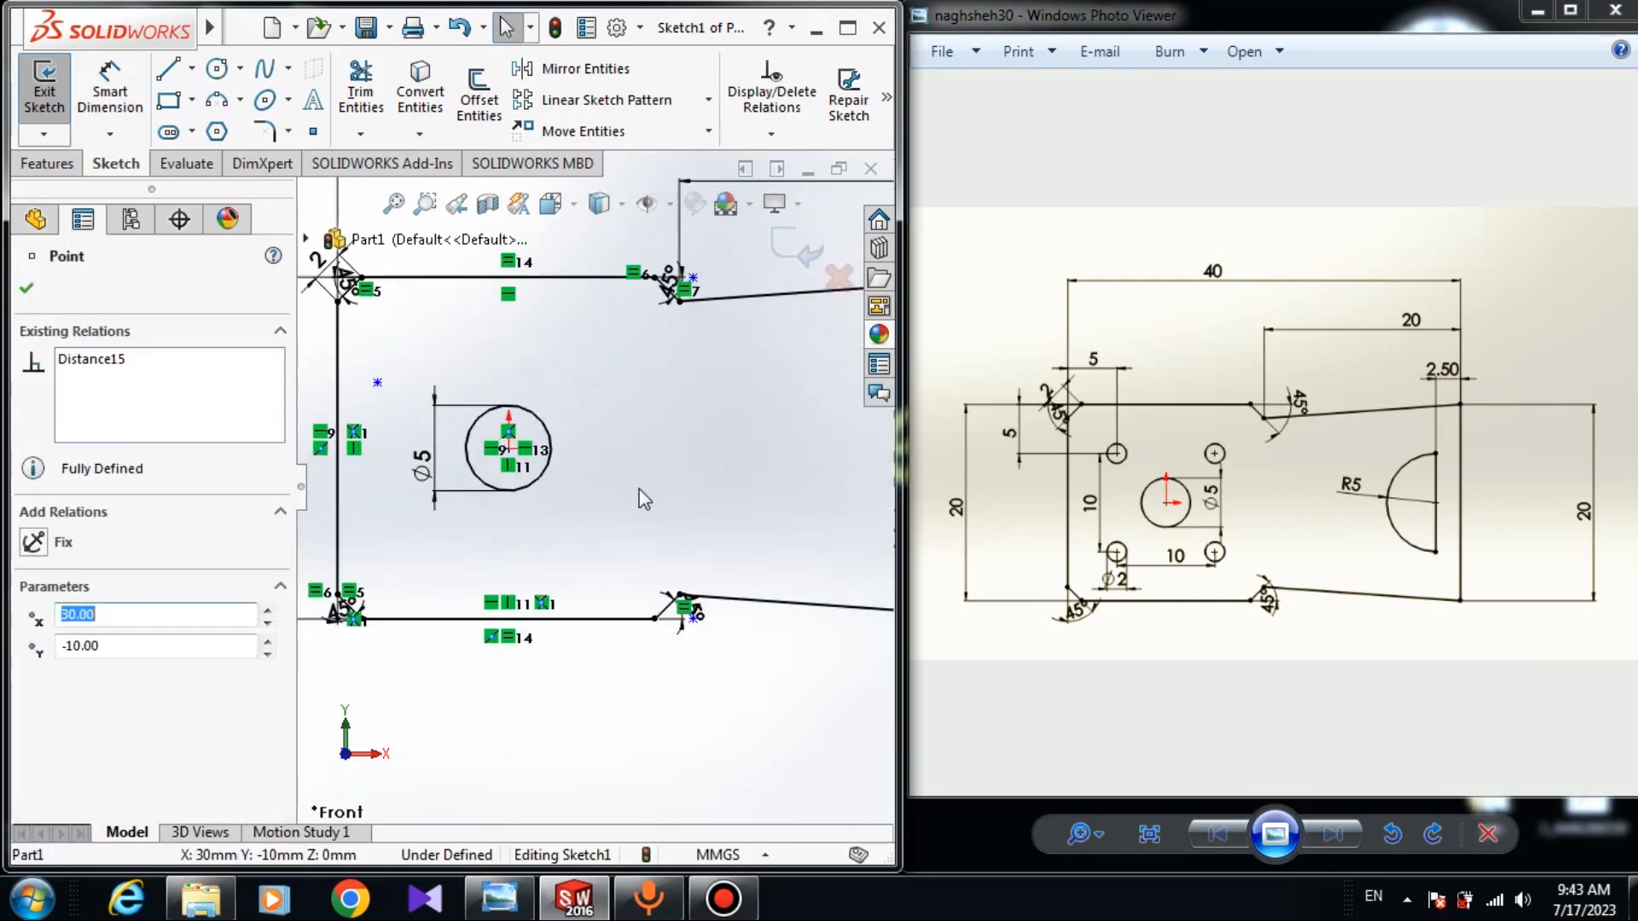
{"action": "scroll", "coordinate": [638, 489], "scroll_direction": "up", "scroll_amount": 3}
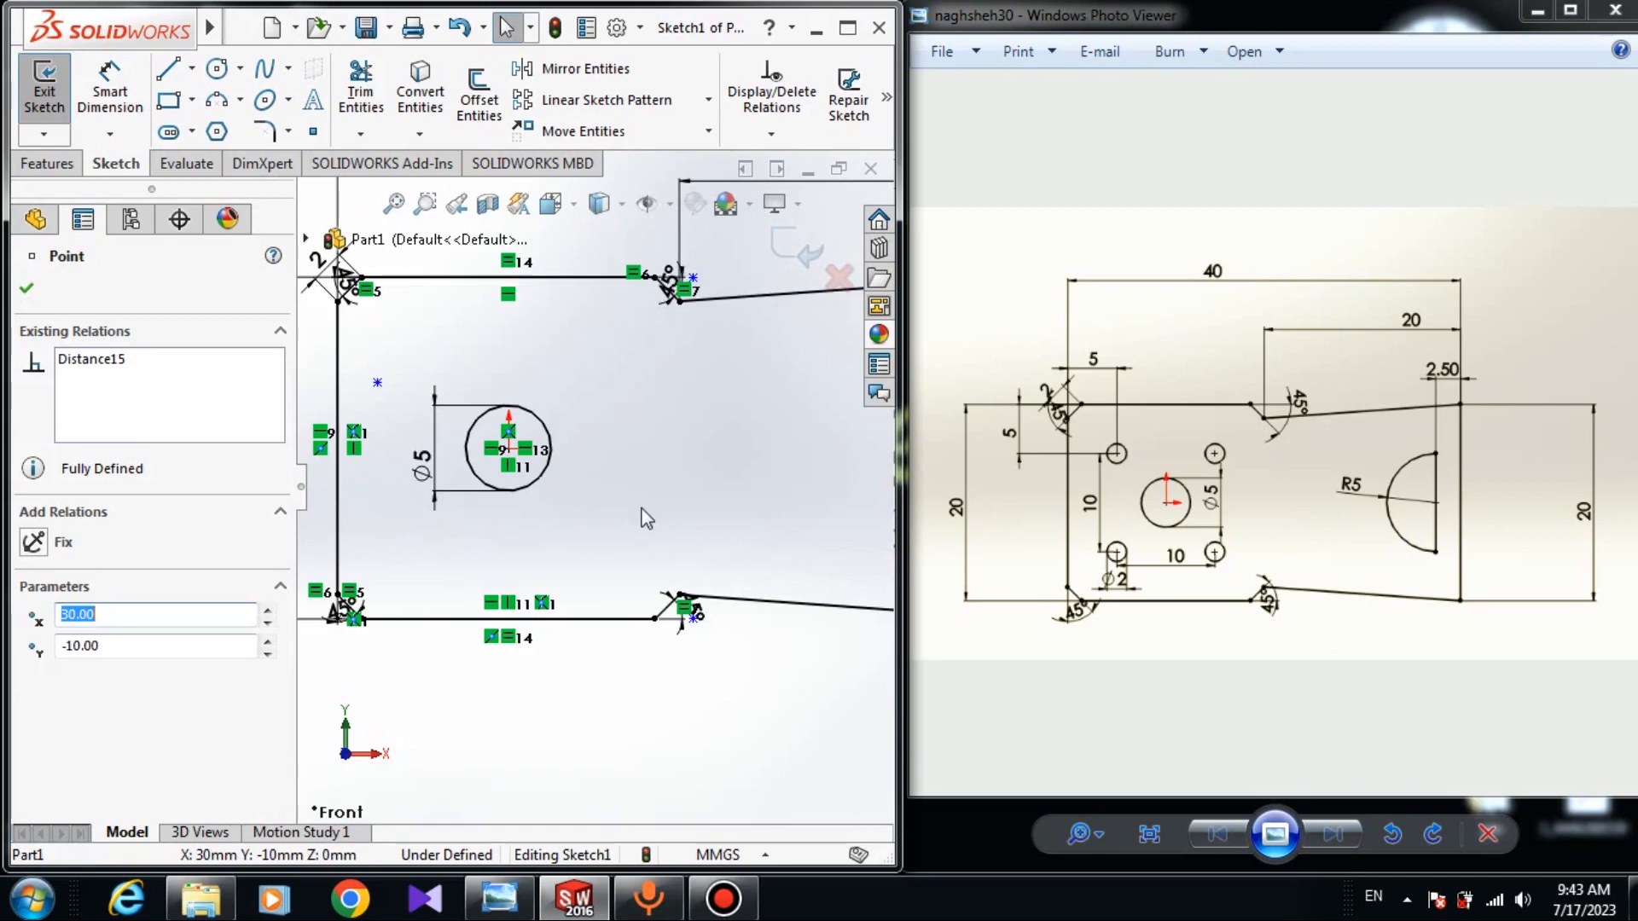
Draw a three-point arc between two vertically aligned points, bulging left into a half circle.
{"action": "left_click", "coordinate": [216, 100]}
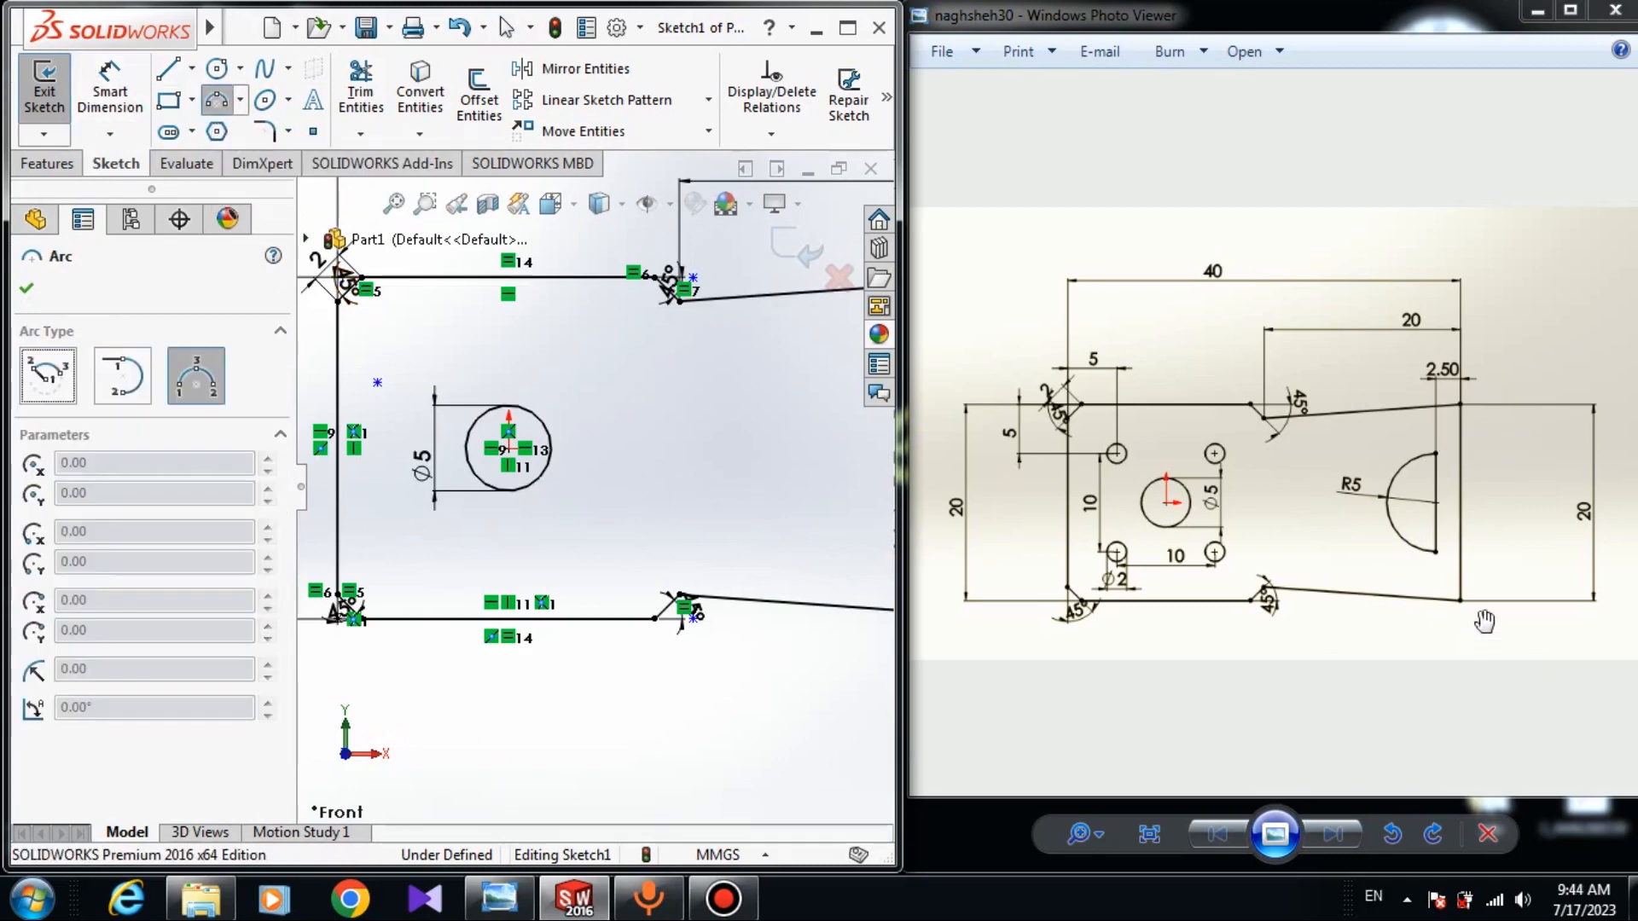
{"action": "scroll", "coordinate": [674, 491], "scroll_direction": "down", "scroll_amount": 3}
{"action": "scroll", "coordinate": [658, 464], "scroll_direction": "up", "scroll_amount": 3}
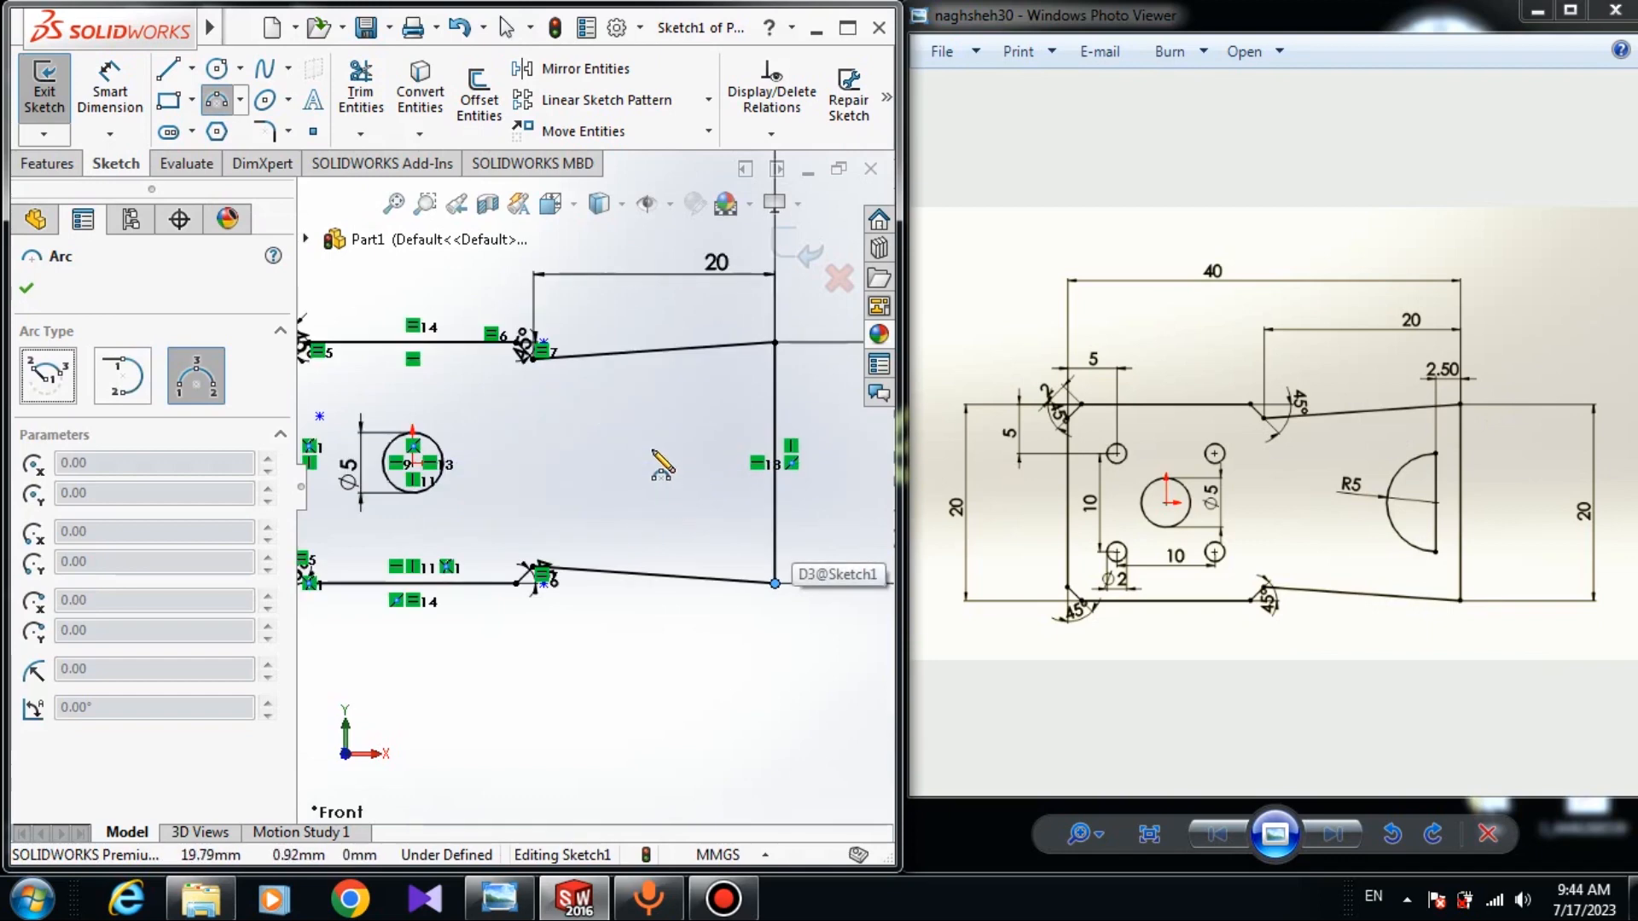
{"action": "left_click", "coordinate": [688, 418]}
{"action": "left_click", "coordinate": [688, 535]}
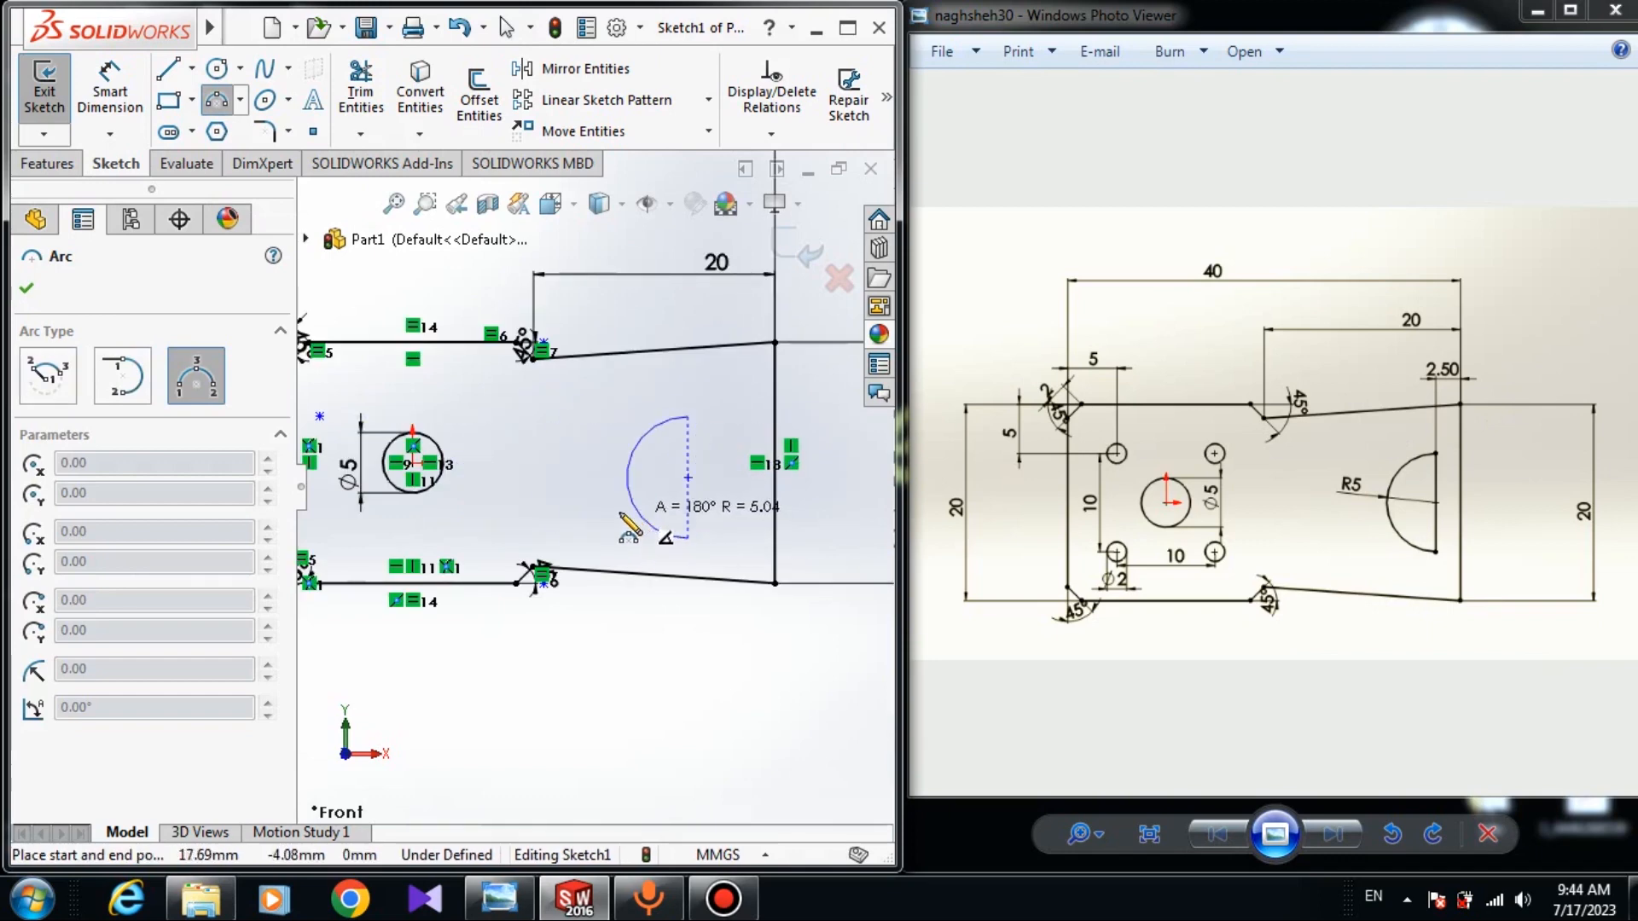
{"action": "left_click", "coordinate": [660, 514]}
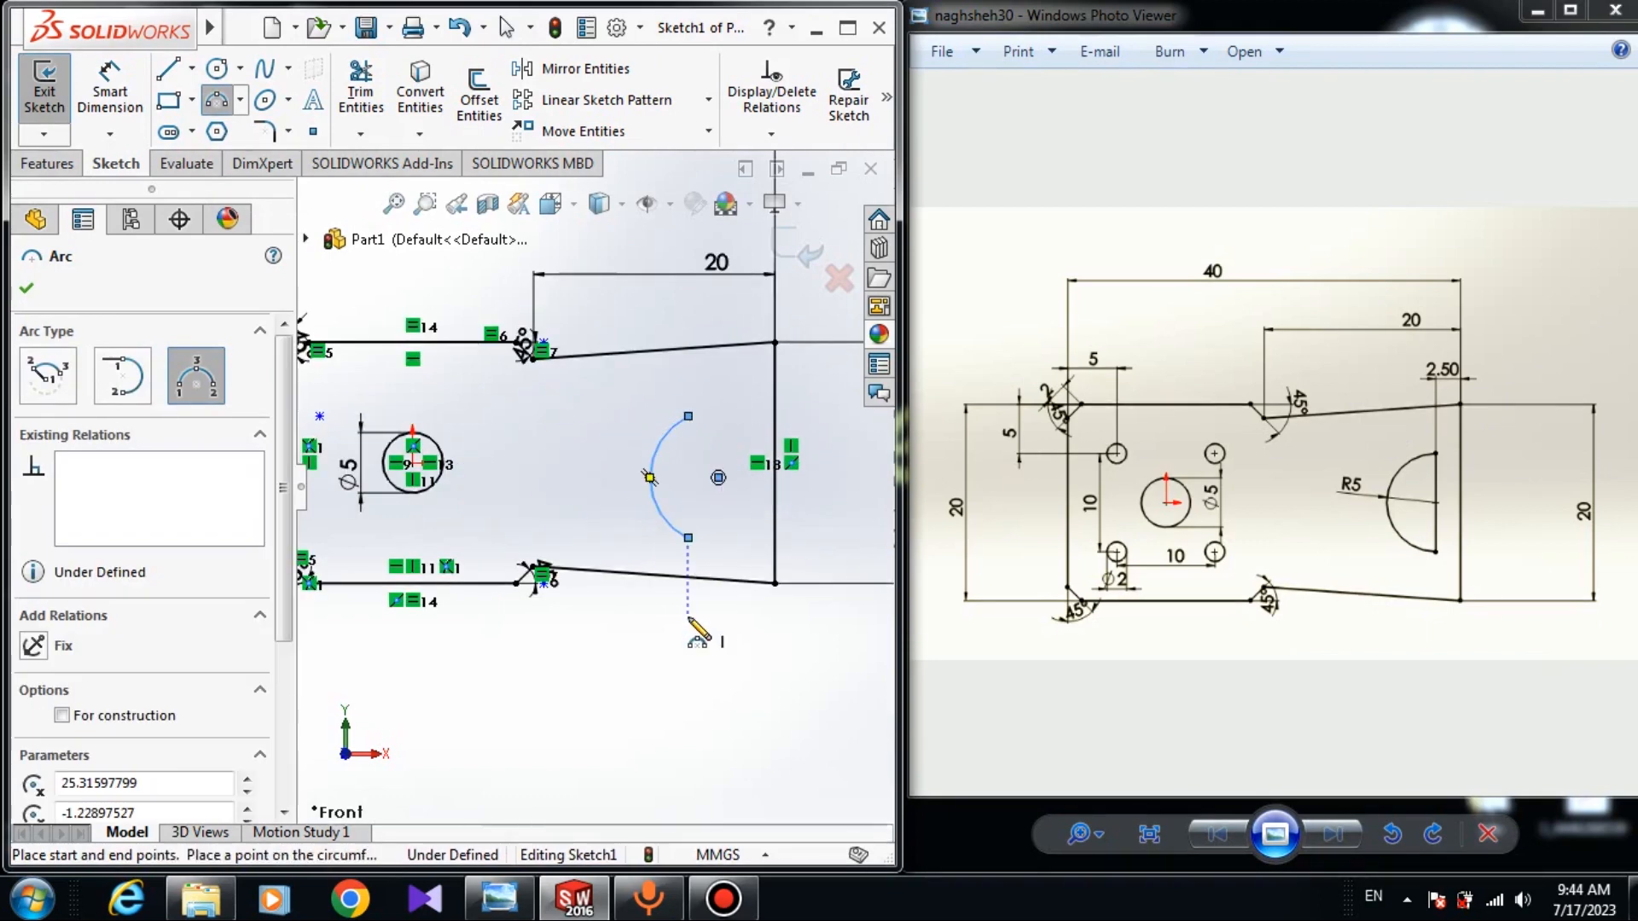
{"action": "right_click", "coordinate": [693, 546]}
{"action": "left_click", "coordinate": [721, 636]}
Close the notch with a vertical line joining the arc's top and bottom ends.
{"action": "left_click", "coordinate": [168, 70]}
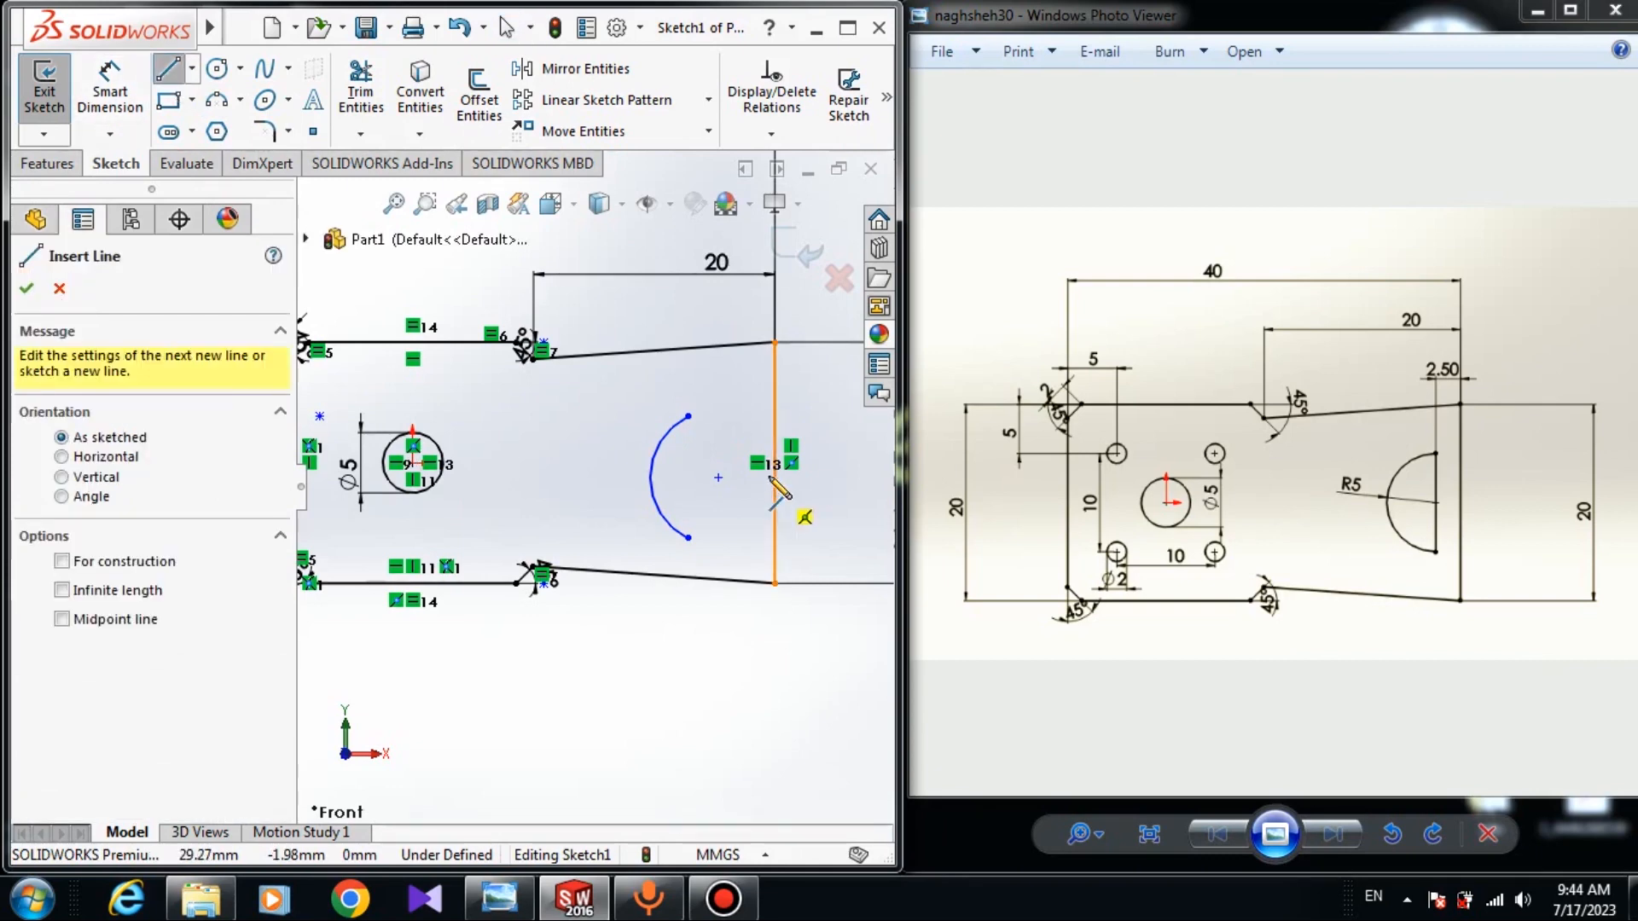
{"action": "left_click", "coordinate": [687, 418]}
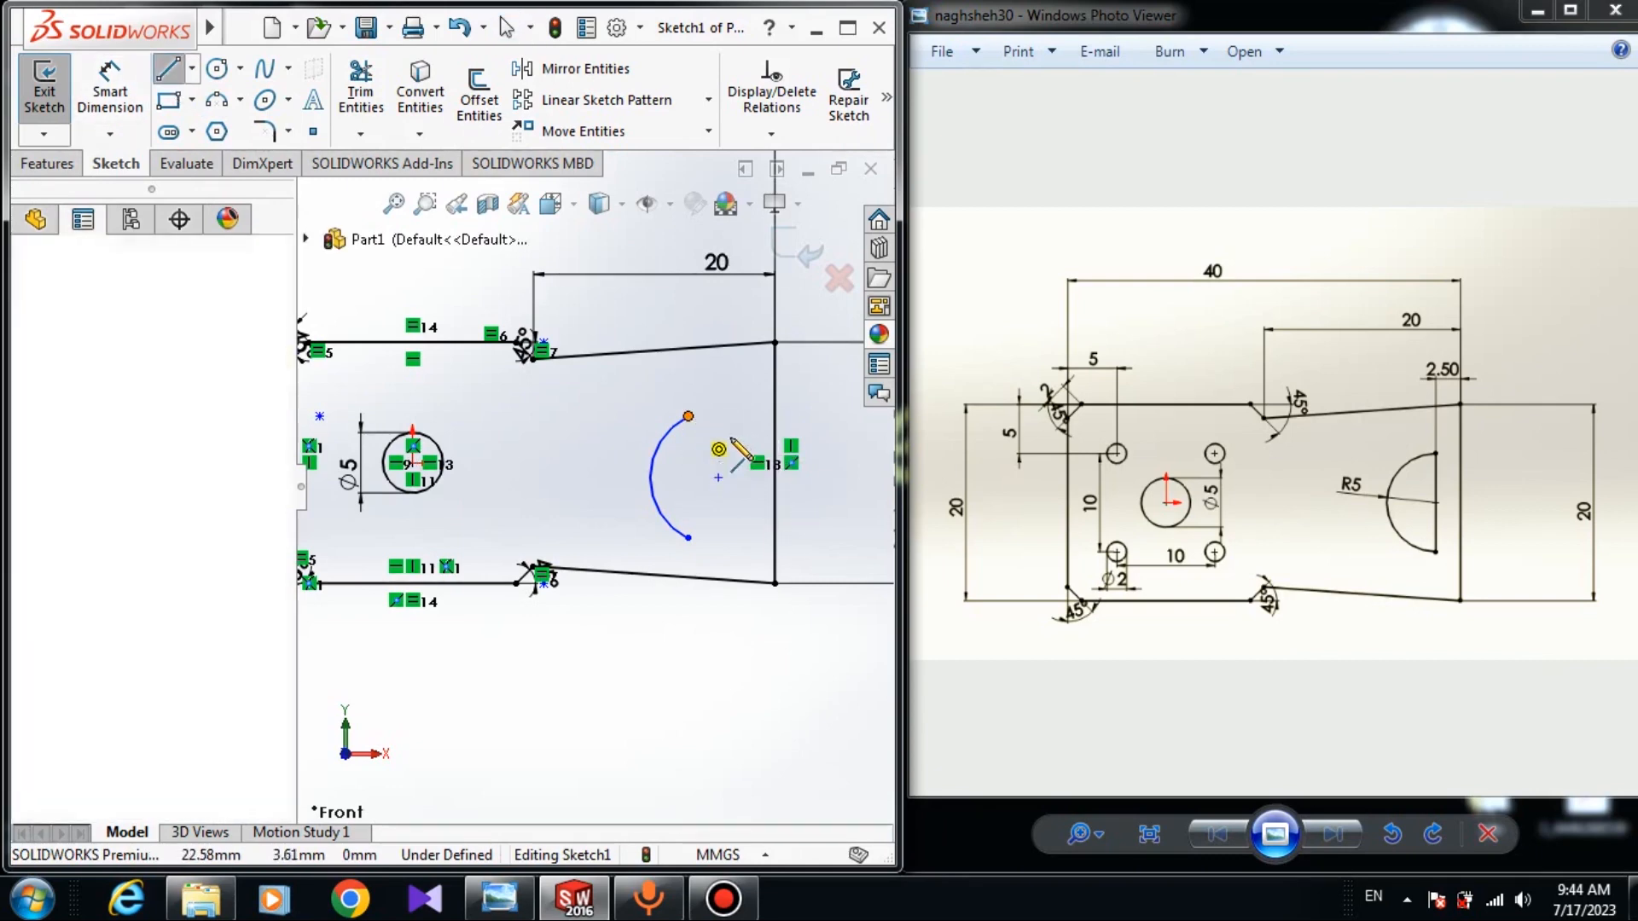
{"action": "left_click", "coordinate": [688, 537]}
{"action": "right_click", "coordinate": [701, 543]}
{"action": "left_click", "coordinate": [754, 643]}
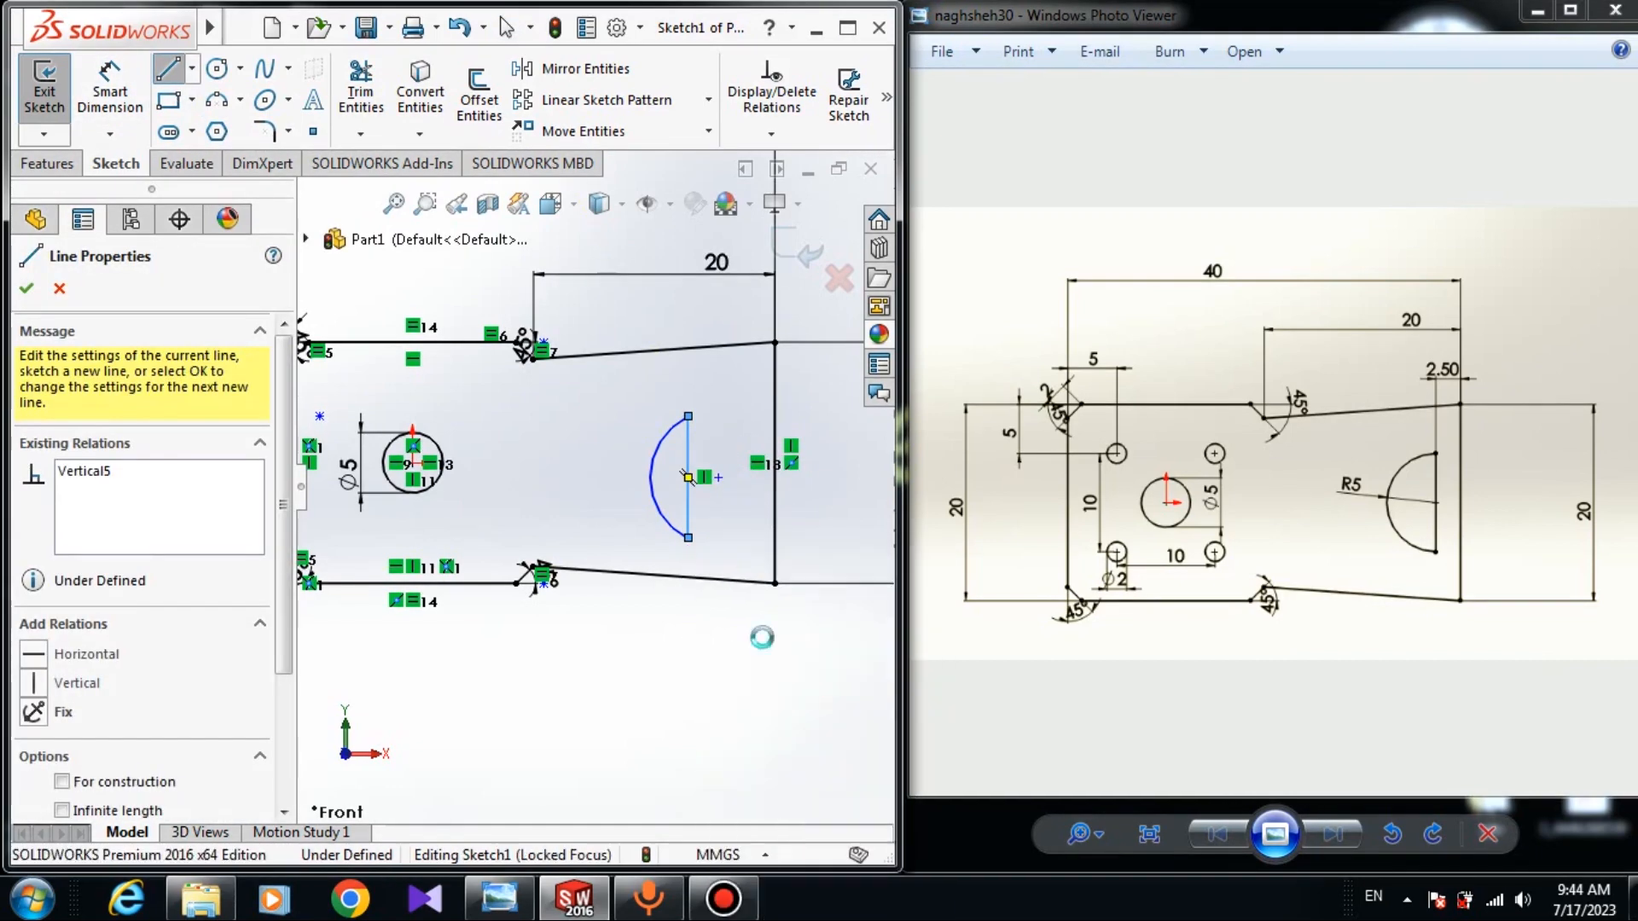
Make the notch arc's centre point coincident with its straight edge.
{"action": "scroll", "coordinate": [758, 472], "scroll_direction": "down", "scroll_amount": 4}
{"action": "scroll", "coordinate": [694, 522], "scroll_direction": "down", "scroll_amount": 3}
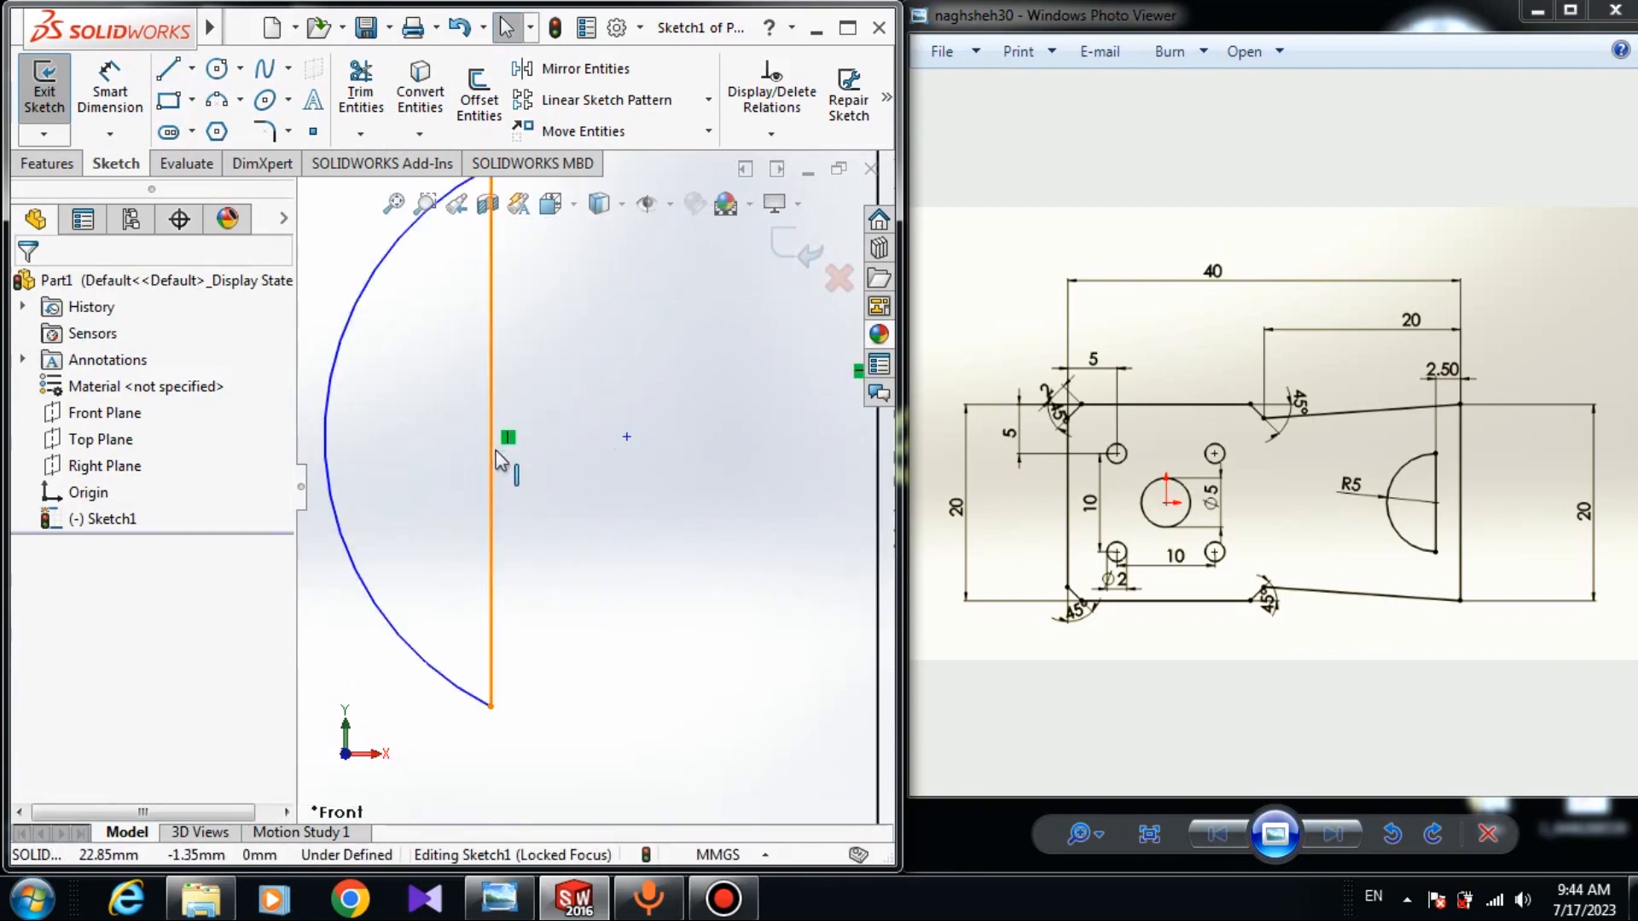
{"action": "left_click", "coordinate": [628, 438]}
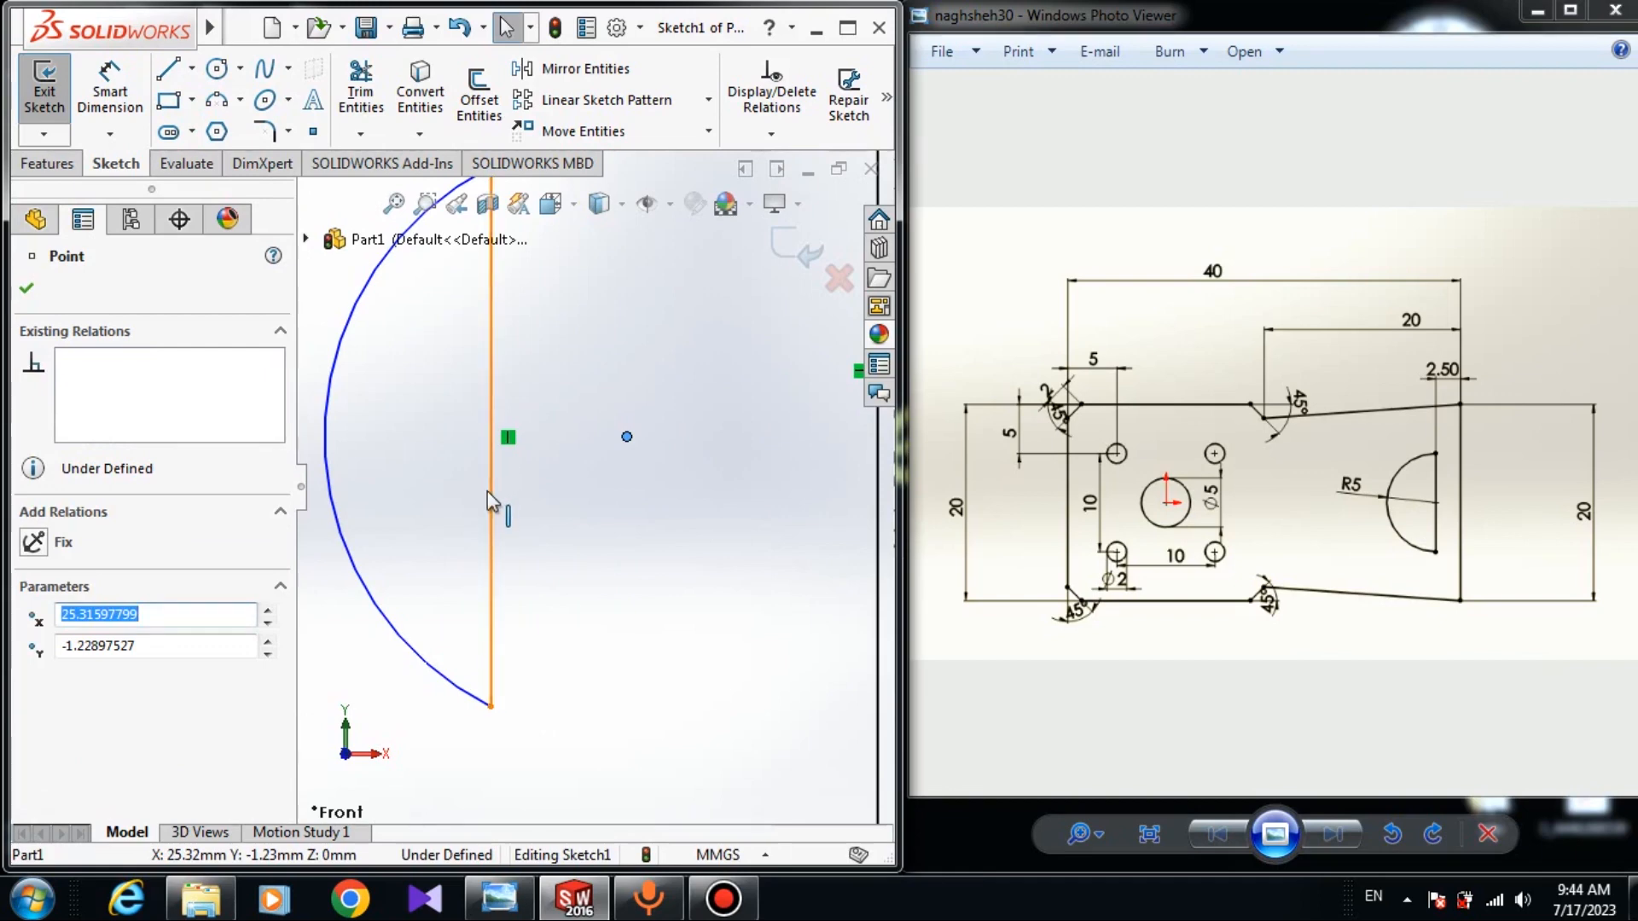
{"action": "left_click", "coordinate": [490, 495], "text": "ctrl"}
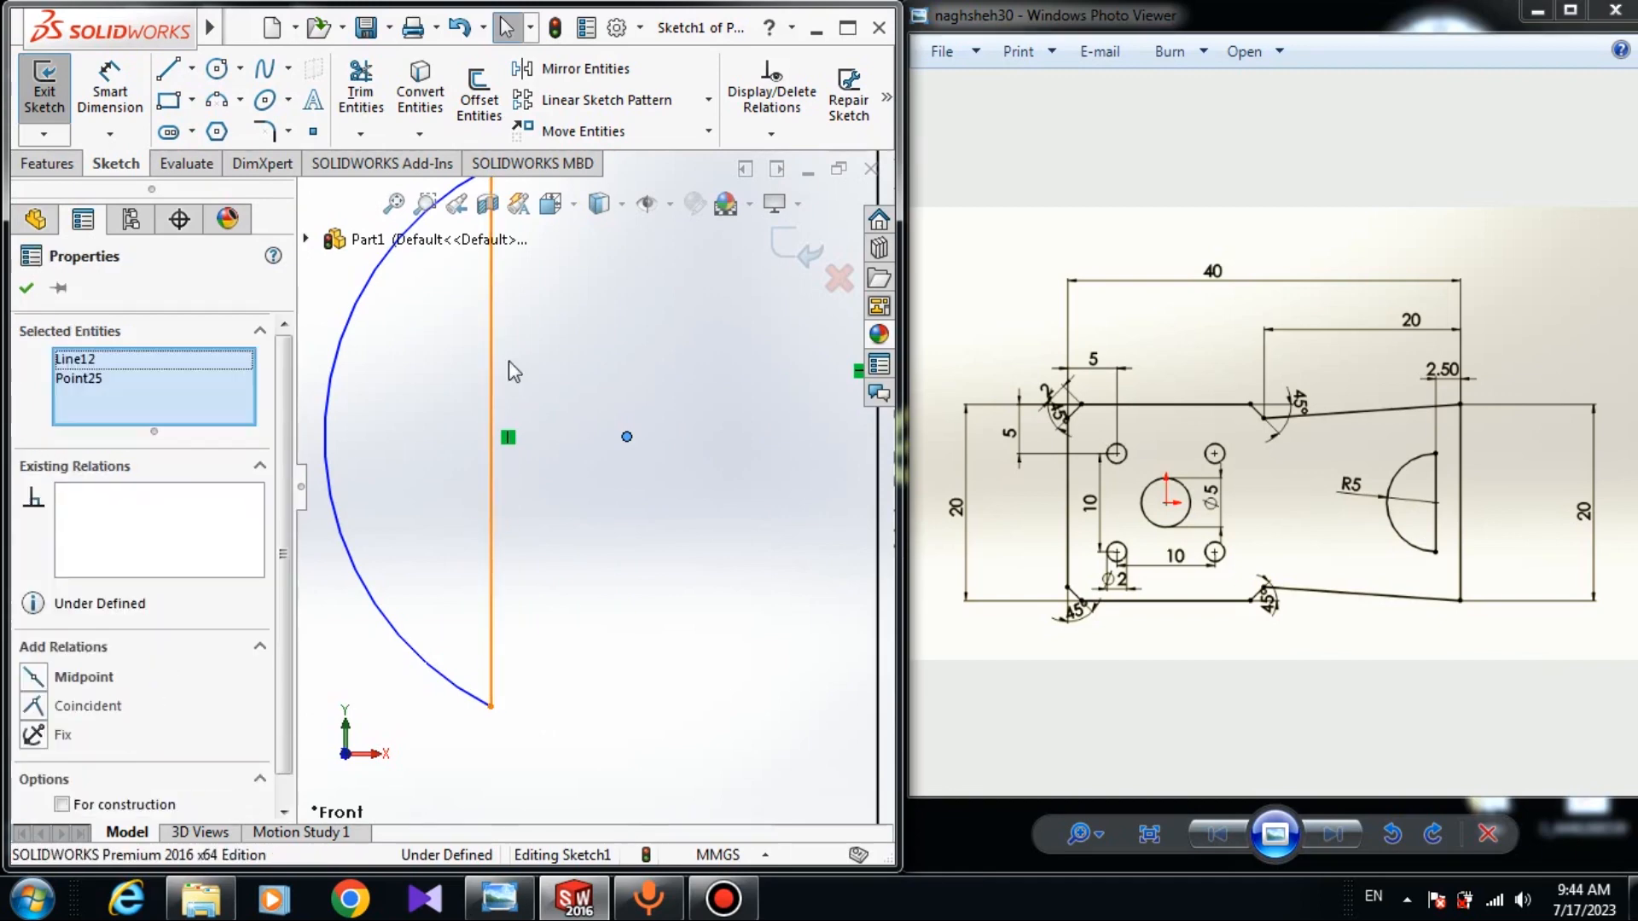
{"action": "left_click", "coordinate": [38, 708]}
{"action": "left_click", "coordinate": [585, 557]}
{"action": "scroll", "coordinate": [490, 606], "scroll_direction": "up", "scroll_amount": 5}
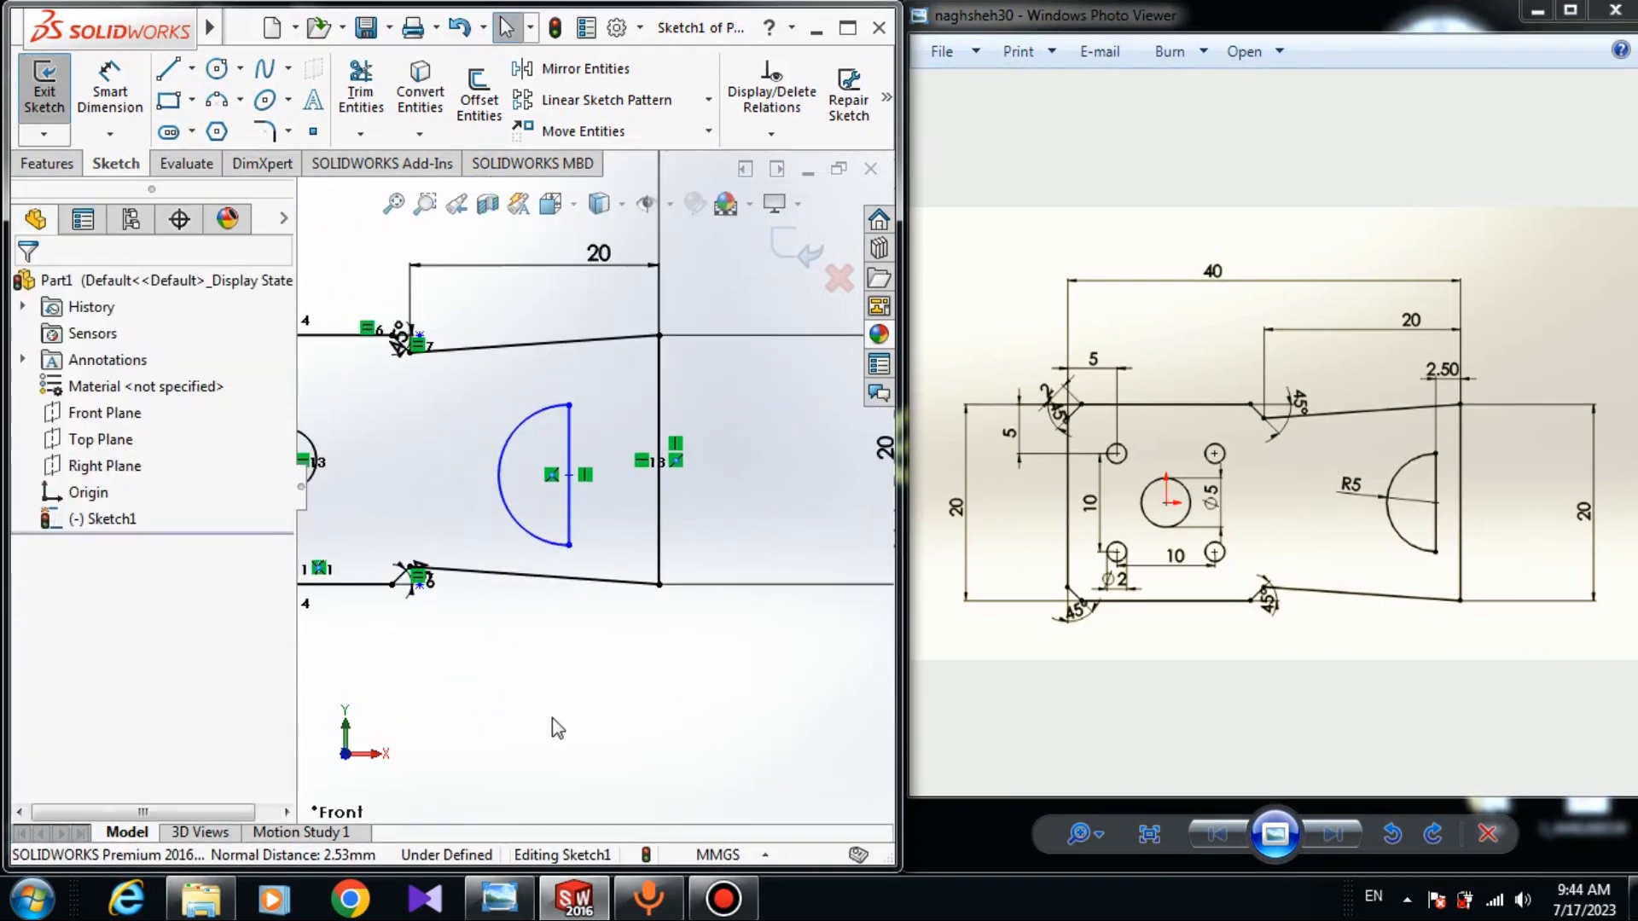
Give the notch arc a radius dimension of 5.
{"action": "right_click_drag", "start_coordinate": [556, 727], "coordinate": [566, 632]}
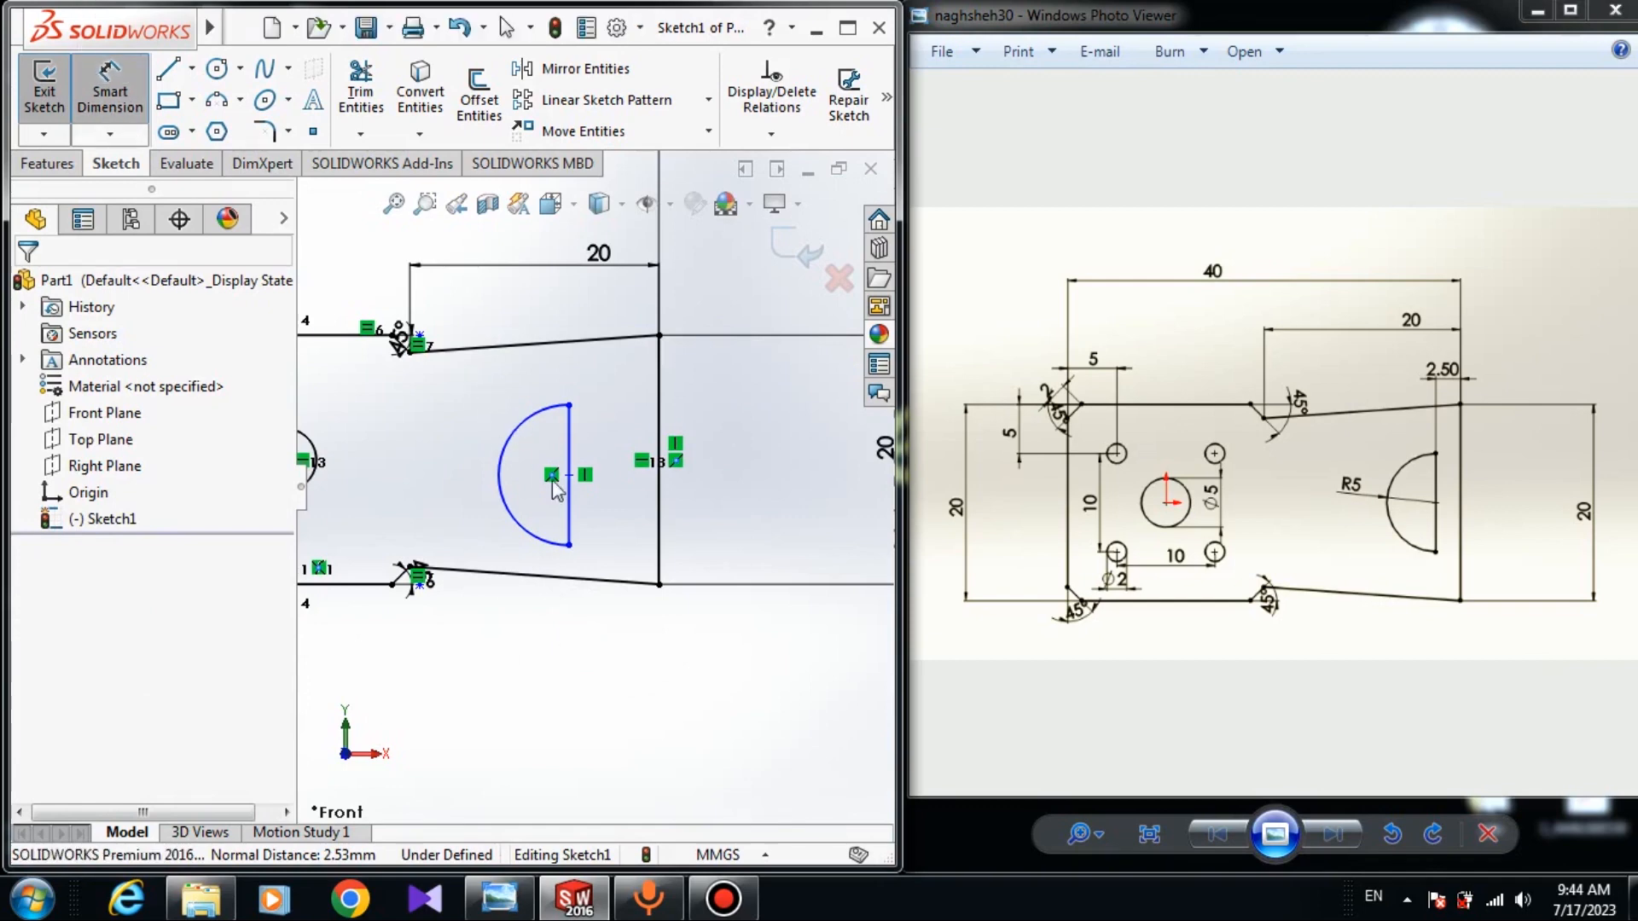
{"action": "left_click", "coordinate": [513, 431]}
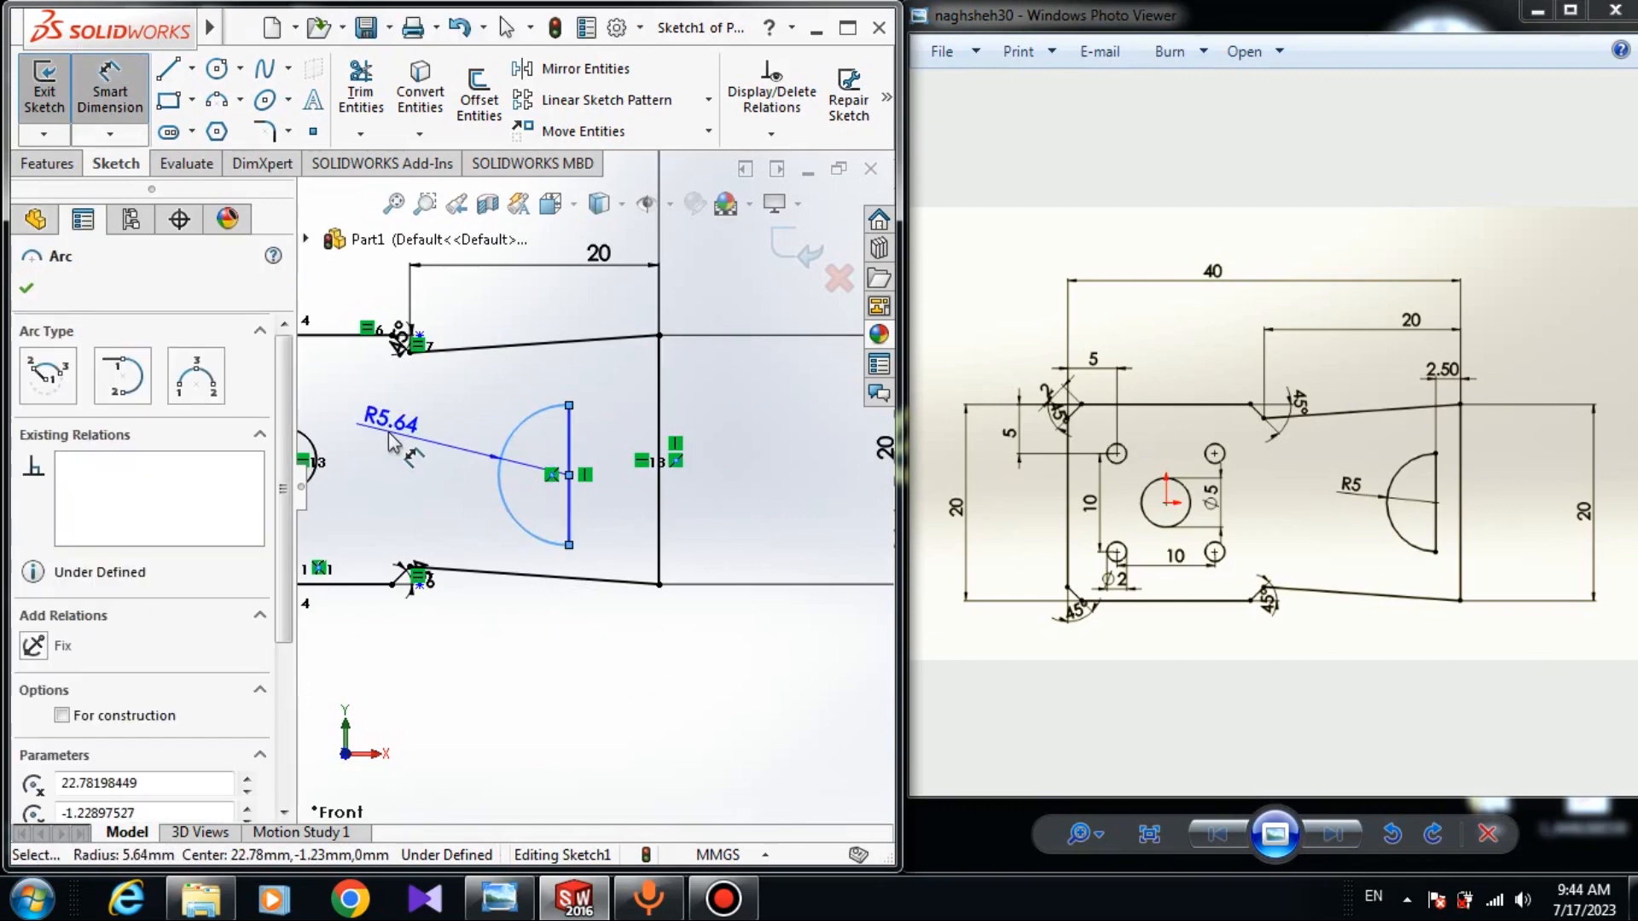
{"action": "left_click", "coordinate": [388, 436]}
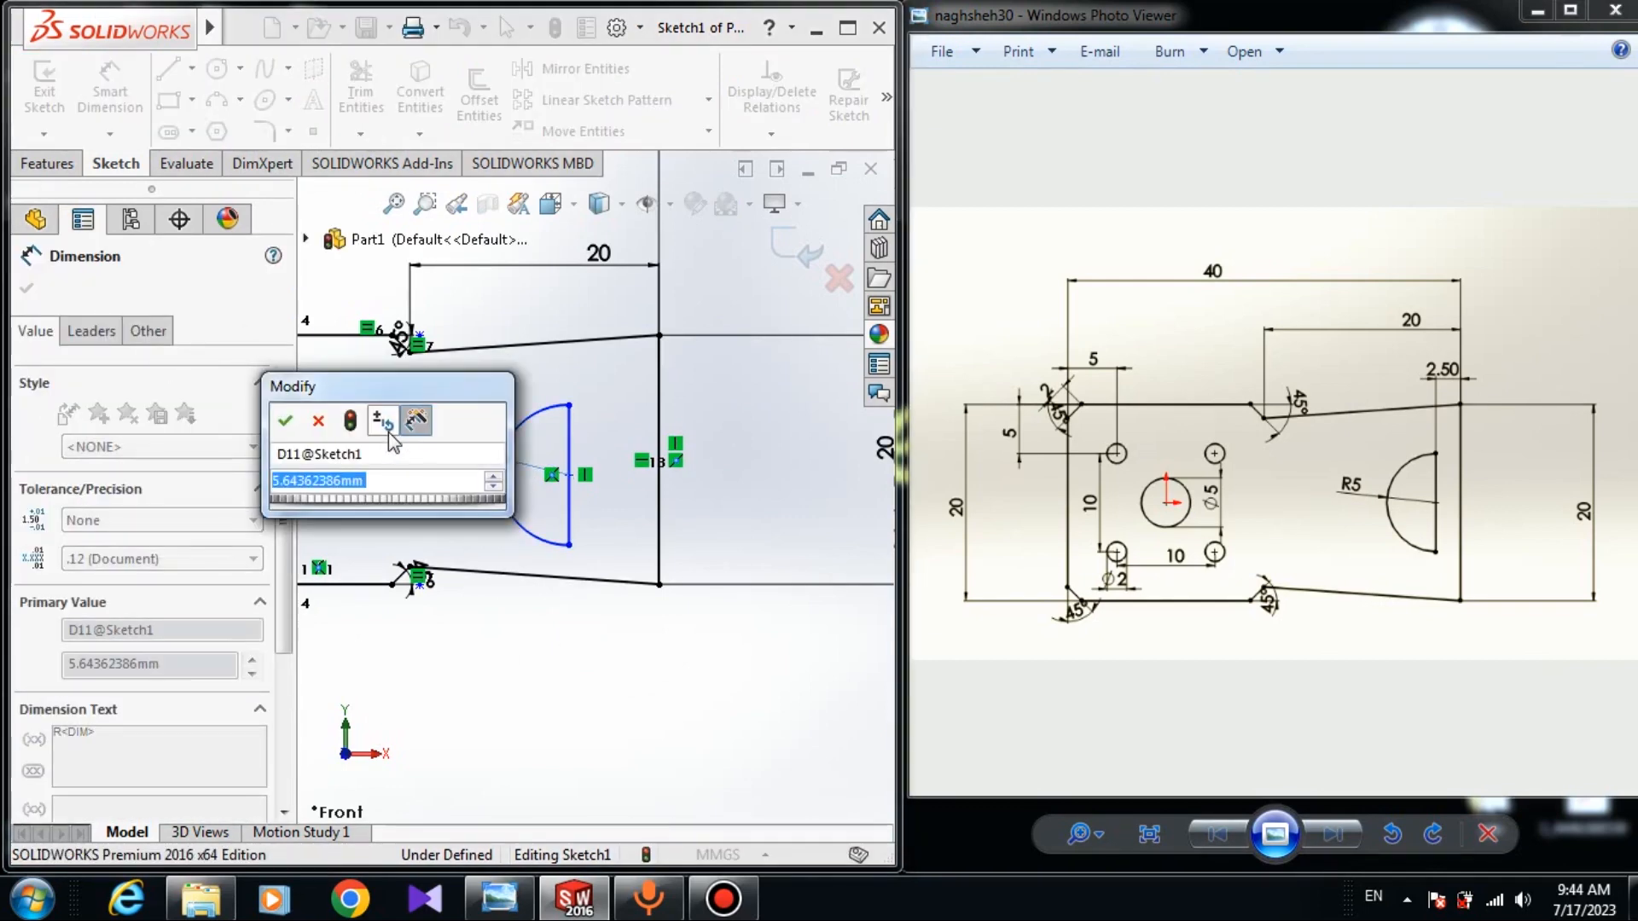
{"action": "type", "text": "5"}
{"action": "key", "text": "Return"}
{"action": "key", "text": "Escape"}
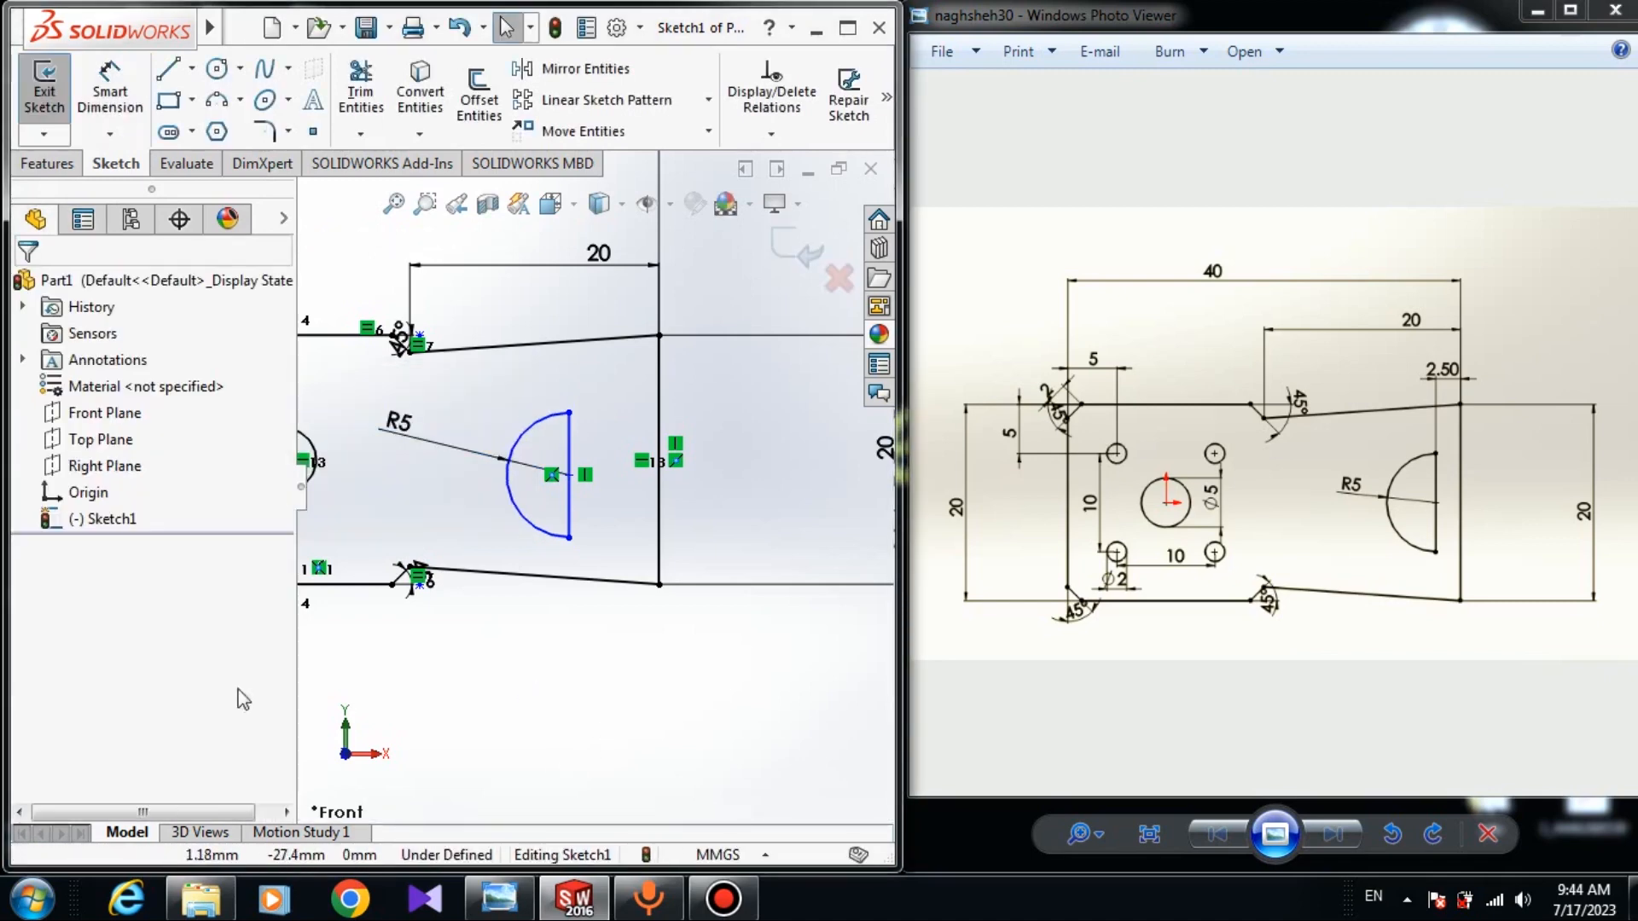
Toggle Smart Dimension on and off without adding further dimensions.
{"action": "right_click", "coordinate": [648, 644]}
{"action": "left_click", "coordinate": [527, 735]}
{"action": "right_click_drag", "start_coordinate": [527, 721], "coordinate": [553, 510]}
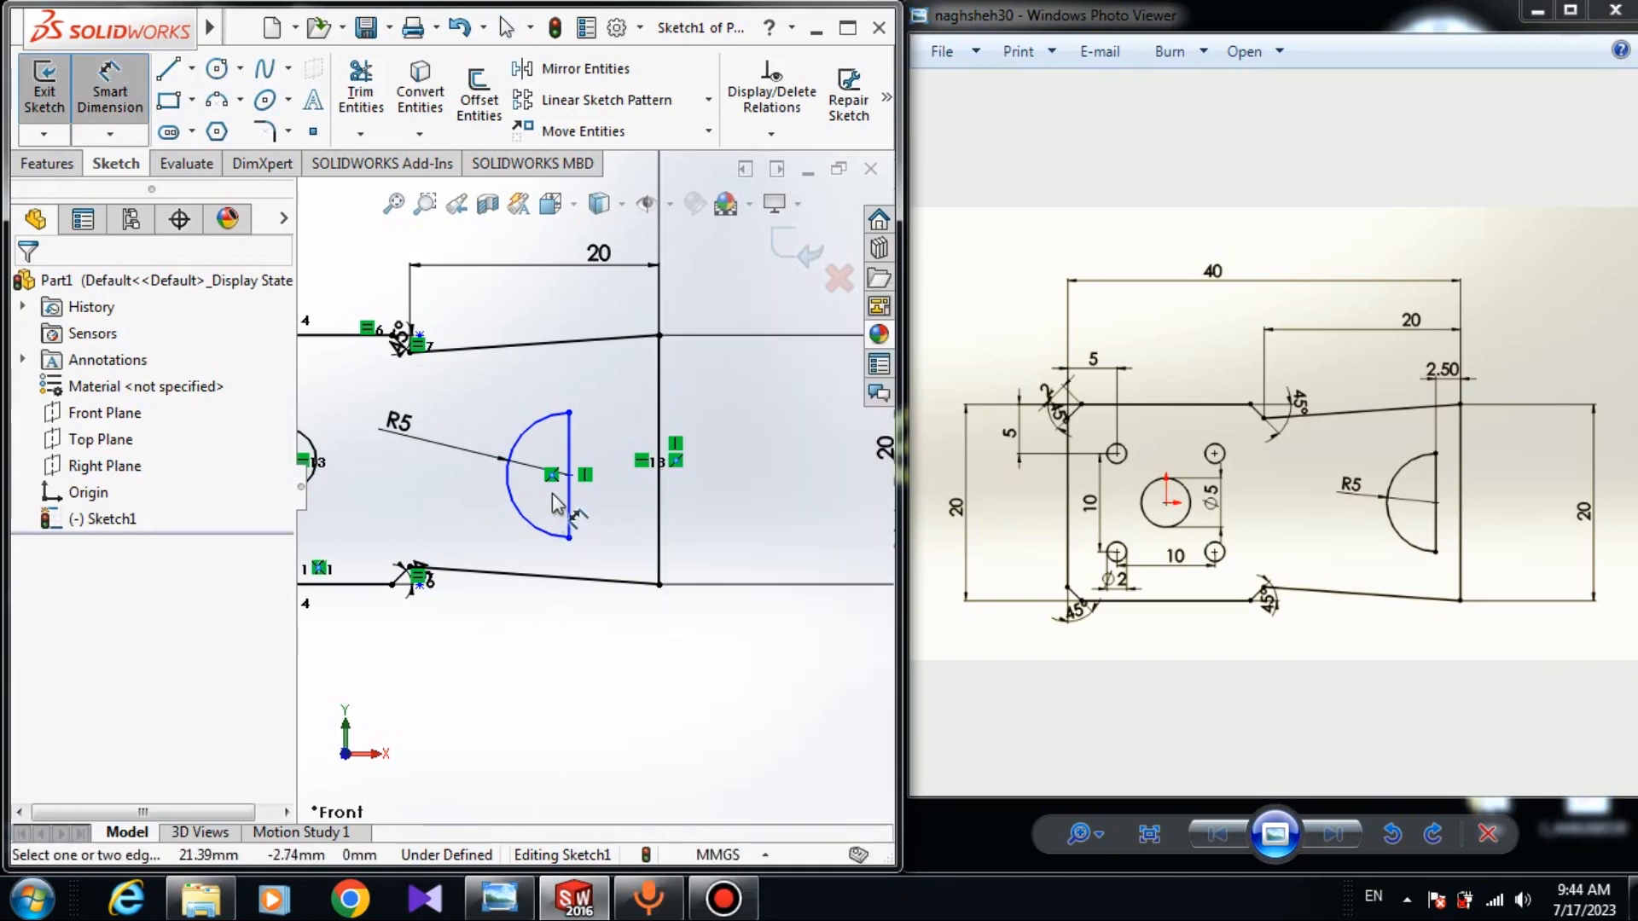
{"action": "key", "text": "Escape"}
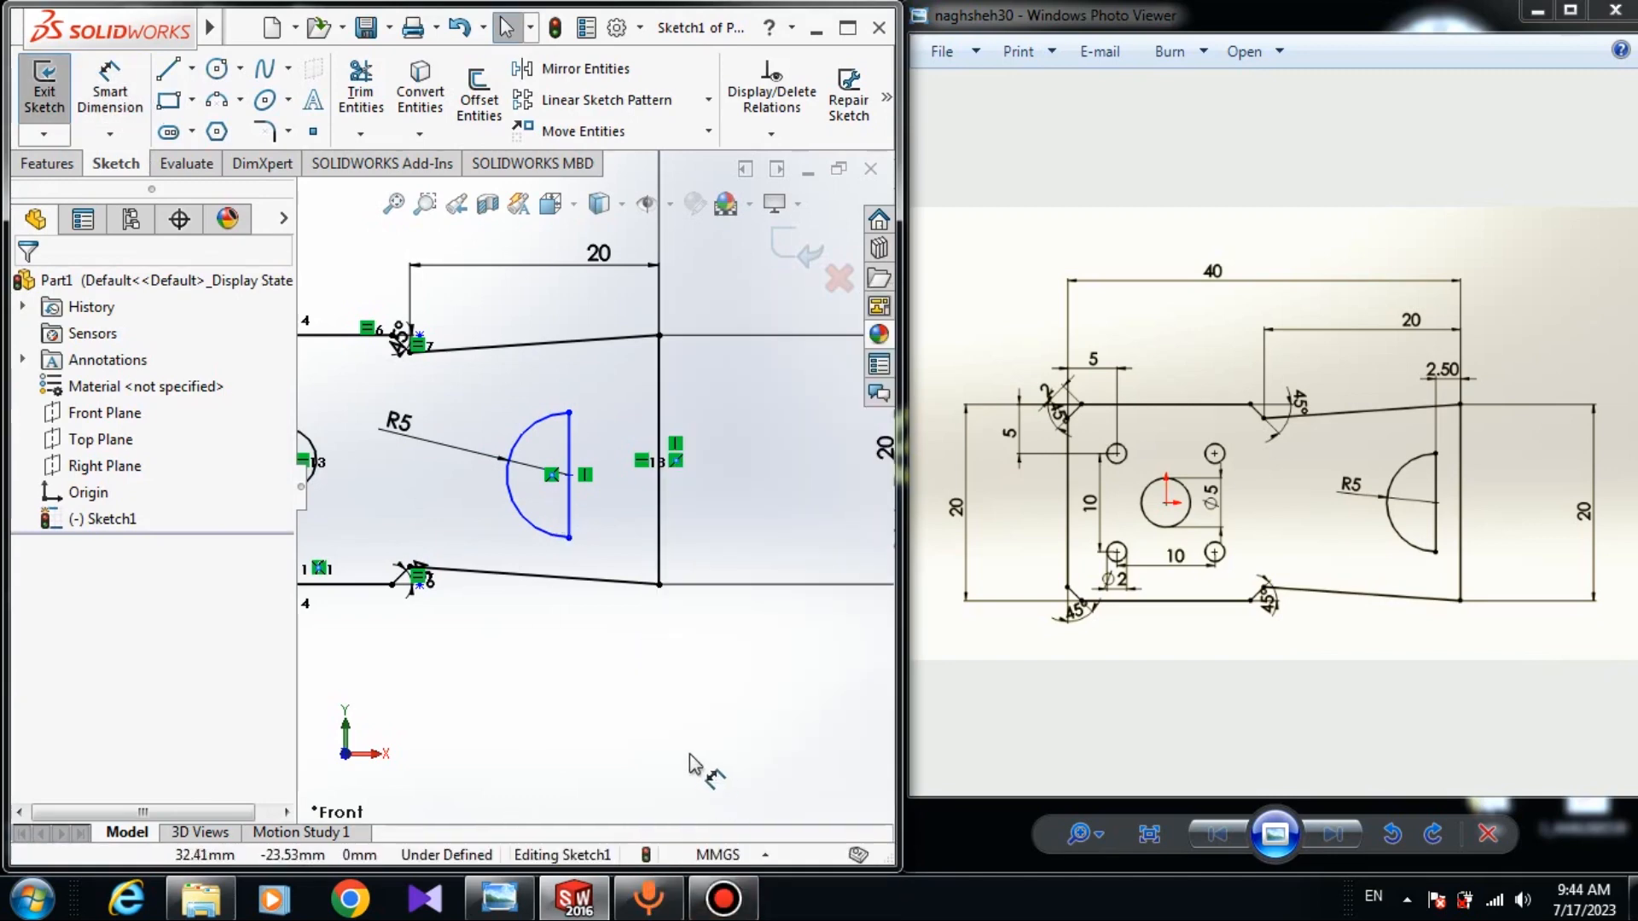
{"action": "right_click_drag", "start_coordinate": [696, 691], "coordinate": [695, 614]}
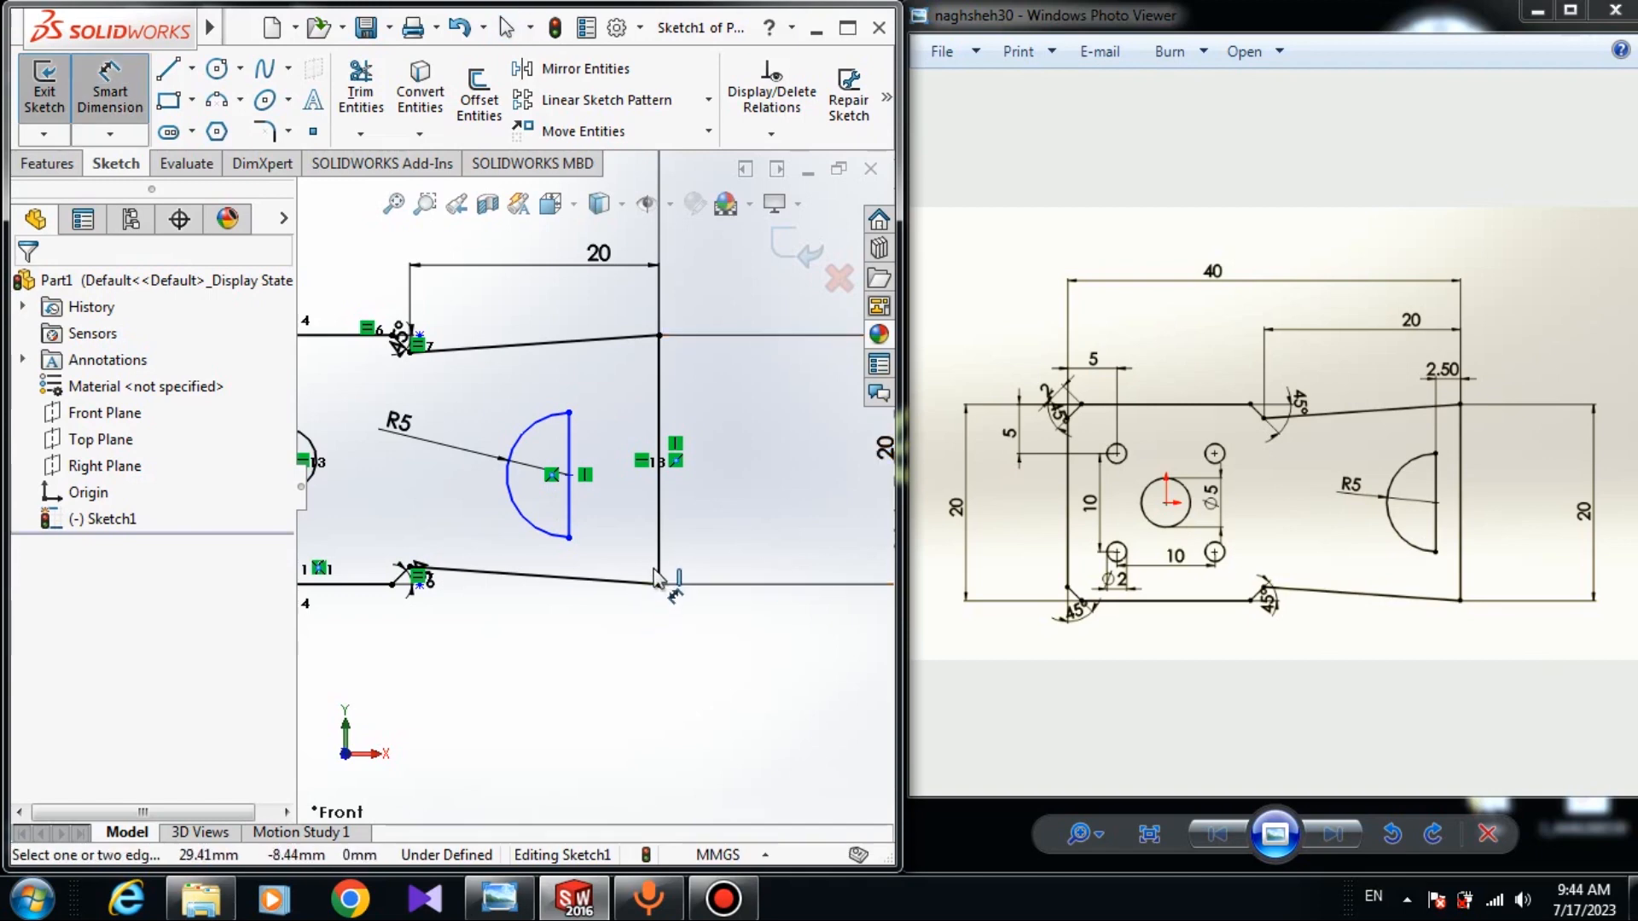
{"action": "key", "text": "Escape"}
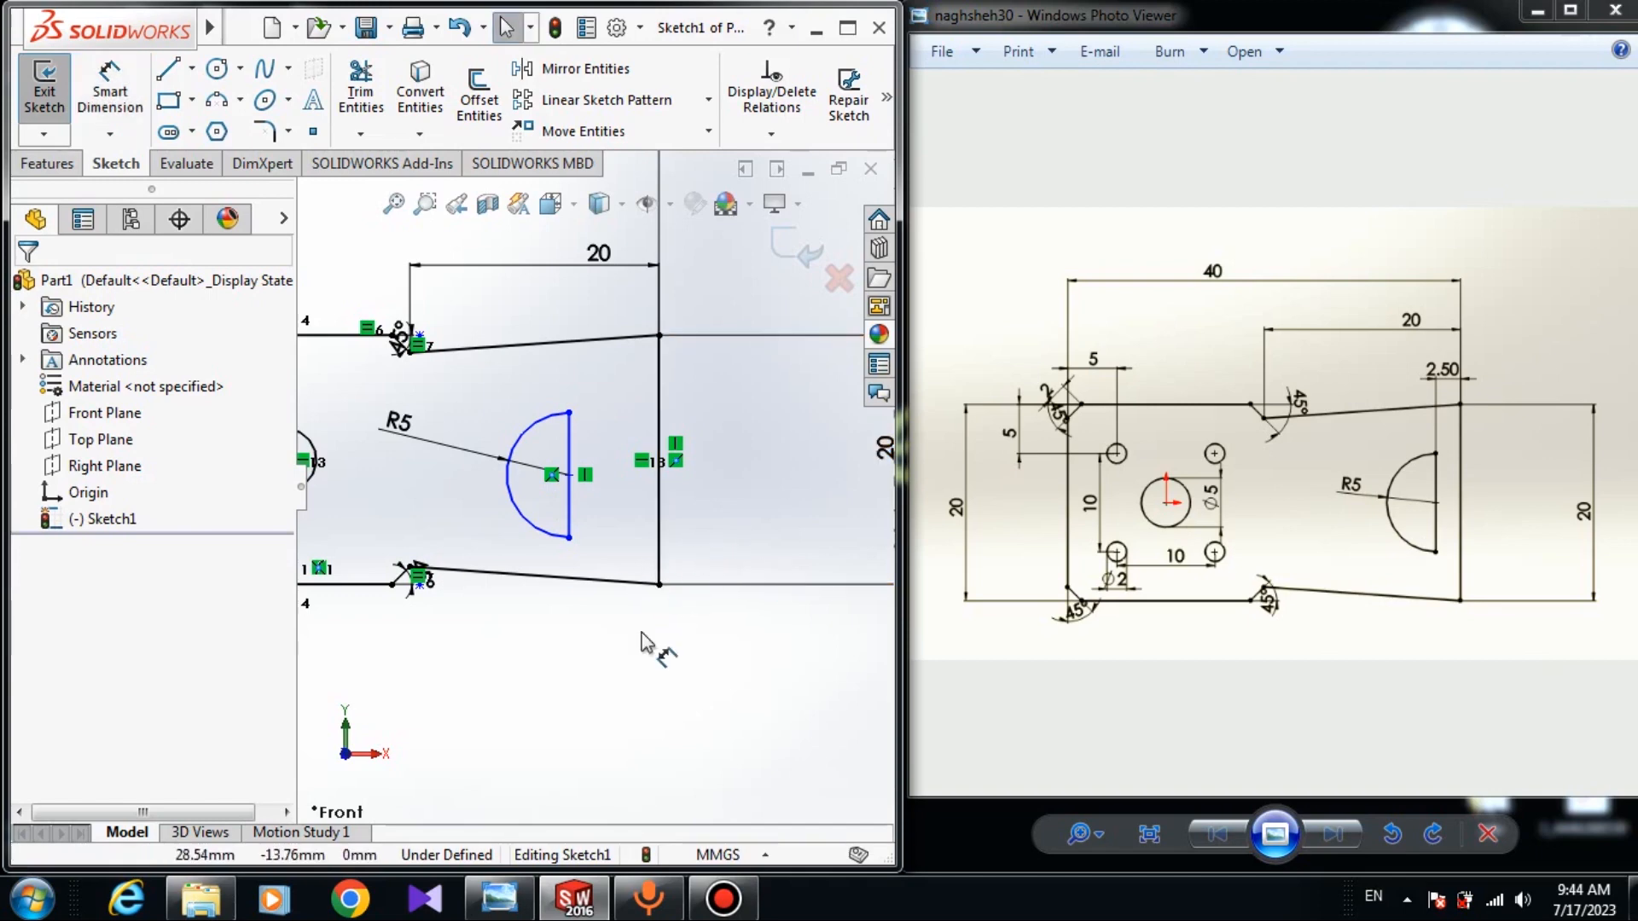
Level the notch centre horizontally with the central circle's centre and slide the notch right.
{"action": "left_click", "coordinate": [571, 474]}
{"action": "scroll", "coordinate": [494, 503], "scroll_direction": "up", "scroll_amount": 3}
{"action": "scroll", "coordinate": [494, 503], "scroll_direction": "down", "scroll_amount": 3}
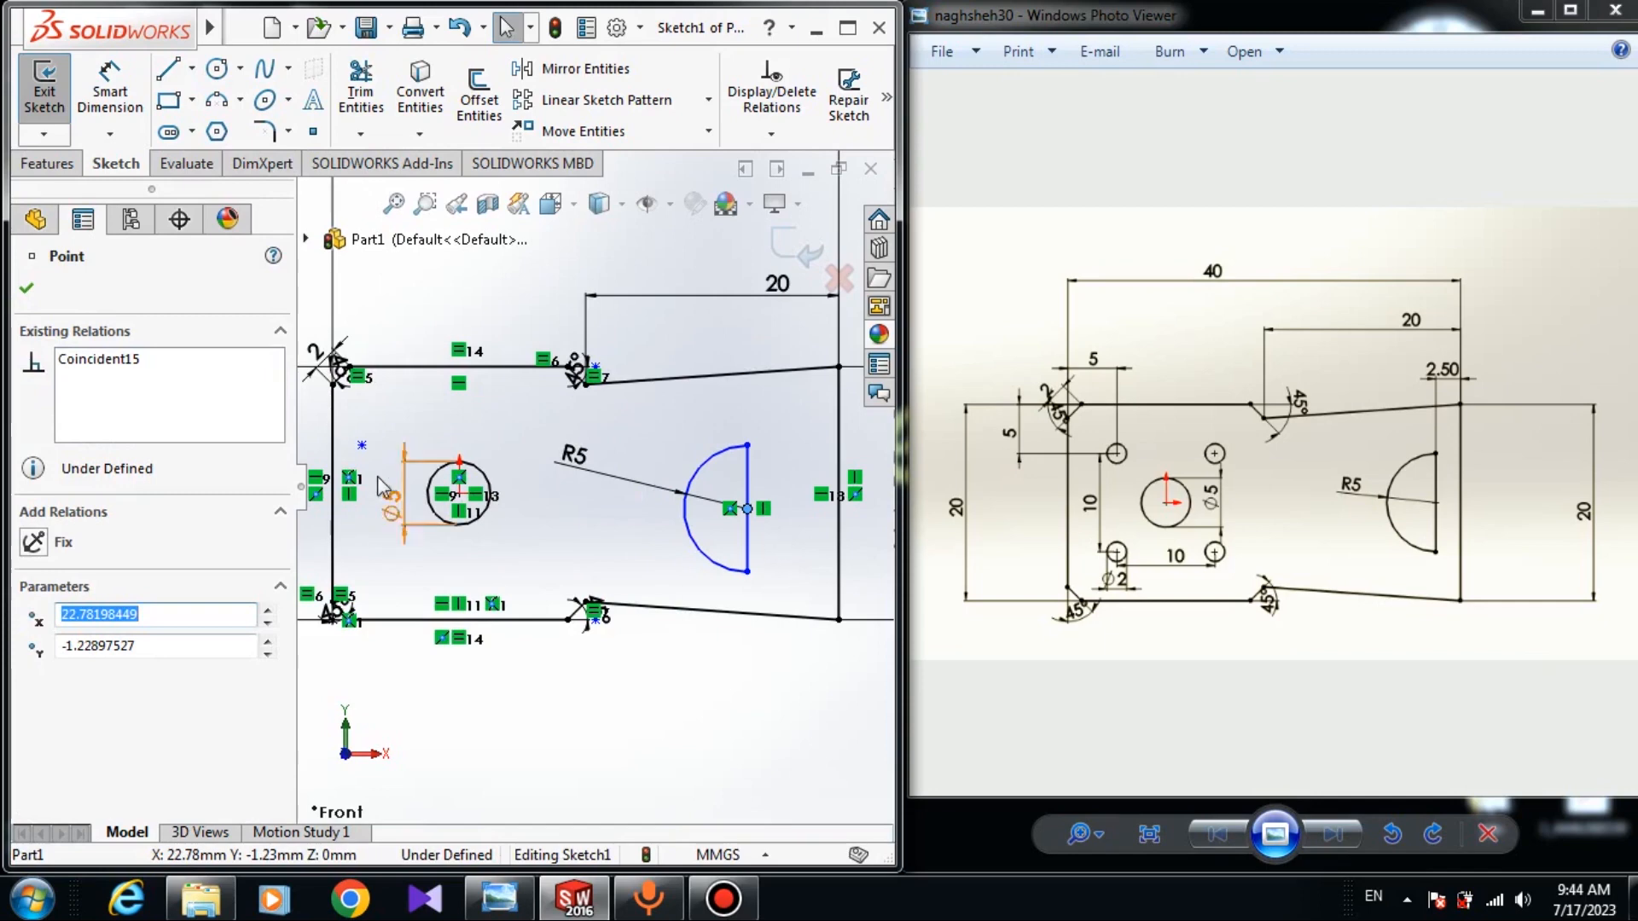
{"action": "left_click", "coordinate": [459, 495], "text": "ctrl"}
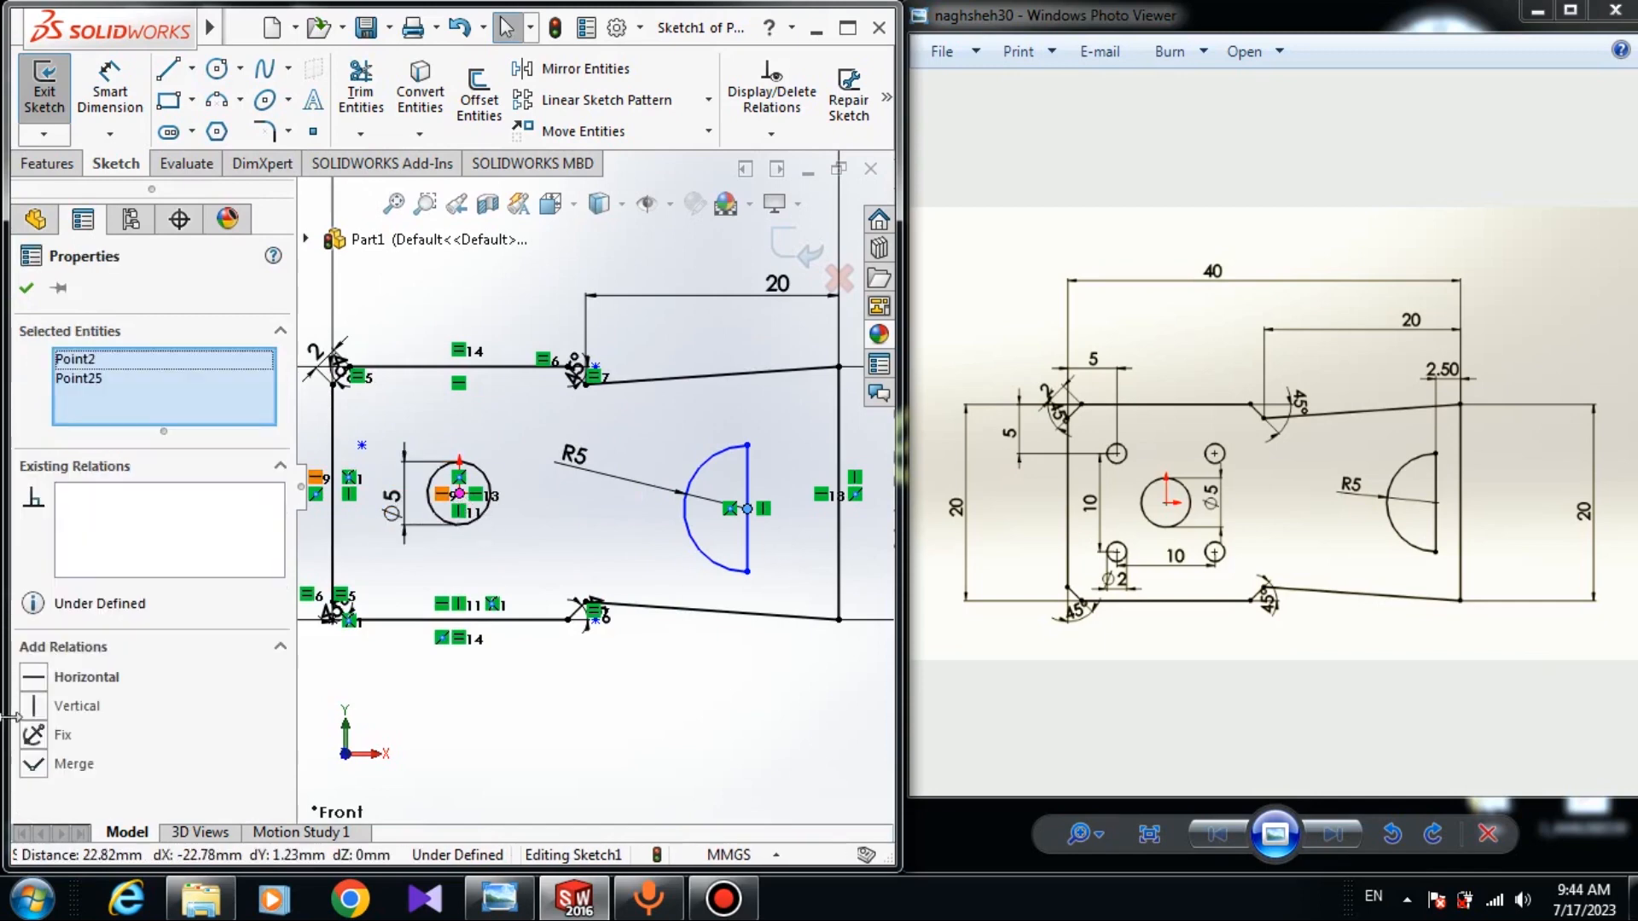
{"action": "left_click", "coordinate": [34, 679]}
{"action": "left_click", "coordinate": [695, 570]}
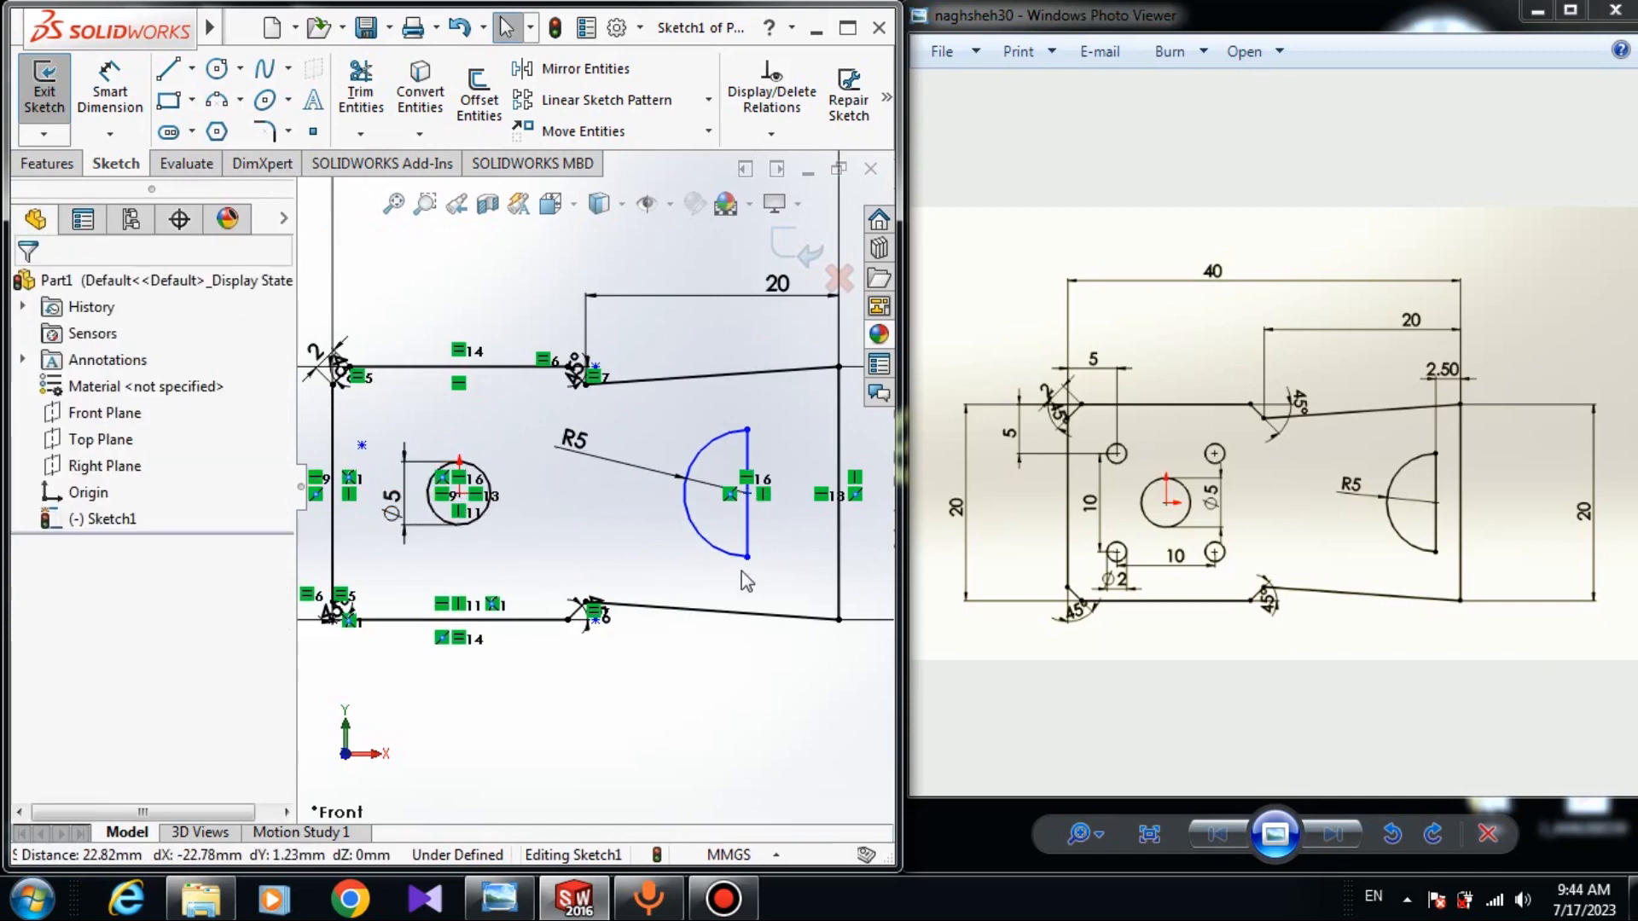
{"action": "left_click_drag", "start_coordinate": [747, 559], "coordinate": [754, 595]}
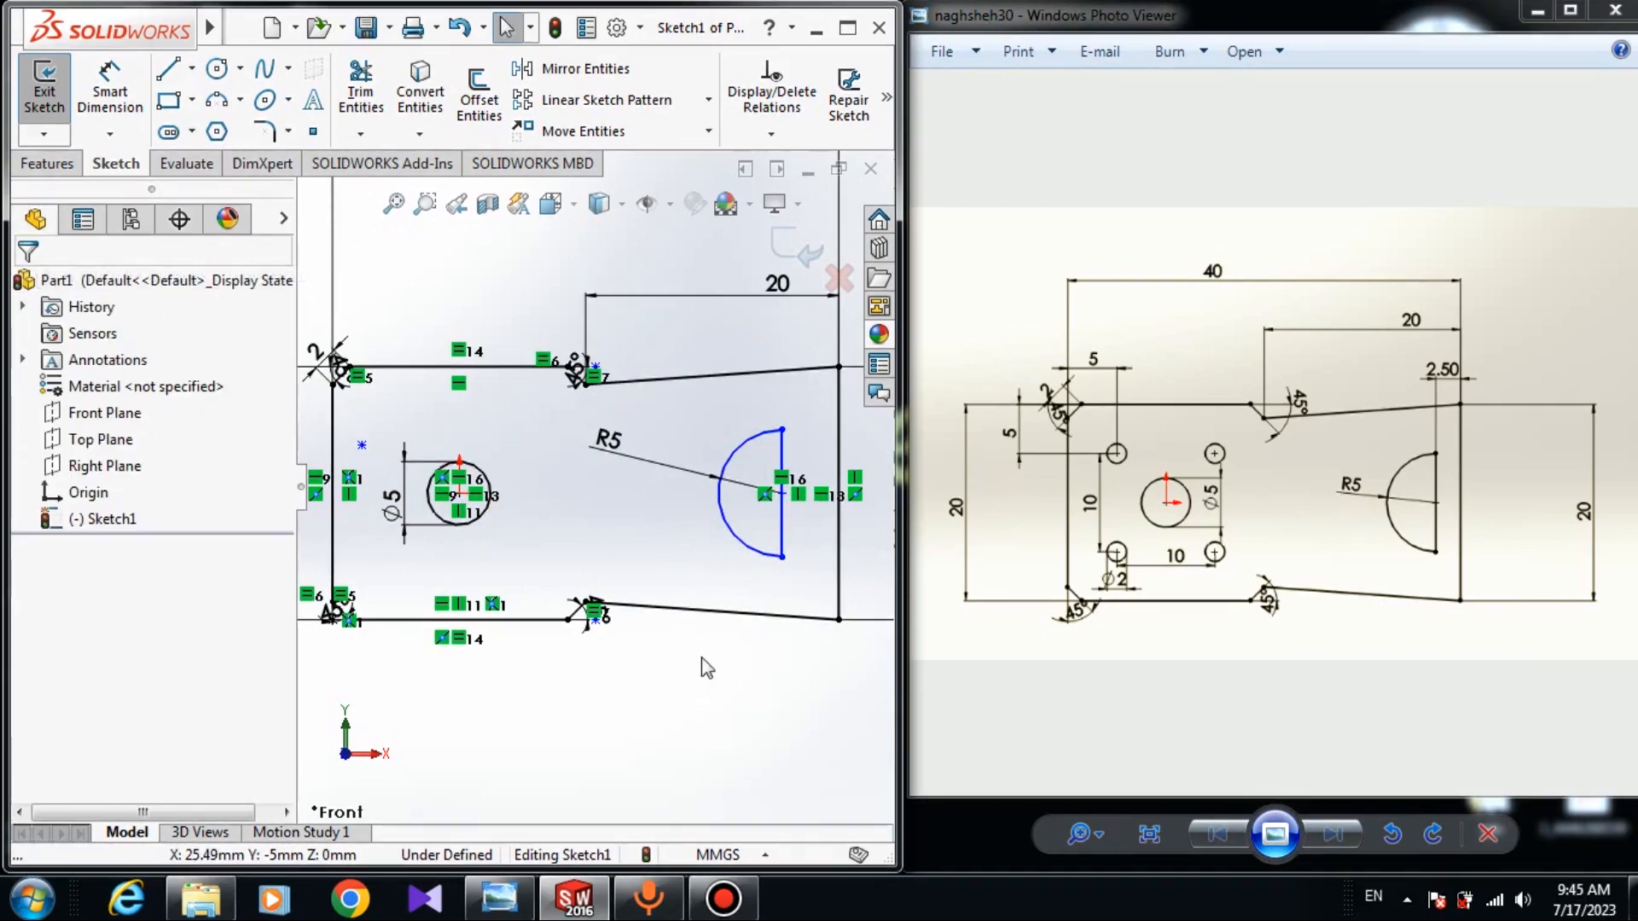
Dimension the notch's straight edge 2.50 from the extension's right end line.
{"action": "right_click_drag", "start_coordinate": [702, 658], "coordinate": [731, 517]}
{"action": "scroll", "coordinate": [814, 493], "scroll_direction": "down", "scroll_amount": 3}
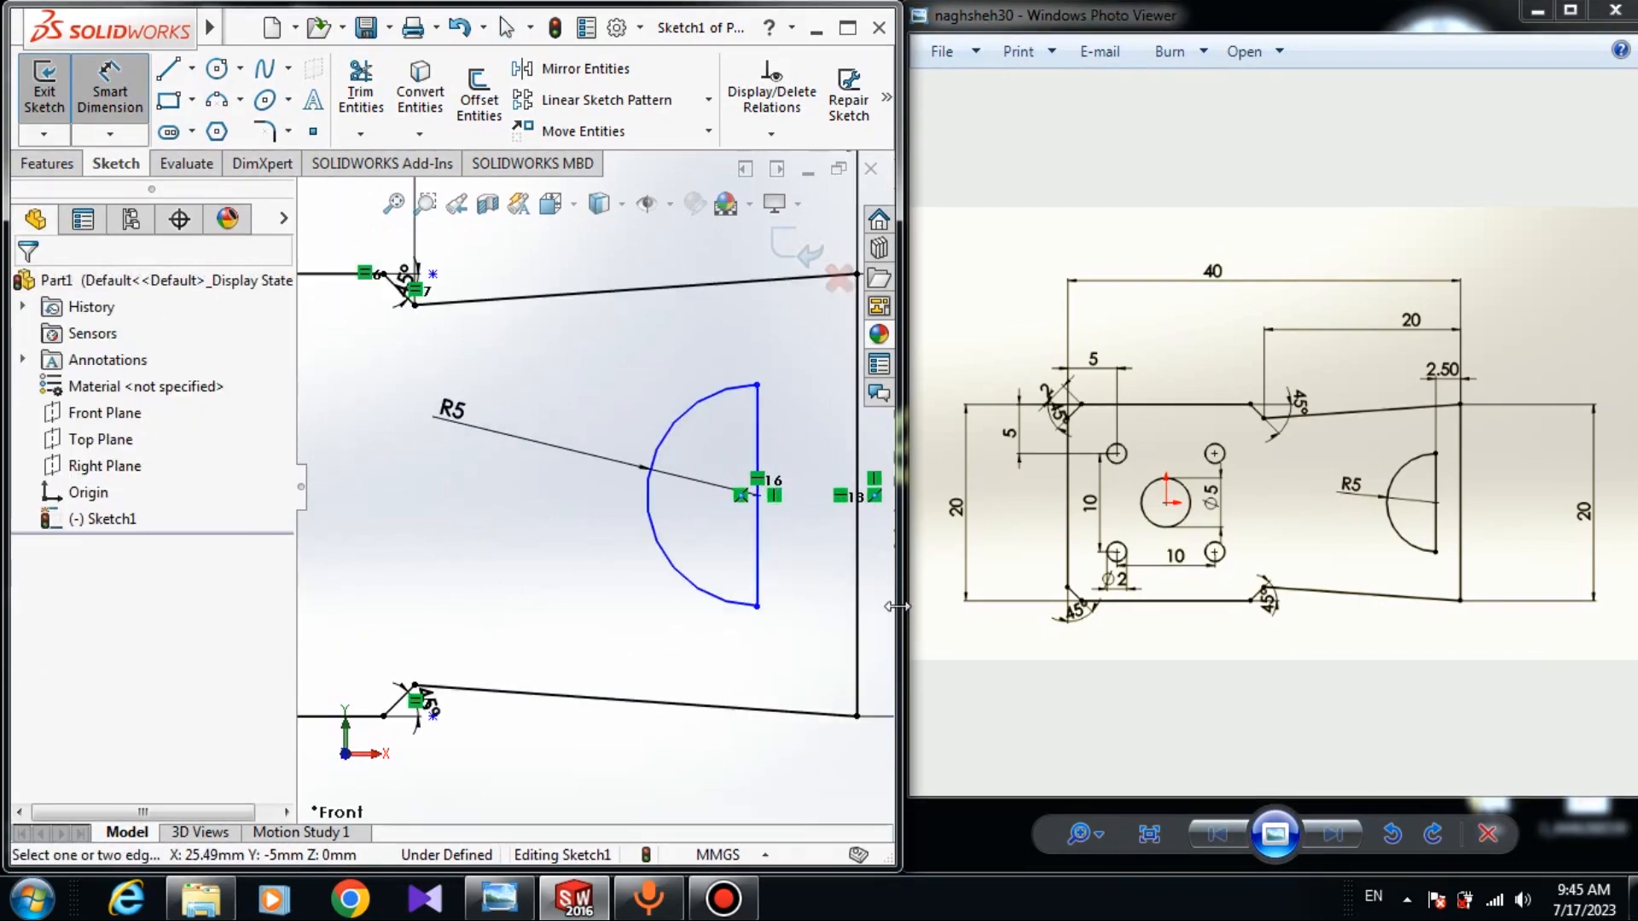
{"action": "left_click", "coordinate": [758, 573]}
{"action": "scroll", "coordinate": [768, 564], "scroll_direction": "up", "scroll_amount": 1}
{"action": "left_click", "coordinate": [813, 551]}
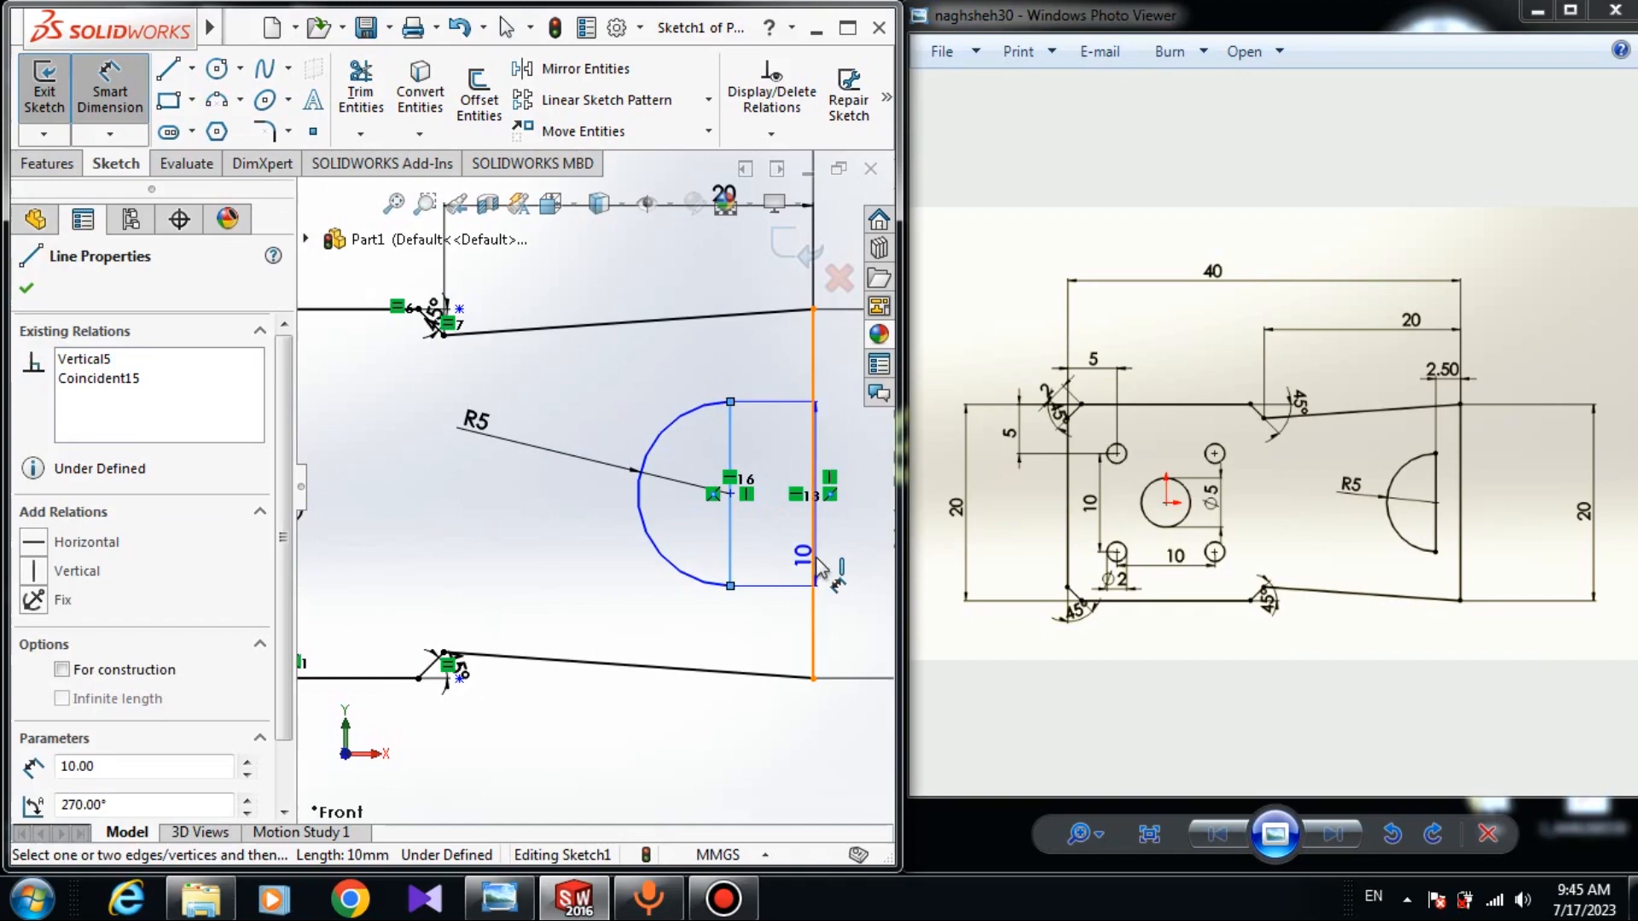
{"action": "left_click", "coordinate": [739, 317]}
{"action": "type", "text": "2"}
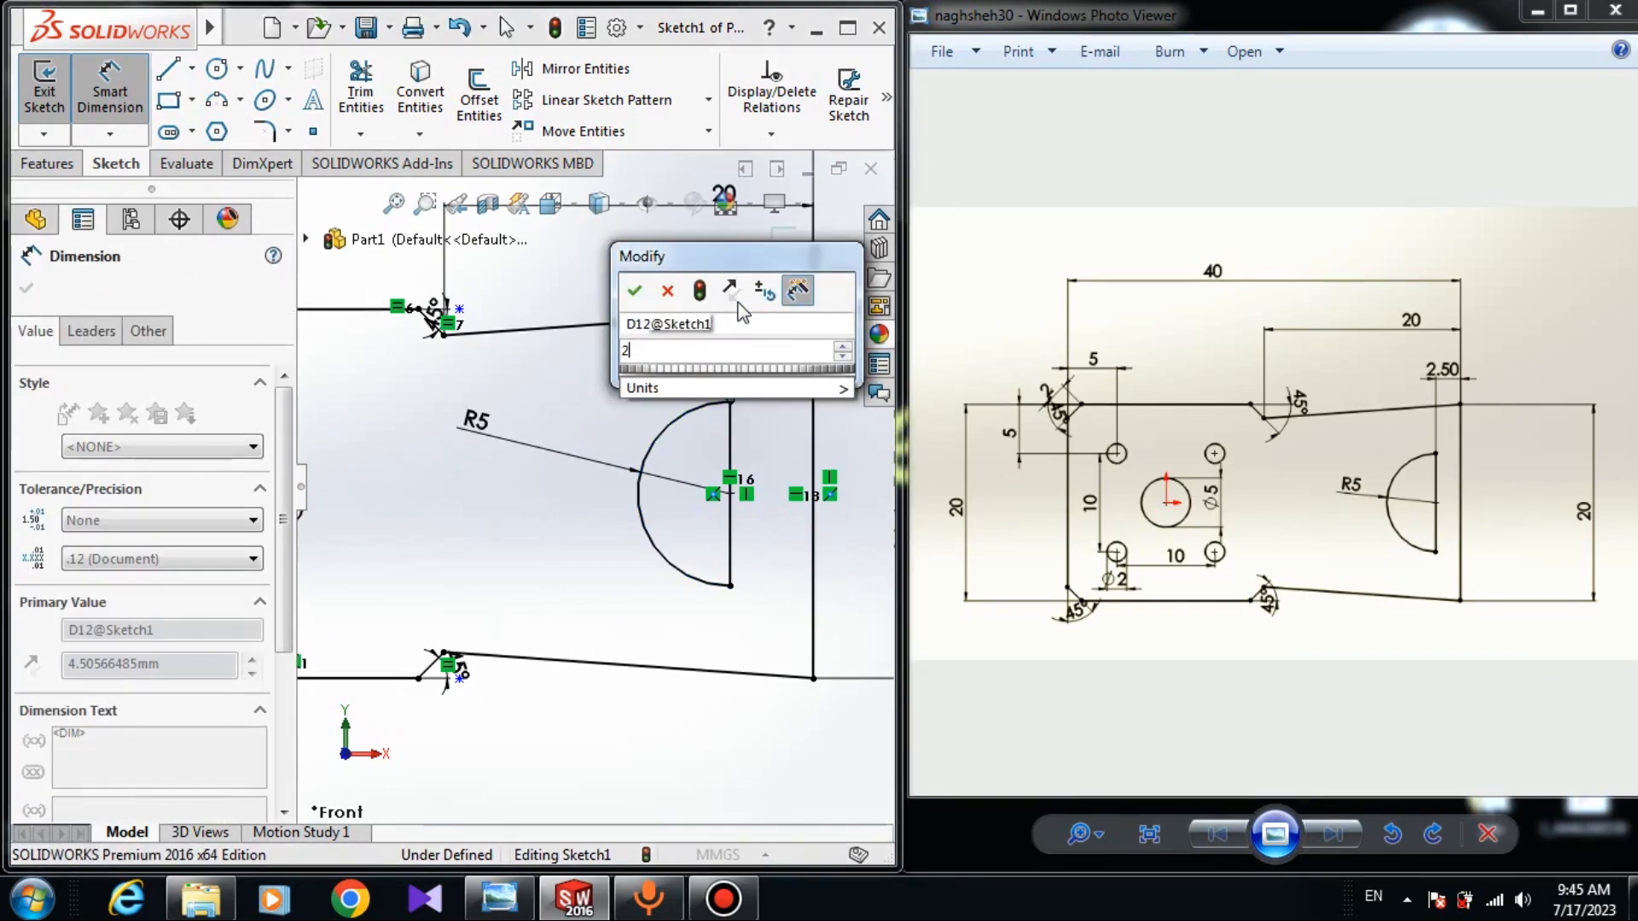
{"action": "type", "text": ".5"}
{"action": "key", "text": "Return"}
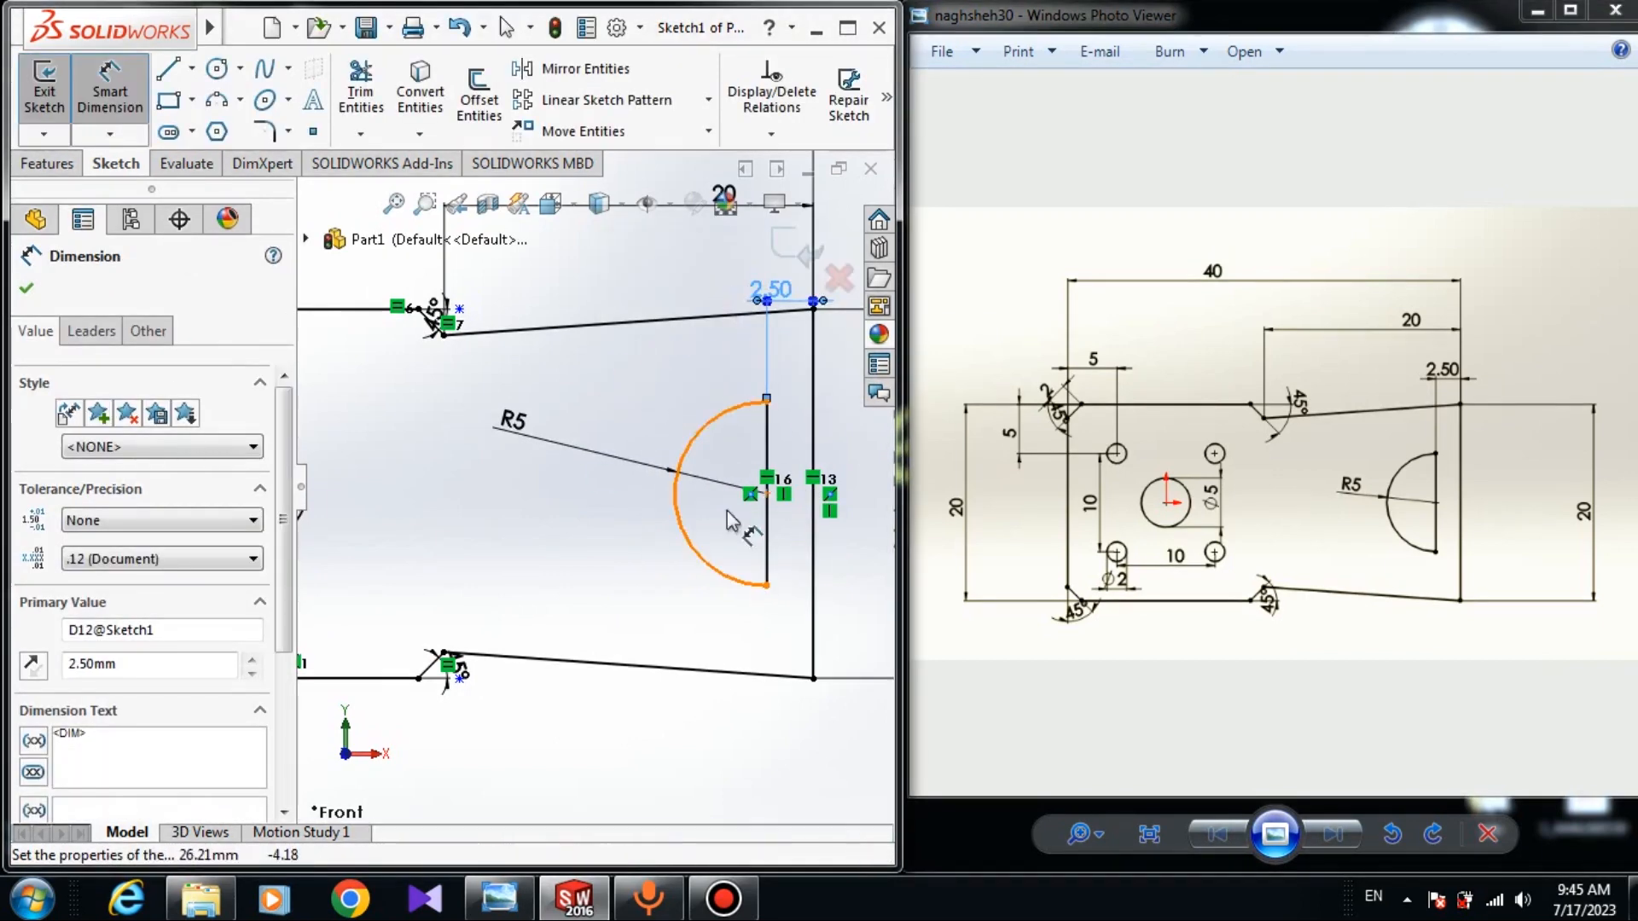
{"action": "scroll", "coordinate": [390, 434], "scroll_direction": "up", "scroll_amount": 3}
{"action": "scroll", "coordinate": [508, 499], "scroll_direction": "down", "scroll_amount": 6}
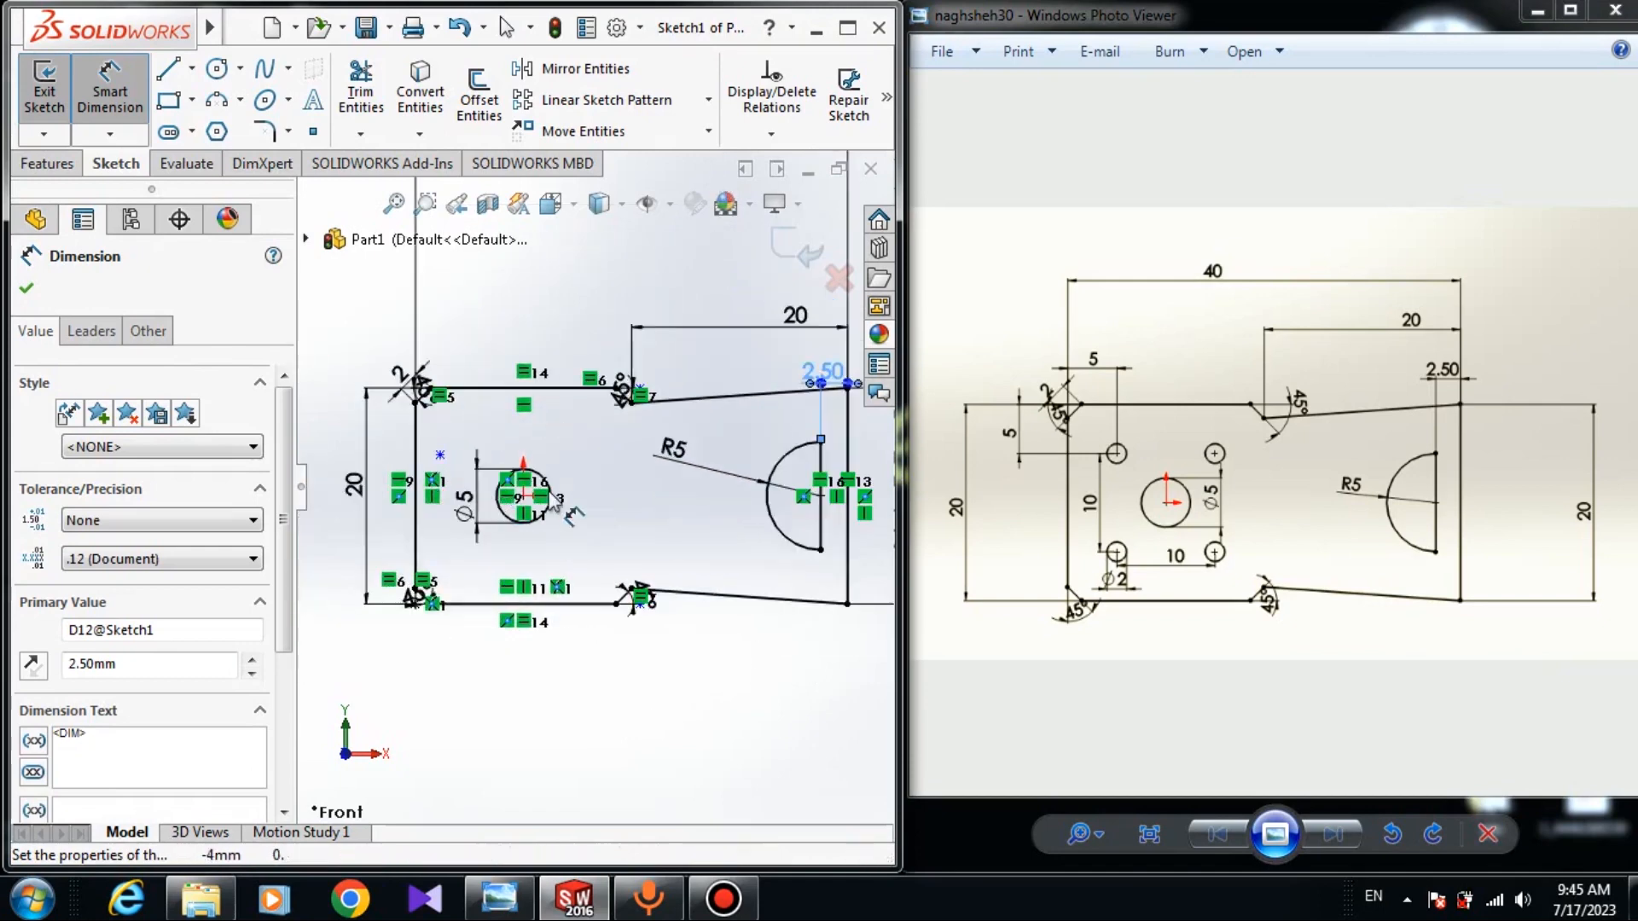
{"action": "key", "text": "Escape"}
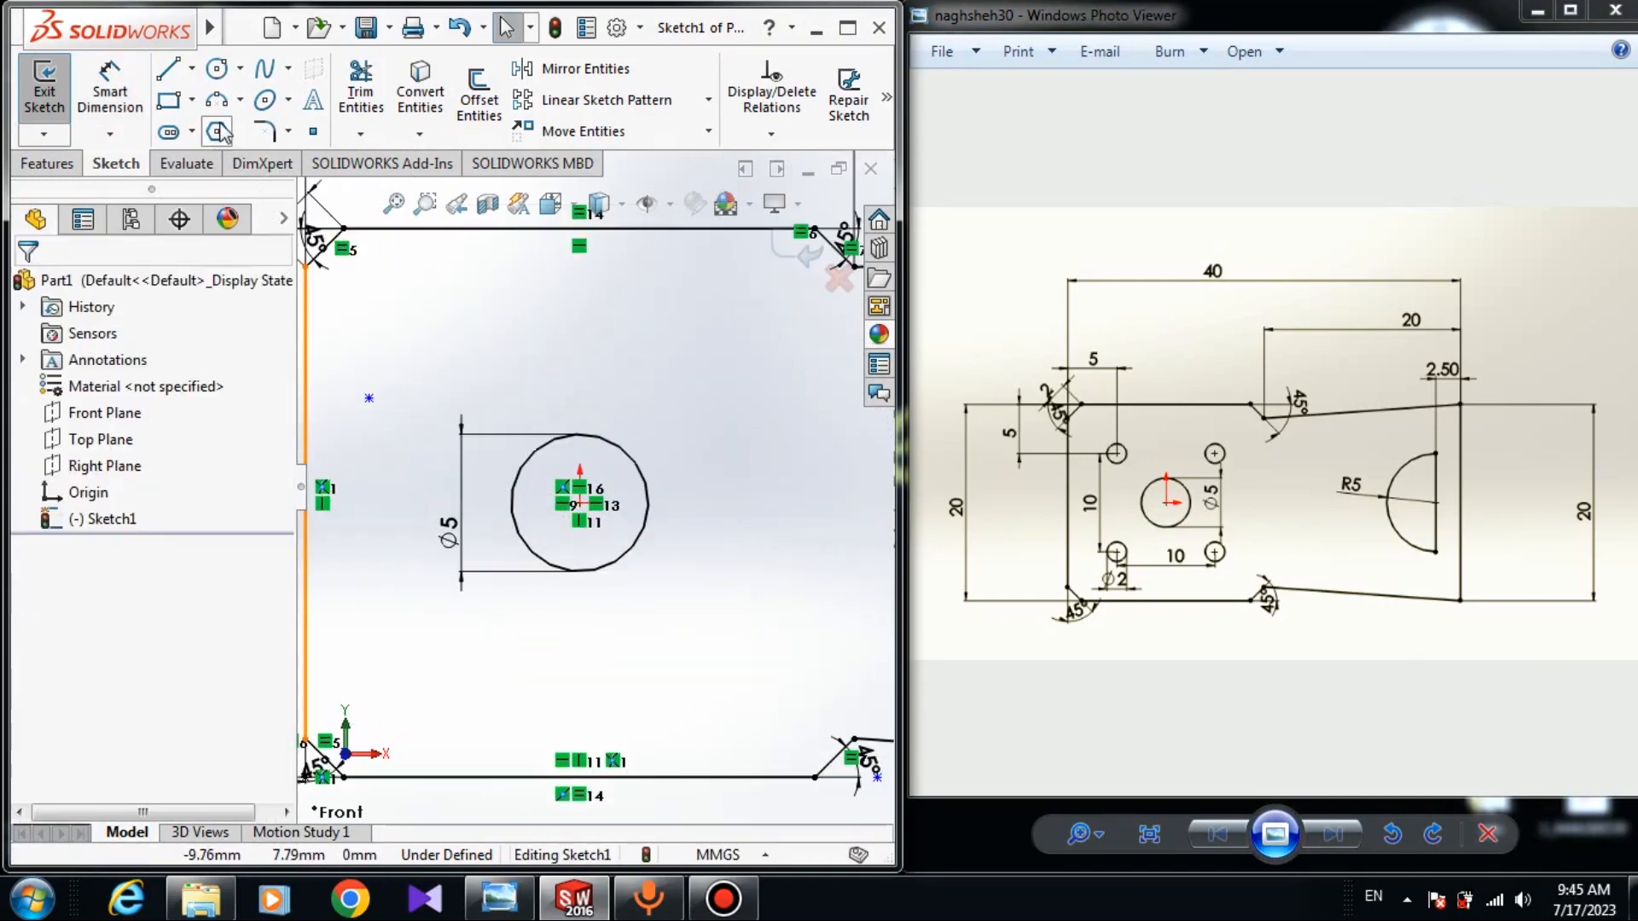
Draw a small circle at the upper-left hole position.
{"action": "left_click", "coordinate": [220, 69]}
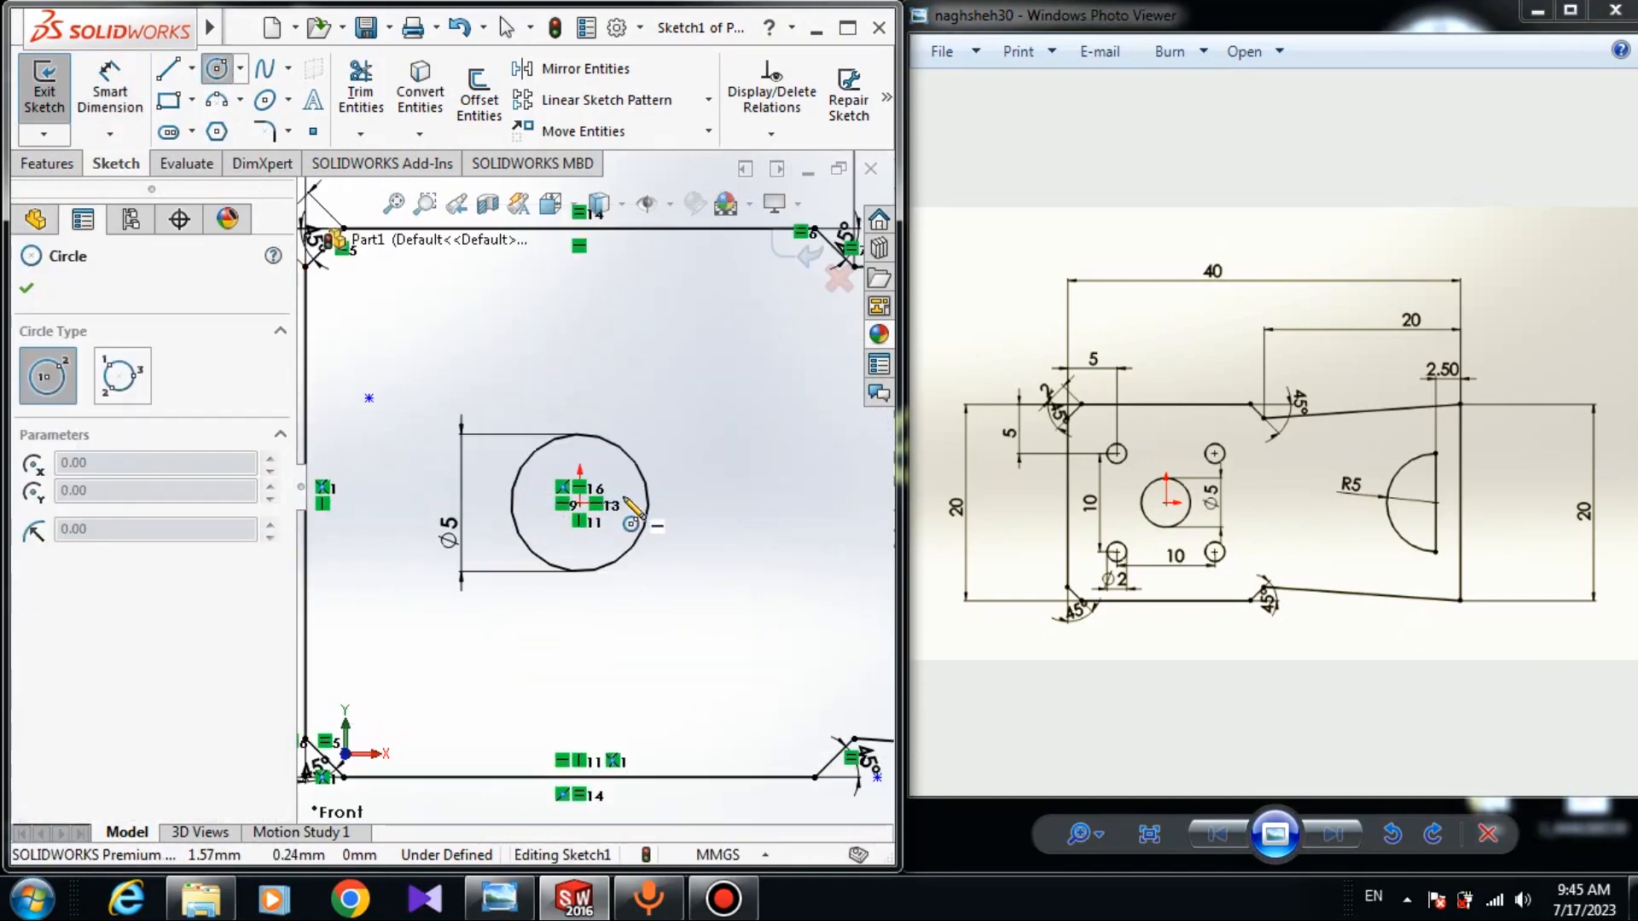
{"action": "scroll", "coordinate": [548, 461], "scroll_direction": "up", "scroll_amount": 2}
{"action": "left_click", "coordinate": [464, 398]}
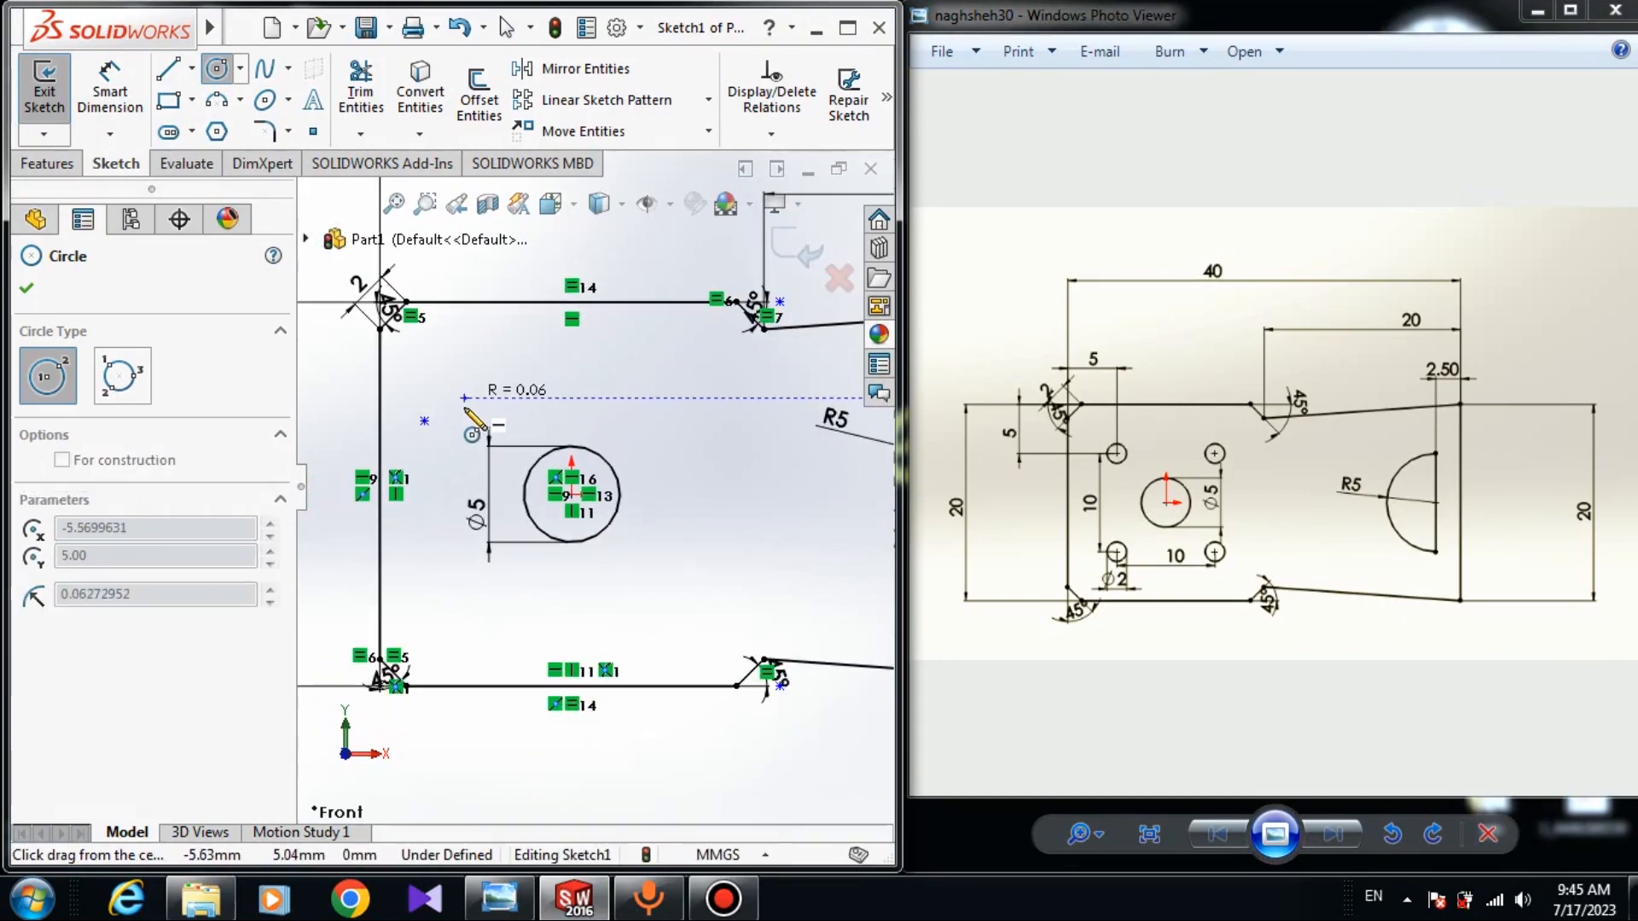
{"action": "left_click", "coordinate": [478, 423]}
{"action": "key", "text": "Escape"}
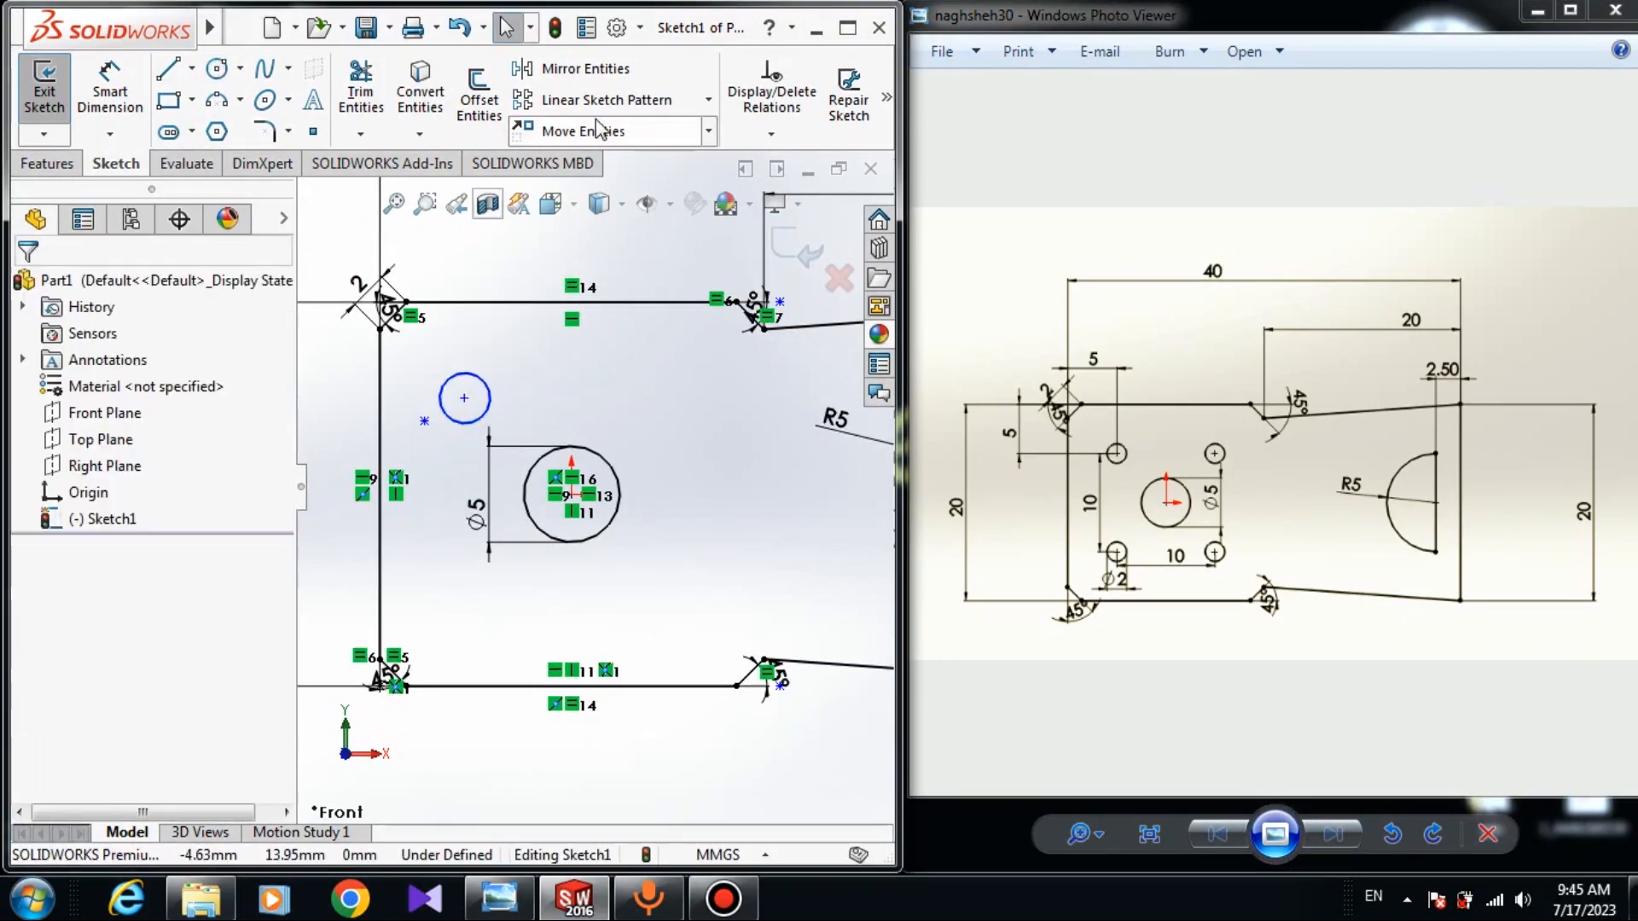
Pattern the small circle 2×2 at 10 mm spacing, with Direction 2 reversed downward.
{"action": "left_click", "coordinate": [681, 110]}
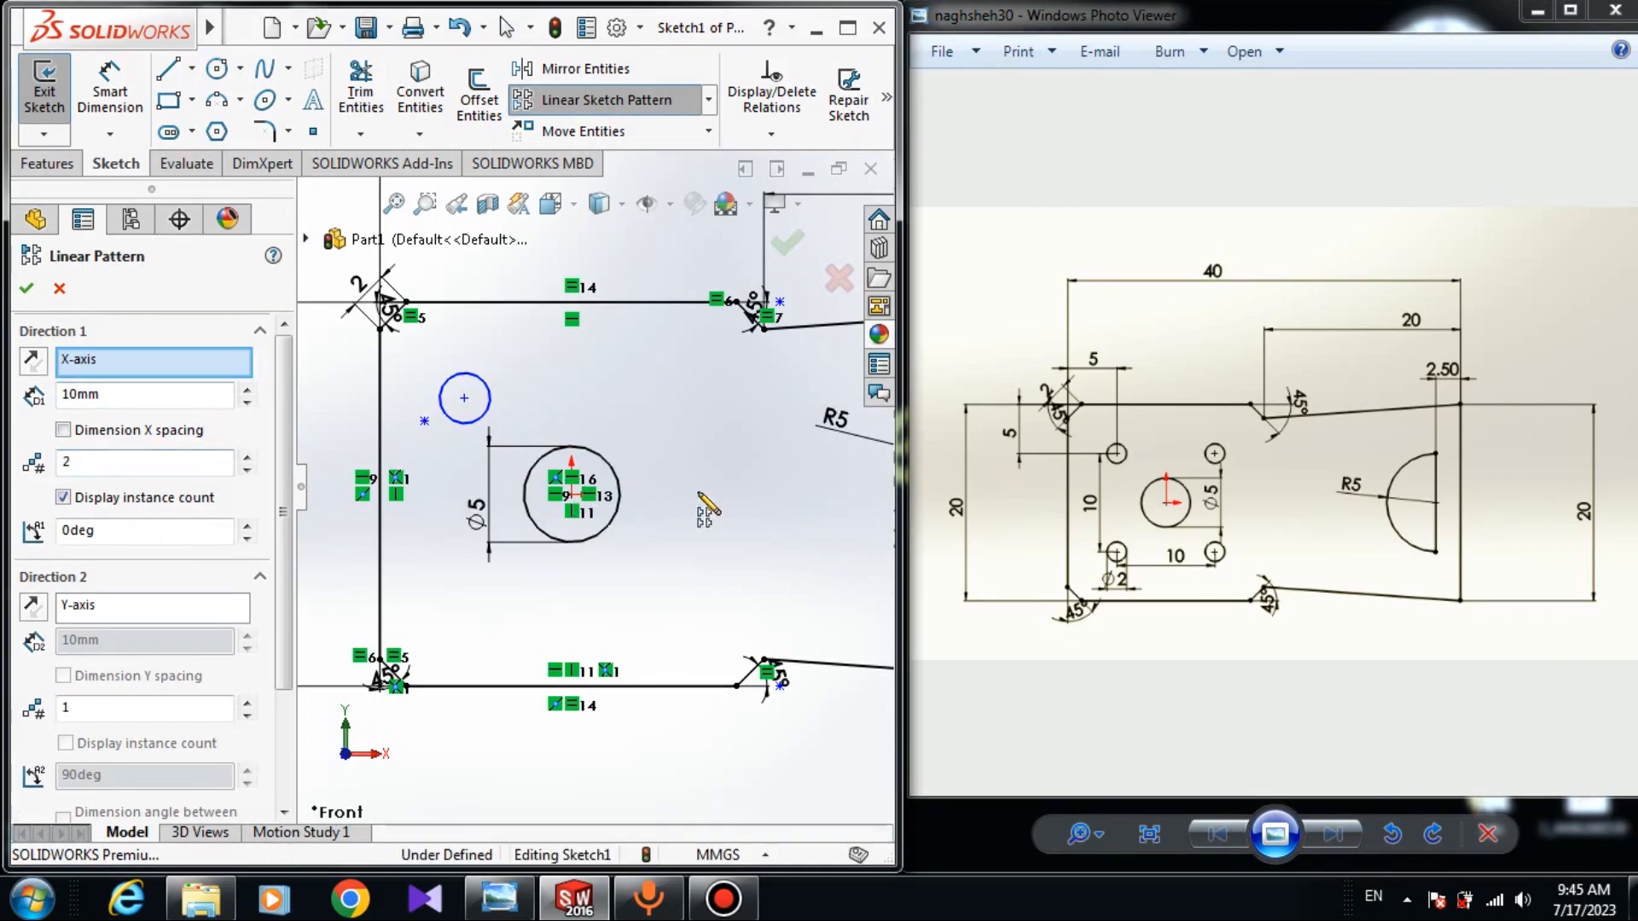
{"action": "type", "text": "2"}
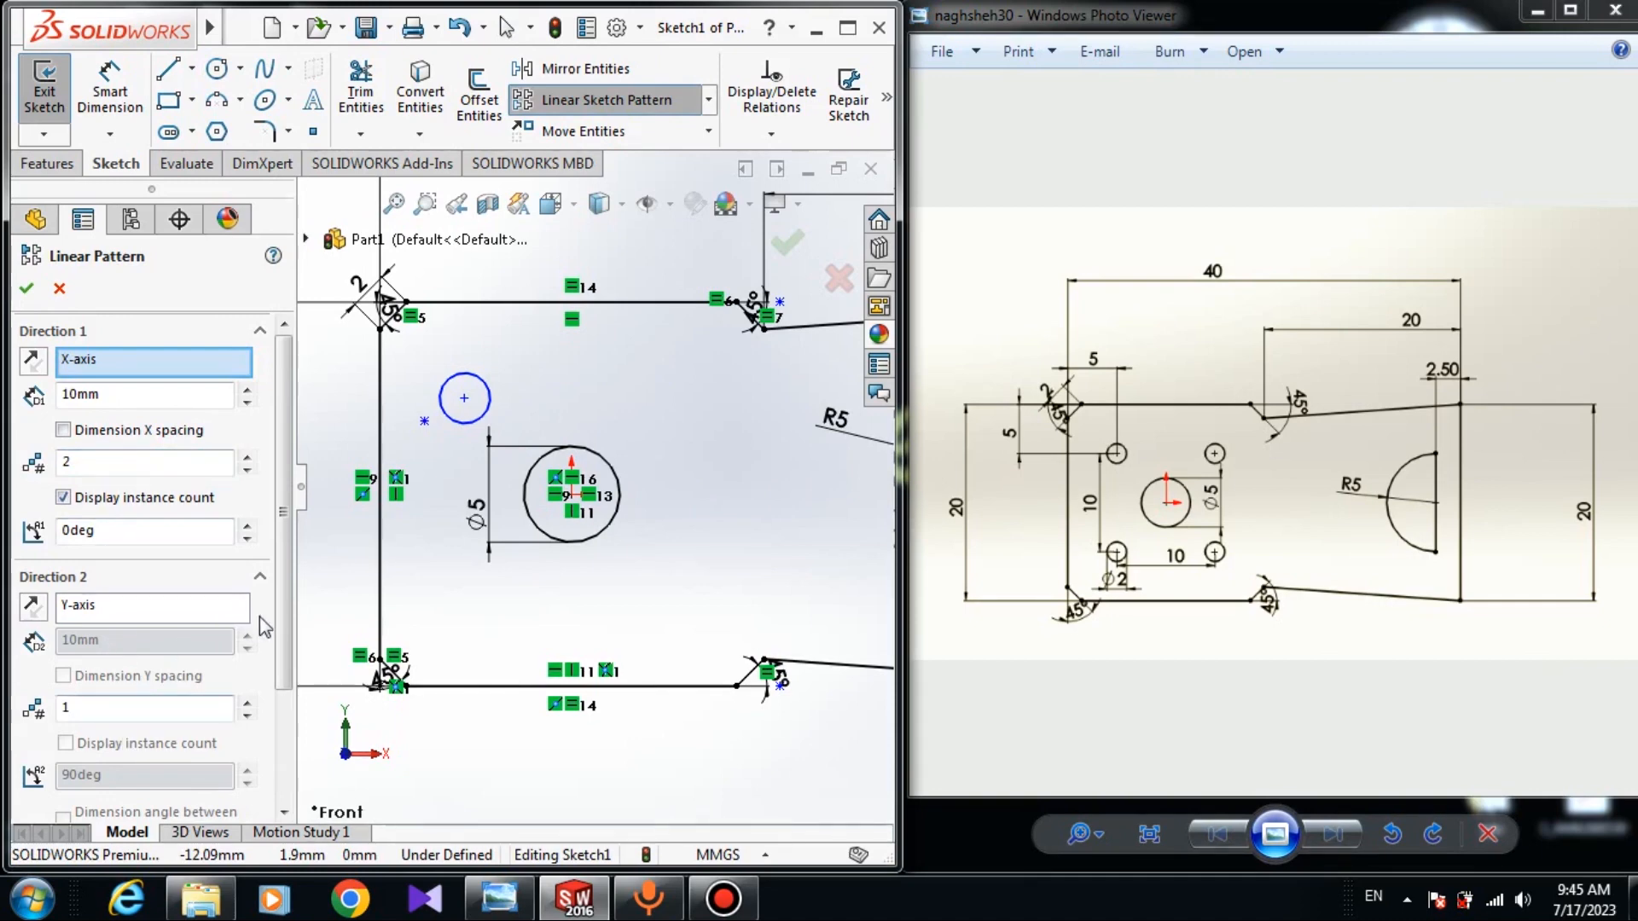
{"action": "scroll", "coordinate": [259, 617], "scroll_direction": "down", "scroll_amount": 3}
{"action": "left_click", "coordinate": [128, 745]}
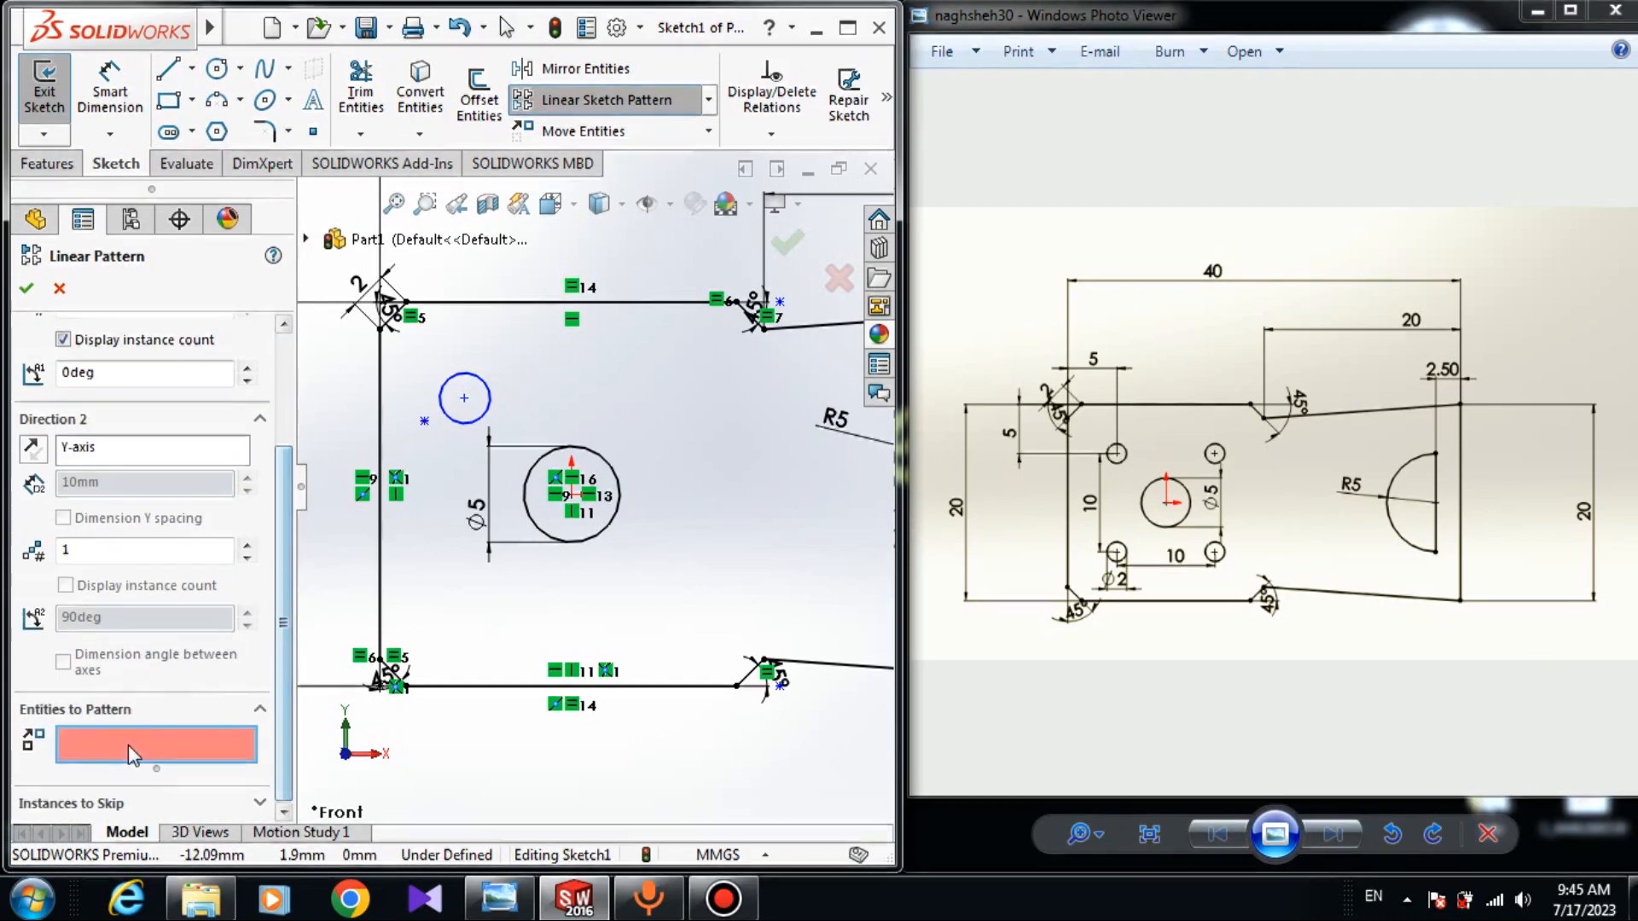
{"action": "left_click", "coordinate": [488, 410]}
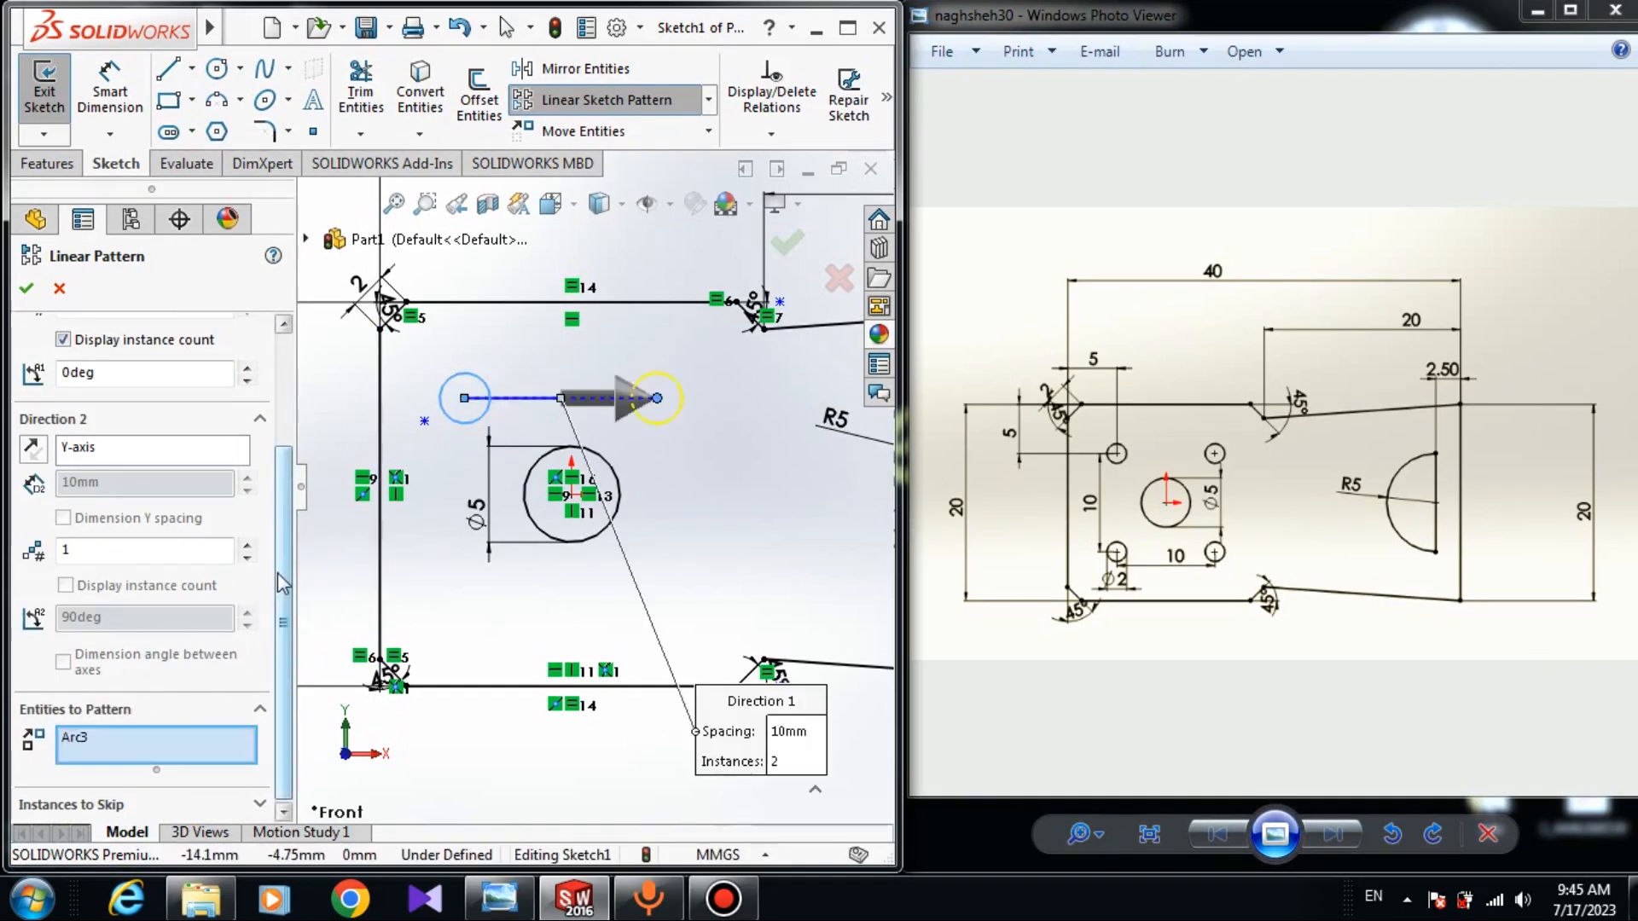
{"action": "scroll", "coordinate": [281, 584], "scroll_direction": "up", "scroll_amount": 2}
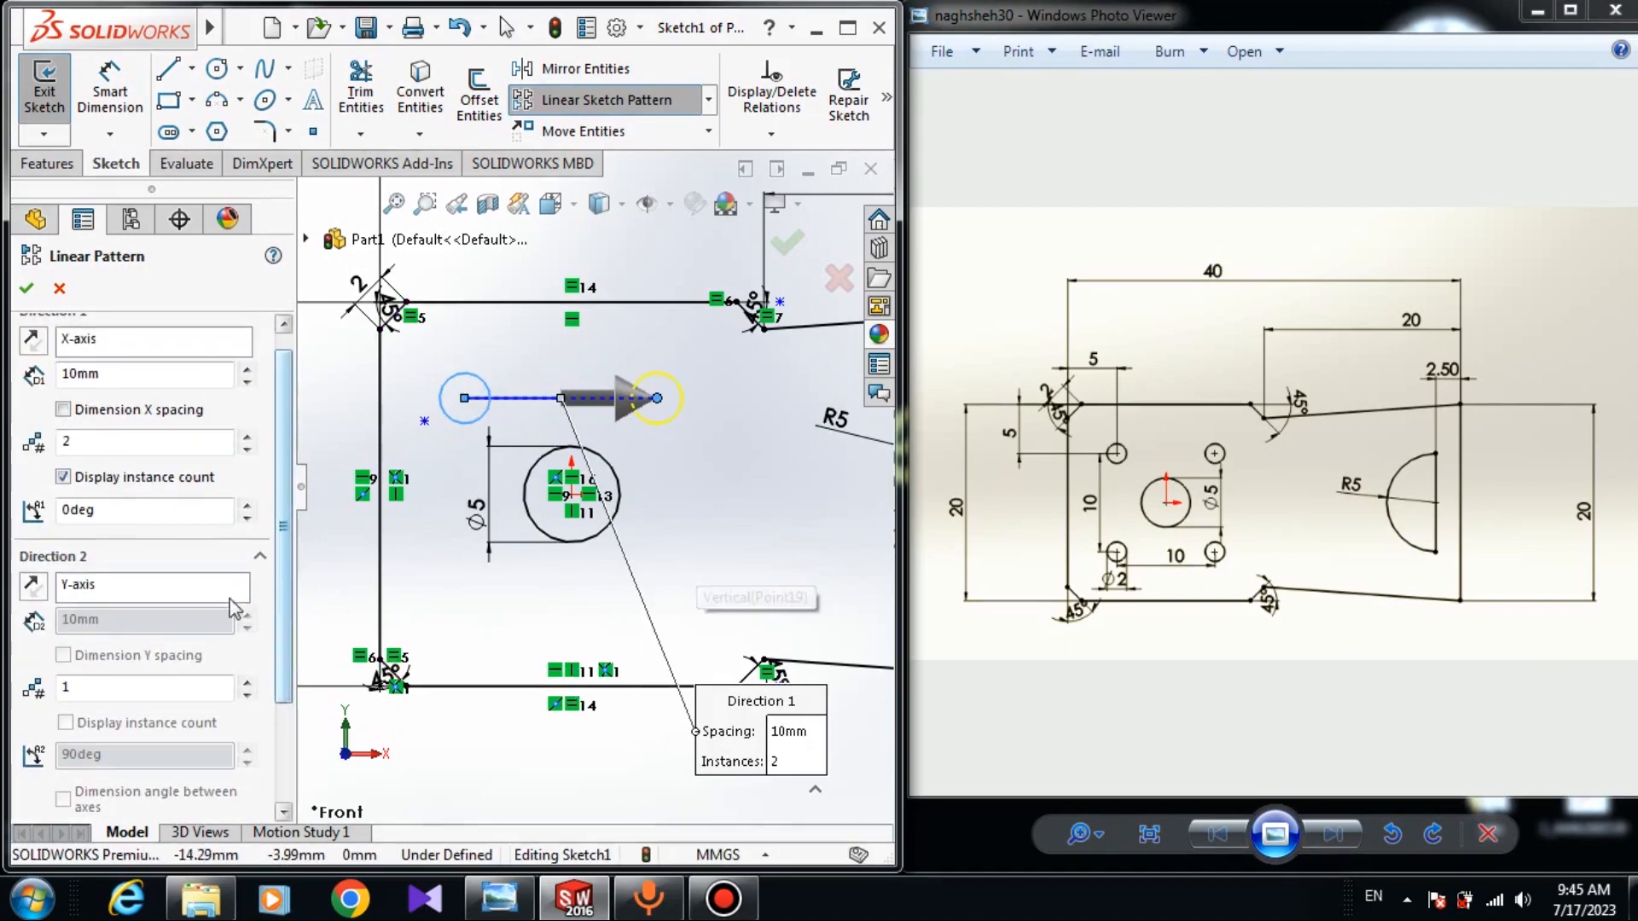
{"action": "left_click", "coordinate": [246, 685]}
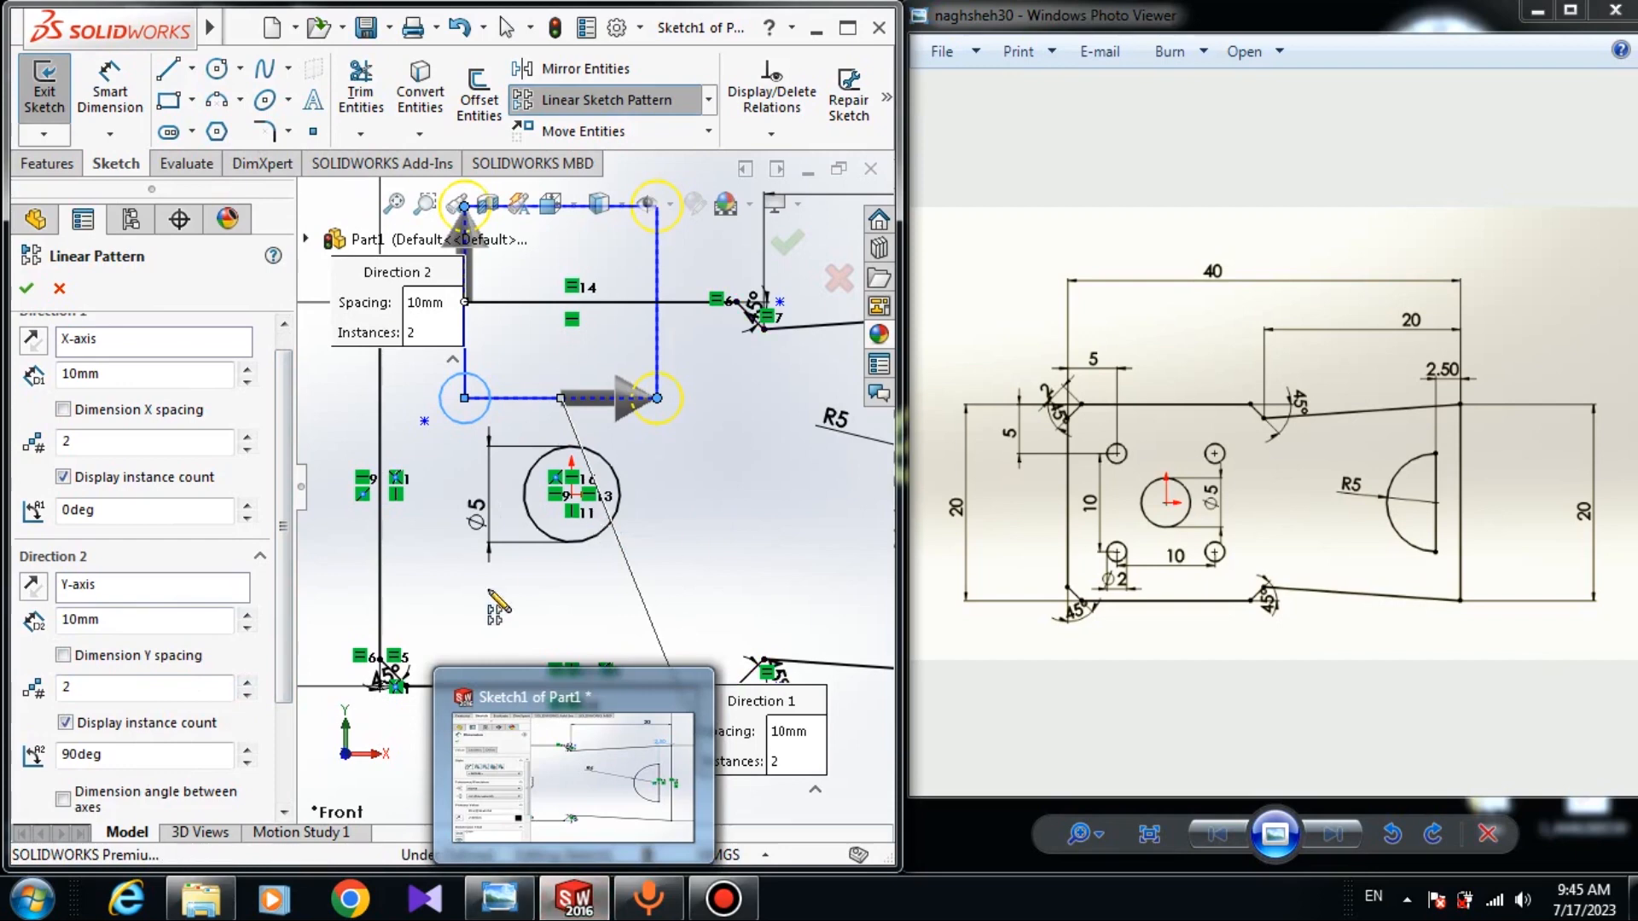
{"action": "left_click", "coordinate": [31, 587]}
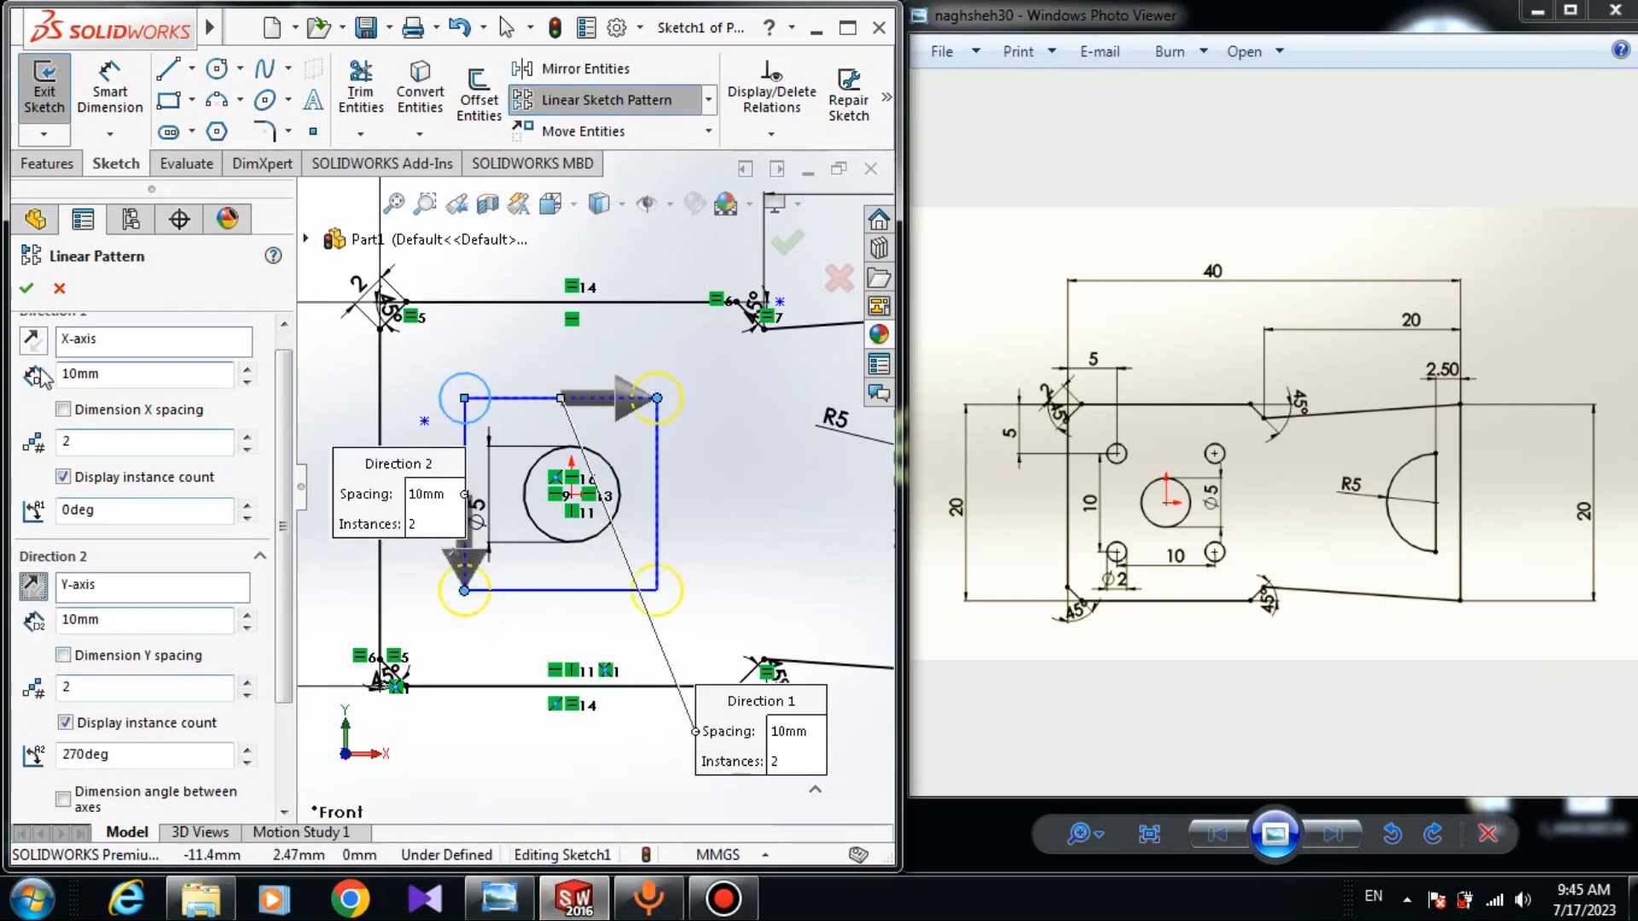
{"action": "left_click", "coordinate": [23, 290]}
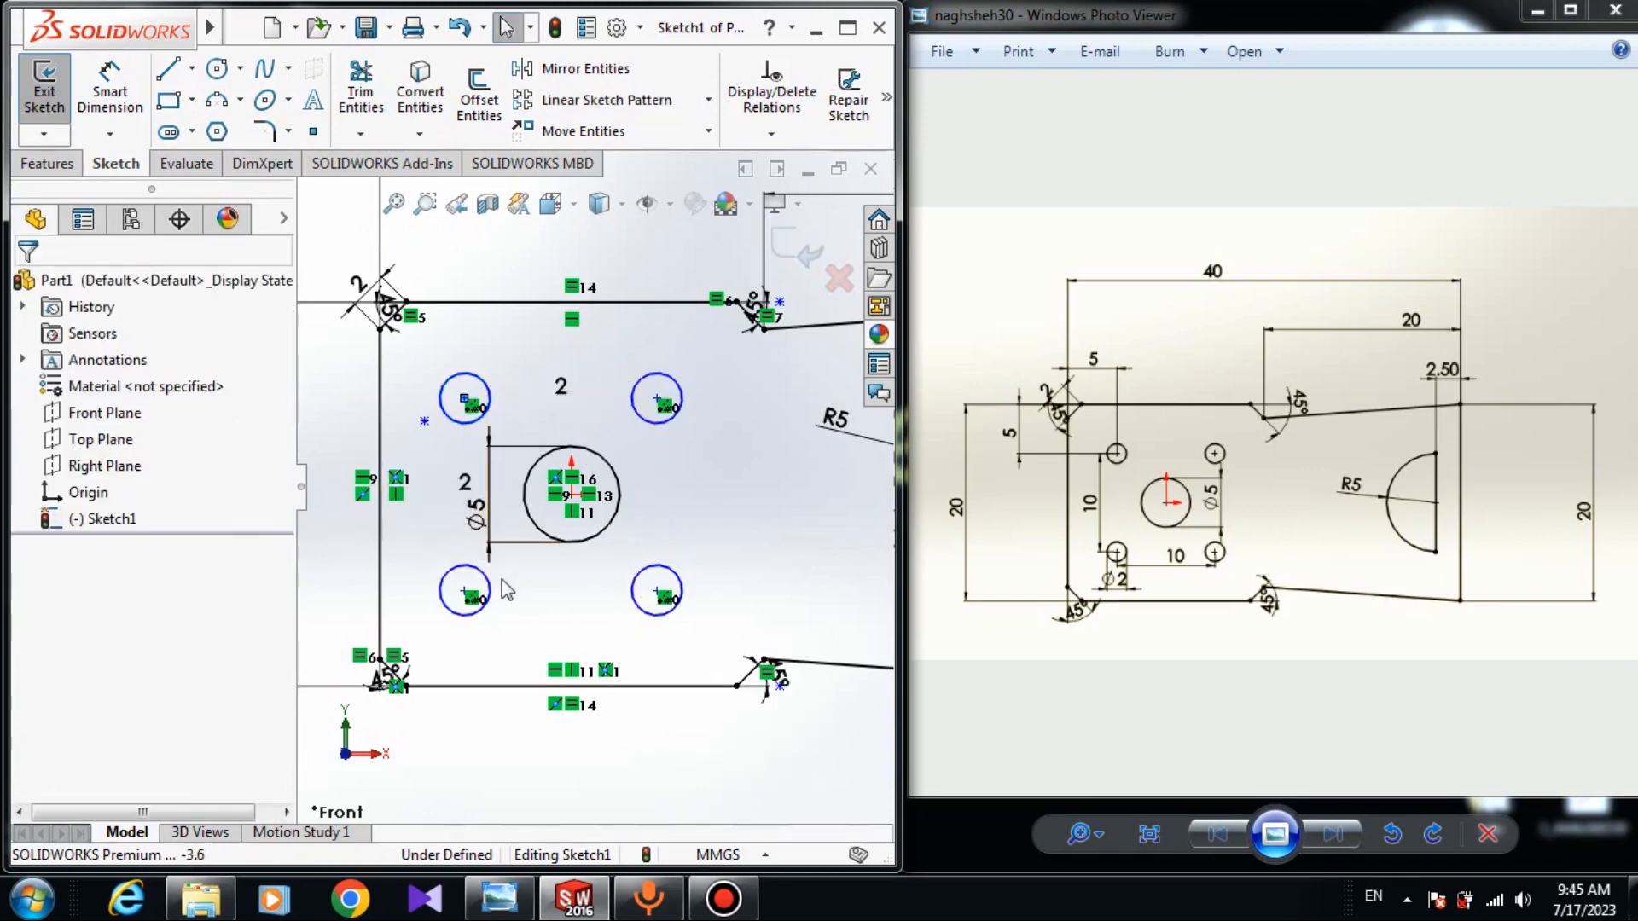
Dimension the upper-left hole's centre 5 mm from the plate's left edge.
{"action": "scroll", "coordinate": [488, 649], "scroll_direction": "up", "scroll_amount": 3}
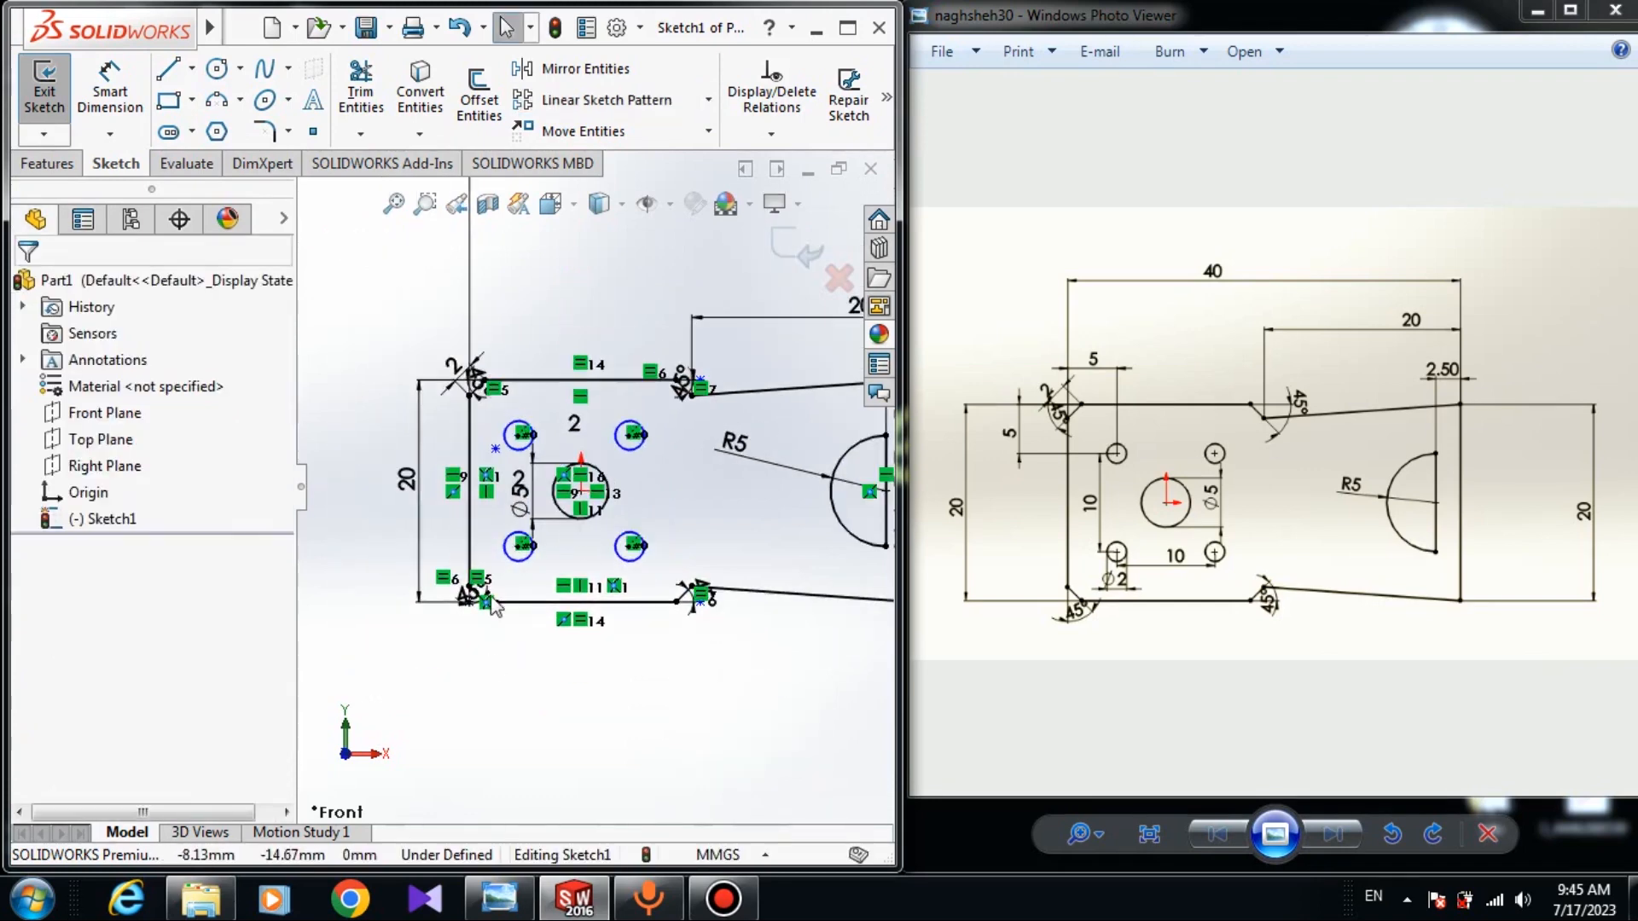
{"action": "scroll", "coordinate": [452, 542], "scroll_direction": "down", "scroll_amount": 4}
{"action": "right_click_drag", "start_coordinate": [327, 504], "coordinate": [363, 382]}
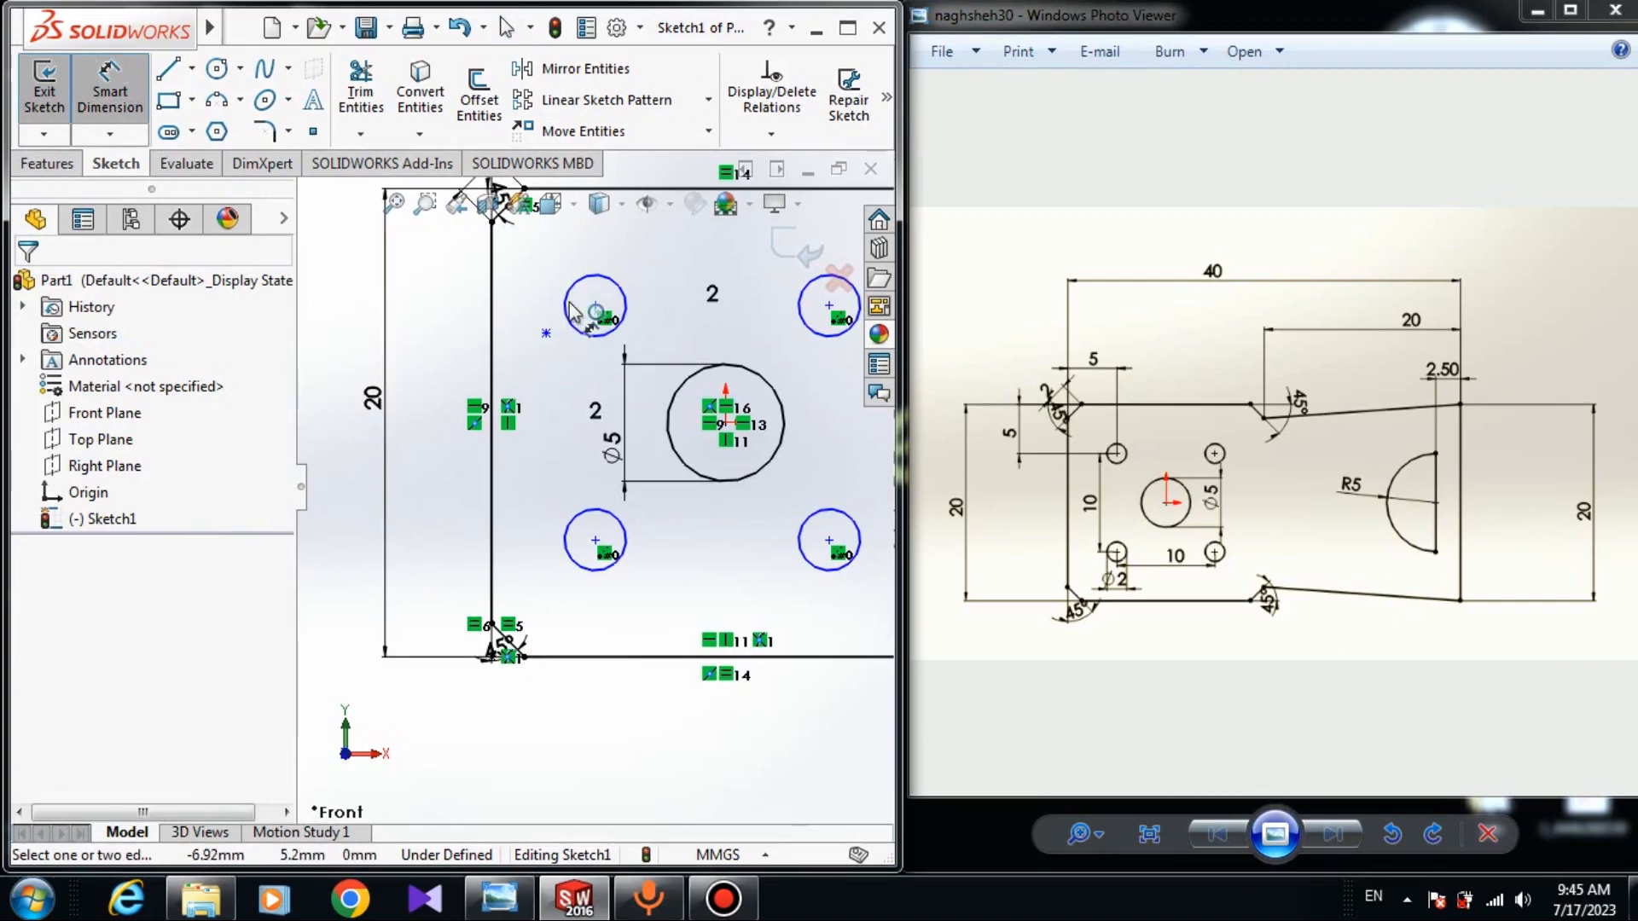
{"action": "left_click", "coordinate": [595, 306]}
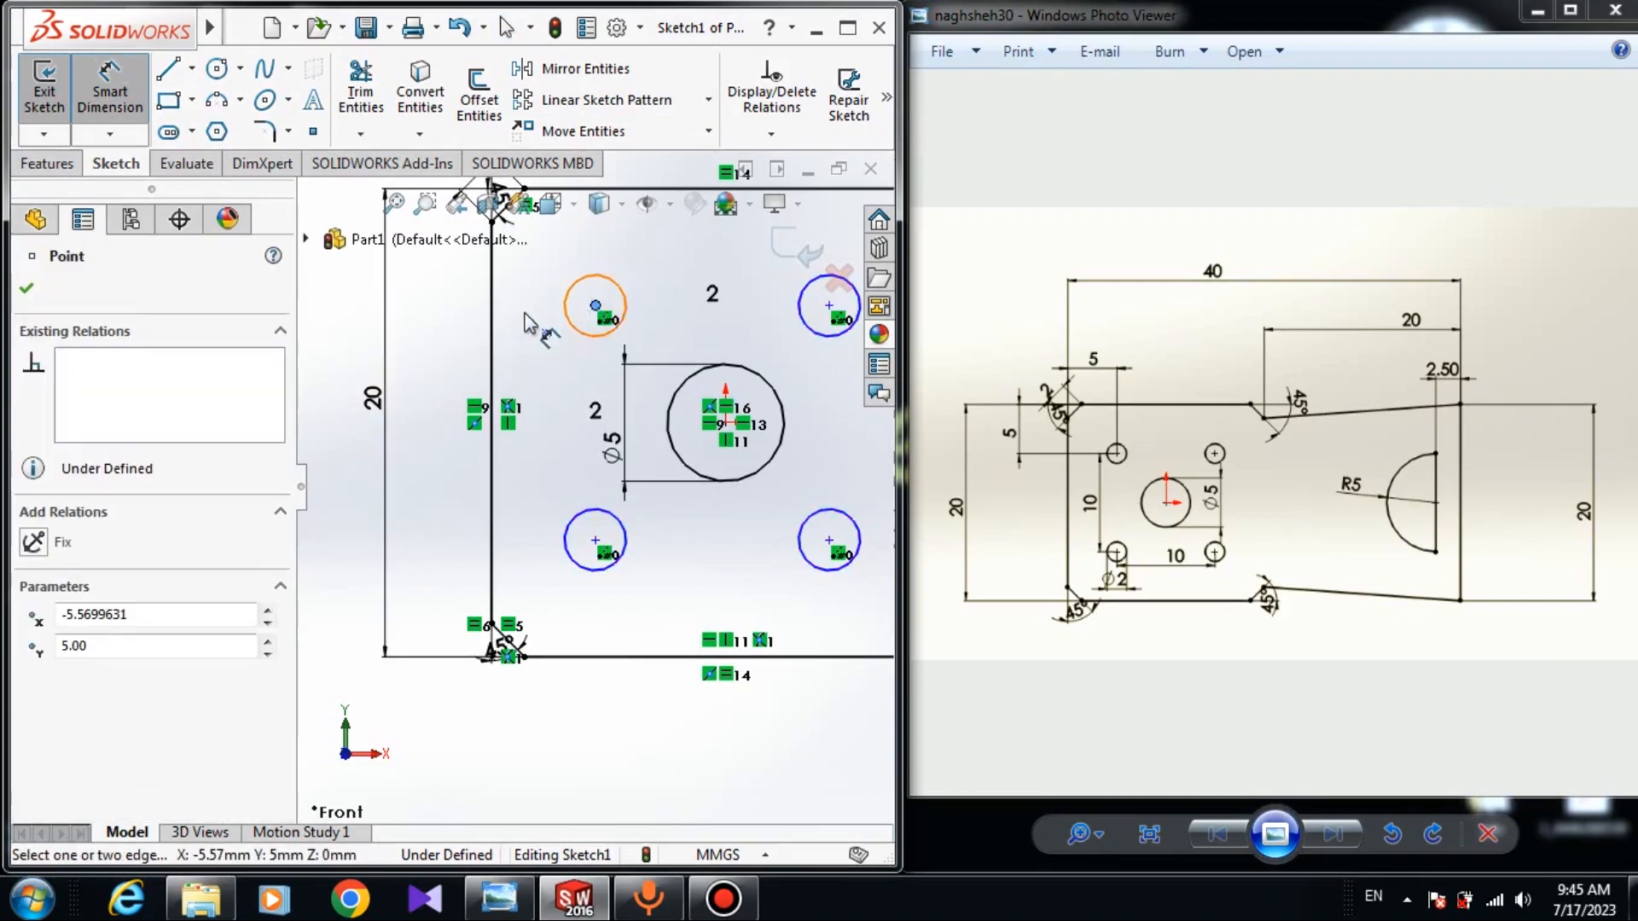
{"action": "left_click", "coordinate": [494, 329]}
{"action": "scroll", "coordinate": [539, 307], "scroll_direction": "up", "scroll_amount": 2}
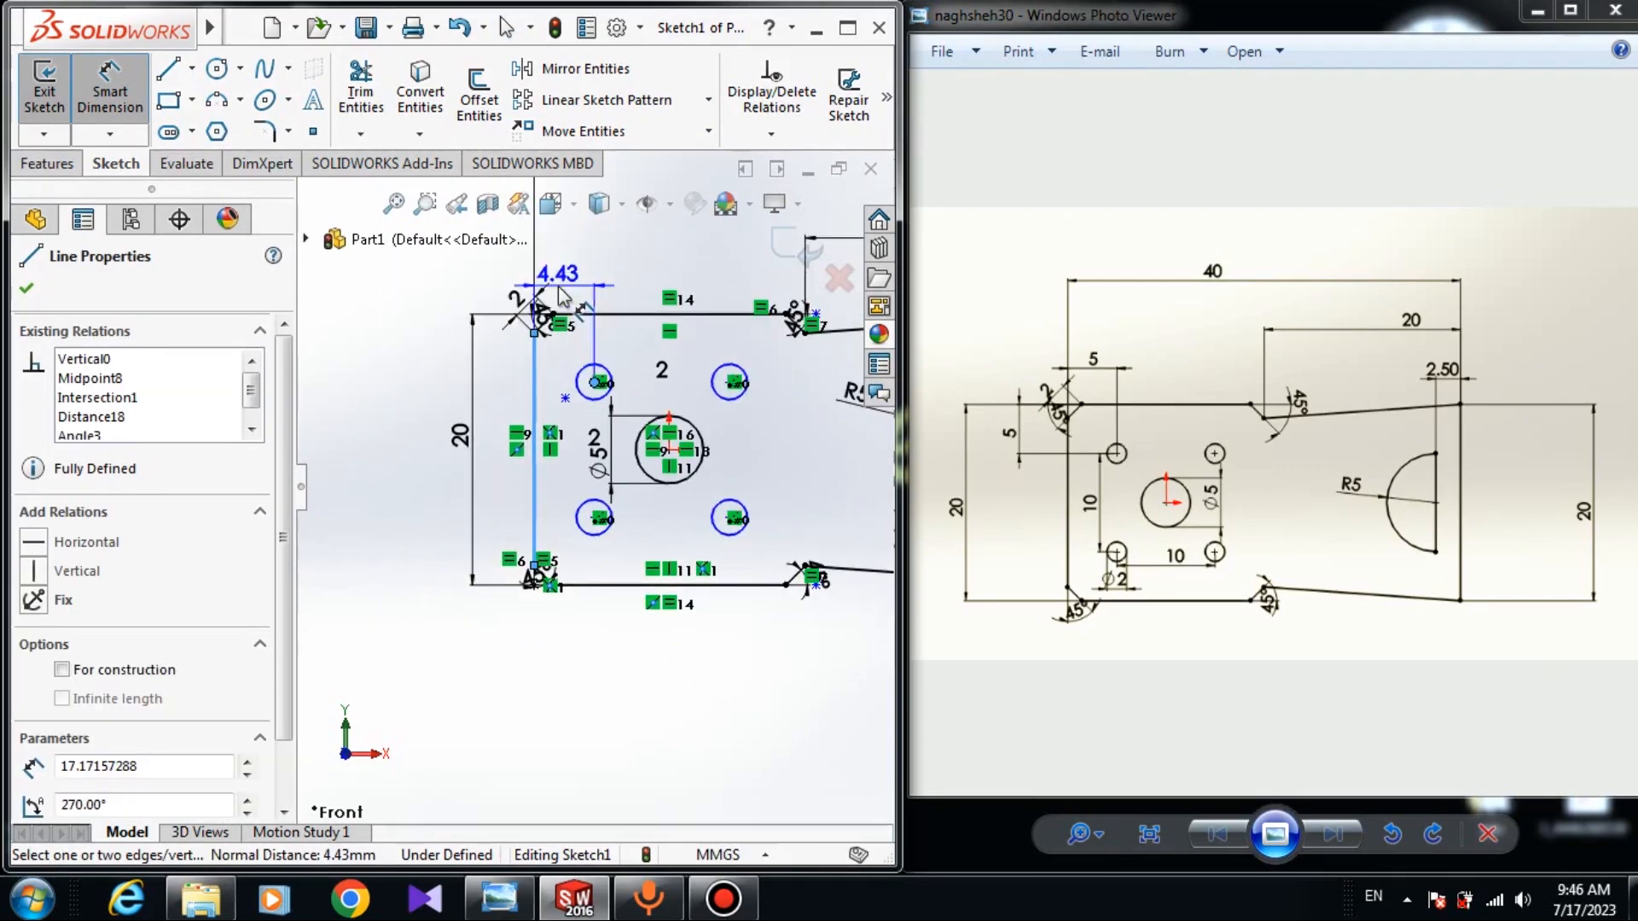
{"action": "left_click", "coordinate": [535, 260]}
{"action": "type", "text": "5"}
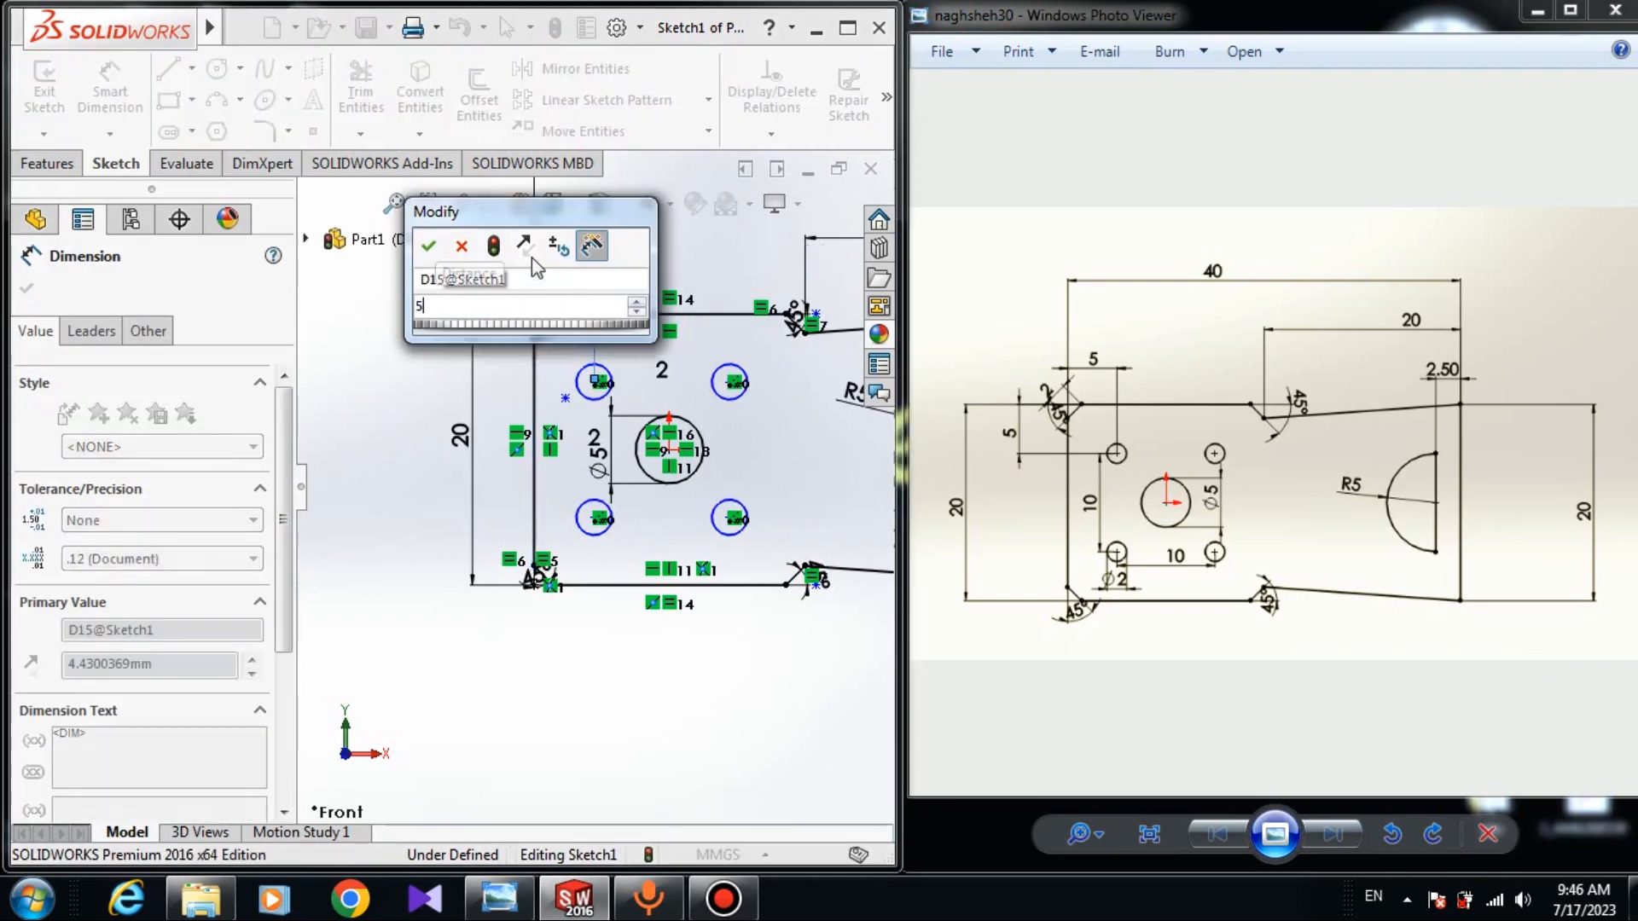
{"action": "key", "text": "Return"}
Dimension the upper-left hole's centre 5 mm below the plate's top edge.
{"action": "scroll", "coordinate": [532, 437], "scroll_direction": "down", "scroll_amount": 2}
{"action": "scroll", "coordinate": [532, 437], "scroll_direction": "down", "scroll_amount": 2}
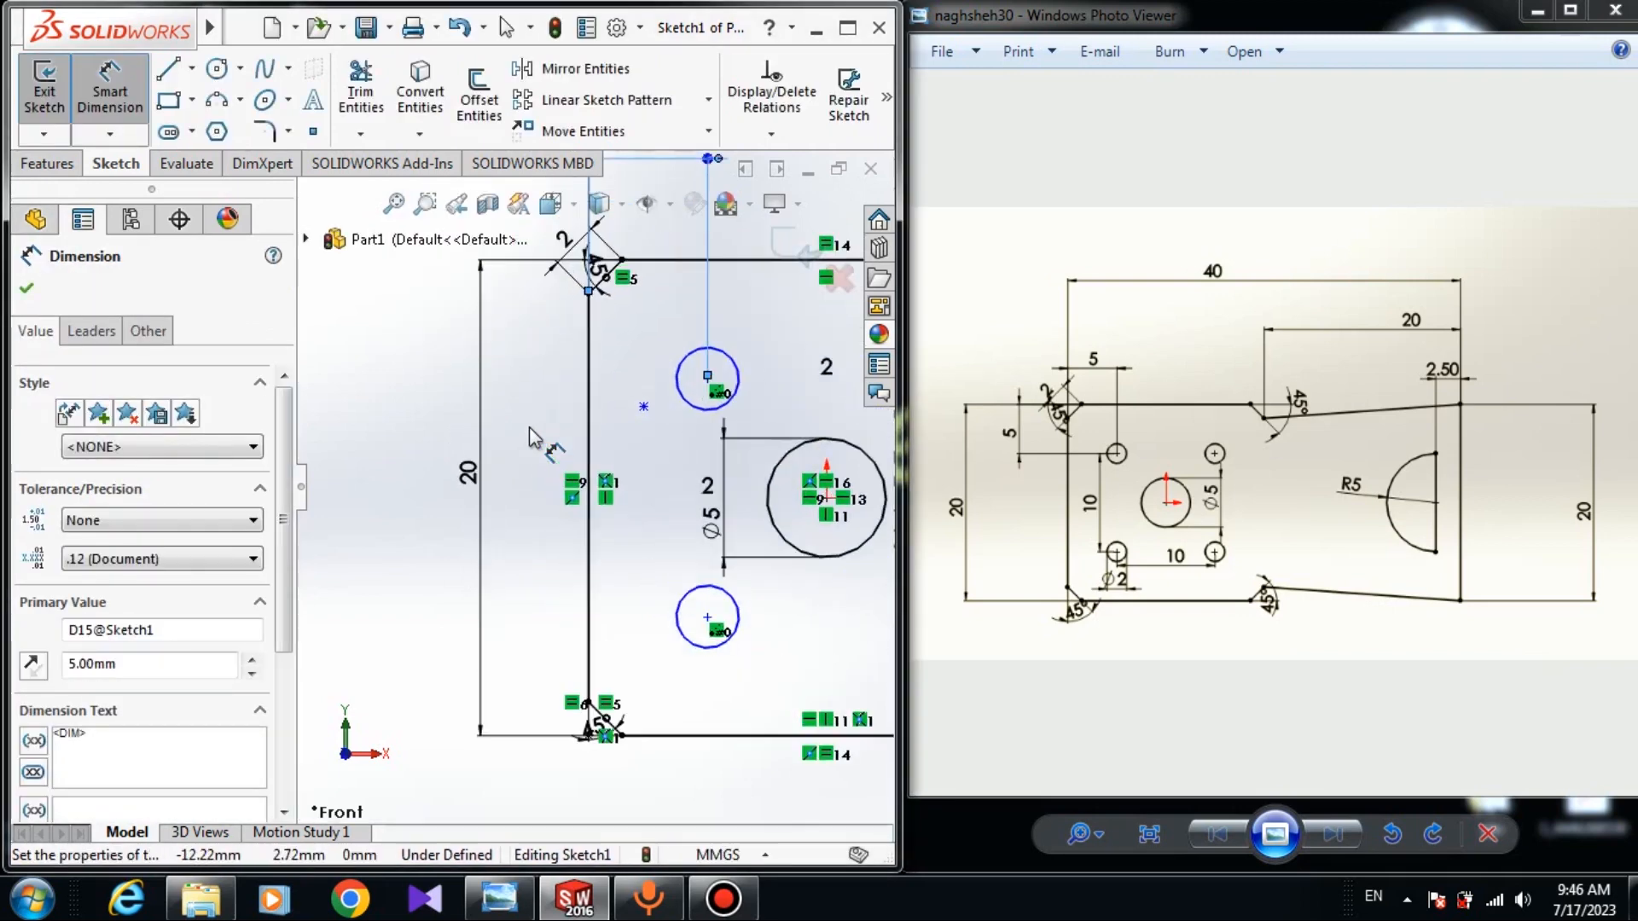
{"action": "scroll", "coordinate": [665, 440], "scroll_direction": "down", "scroll_amount": 2}
{"action": "key", "text": "Escape"}
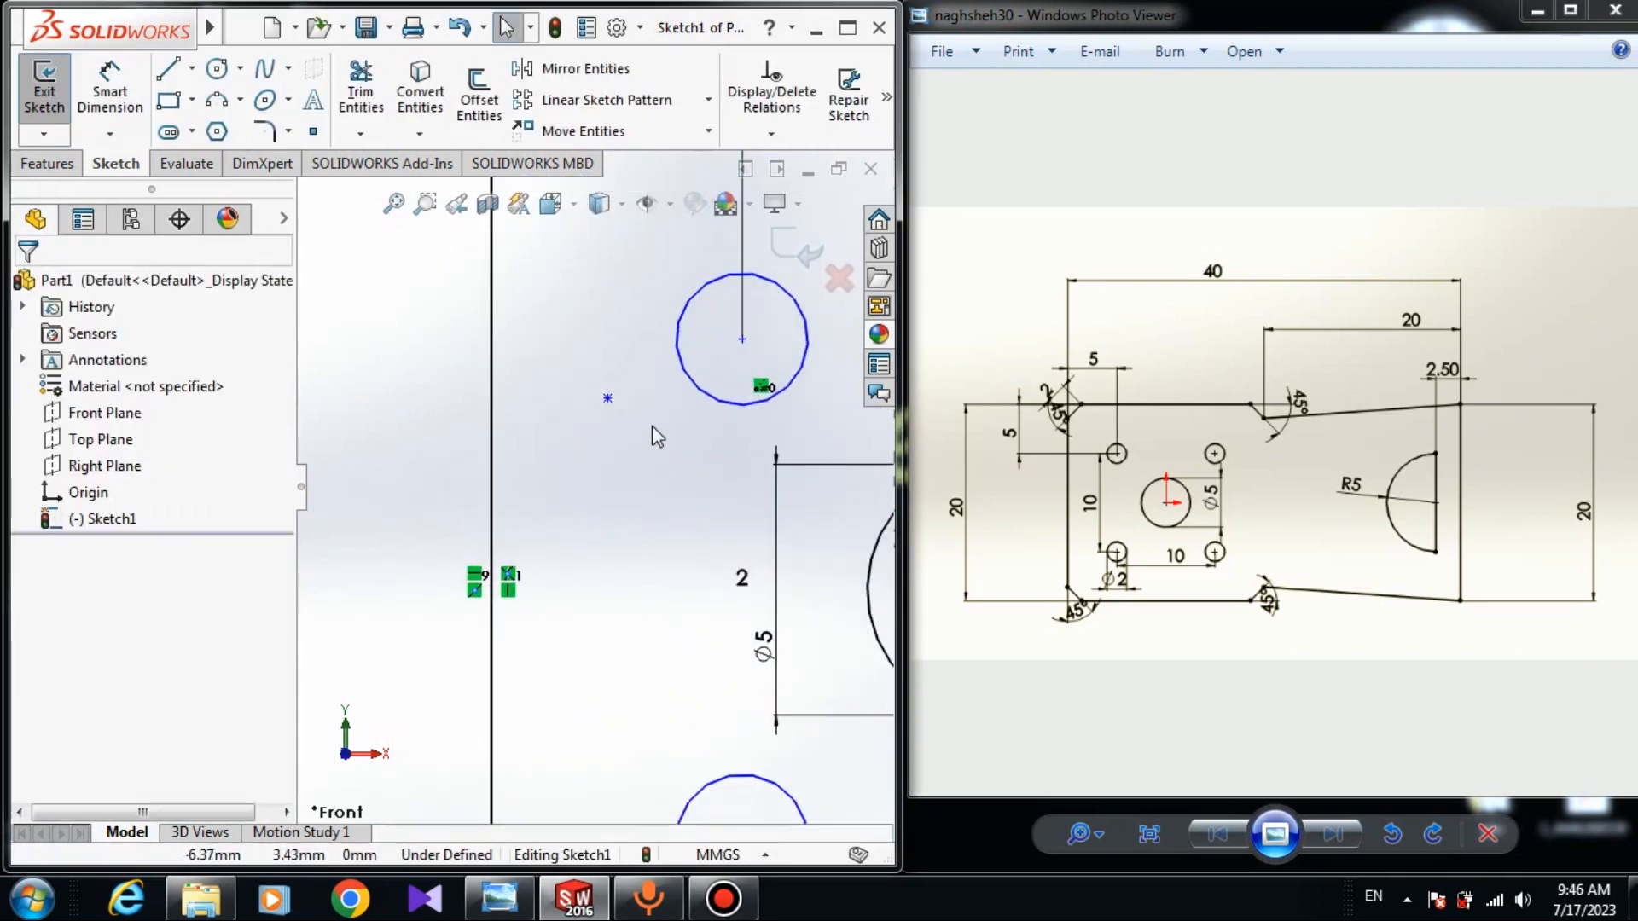
{"action": "key", "text": "s"}
{"action": "left_click", "coordinate": [632, 369]}
{"action": "left_click", "coordinate": [743, 338]}
{"action": "scroll", "coordinate": [512, 325], "scroll_direction": "up", "scroll_amount": 3}
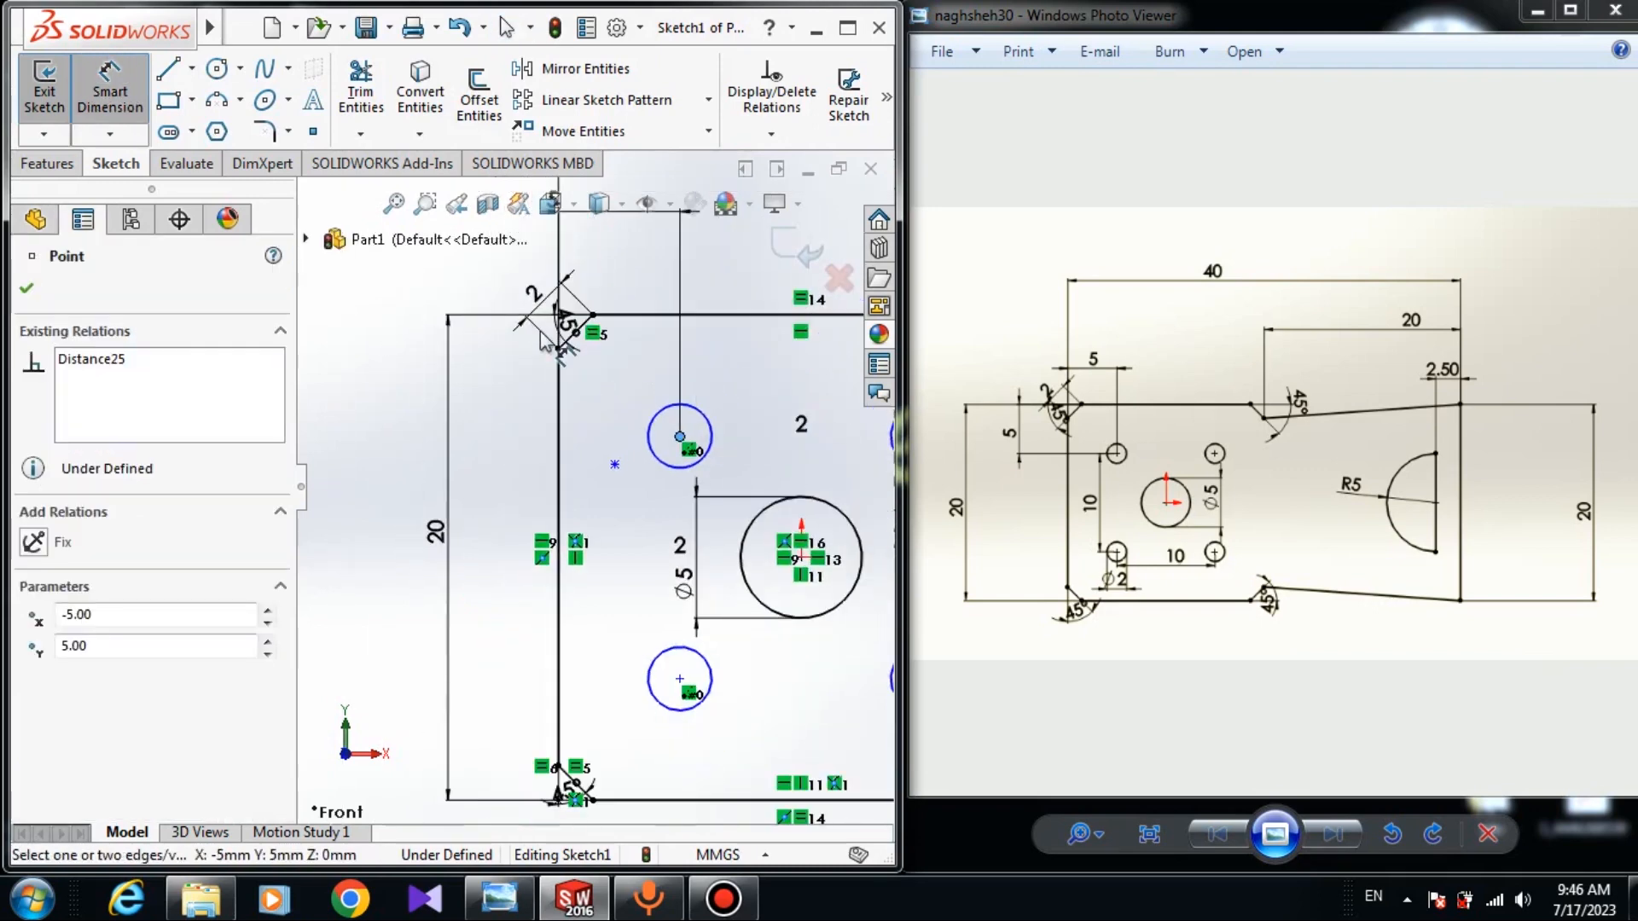
{"action": "left_click", "coordinate": [626, 322]}
{"action": "left_click", "coordinate": [355, 360]}
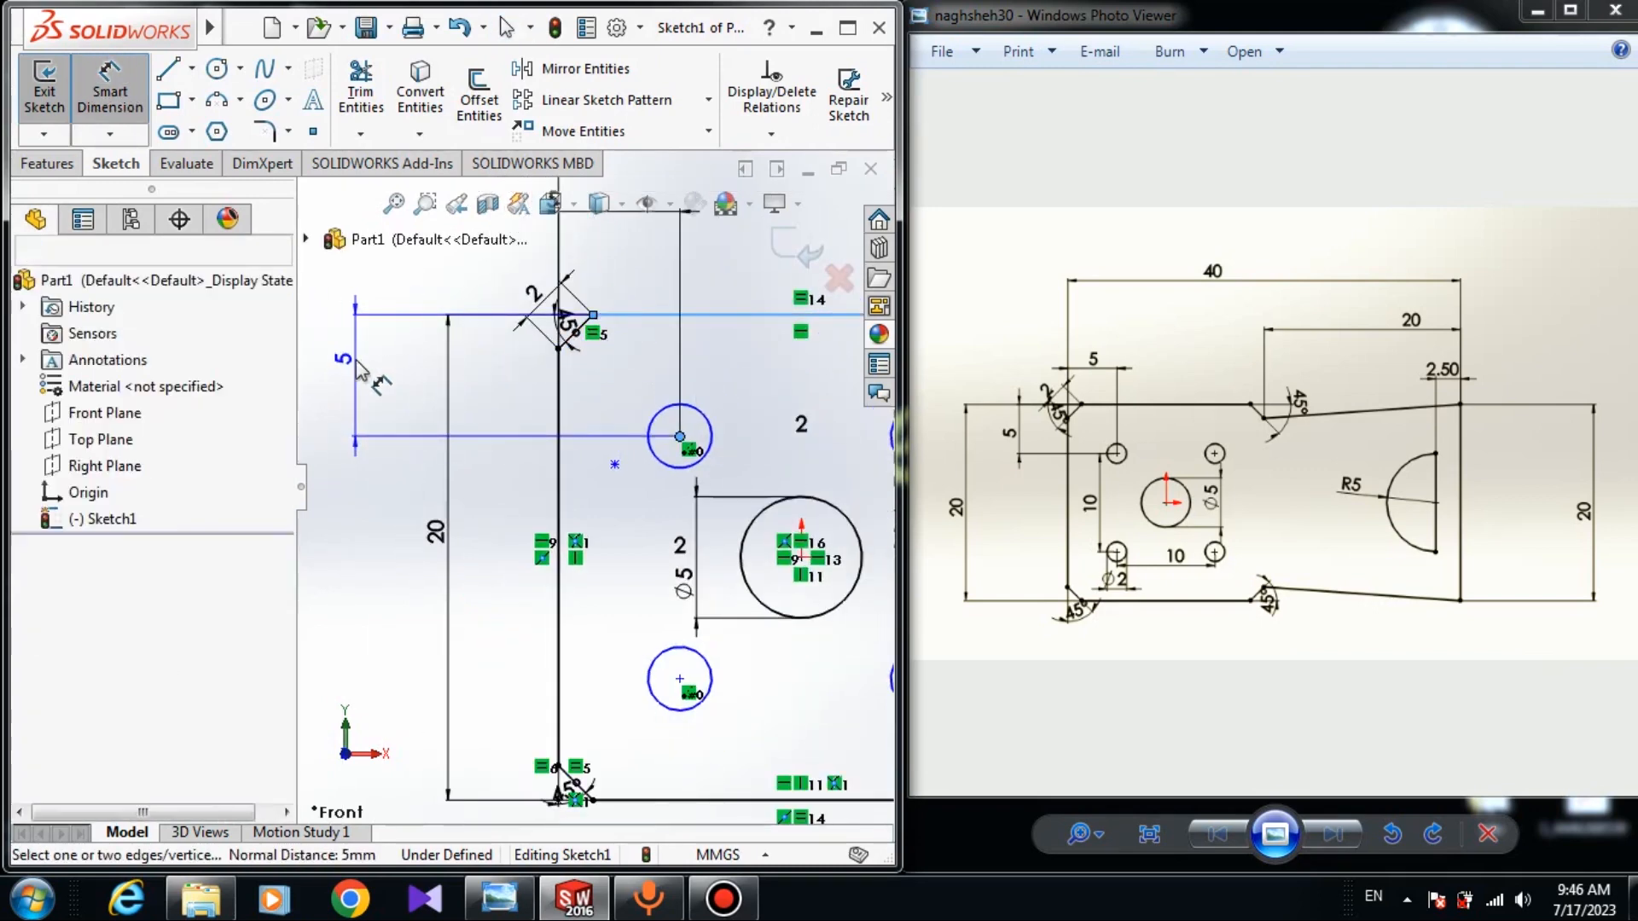
{"action": "key", "text": "Return"}
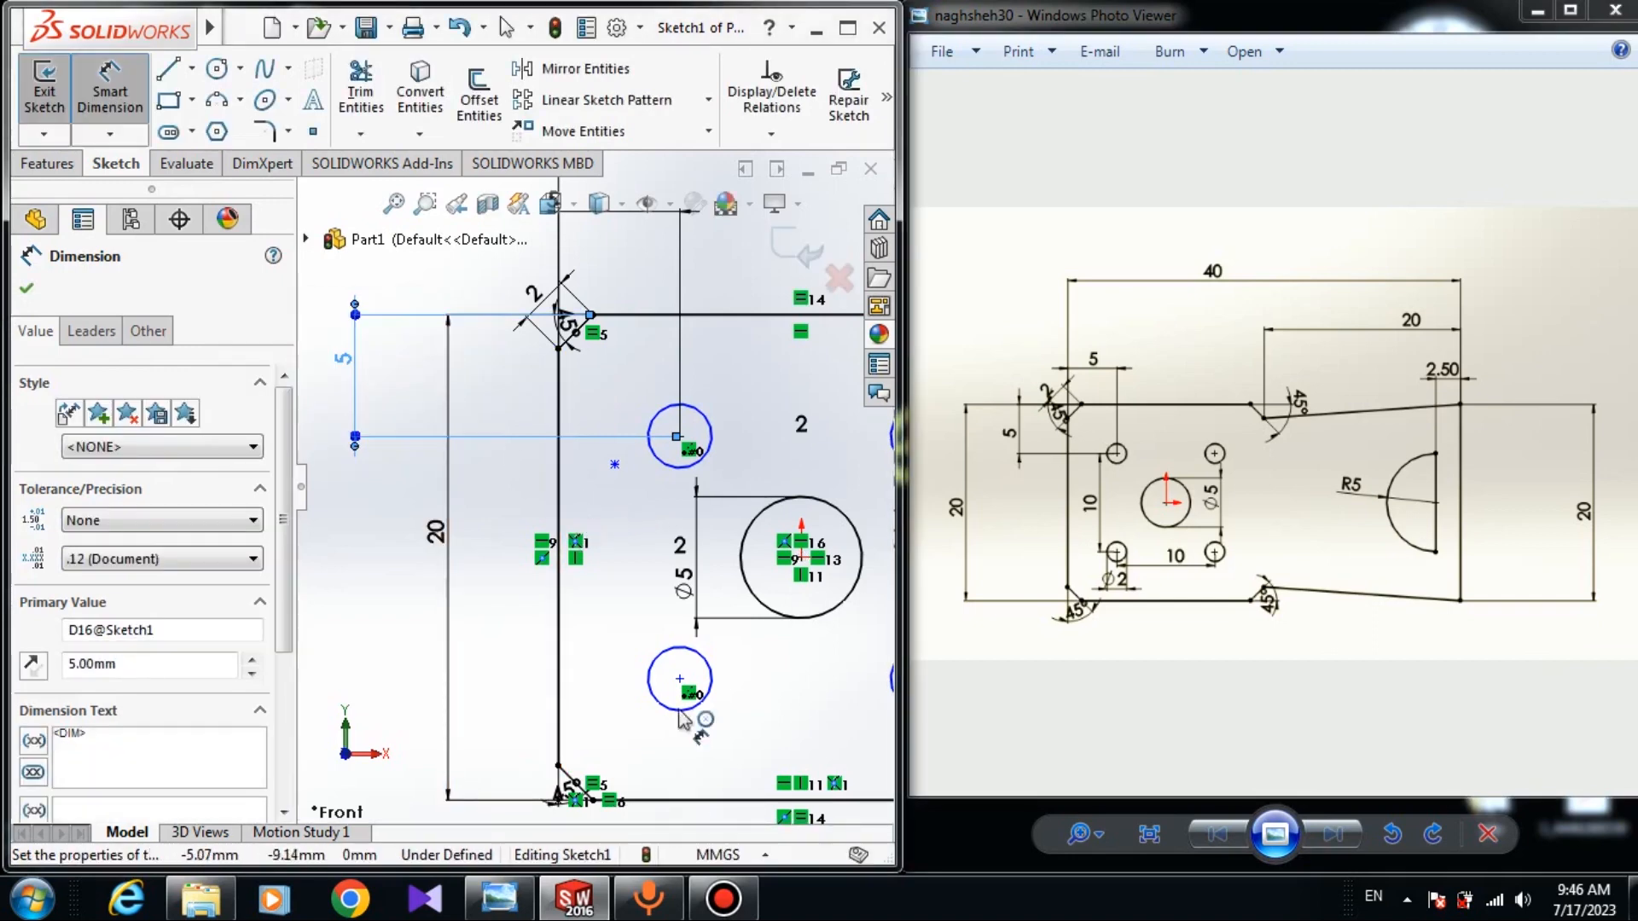
Give the upper-left hole a diameter of 2 mm.
{"action": "left_click", "coordinate": [648, 435]}
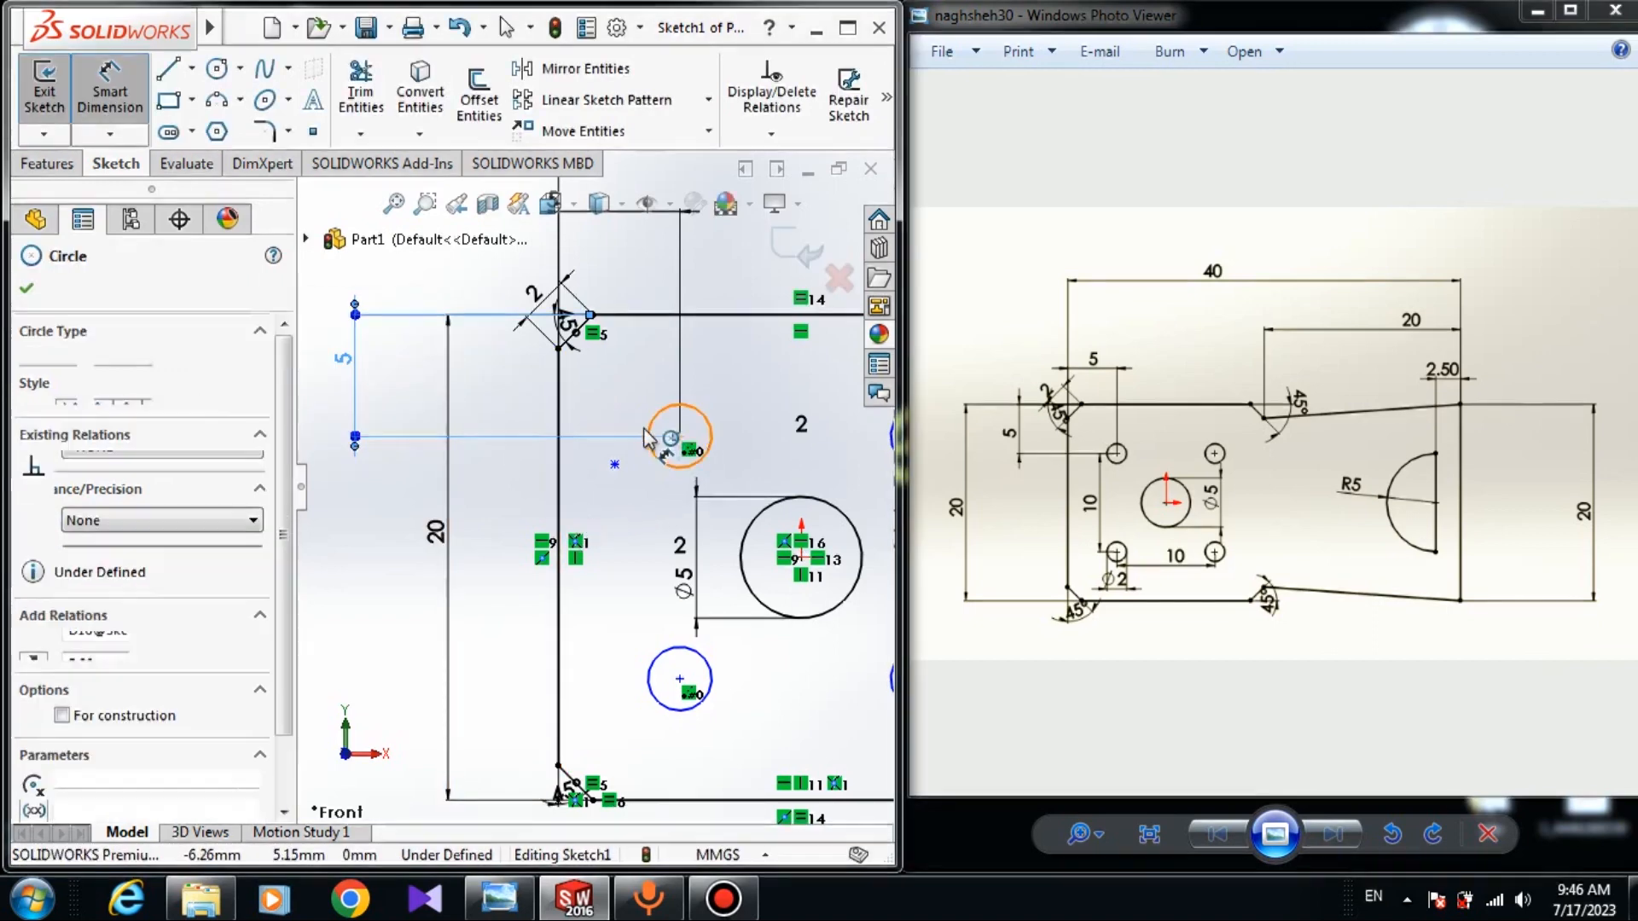
{"action": "left_click", "coordinate": [633, 439]}
{"action": "type", "text": "2"}
{"action": "key", "text": "Return"}
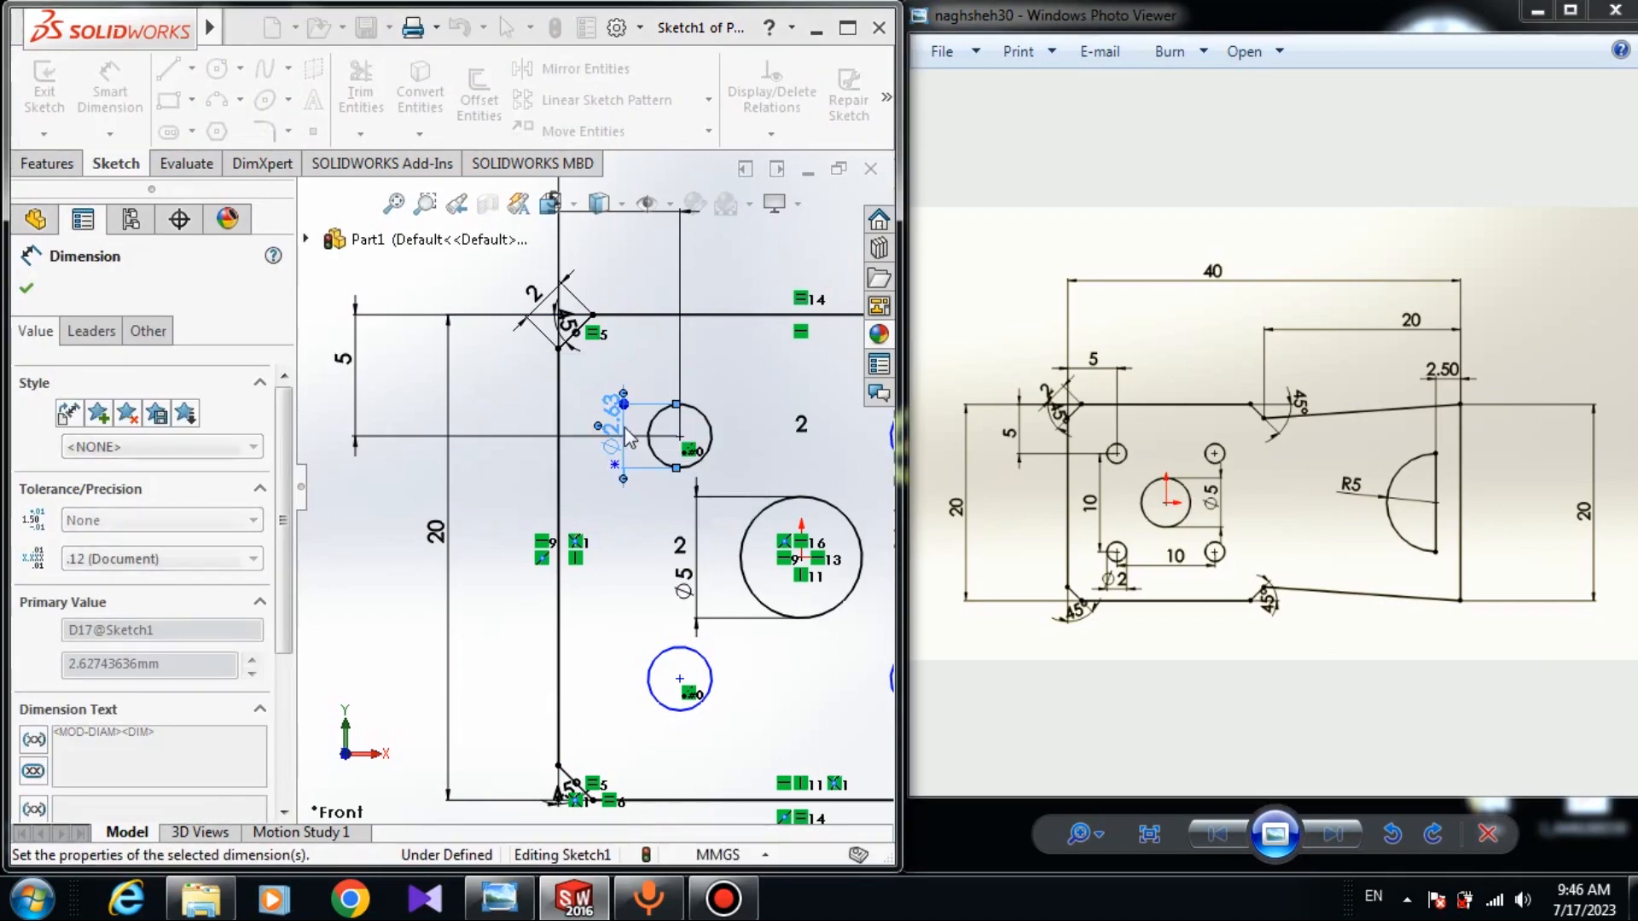
{"action": "key", "text": "Escape"}
{"action": "scroll", "coordinate": [723, 589], "scroll_direction": "up", "scroll_amount": 2}
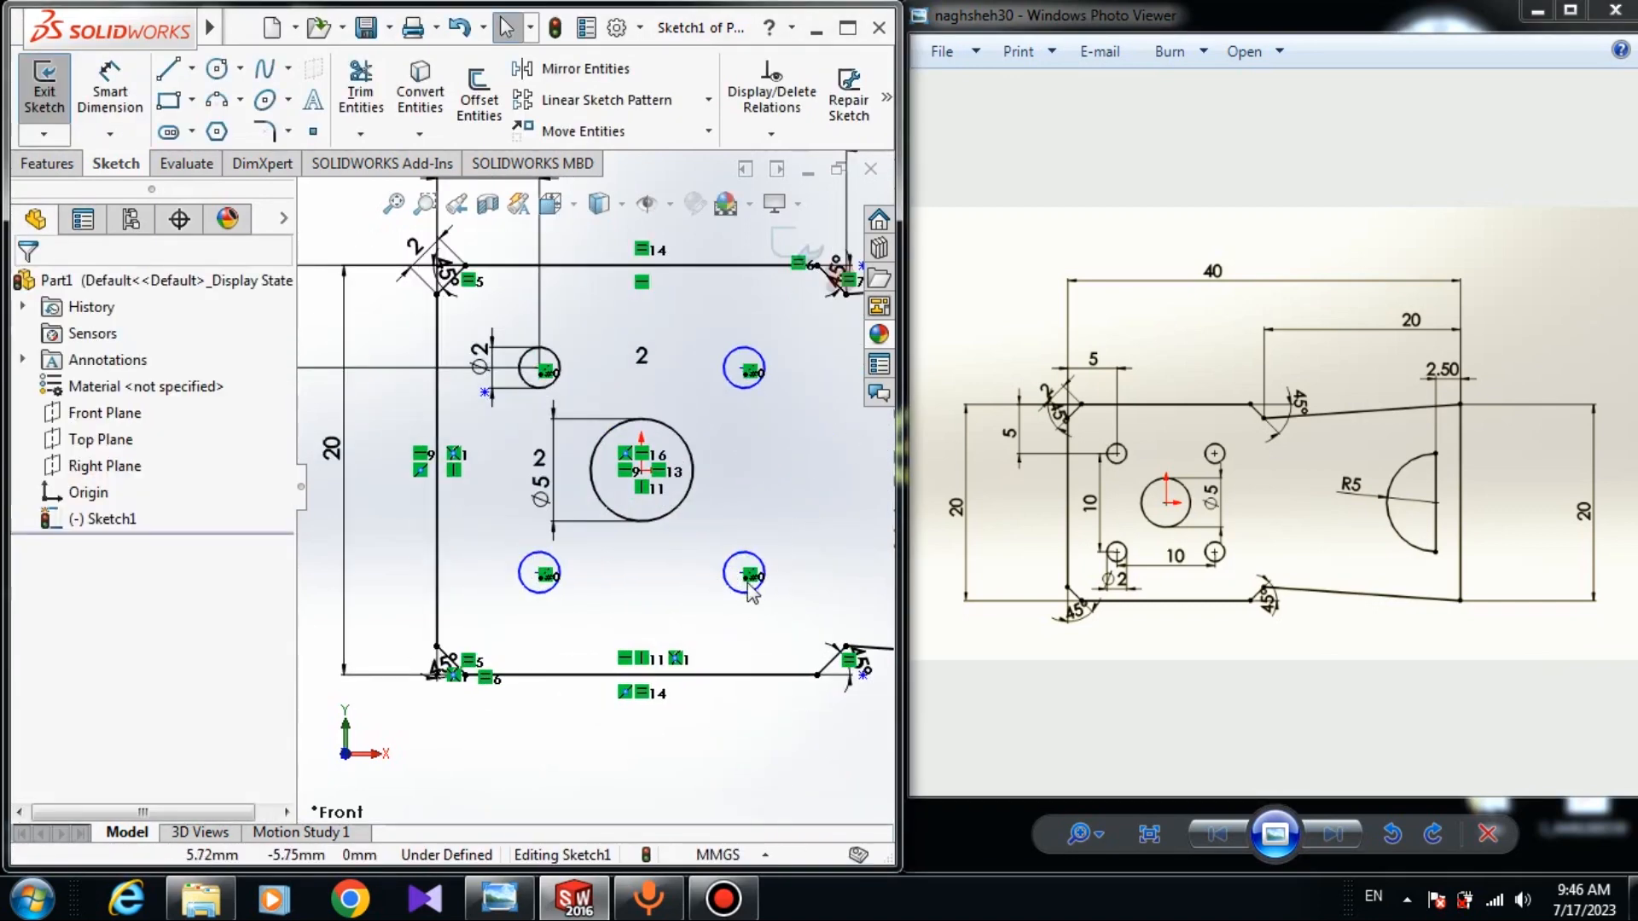
Nudge the lower-right circle, then abandon two dimension attempts on the lower-left hole centre.
{"action": "left_click", "coordinate": [742, 577]}
{"action": "left_click_drag", "start_coordinate": [742, 577], "coordinate": [749, 570]}
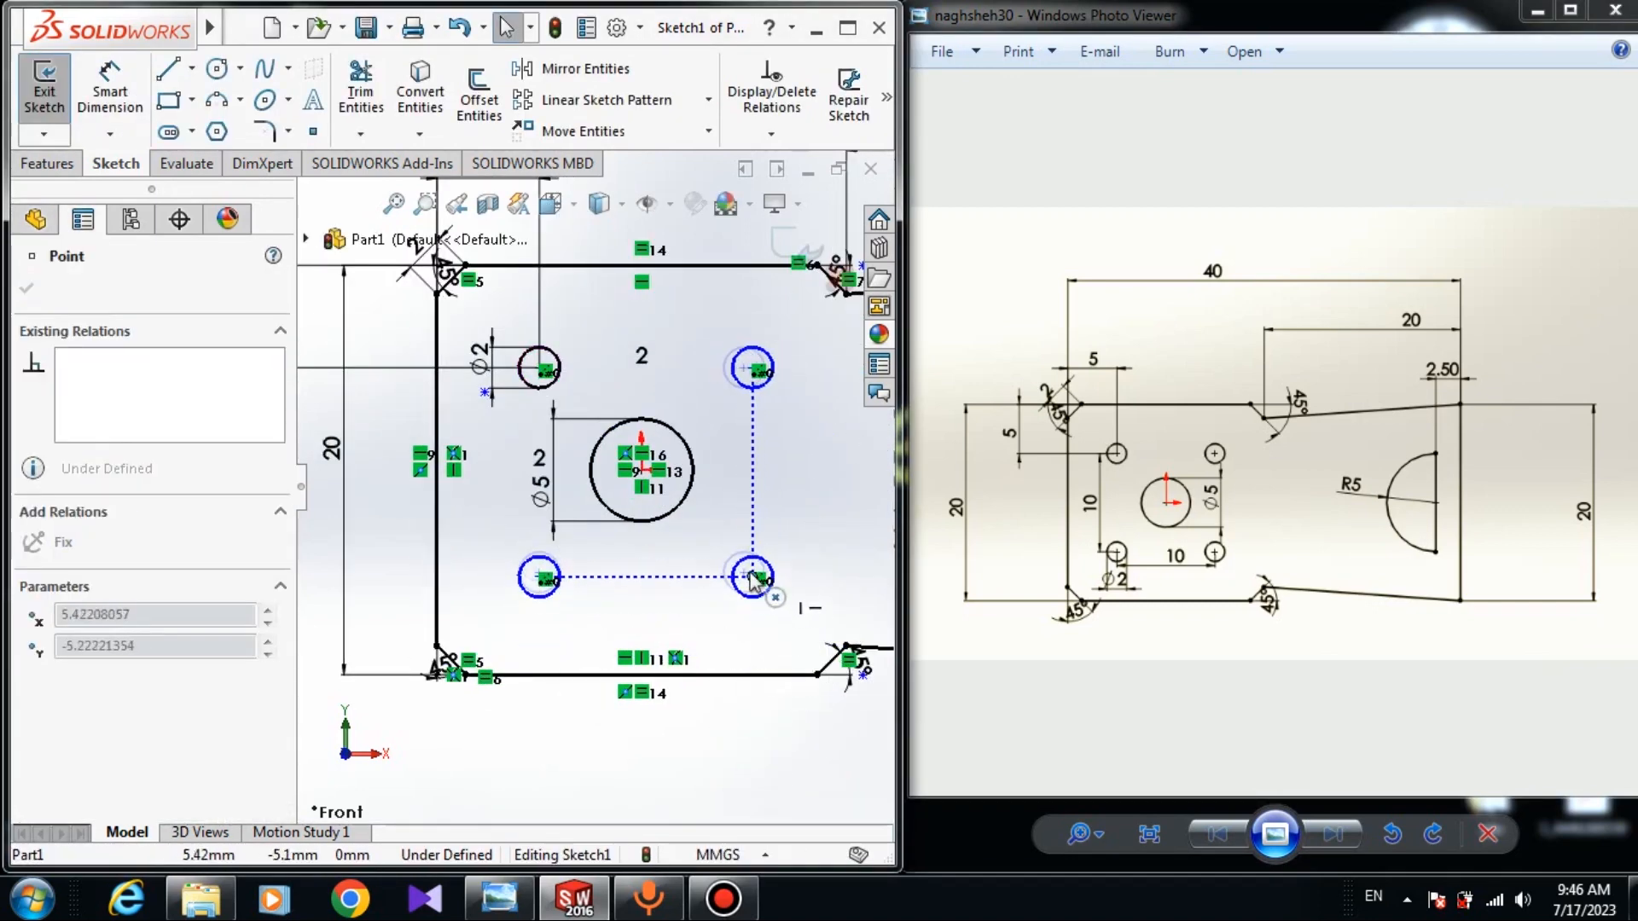
{"action": "key", "text": "Escape"}
{"action": "key", "text": "d"}
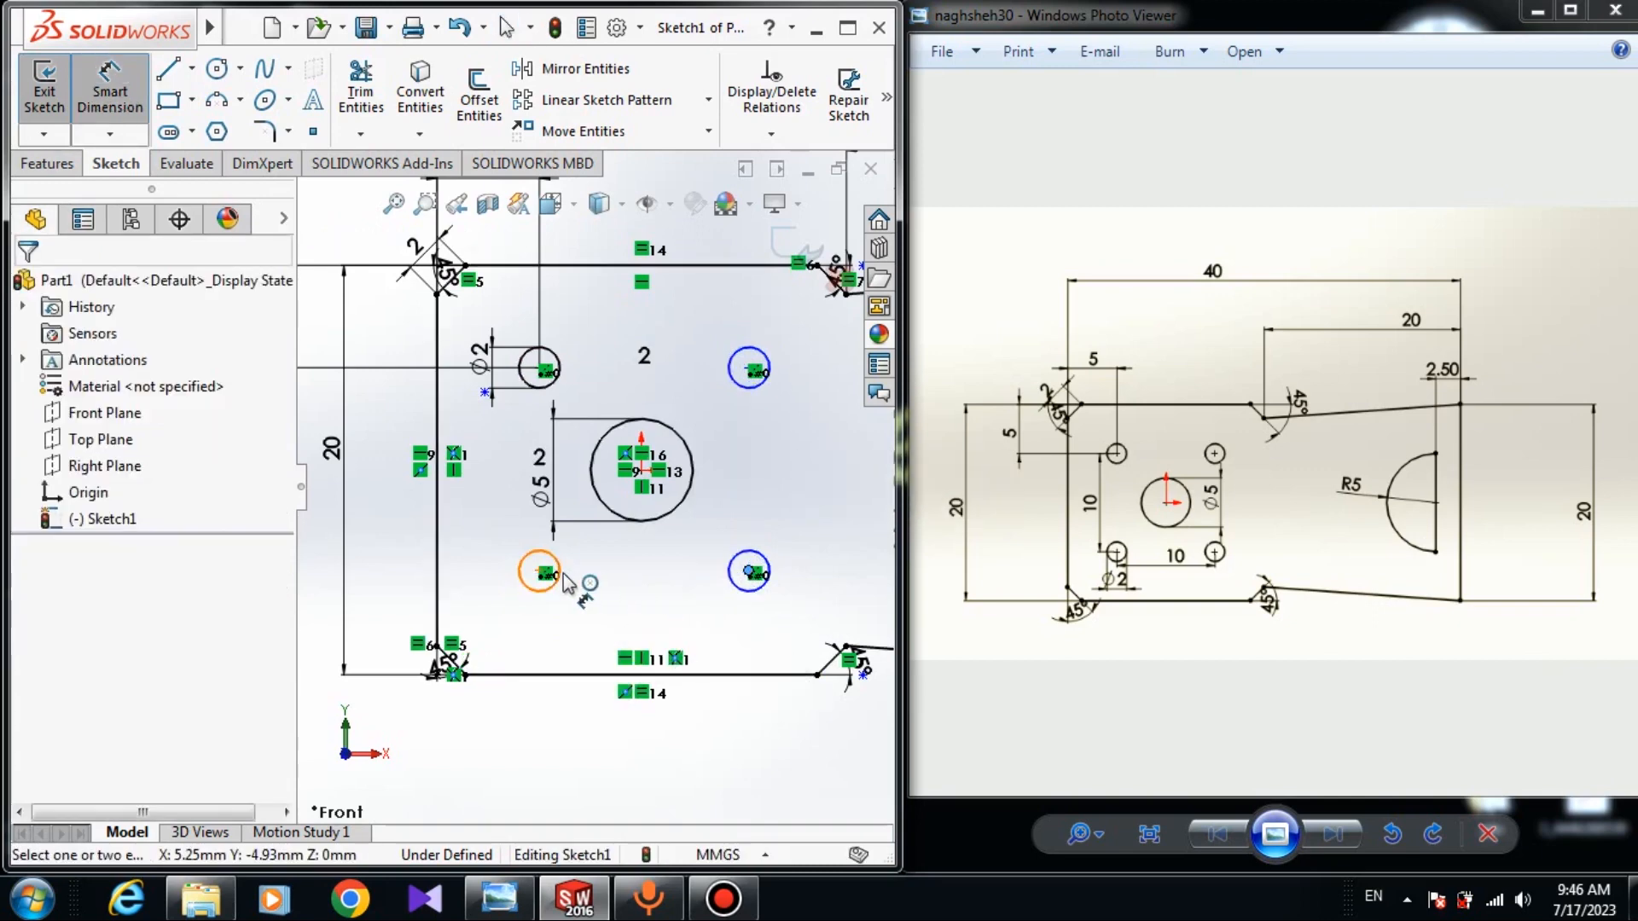
{"action": "left_click", "coordinate": [540, 574]}
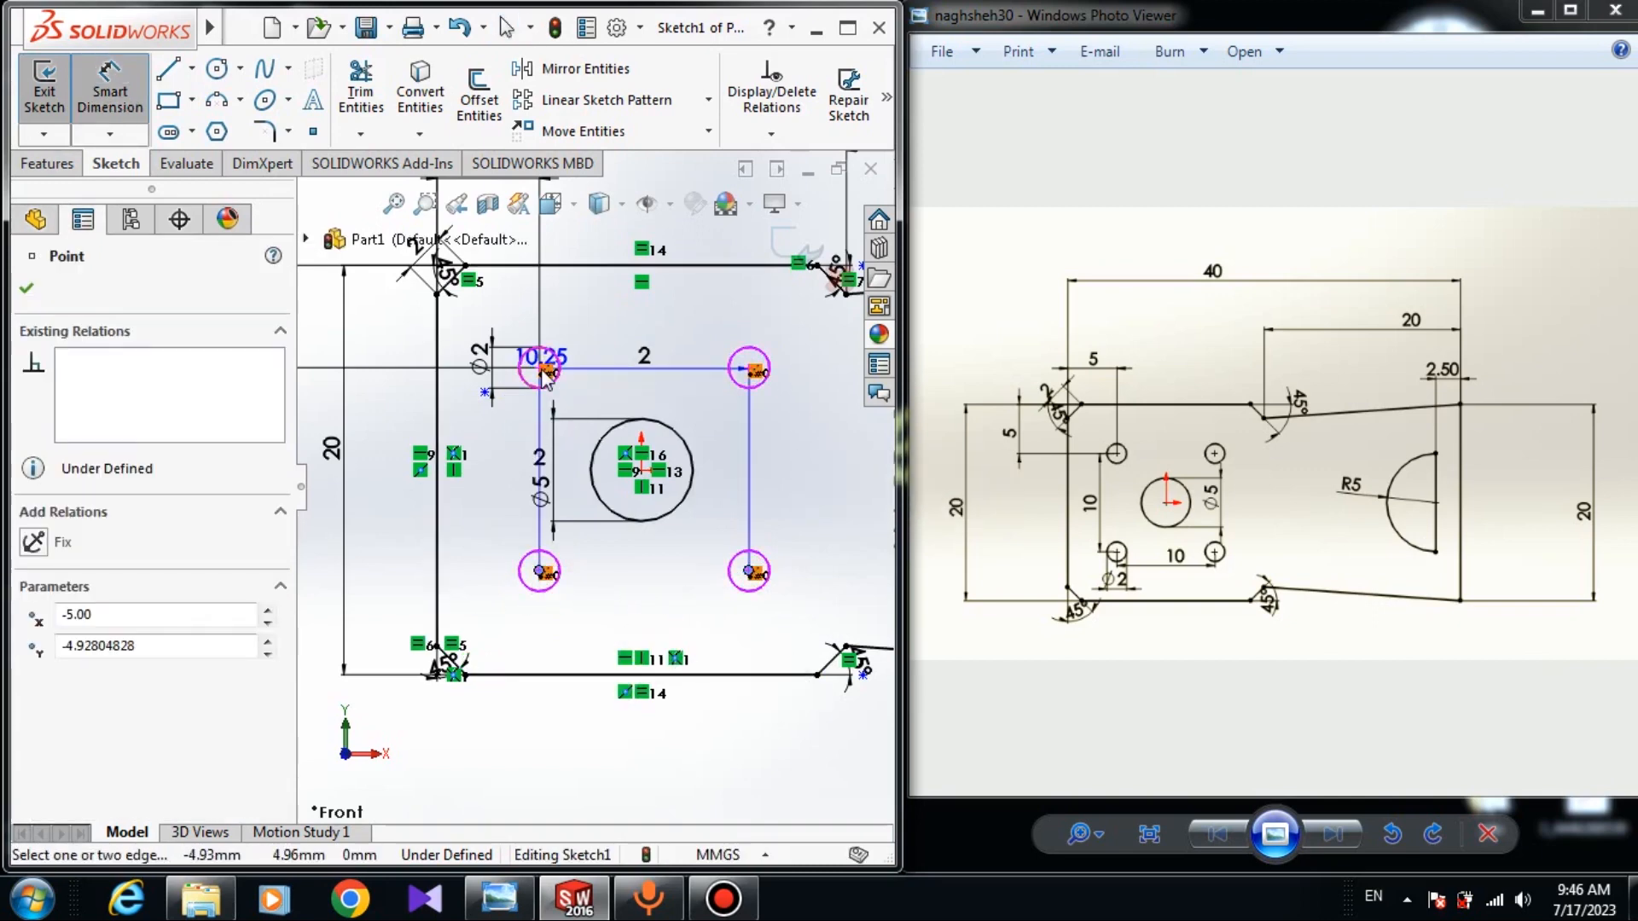
{"action": "key", "text": "Escape"}
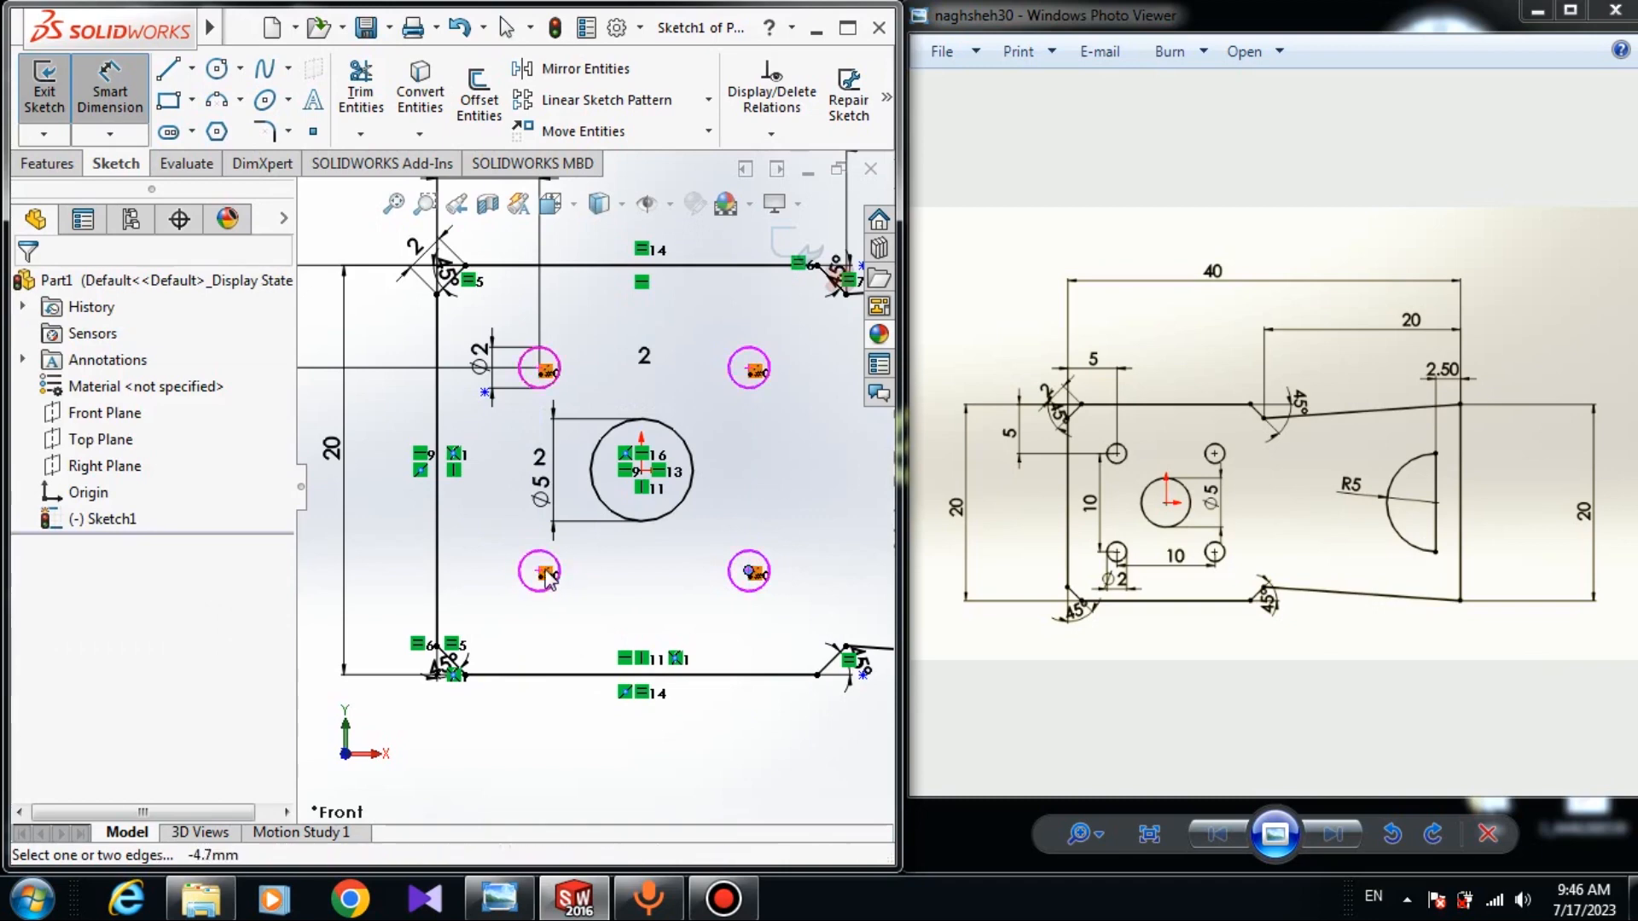
{"action": "left_click", "coordinate": [540, 572]}
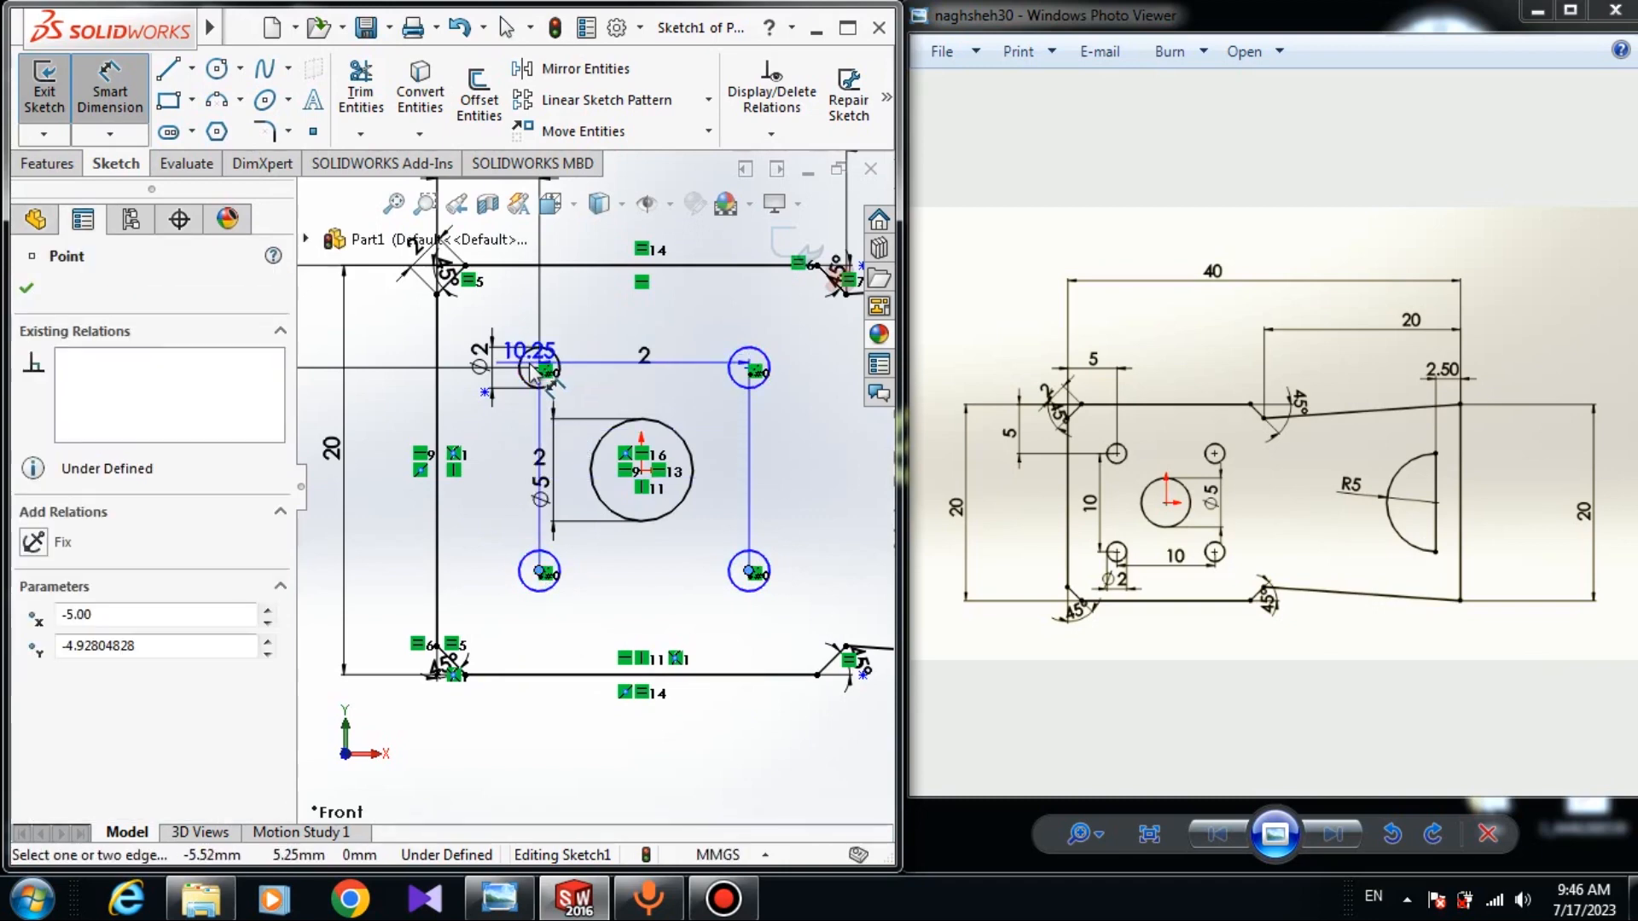
{"action": "left_click", "coordinate": [543, 373]}
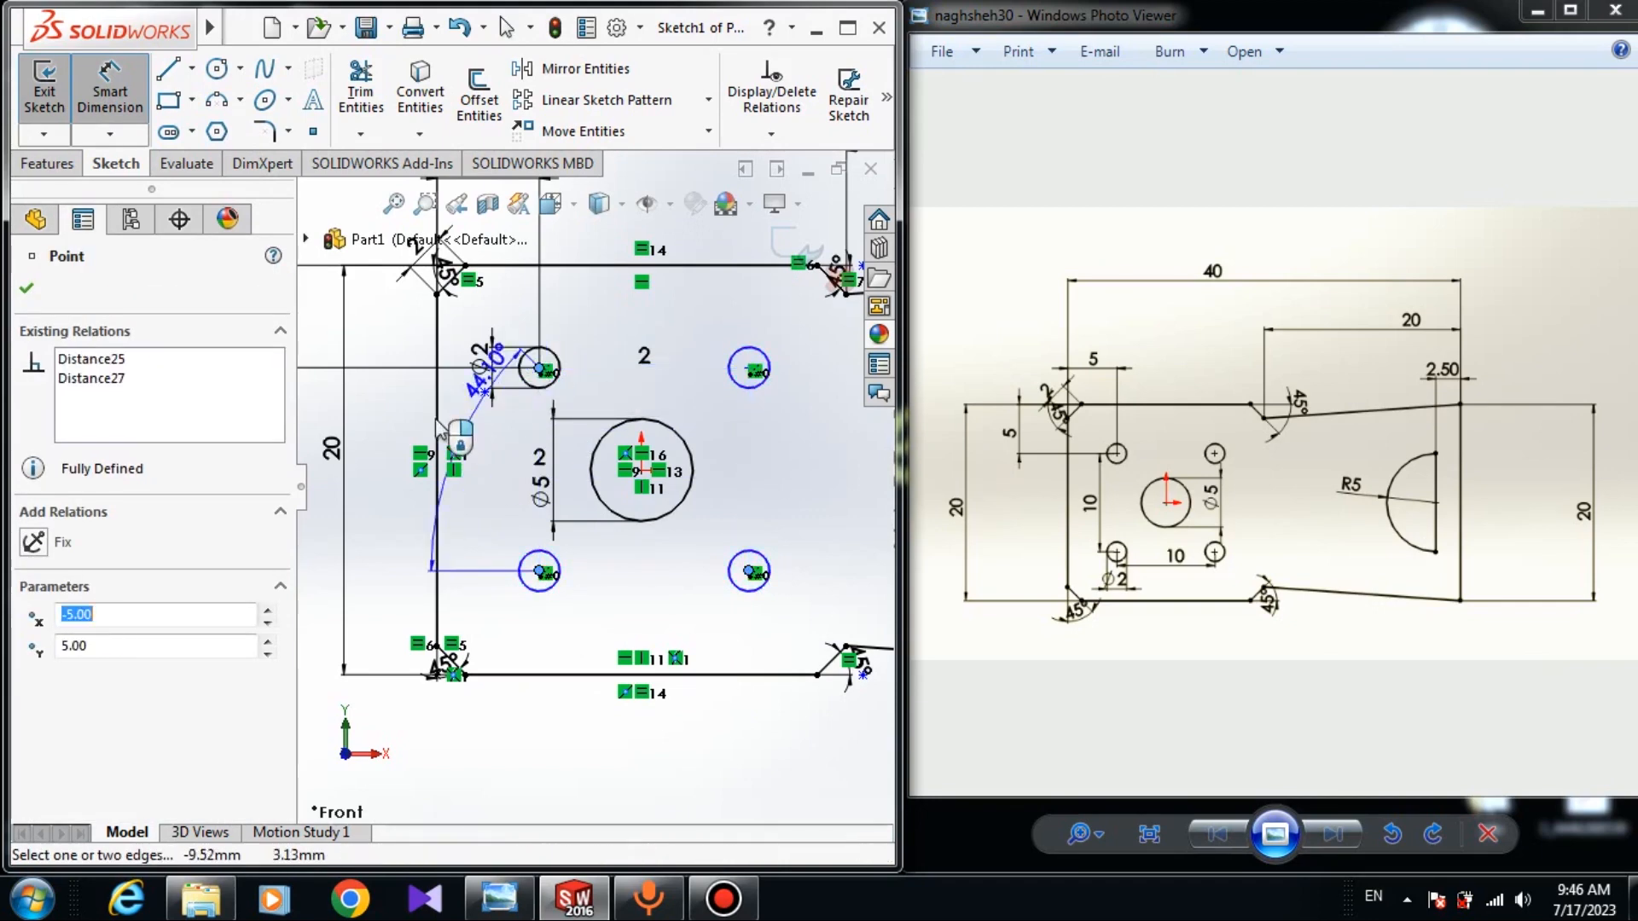
{"action": "key", "text": "Escape"}
{"action": "scroll", "coordinate": [452, 469], "scroll_direction": "down", "scroll_amount": 2}
{"action": "scroll", "coordinate": [452, 469], "scroll_direction": "down", "scroll_amount": 1}
{"action": "key", "text": "Escape"}
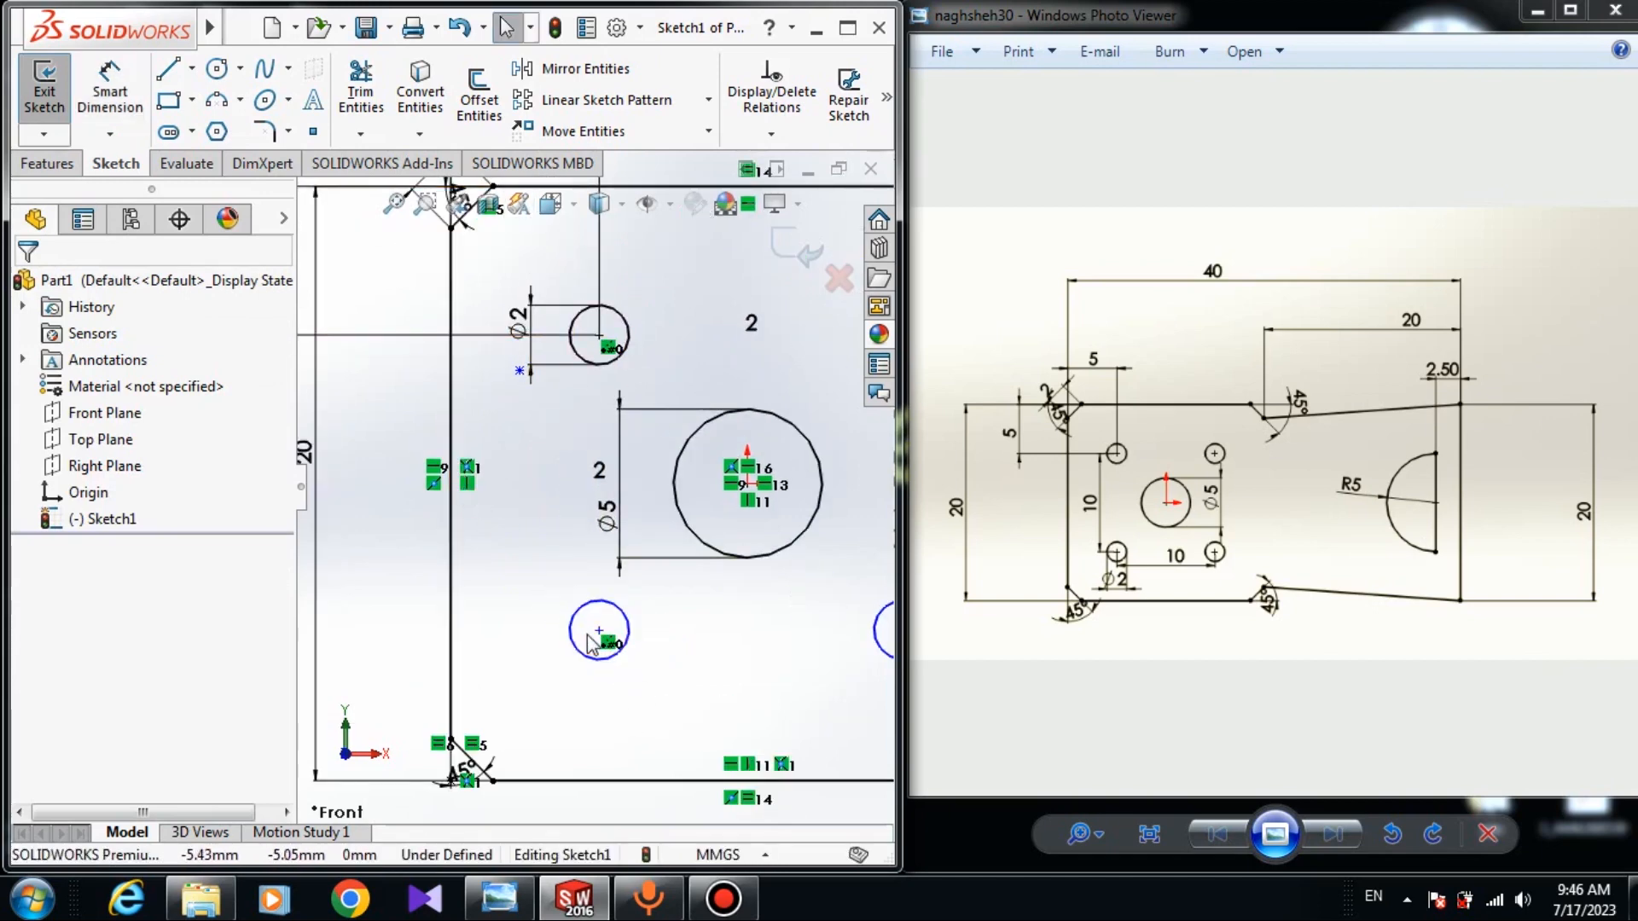
Add a Vertical relation between the lower-left and upper-left hole centres.
{"action": "left_click", "coordinate": [600, 633]}
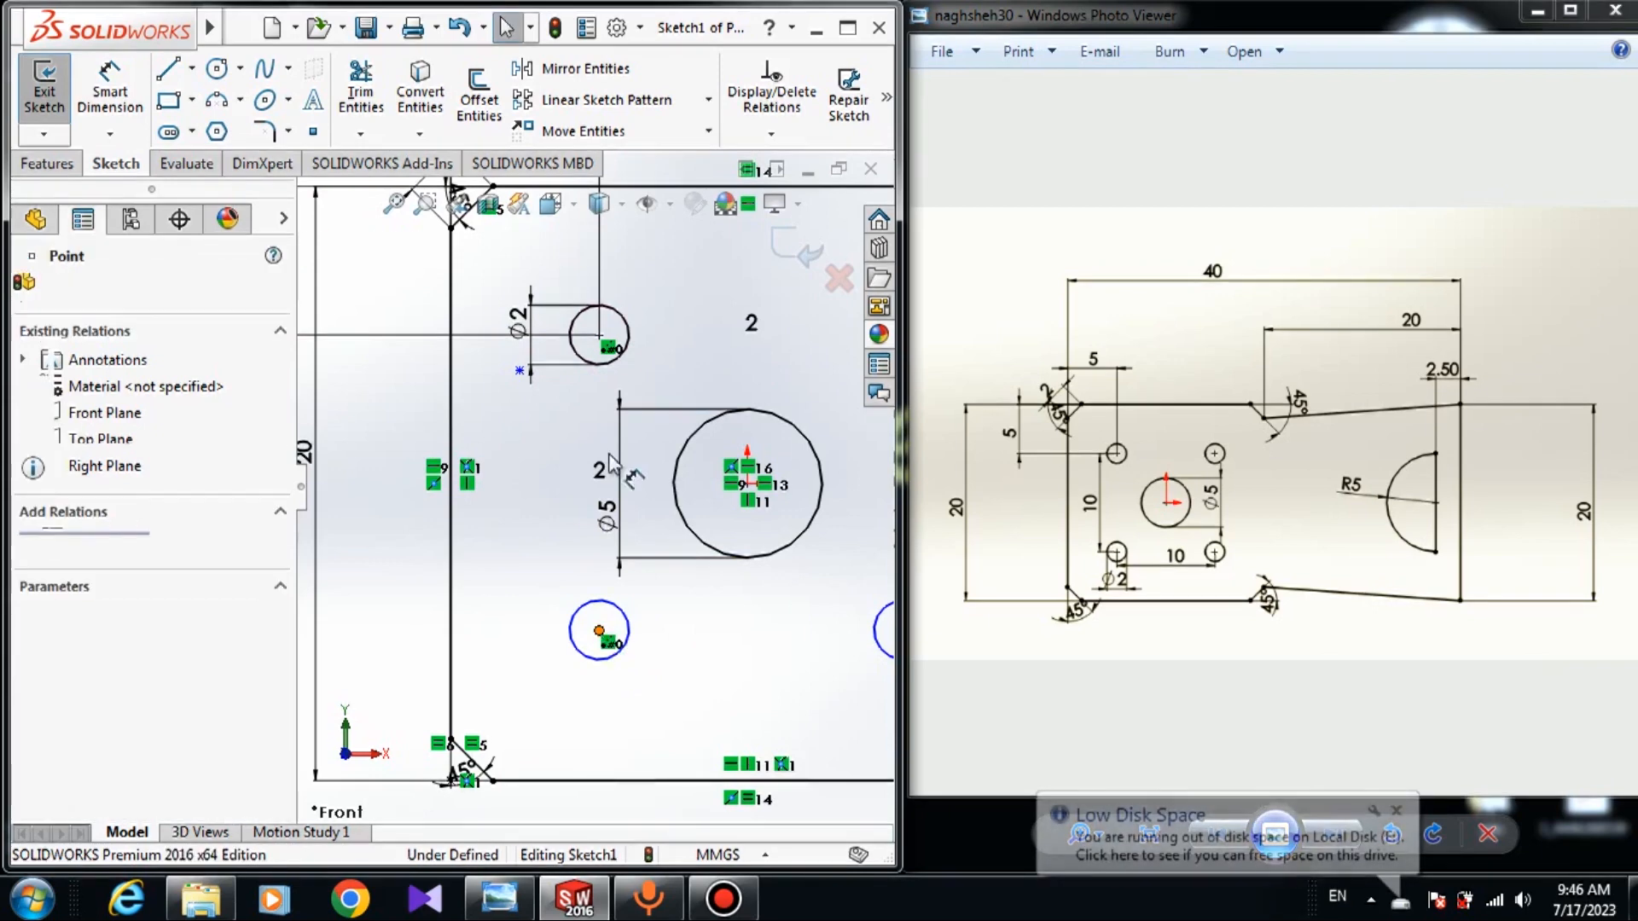
{"action": "left_click", "coordinate": [601, 337], "text": "ctrl"}
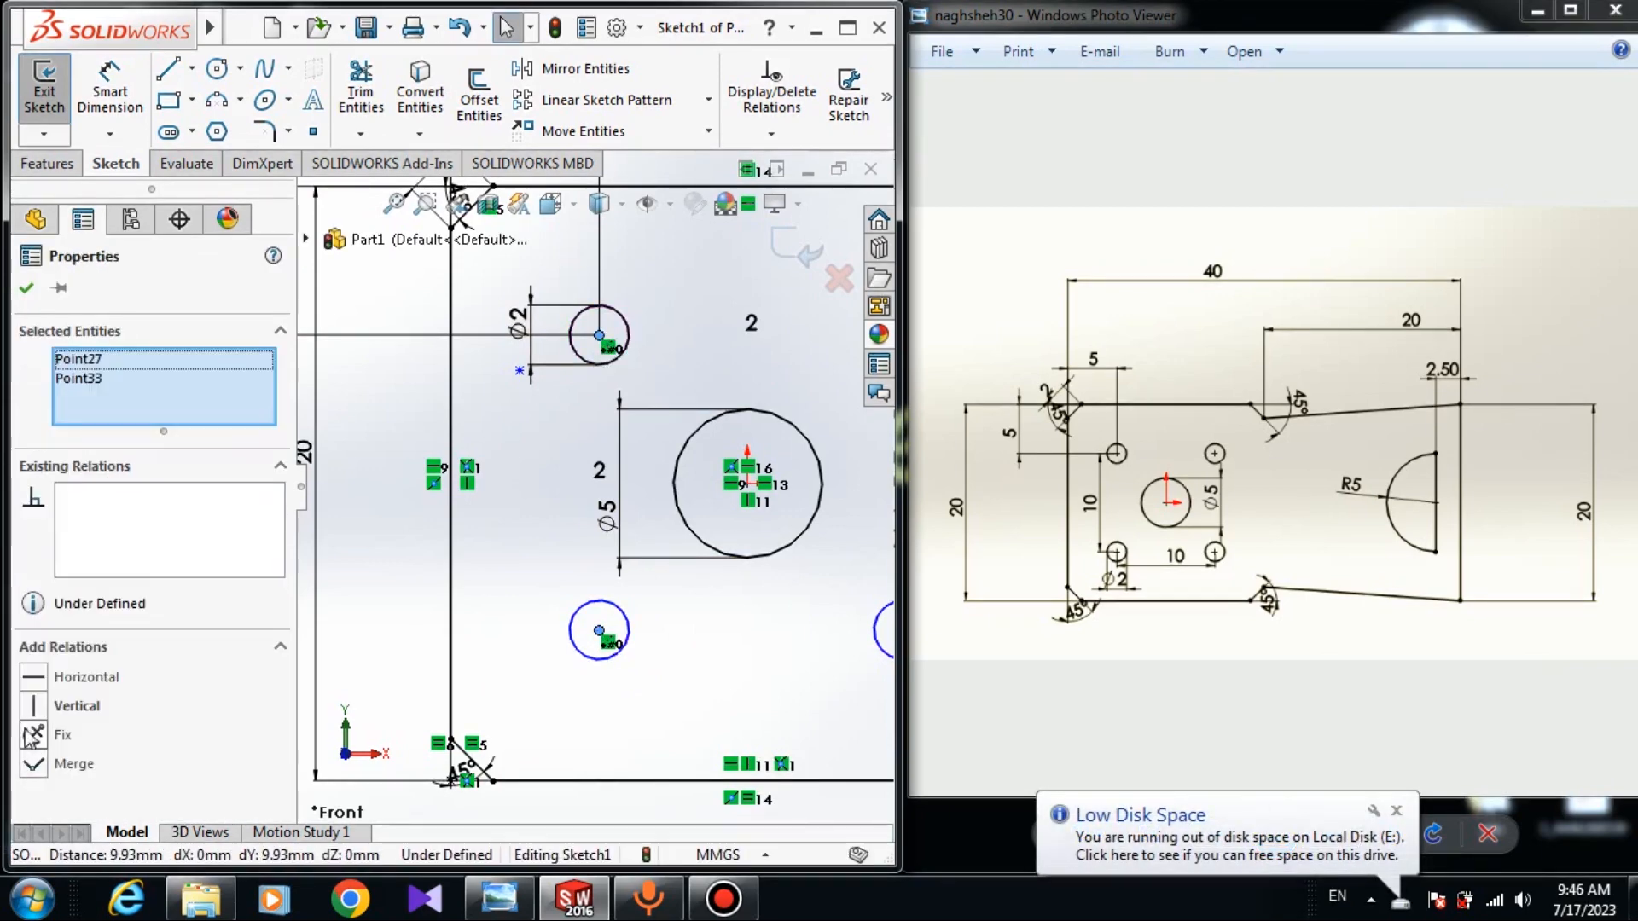
{"action": "left_click", "coordinate": [30, 707]}
{"action": "left_click", "coordinate": [376, 564]}
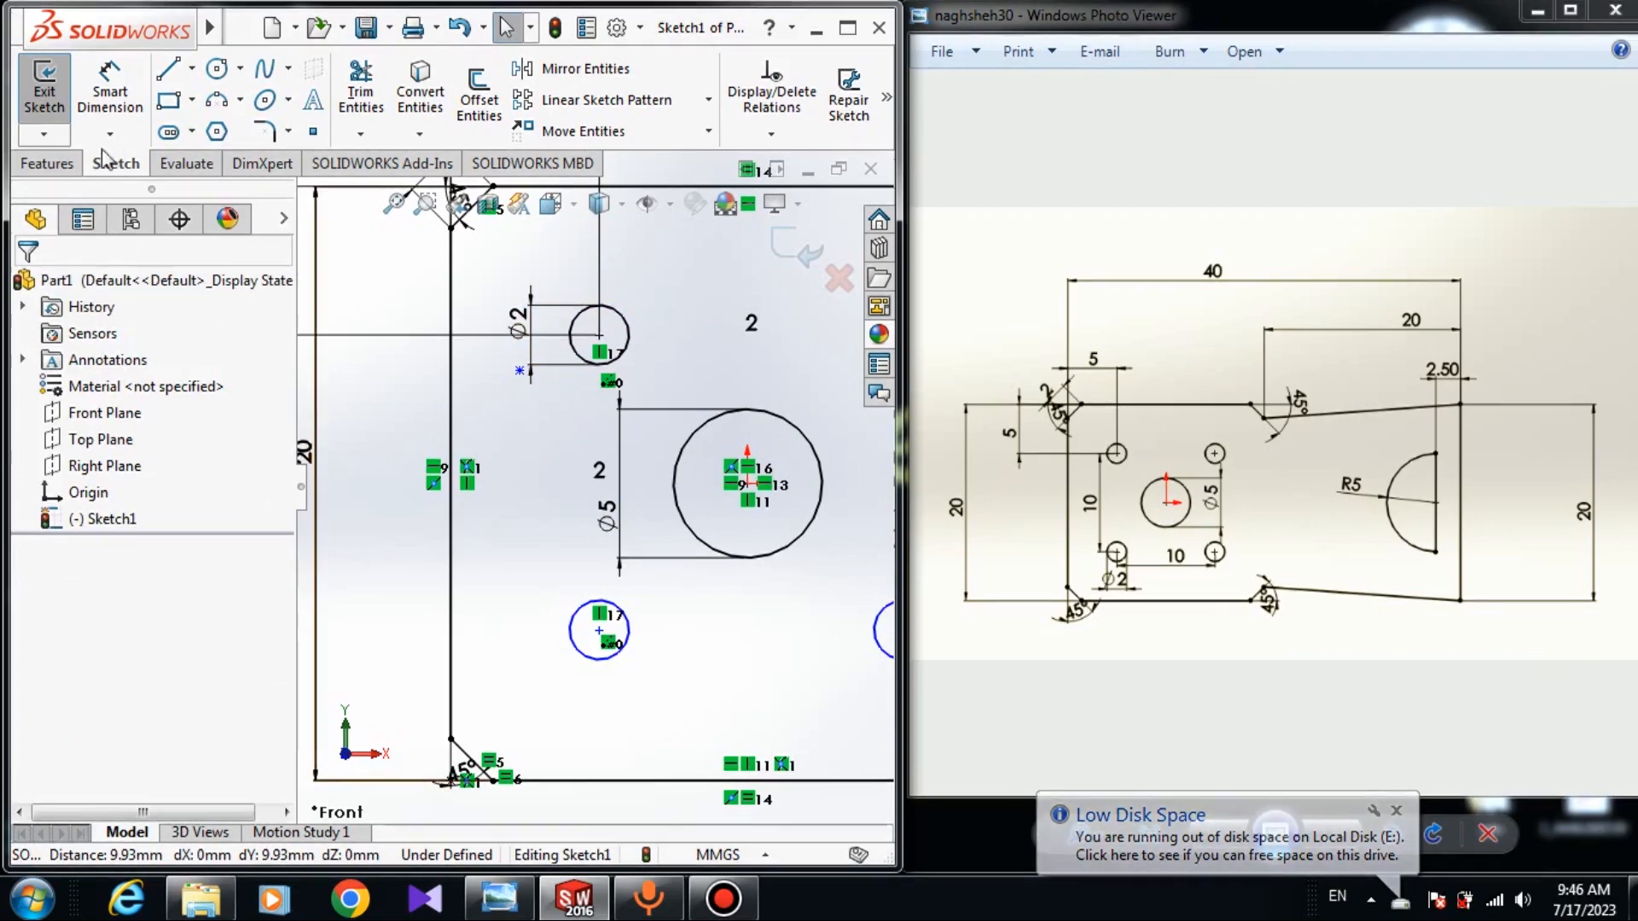
Place a vertical Smart Dimension between the two left hole centres.
{"action": "left_click", "coordinate": [324, 162]}
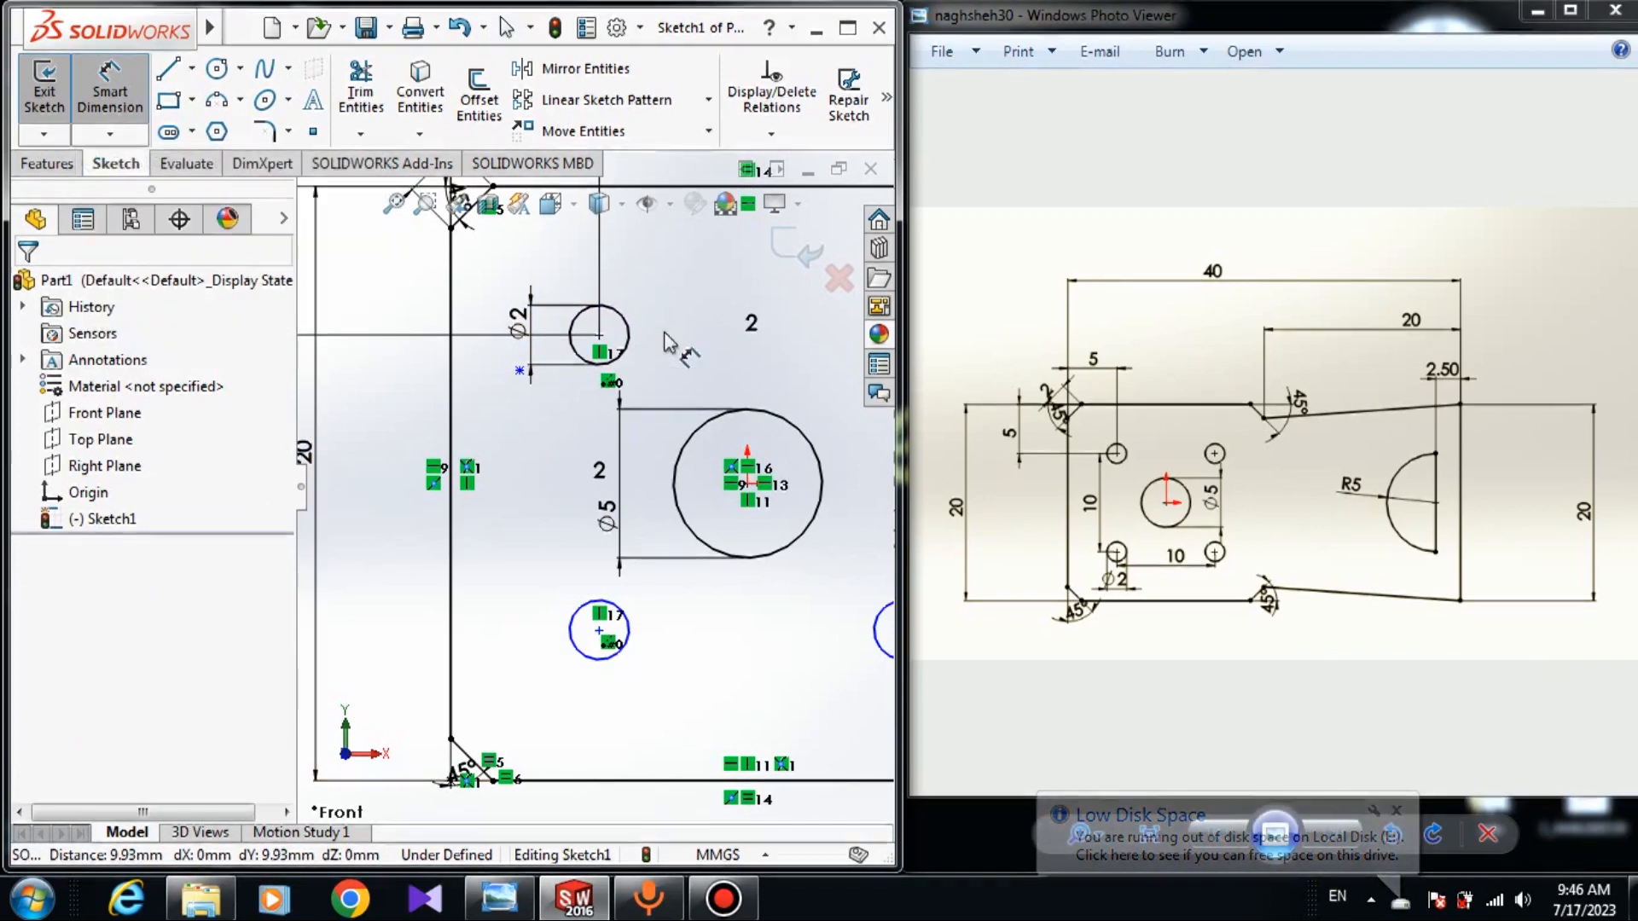
{"action": "left_click", "coordinate": [600, 336]}
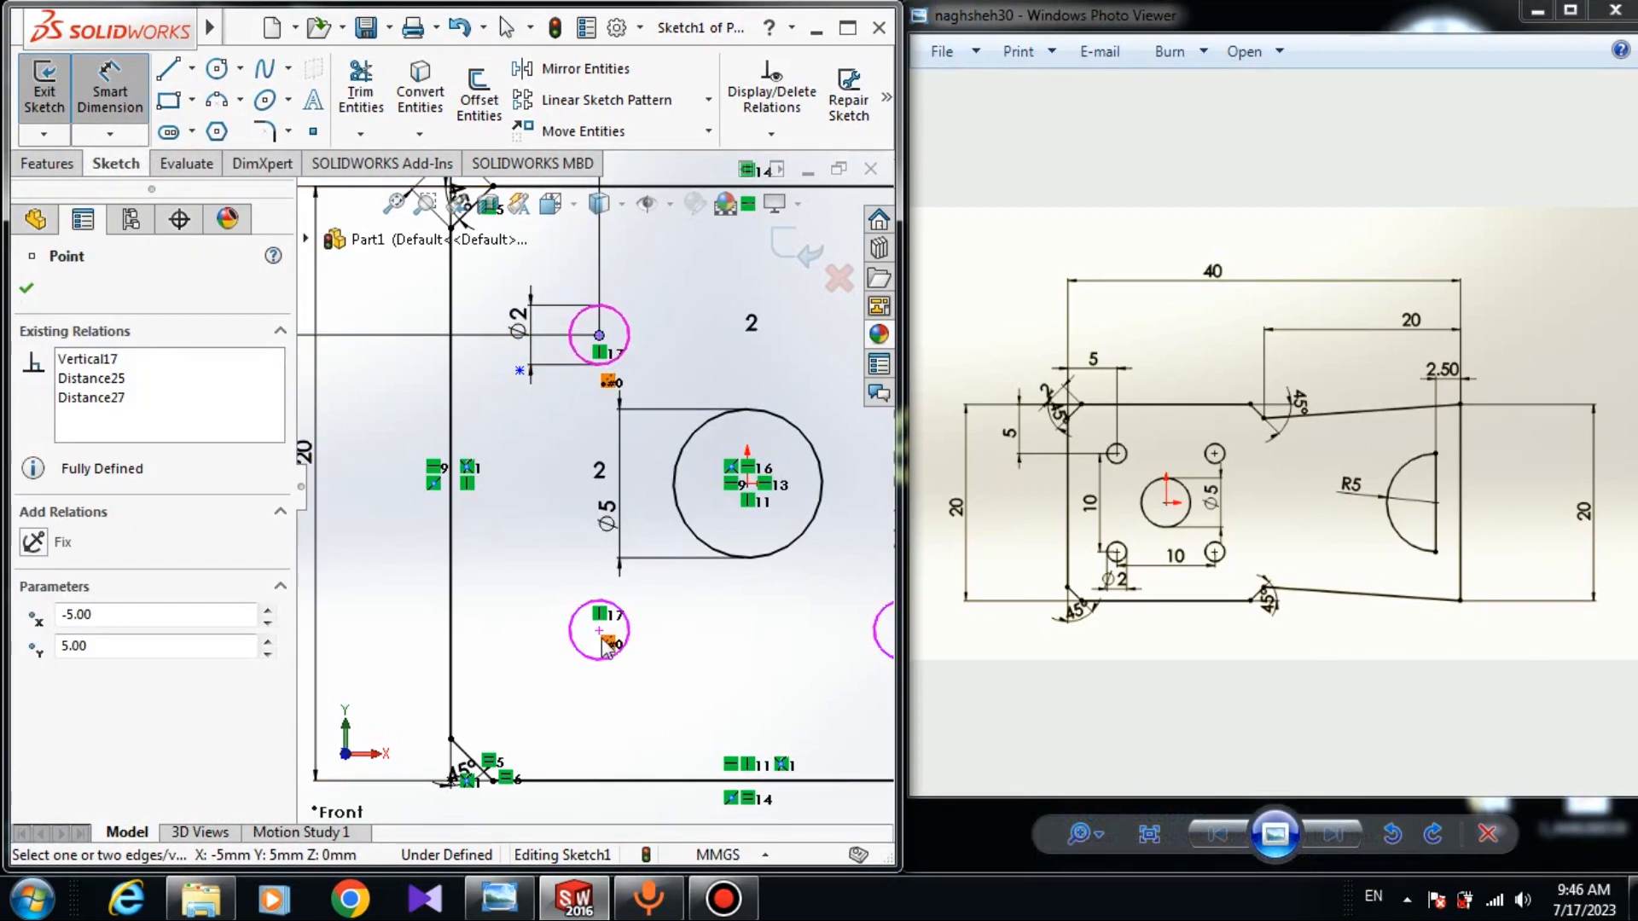
{"action": "left_click", "coordinate": [600, 632]}
{"action": "left_click", "coordinate": [494, 573]}
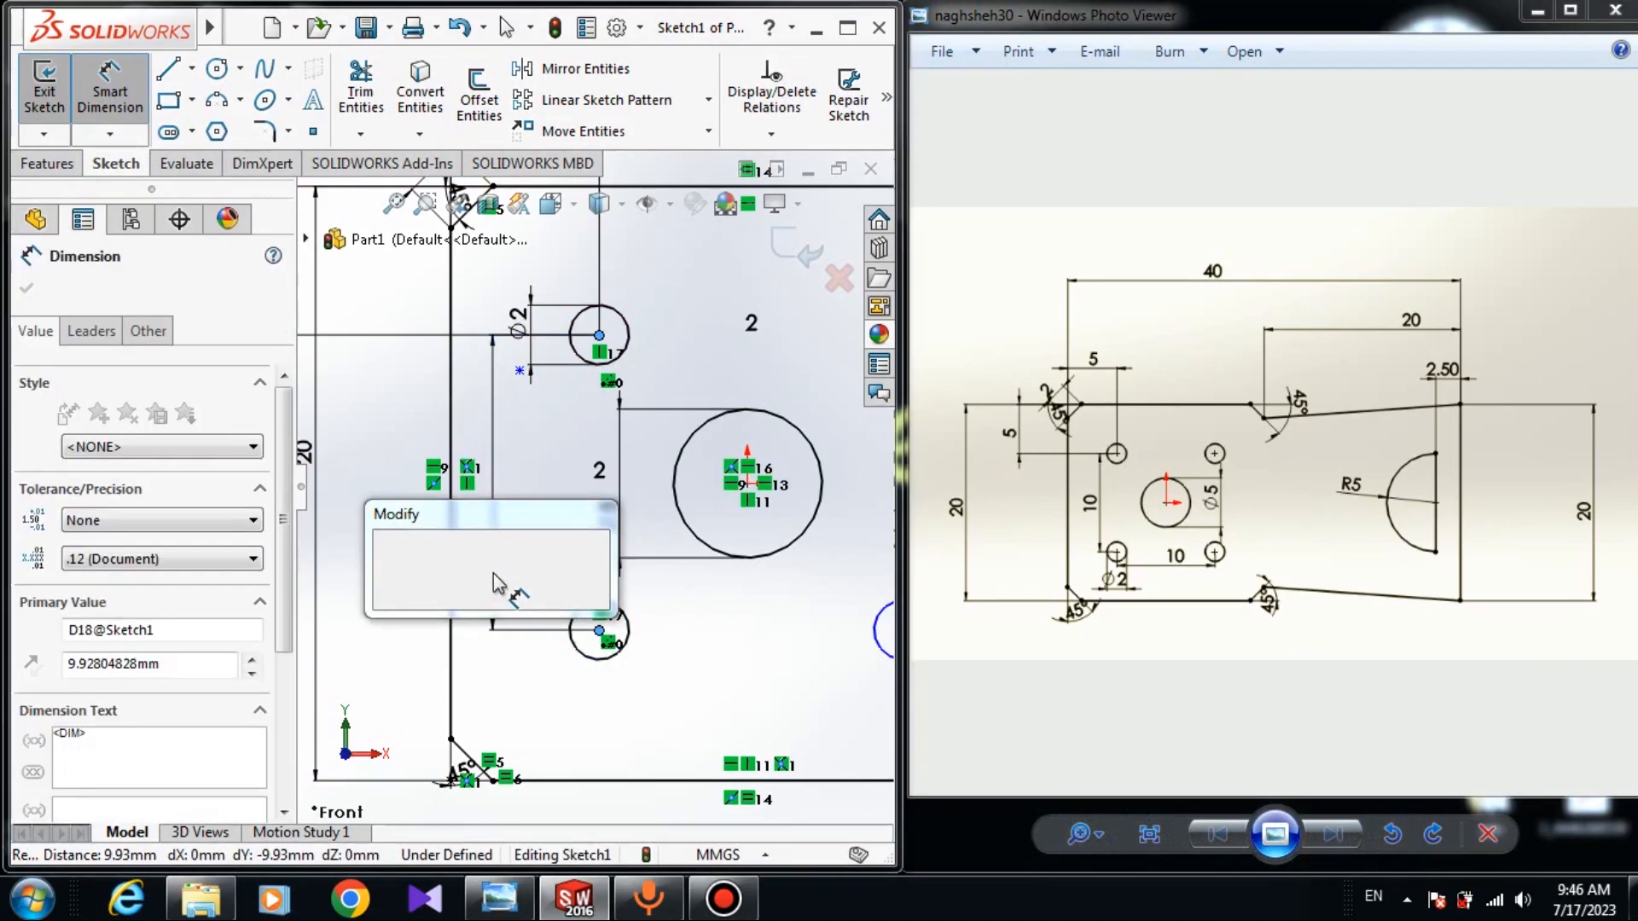
Set the left holes' vertical spacing and the lower holes' horizontal spacing to 10 mm each.
{"action": "type", "text": "10"}
{"action": "key", "text": "Return"}
{"action": "key", "text": "Escape"}
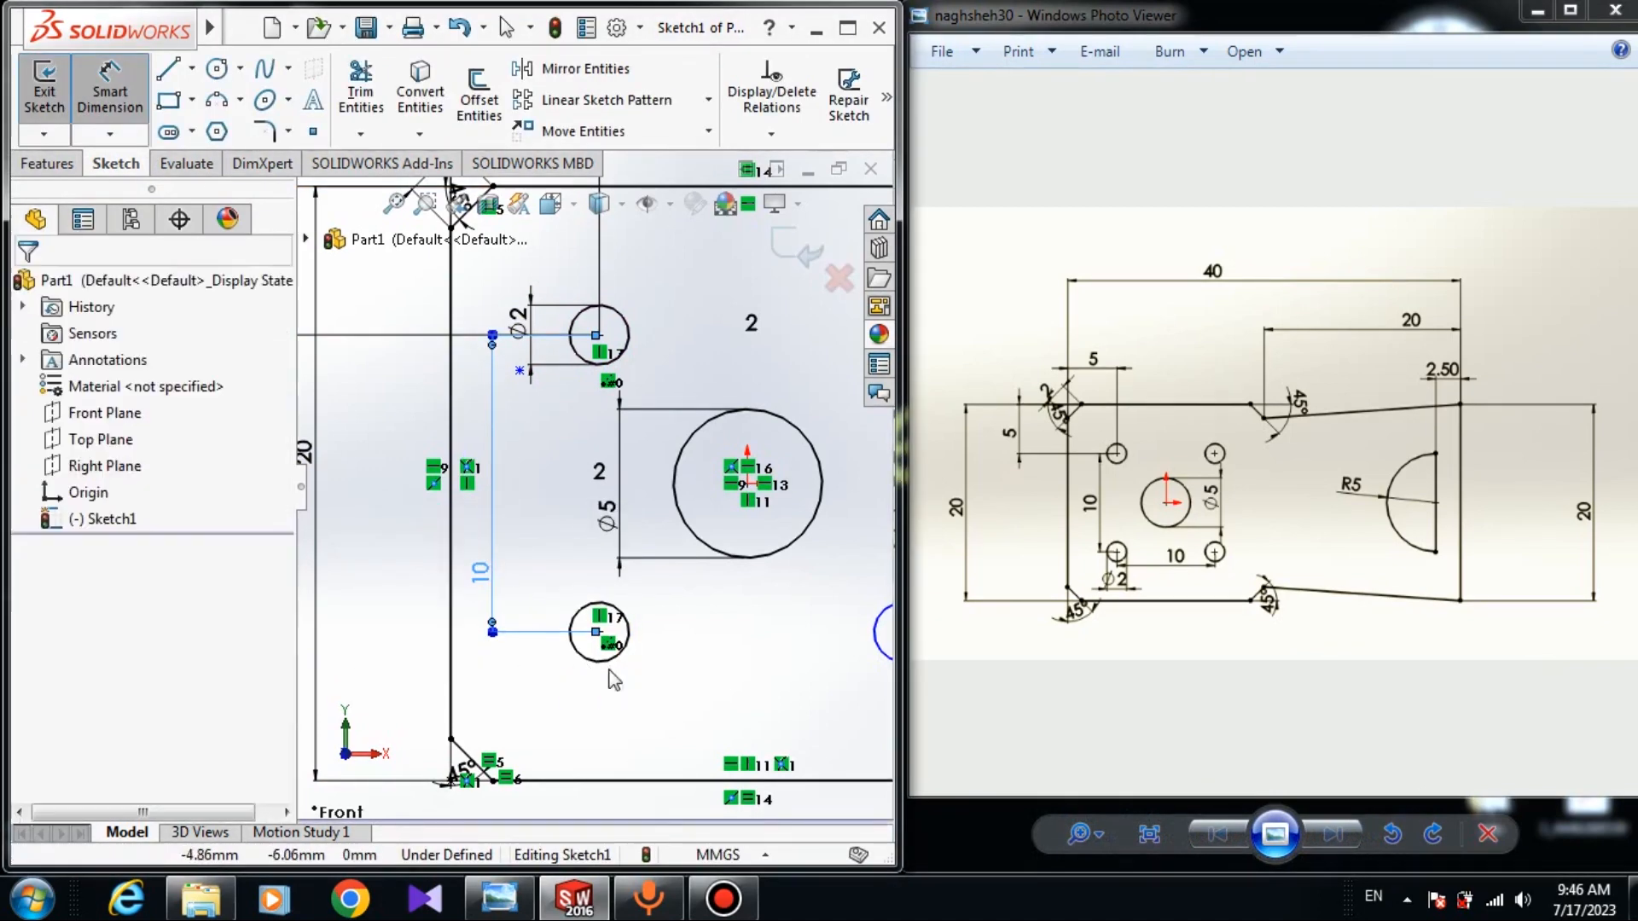
{"action": "key", "text": "Return"}
{"action": "left_click", "coordinate": [600, 633]}
{"action": "scroll", "coordinate": [631, 649], "scroll_direction": "up", "scroll_amount": 3}
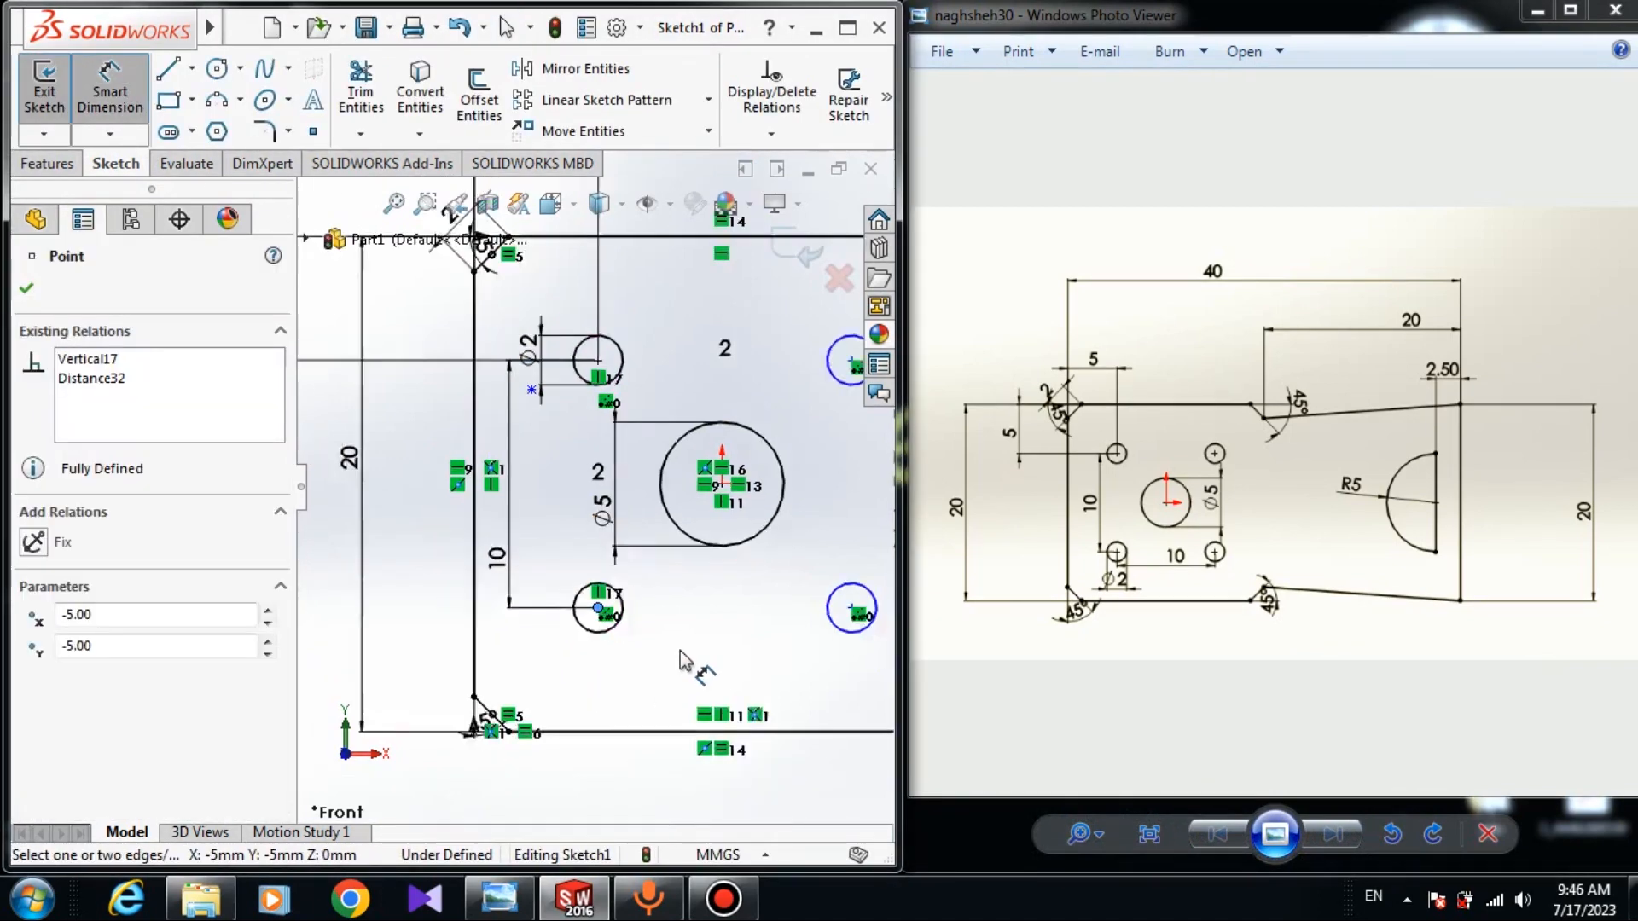
{"action": "left_click", "coordinate": [815, 595]}
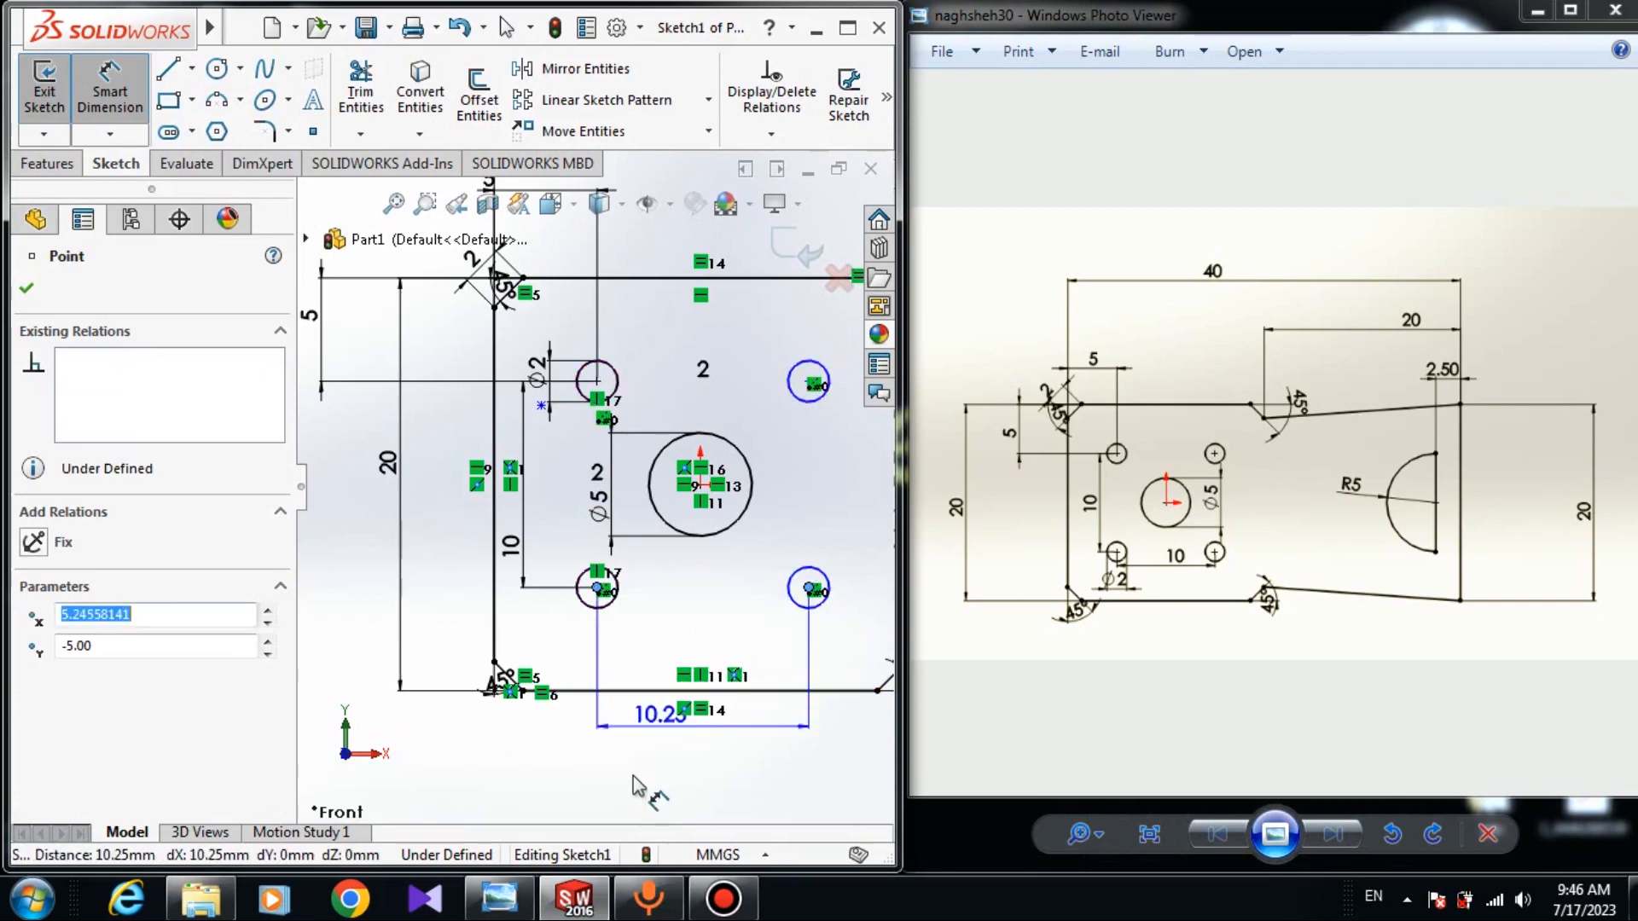
{"action": "left_click", "coordinate": [631, 755]}
{"action": "type", "text": "10"}
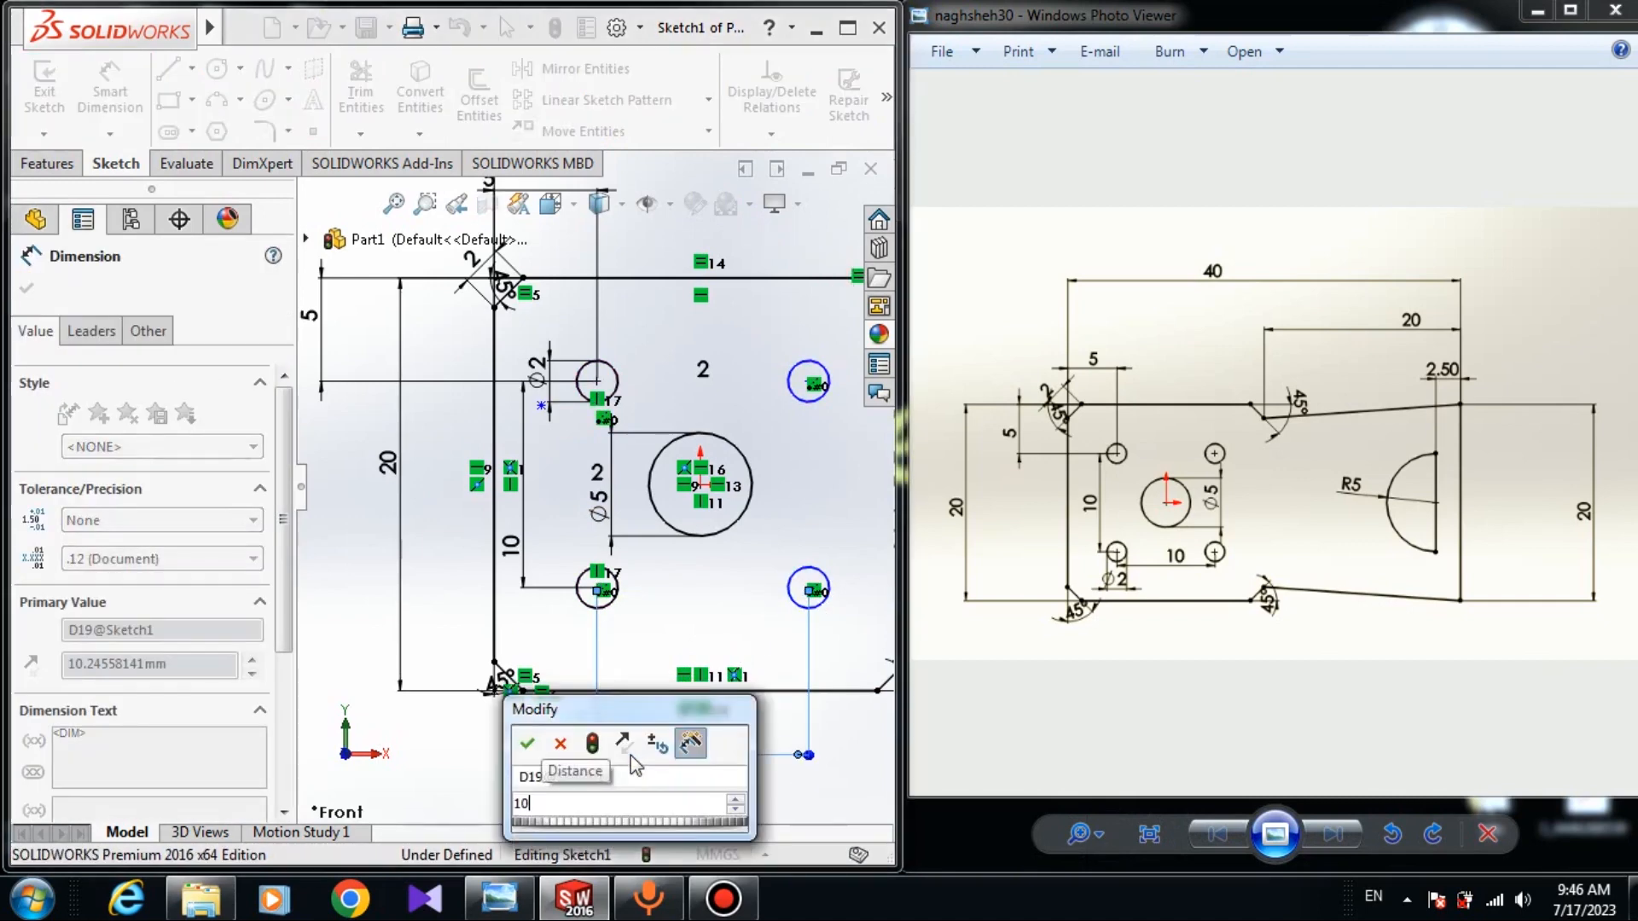
{"action": "key", "text": "Return"}
{"action": "key", "text": "Escape"}
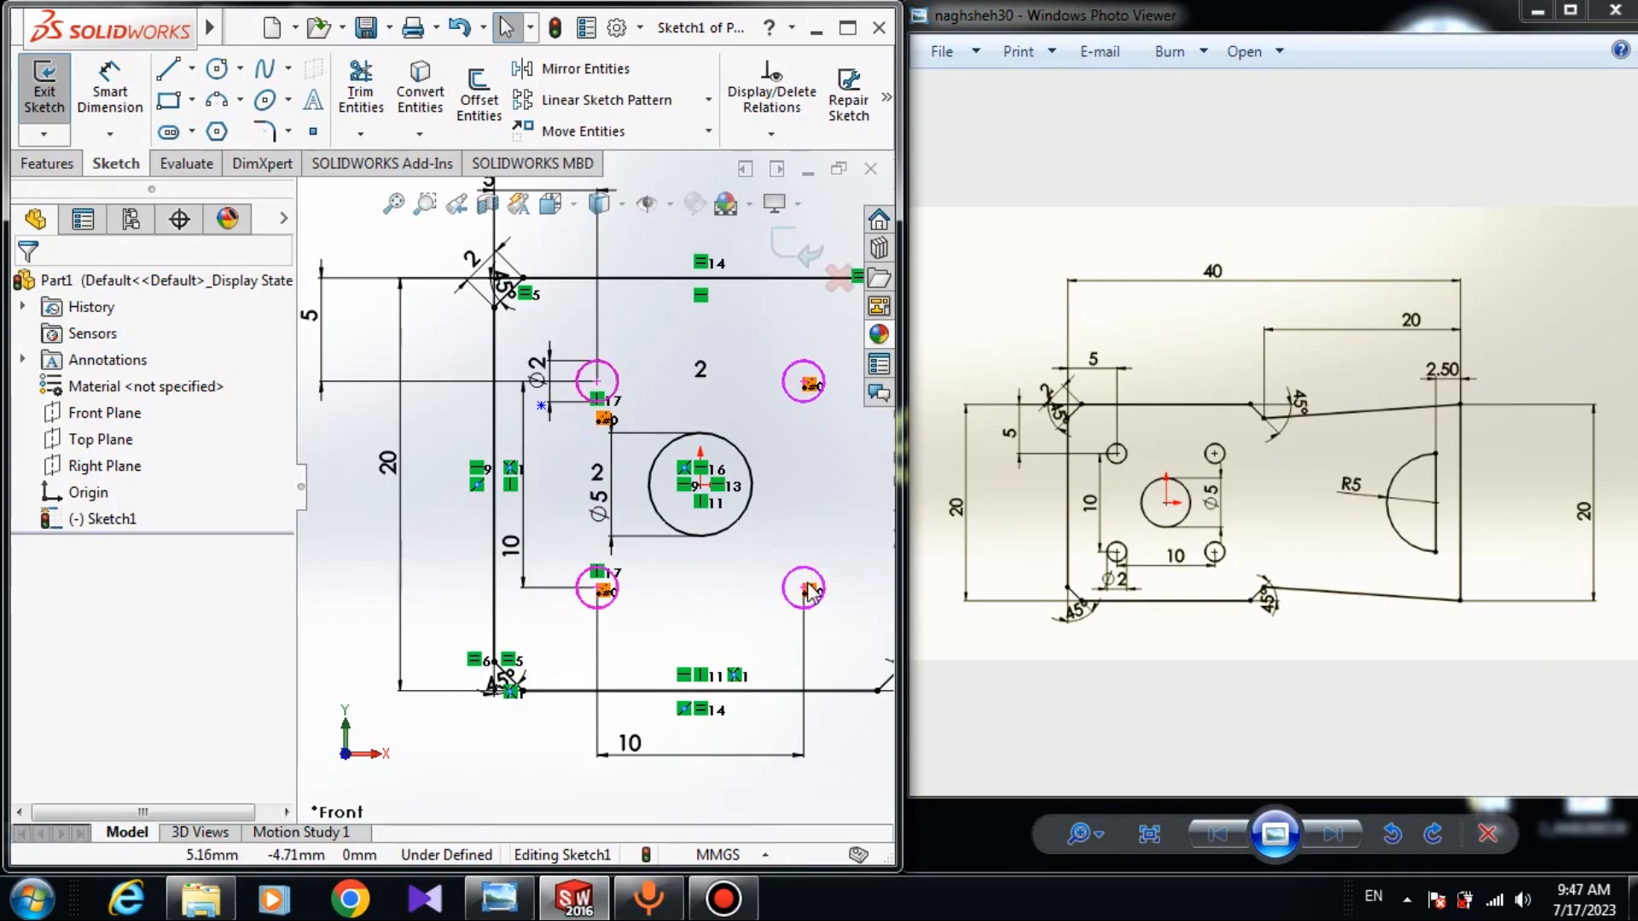
Add a Horizontal relation between the lower-right and lower-left hole centres.
{"action": "left_click", "coordinate": [804, 589]}
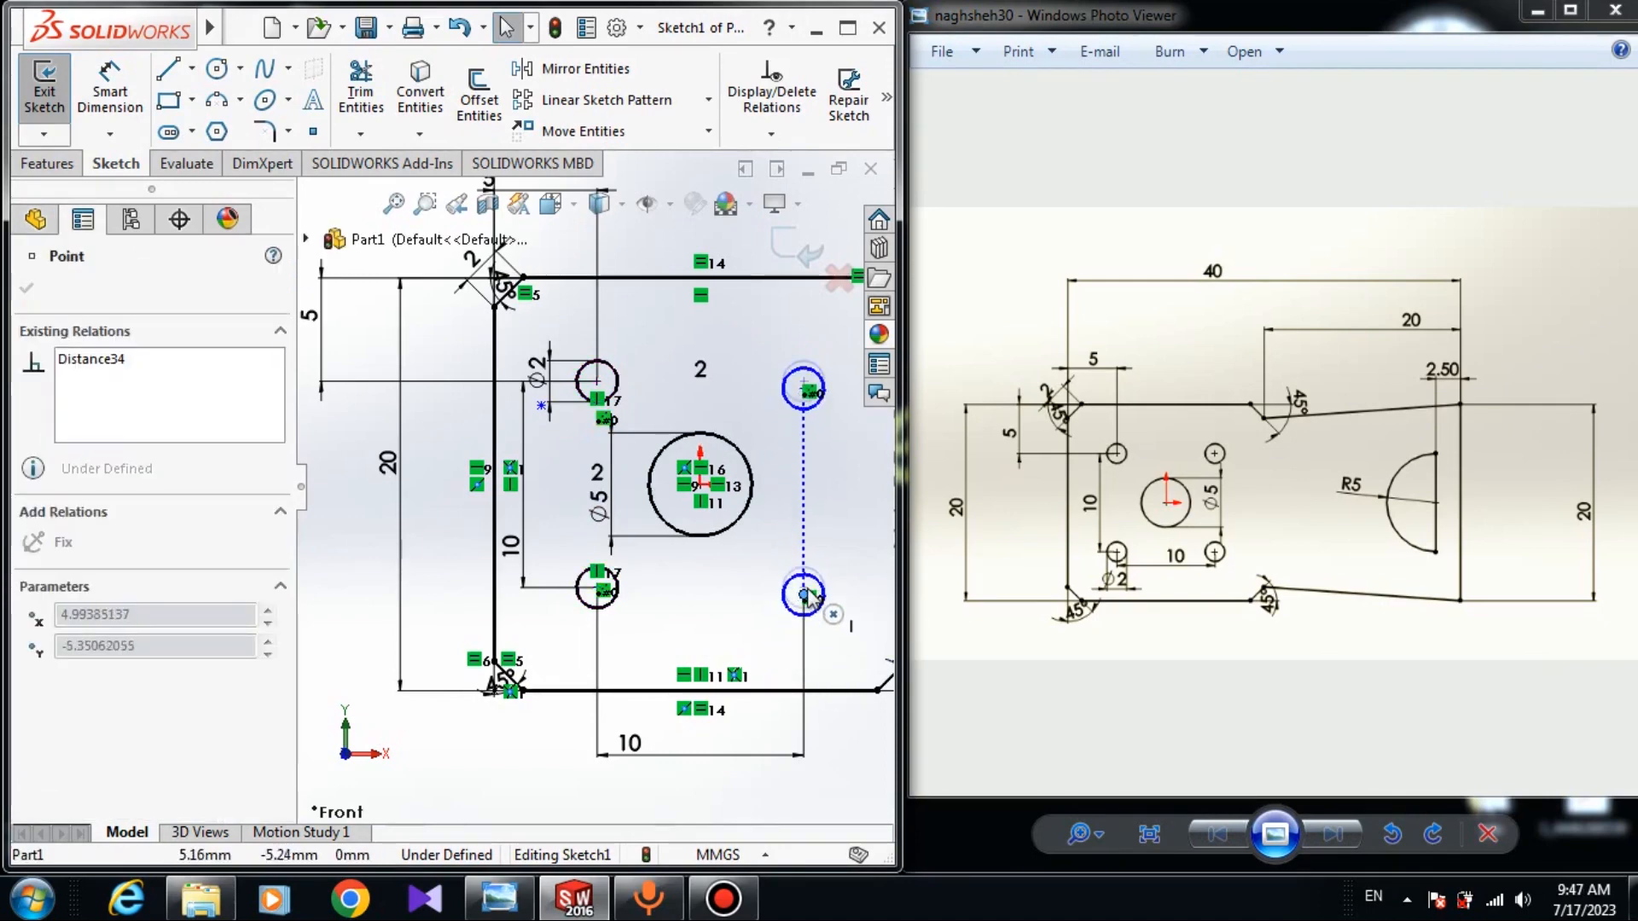
{"action": "key", "text": "Escape"}
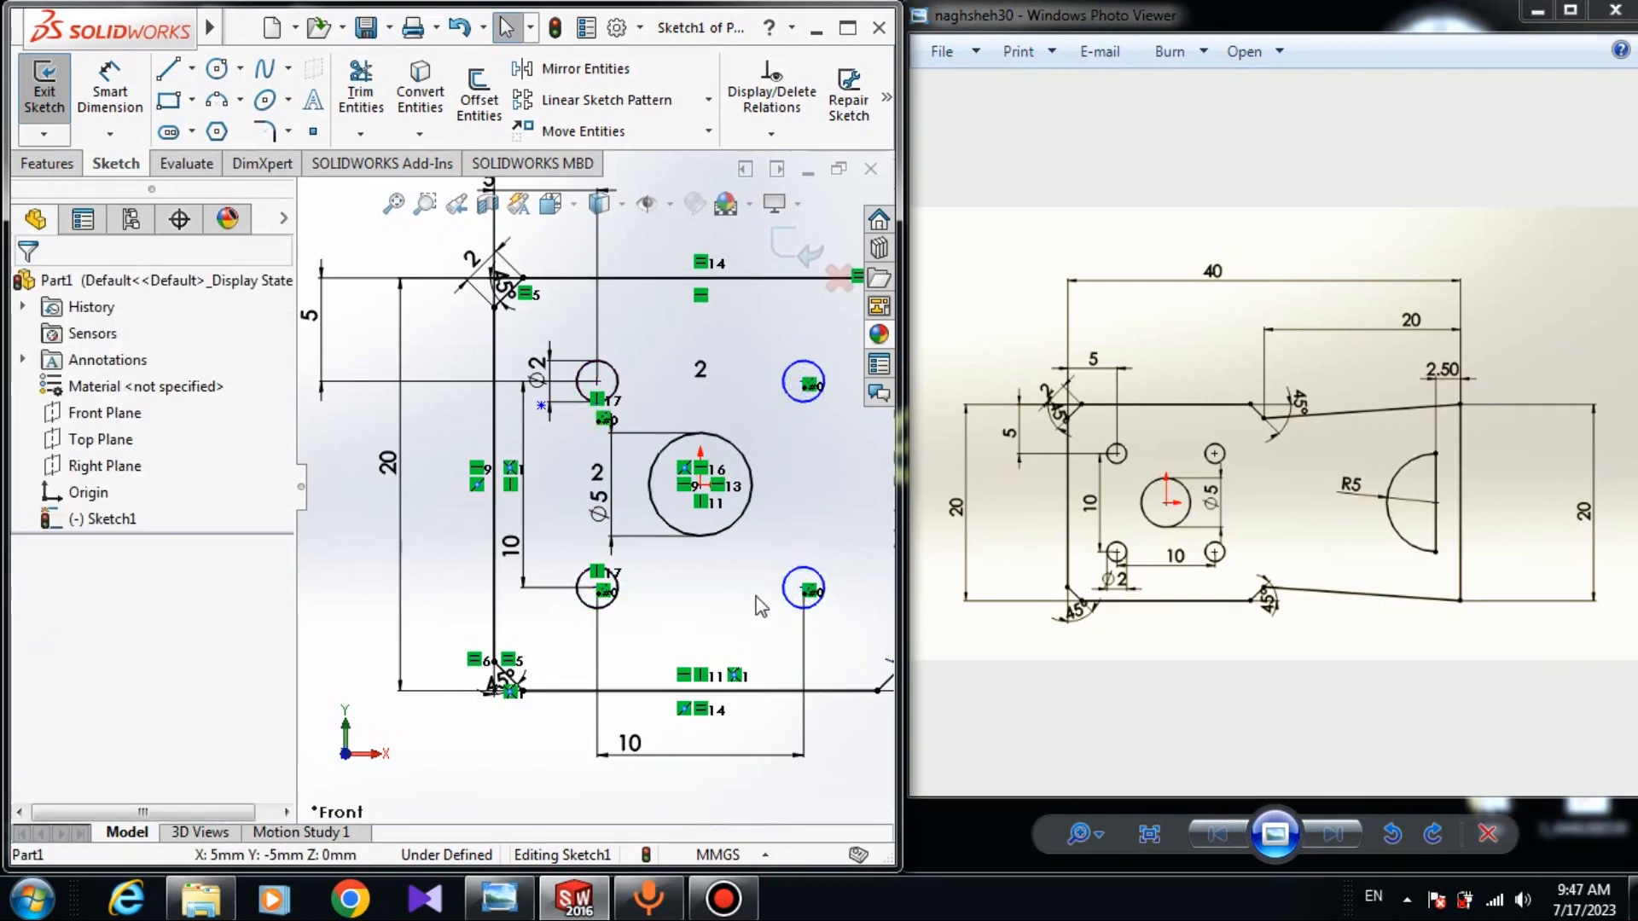
{"action": "scroll", "coordinate": [837, 644], "scroll_direction": "down", "scroll_amount": 2}
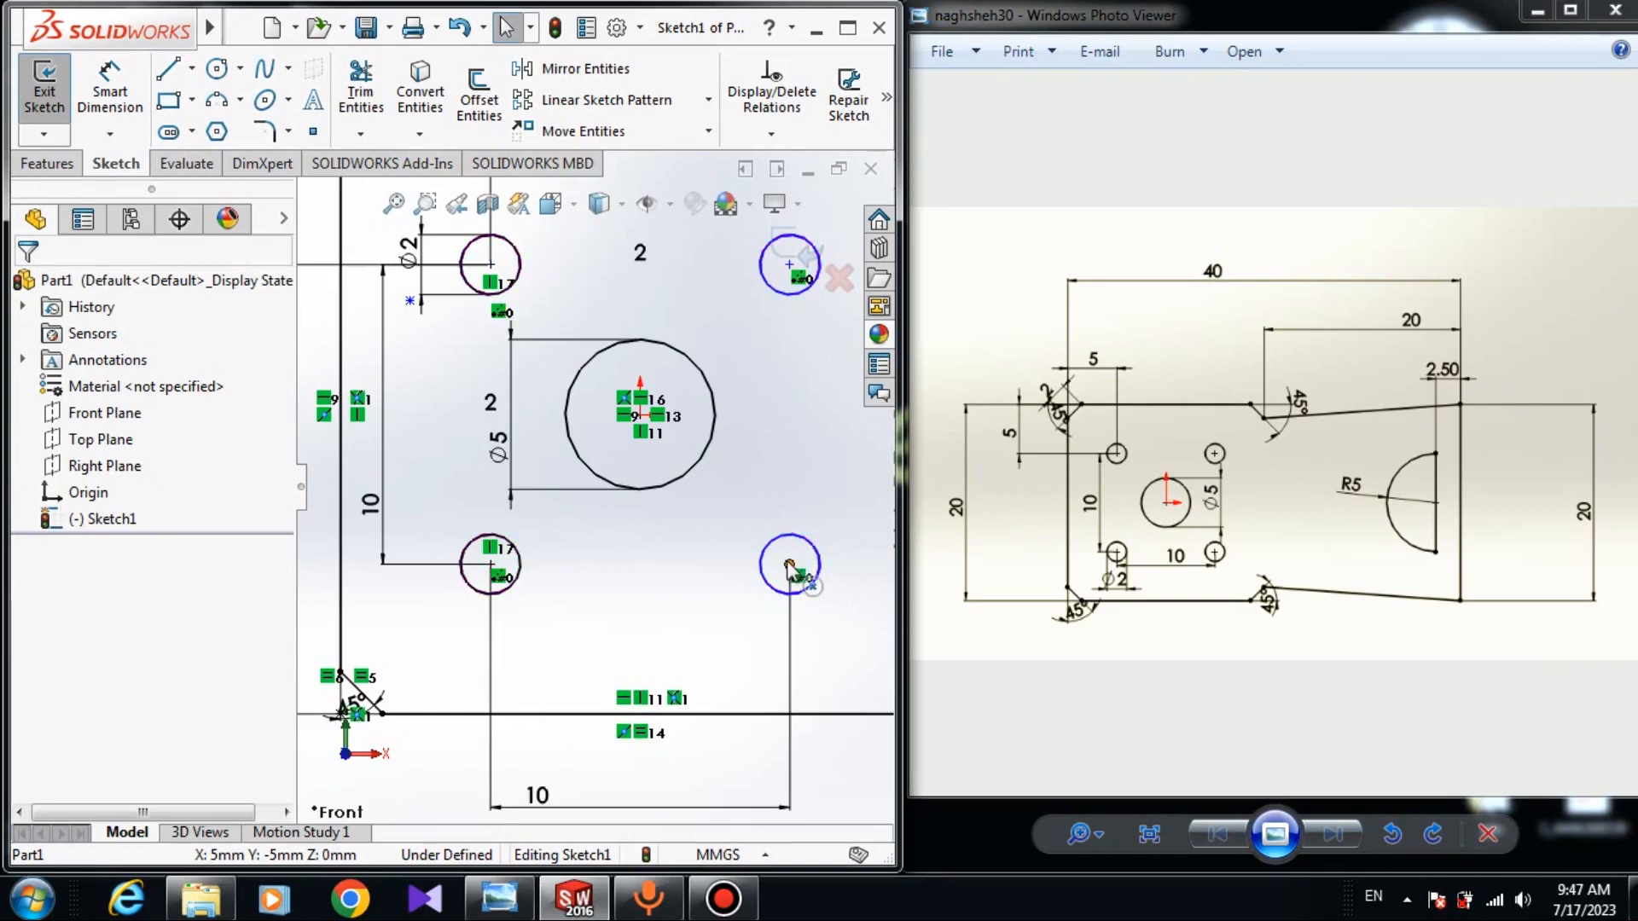
{"action": "left_click", "coordinate": [792, 567]}
{"action": "left_click", "coordinate": [491, 566], "text": "ctrl"}
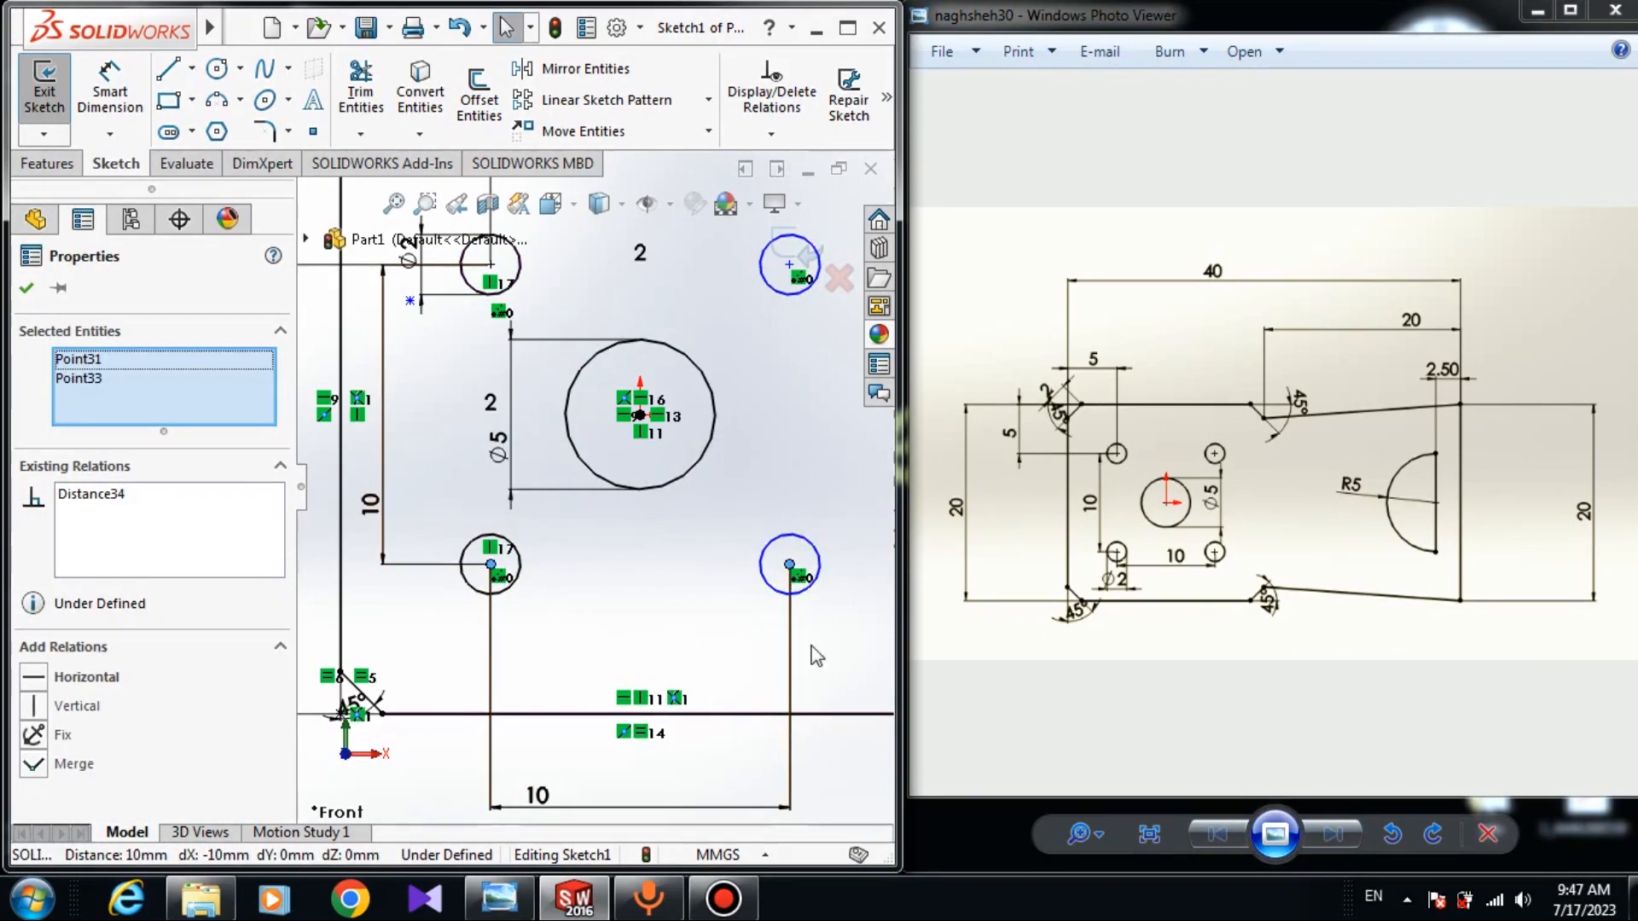
{"action": "left_click", "coordinate": [33, 678]}
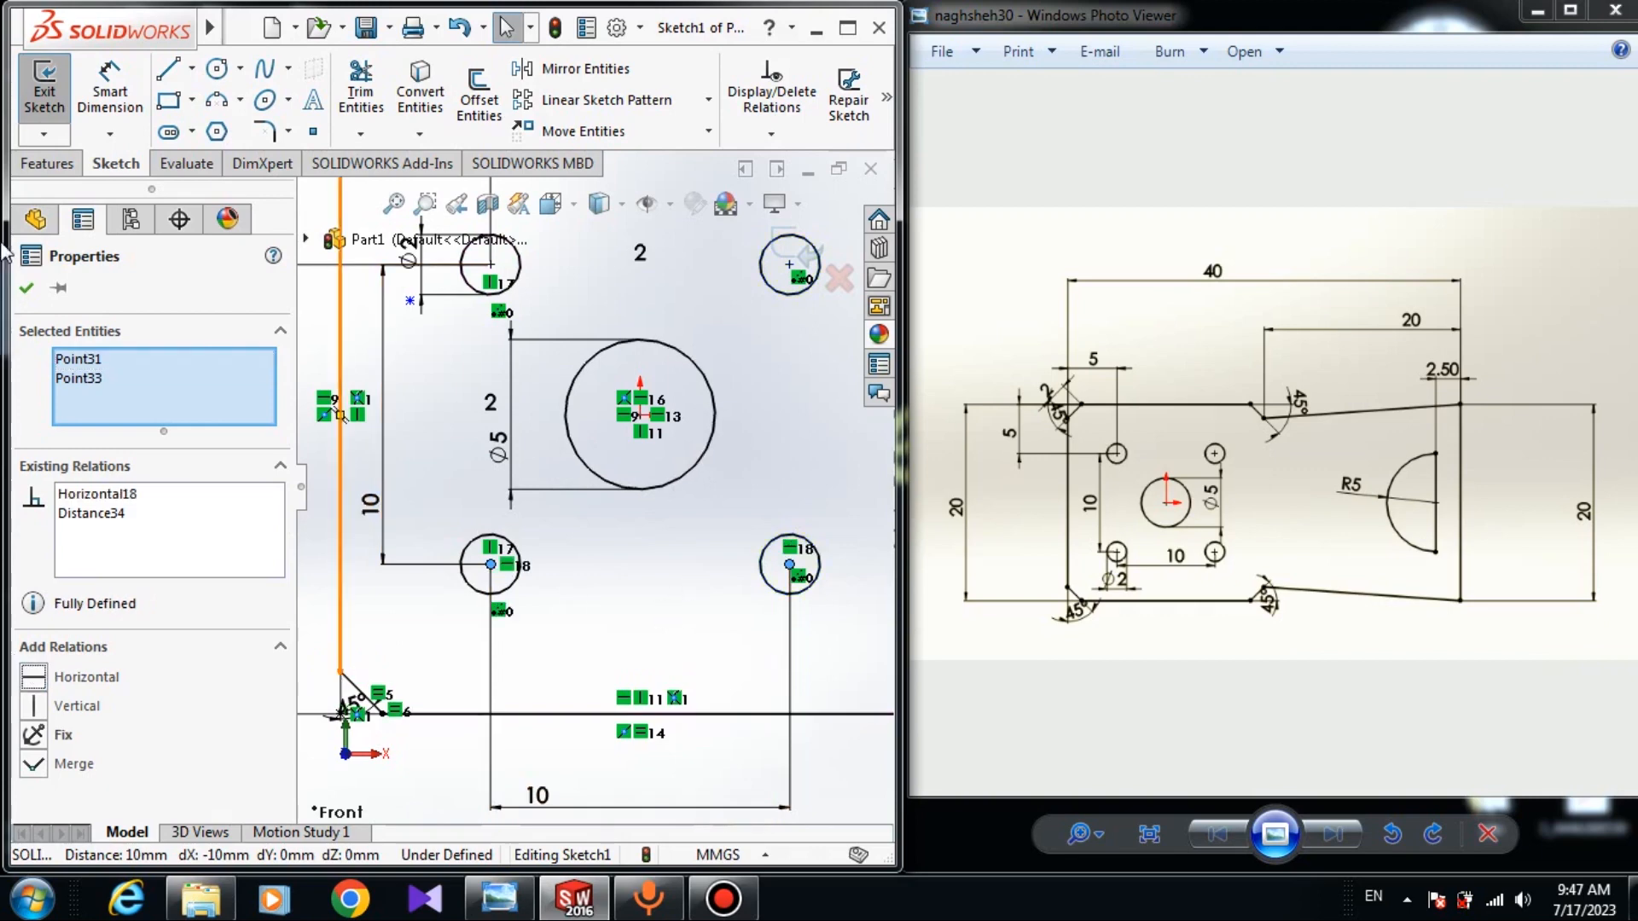
{"action": "left_click", "coordinate": [23, 286]}
{"action": "scroll", "coordinate": [592, 486], "scroll_direction": "up", "scroll_amount": 5}
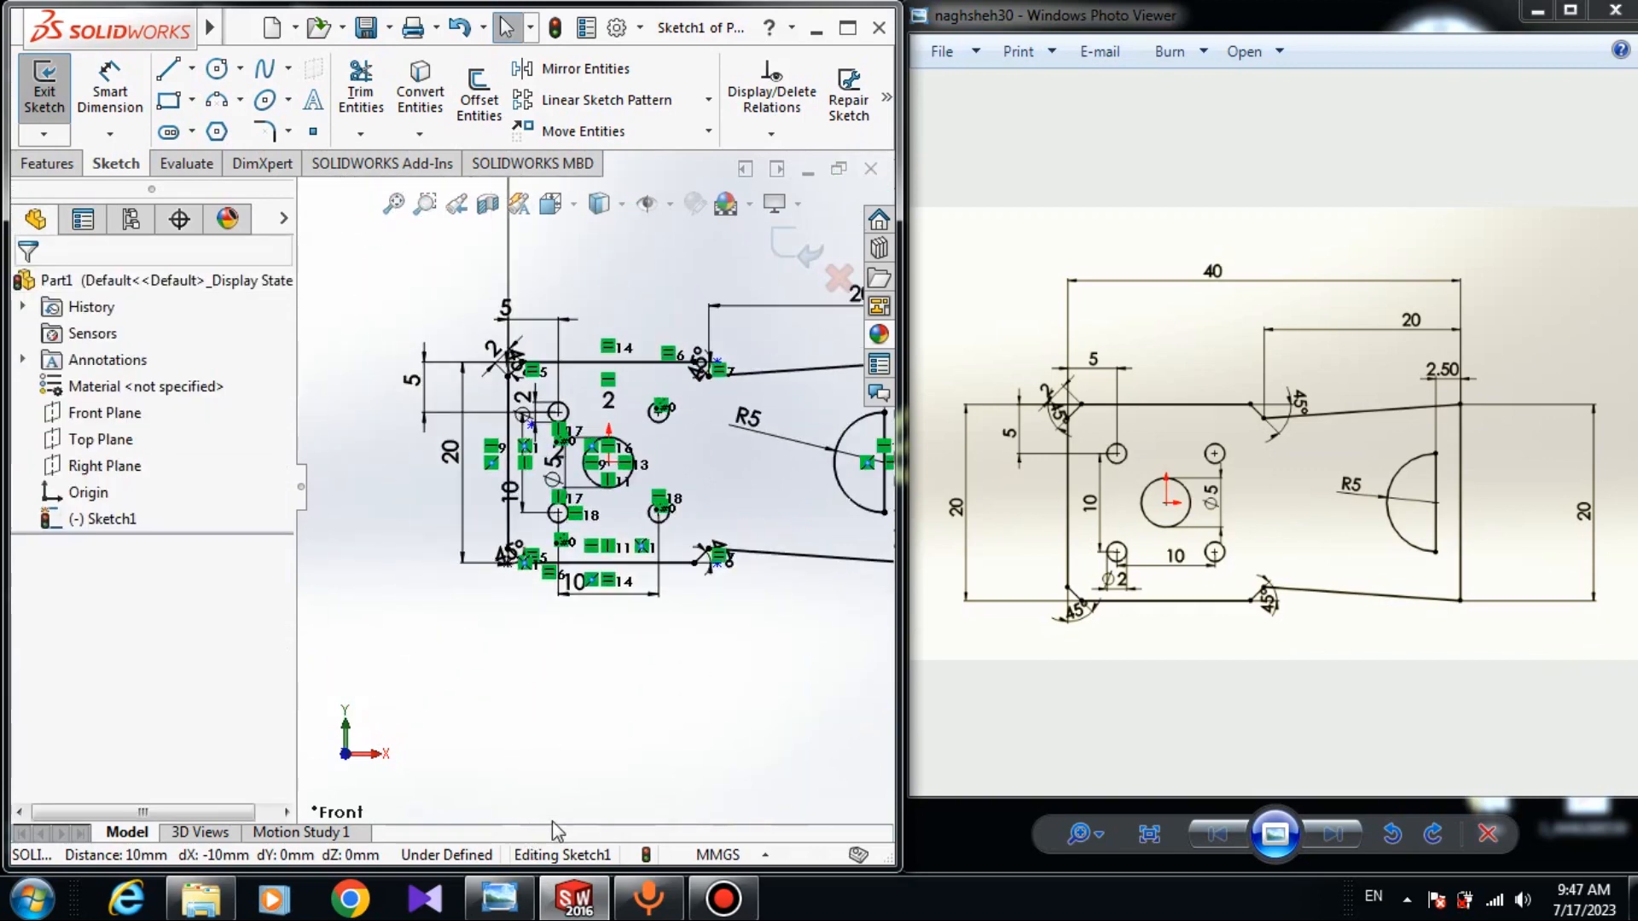
Inspect the sketch around the R5 notch, undo a stray sketch point, and exit Sketch1.
{"action": "middle_click_drag", "start_coordinate": [804, 514], "coordinate": [751, 524], "text": "ctrl"}
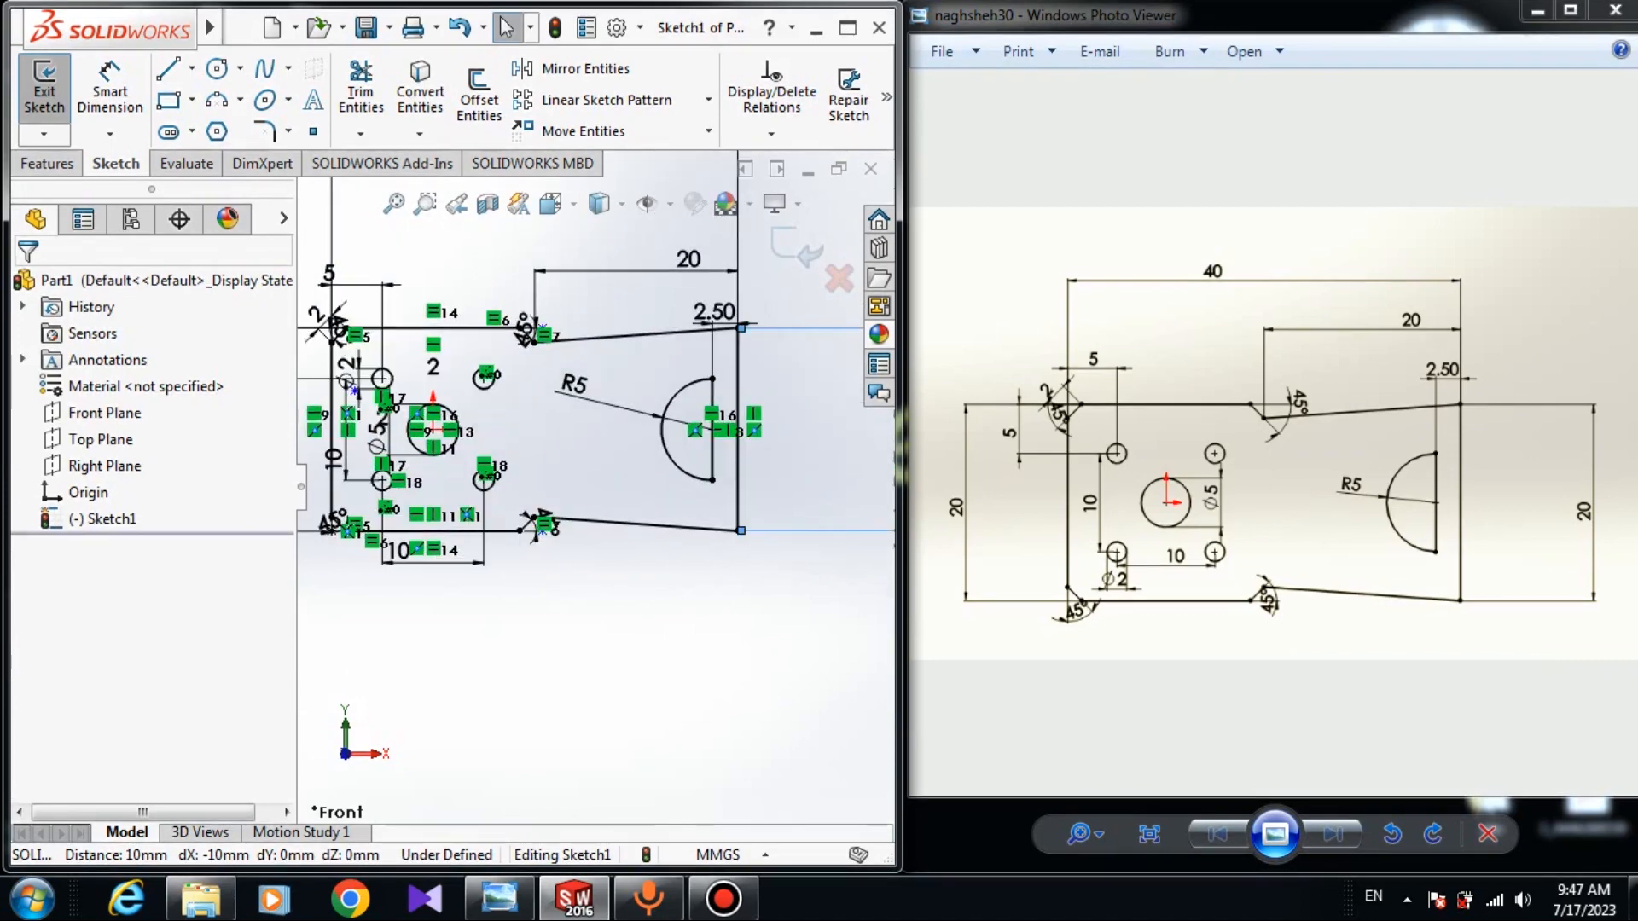
{"action": "left_click", "coordinate": [397, 550]}
{"action": "left_click", "coordinate": [497, 629]}
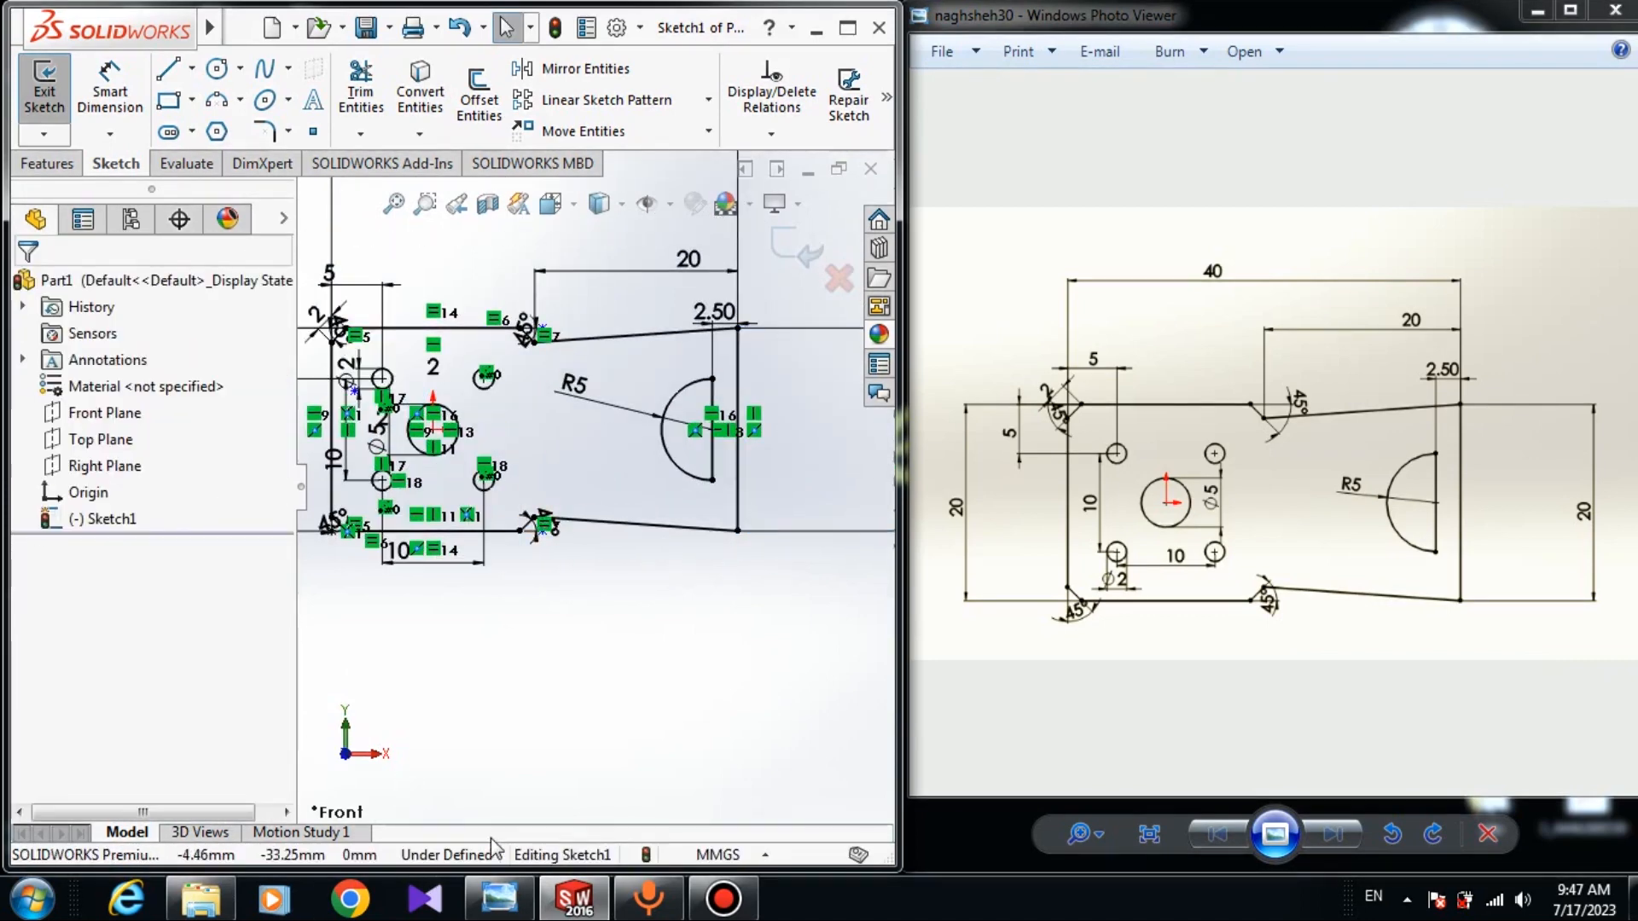
{"action": "scroll", "coordinate": [533, 444], "scroll_direction": "down", "scroll_amount": 3}
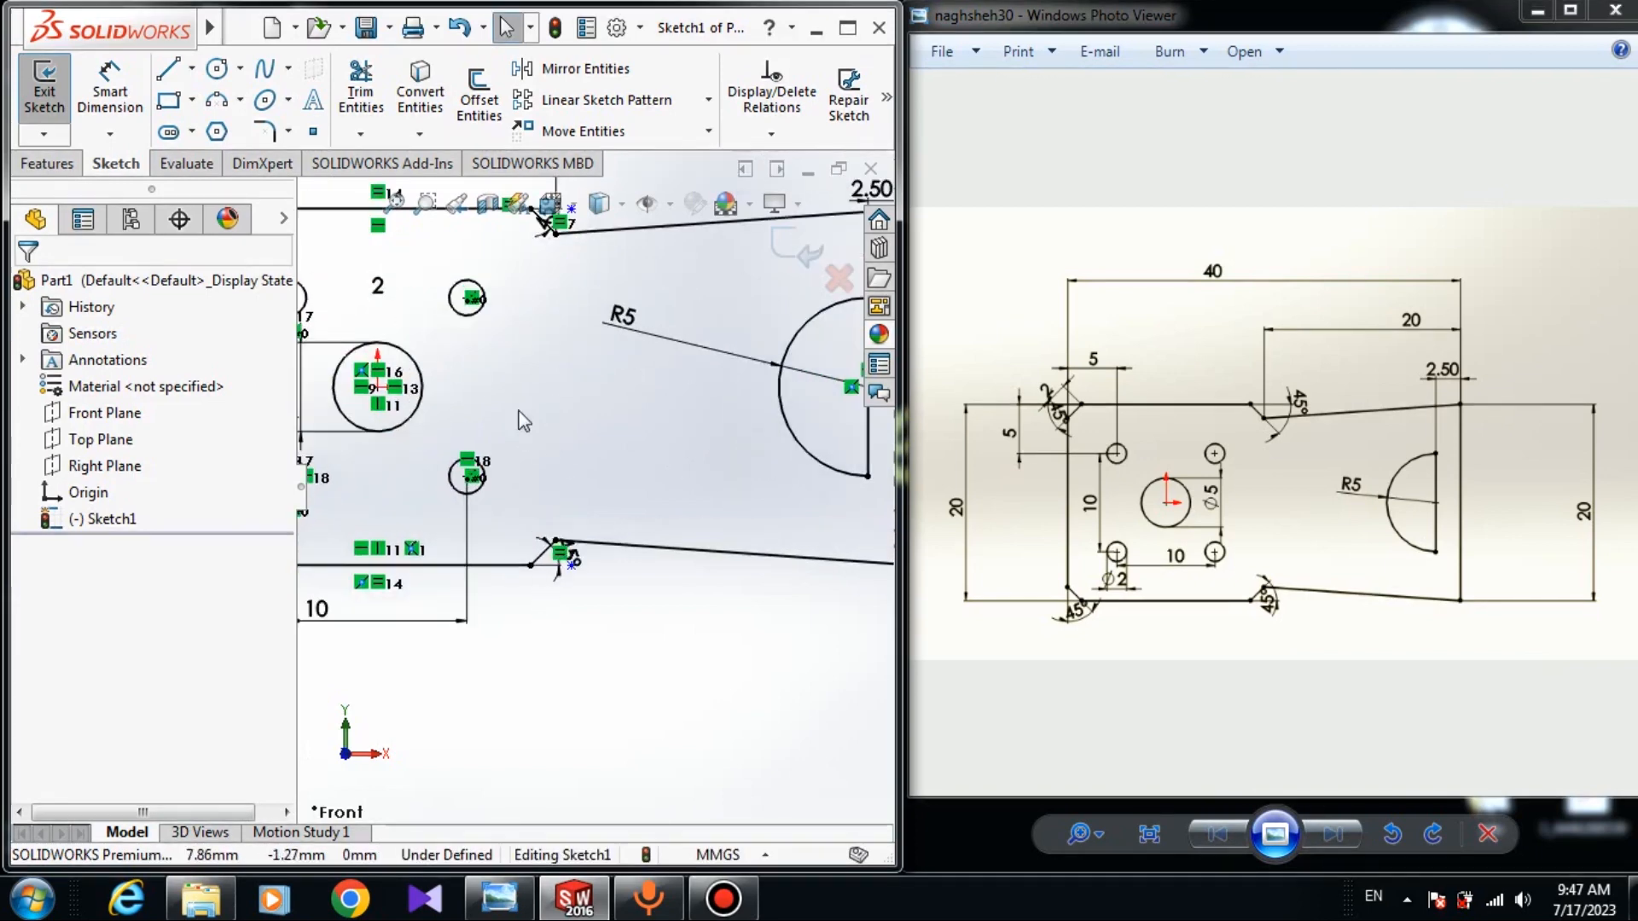
{"action": "scroll", "coordinate": [529, 427], "scroll_direction": "up", "scroll_amount": 3}
{"action": "scroll", "coordinate": [597, 401], "scroll_direction": "down", "scroll_amount": 6}
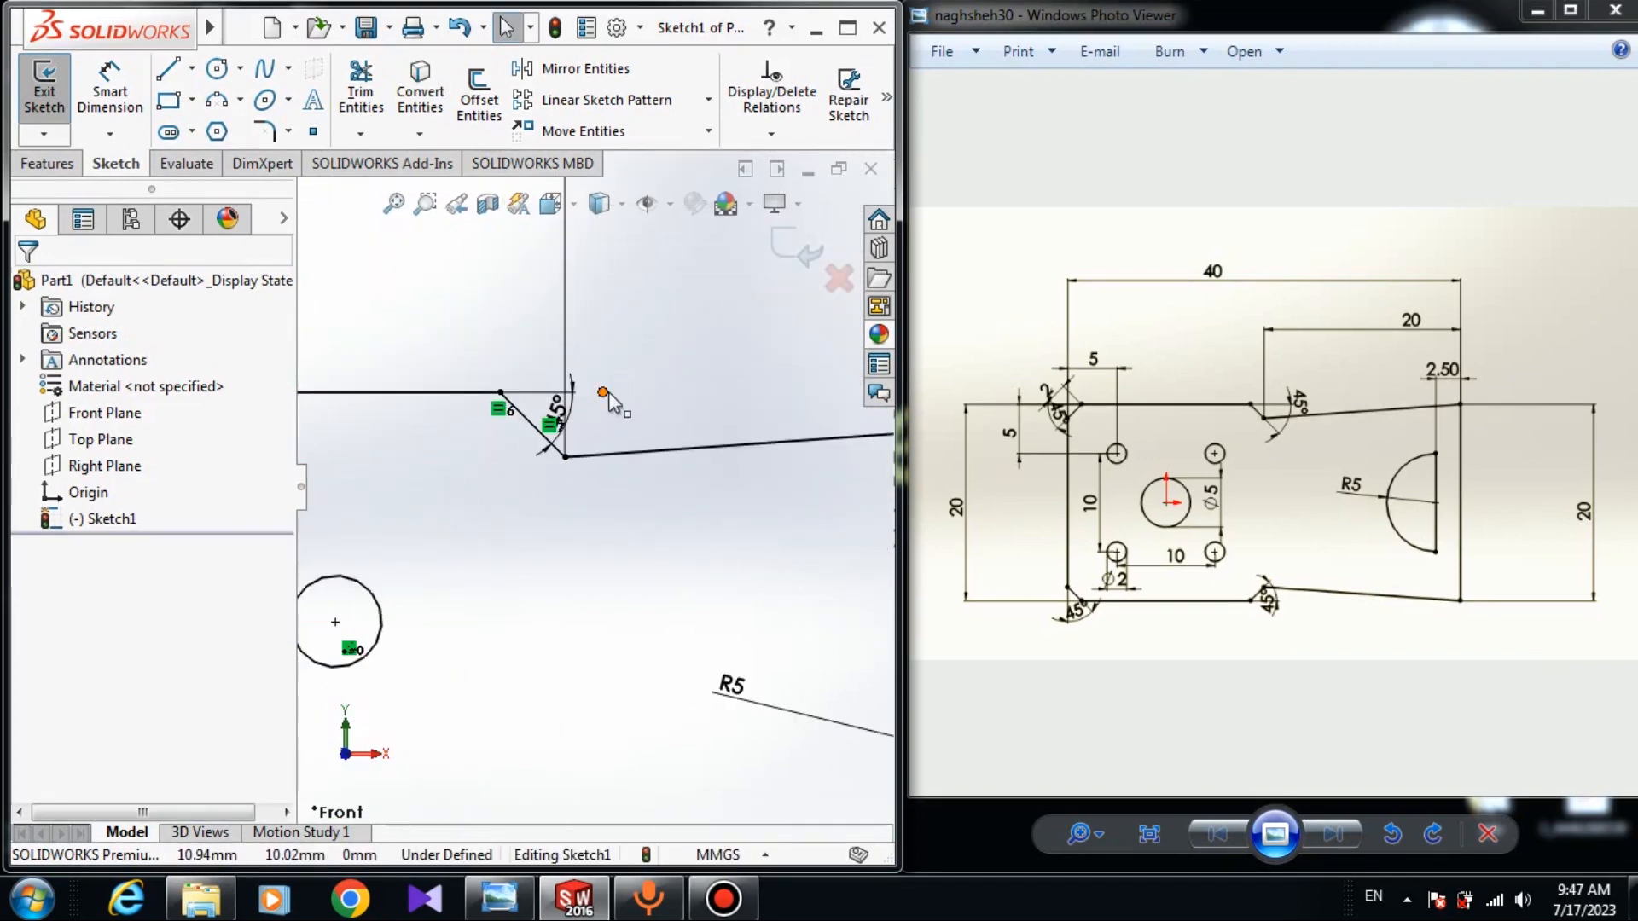
{"action": "left_click", "coordinate": [690, 383]}
{"action": "key", "text": "ctrl+z"}
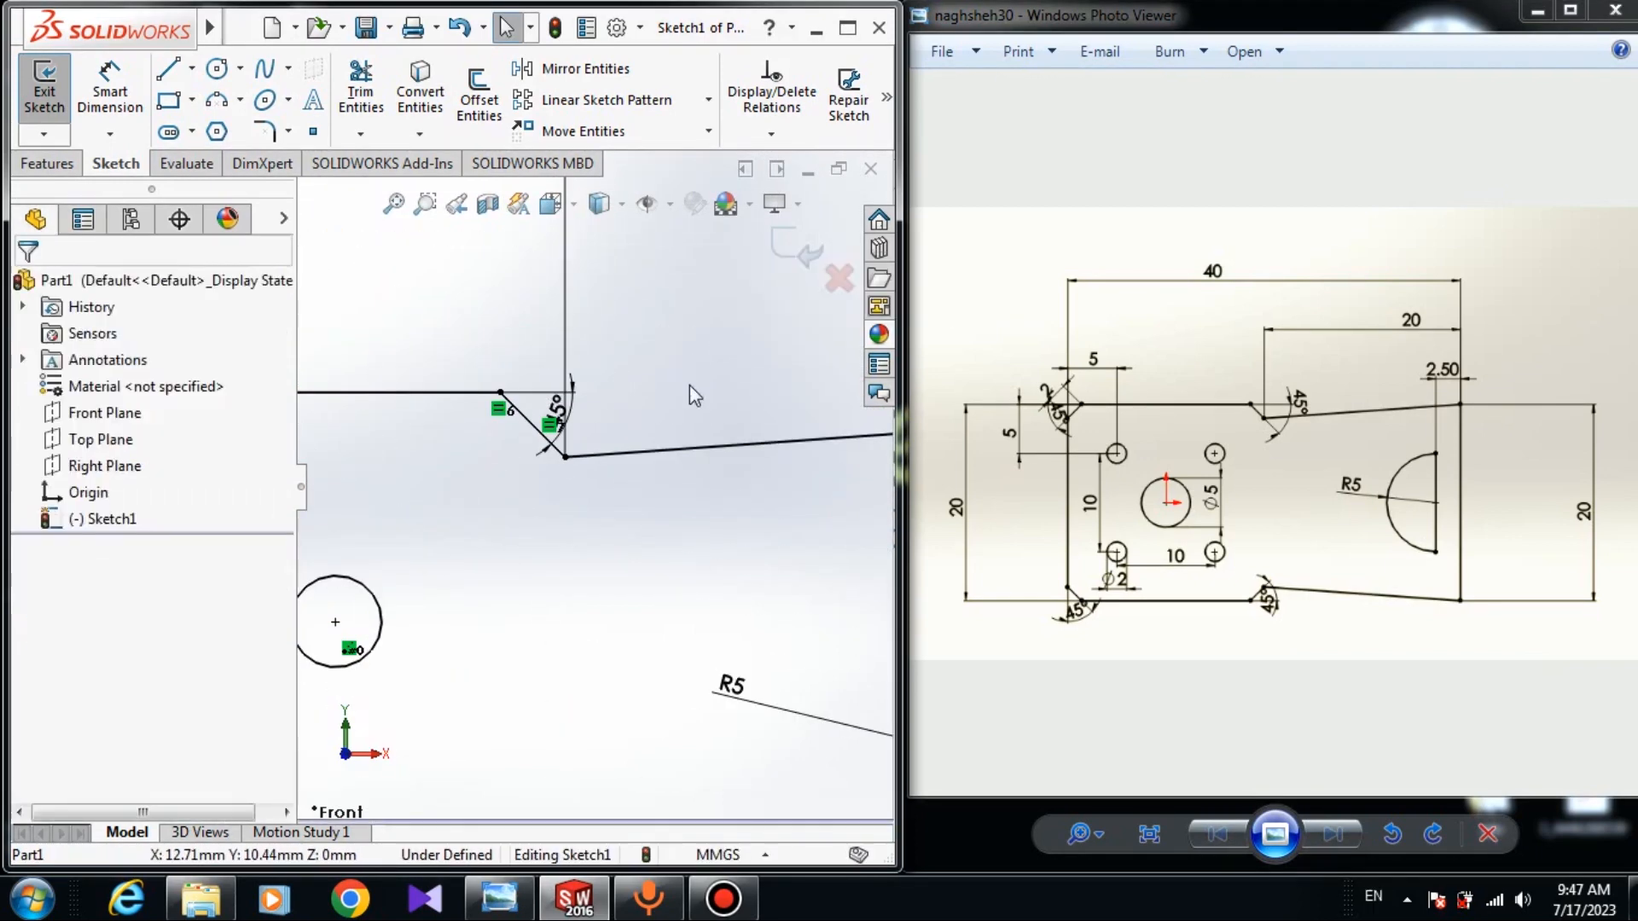
{"action": "scroll", "coordinate": [689, 386], "scroll_direction": "up", "scroll_amount": 5}
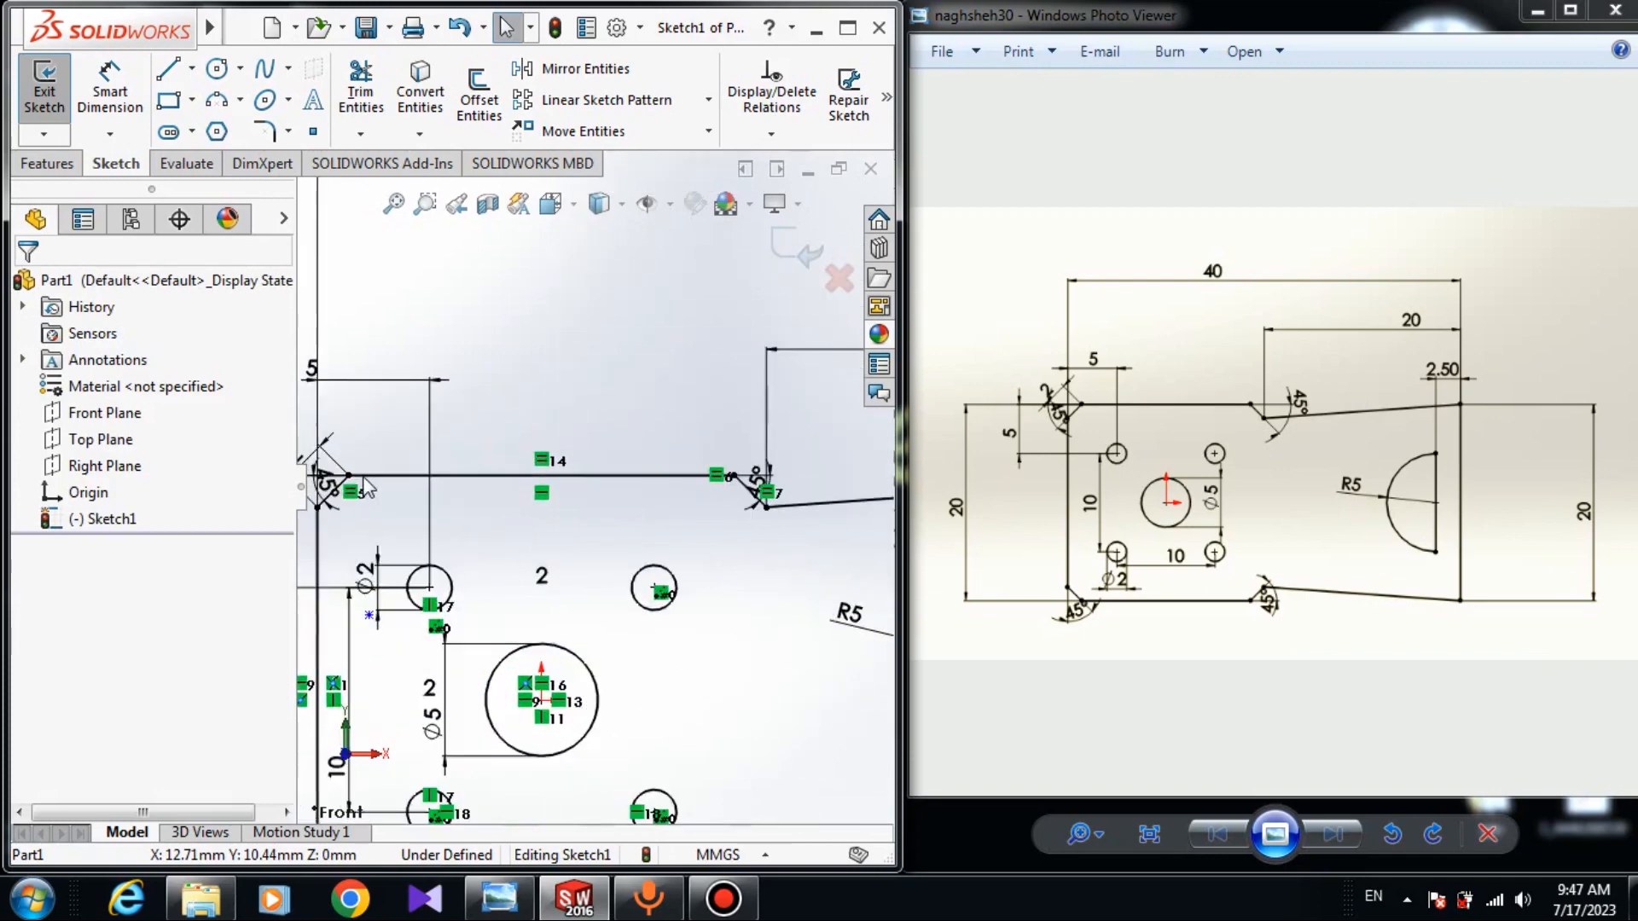
{"action": "scroll", "coordinate": [365, 488], "scroll_direction": "down", "scroll_amount": 6}
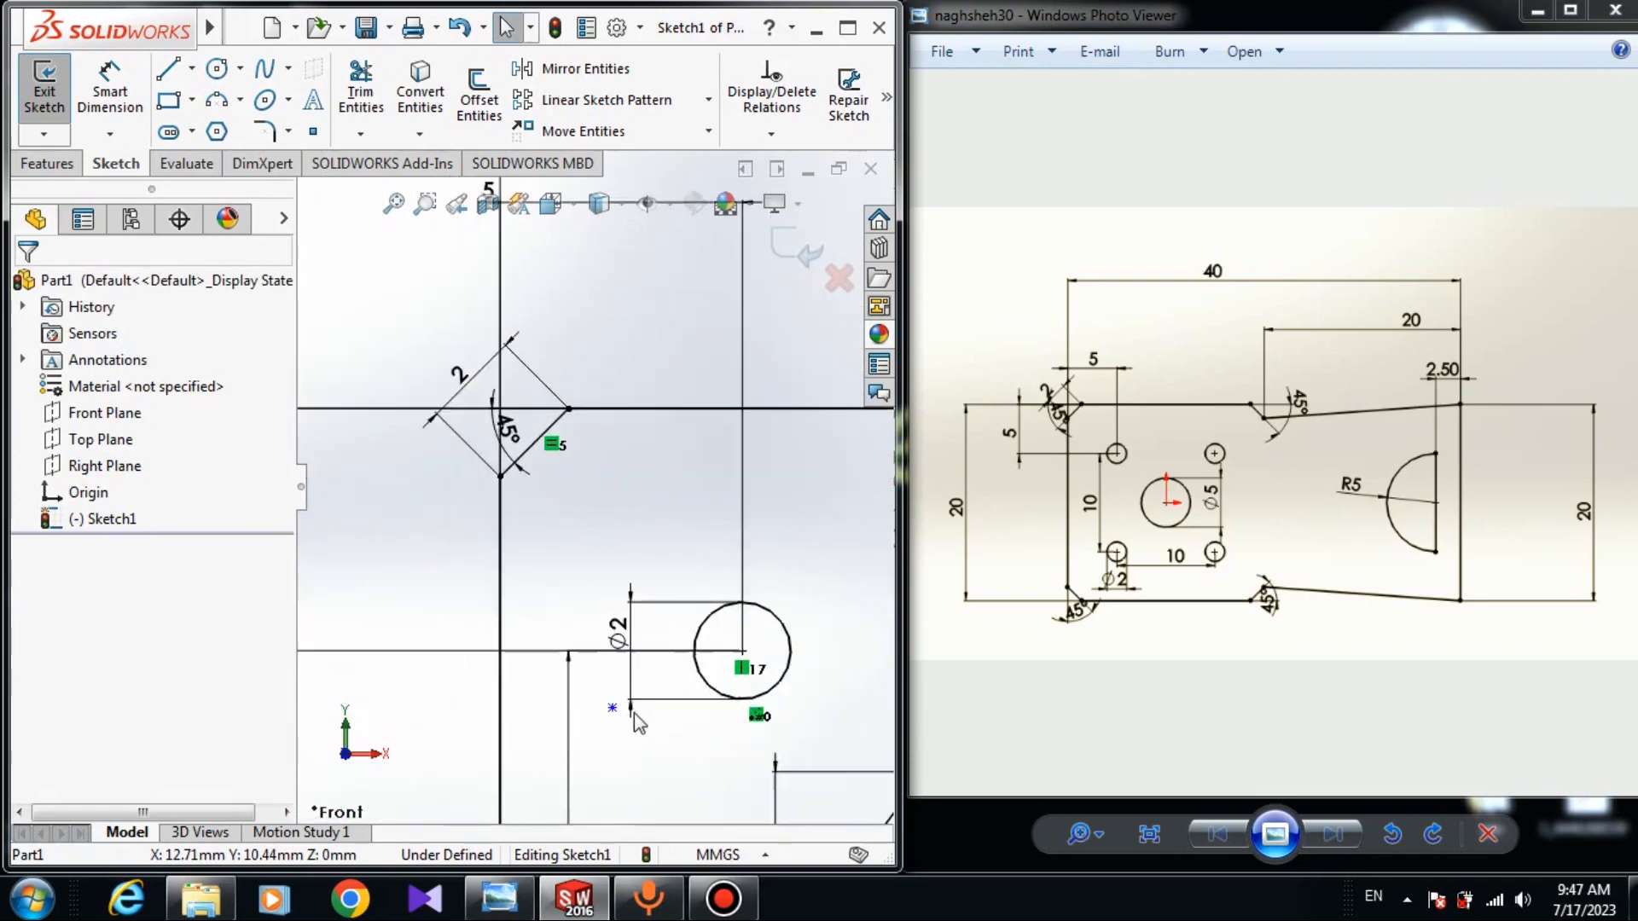
{"action": "scroll", "coordinate": [633, 714], "scroll_direction": "up", "scroll_amount": 2}
{"action": "key", "text": "ctrl+b"}
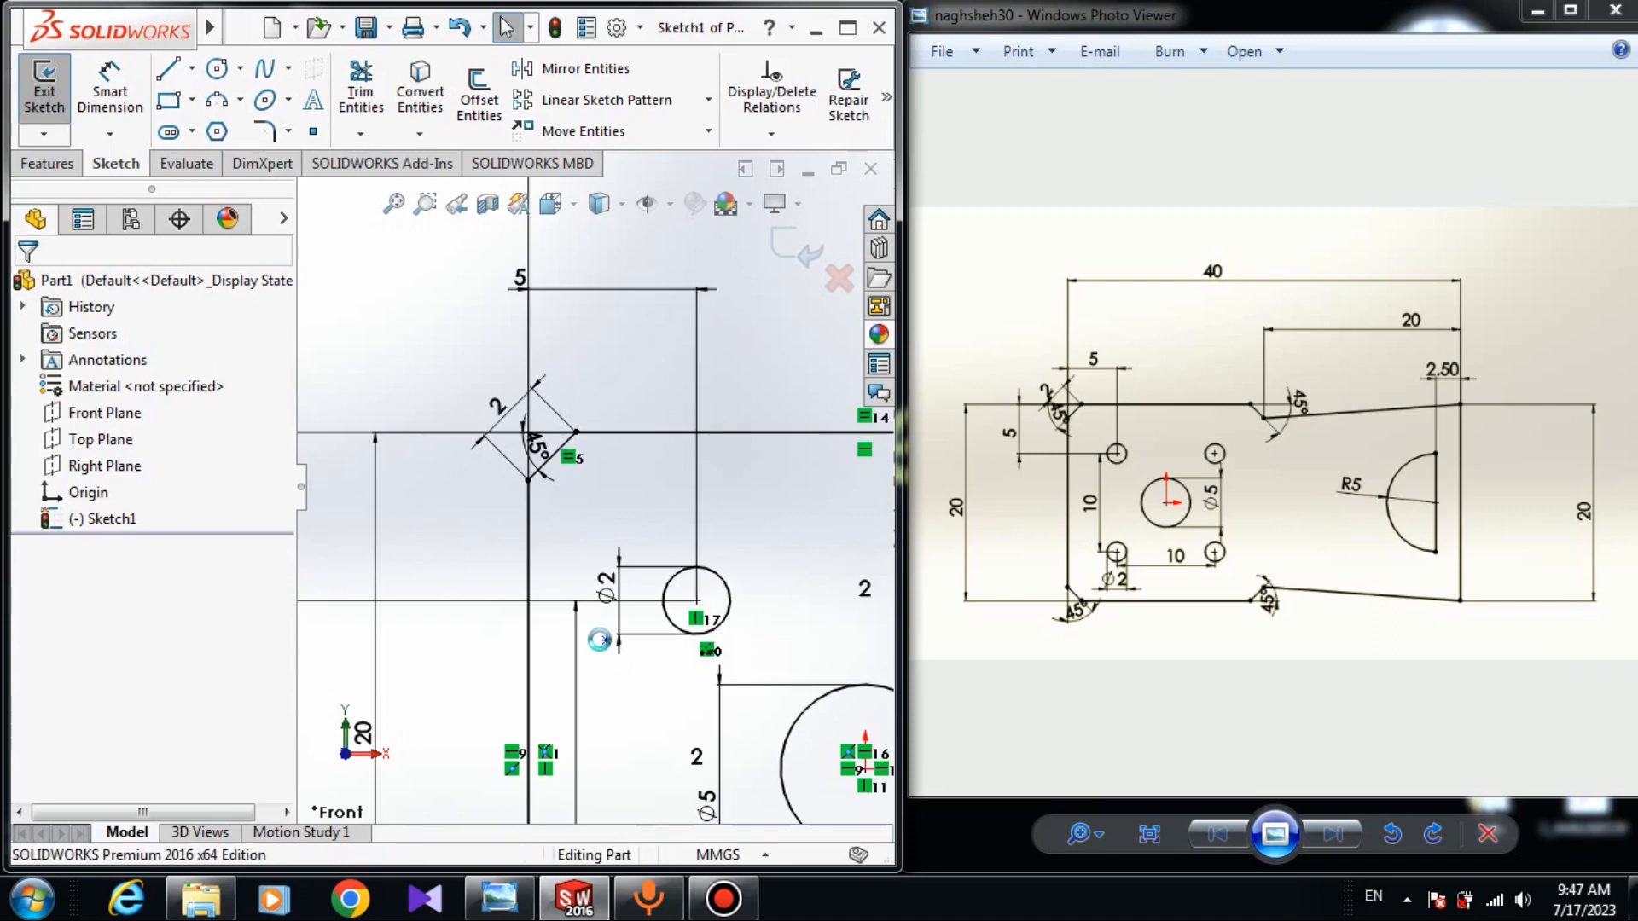
Reopen Sketch1 for editing and minimize the Windows Photo Viewer reference drawing.
{"action": "left_click", "coordinate": [102, 519]}
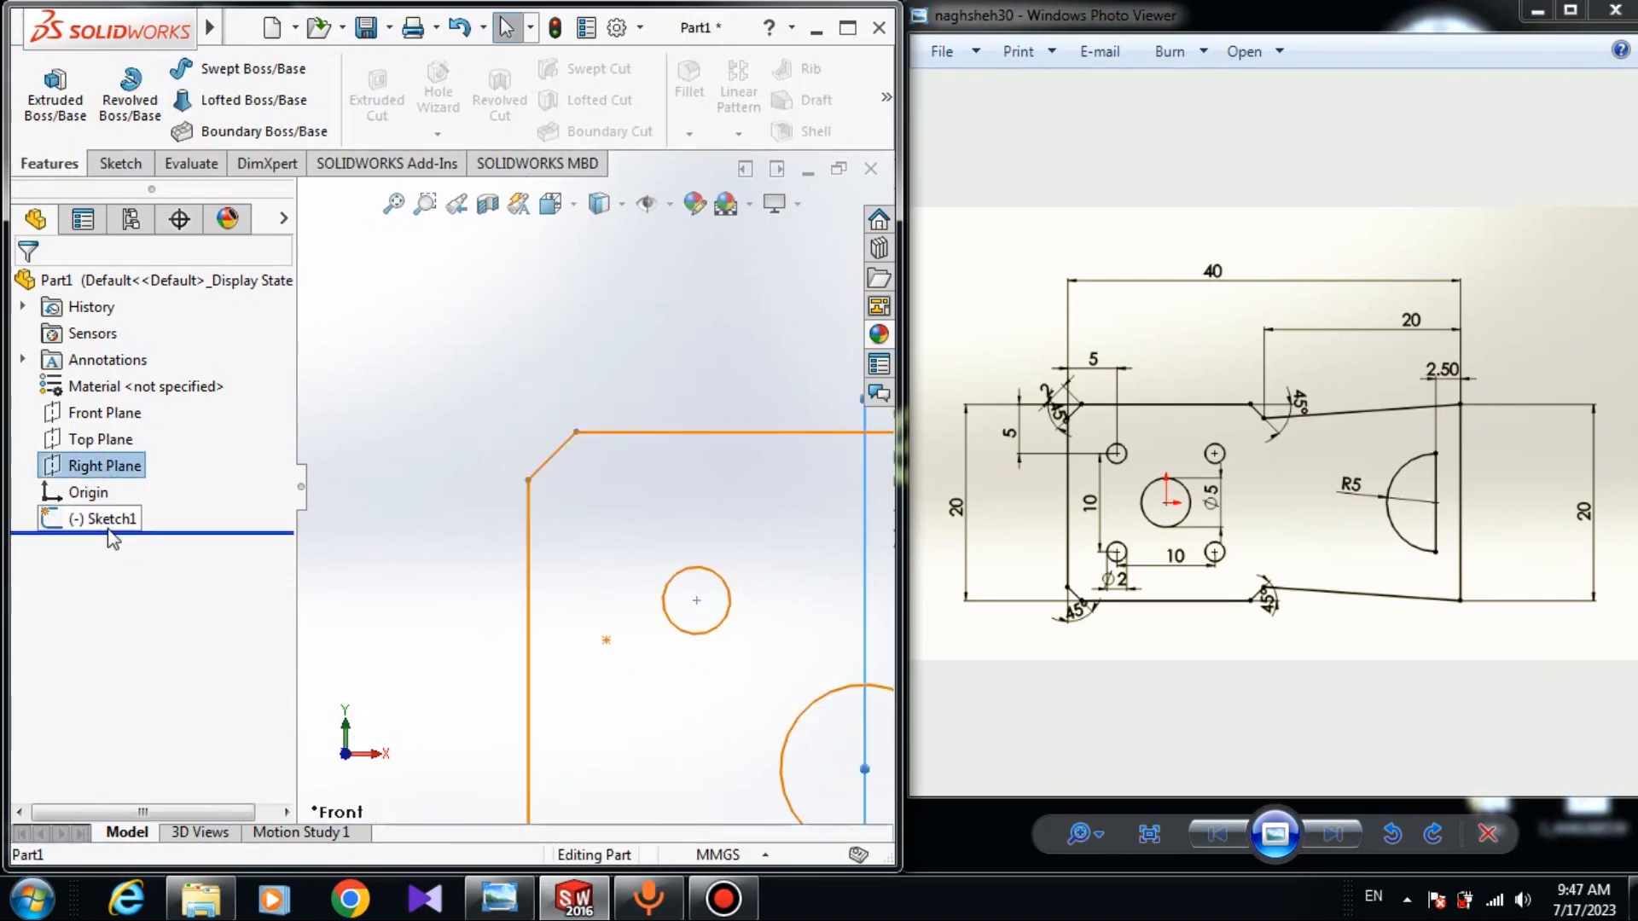
{"action": "left_click", "coordinate": [113, 453]}
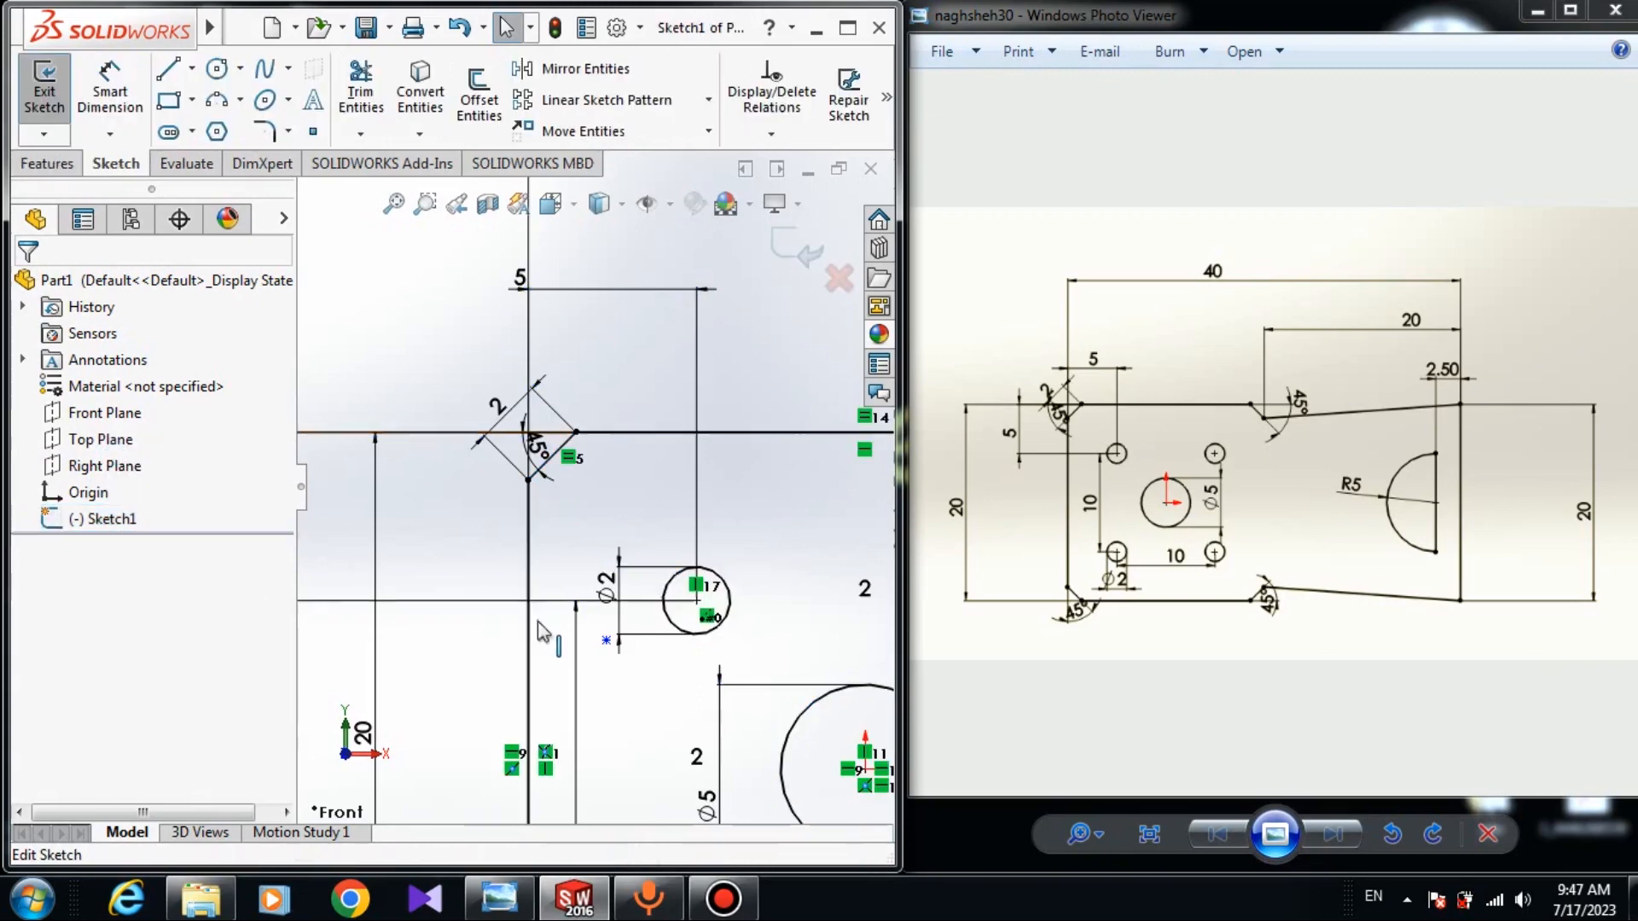
{"action": "left_click", "coordinate": [606, 640]}
{"action": "key", "text": "Escape"}
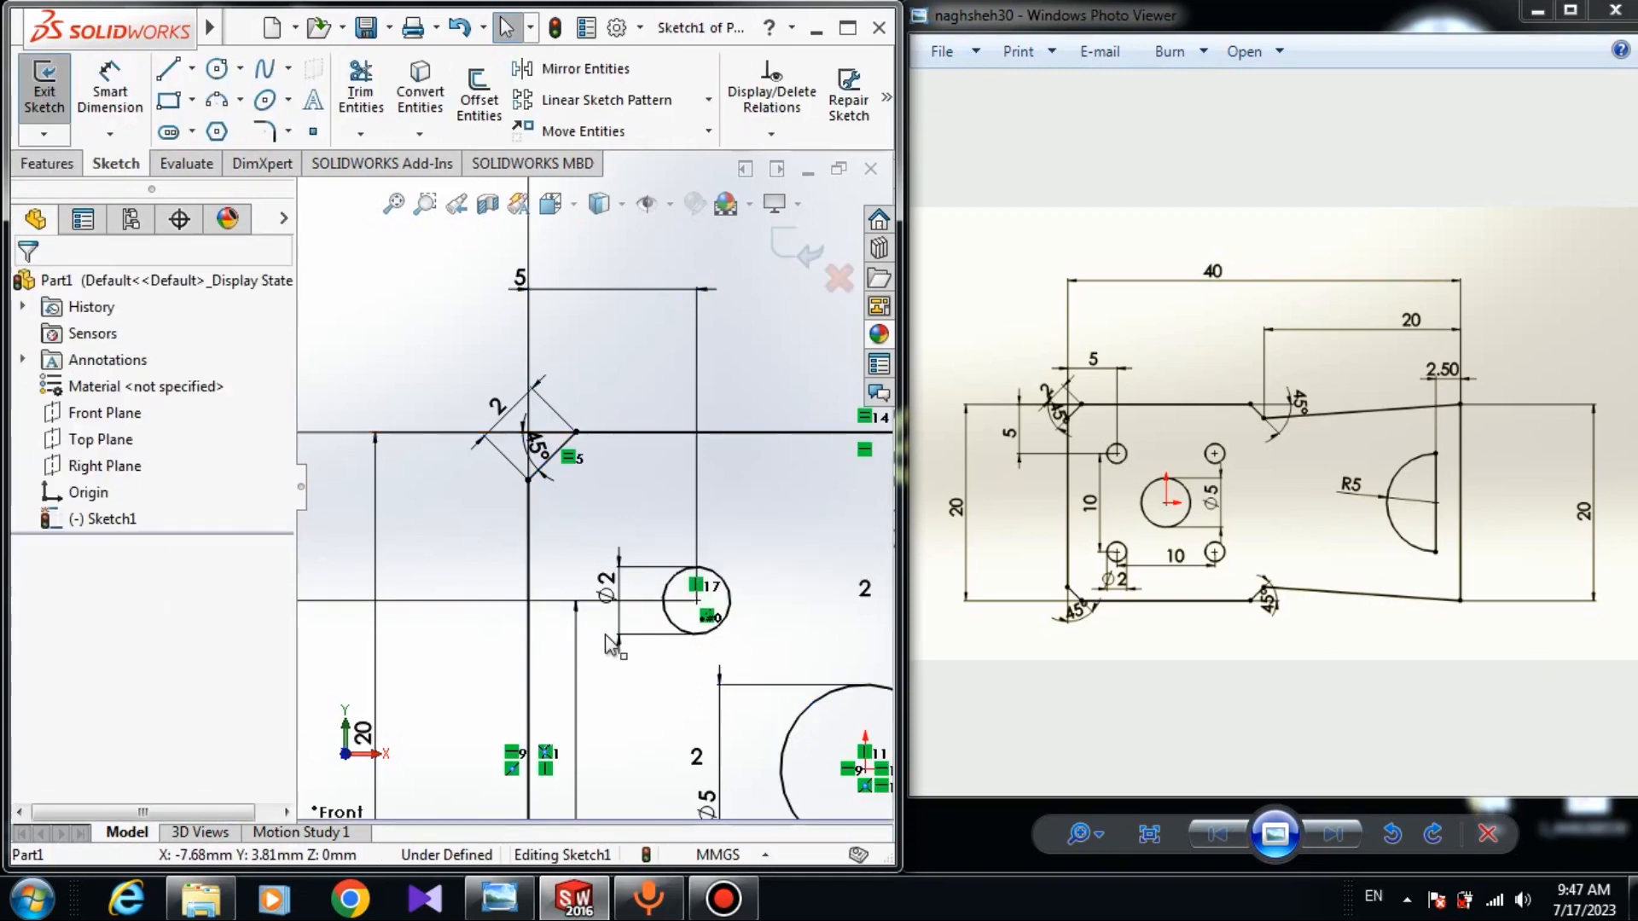
{"action": "scroll", "coordinate": [608, 646], "scroll_direction": "up", "scroll_amount": 10}
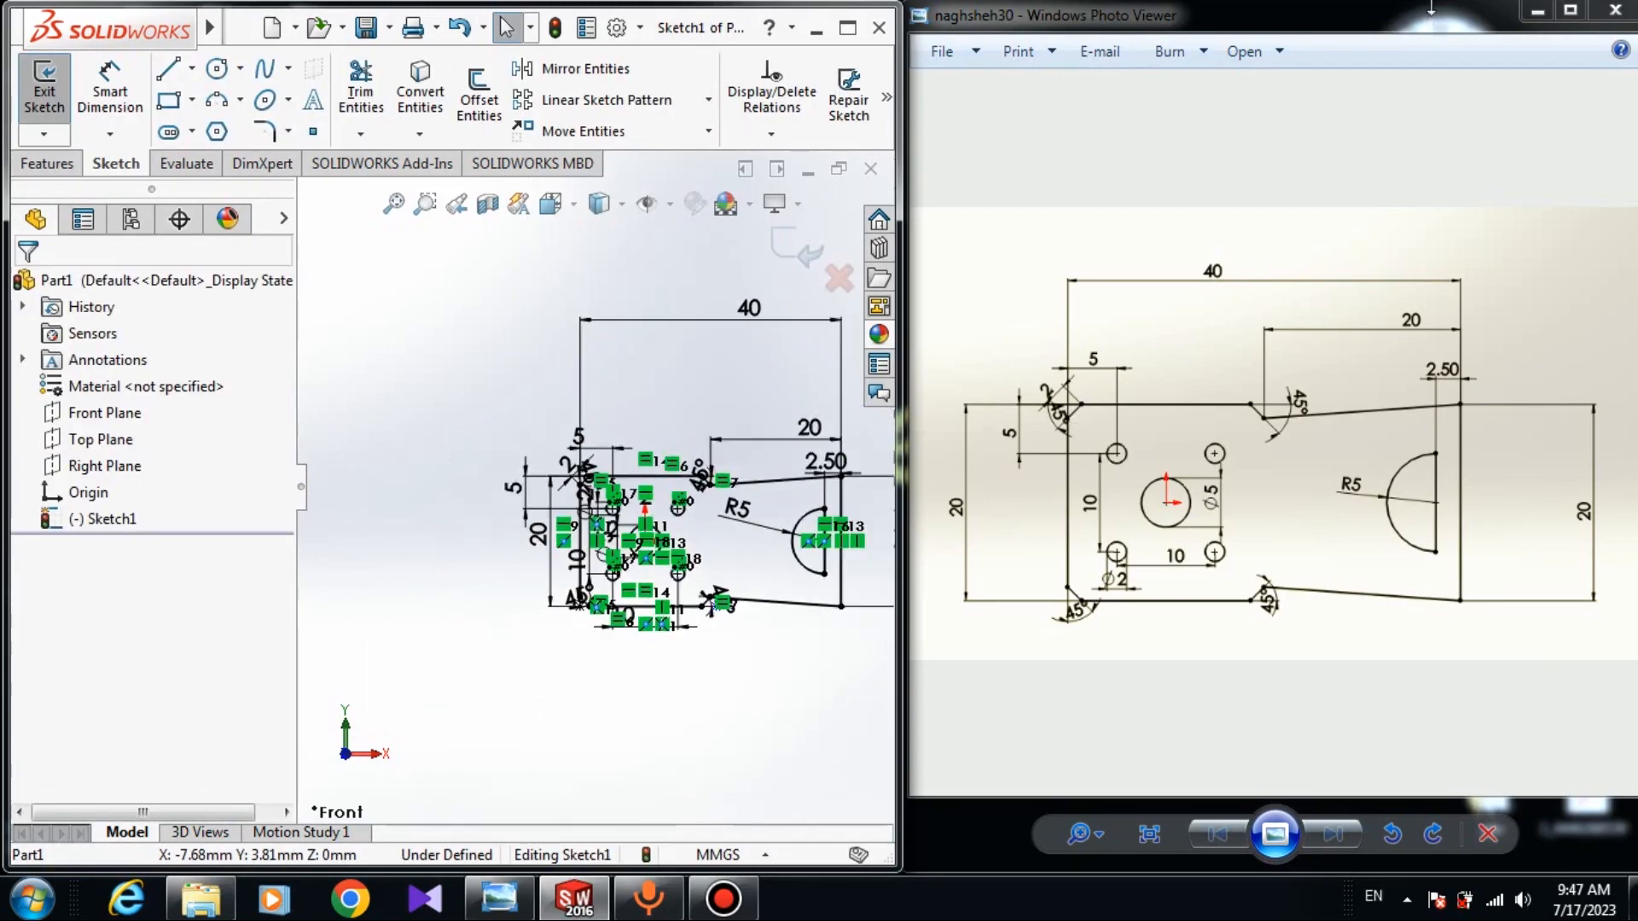
{"action": "scroll", "coordinate": [734, 508], "scroll_direction": "down", "scroll_amount": 5}
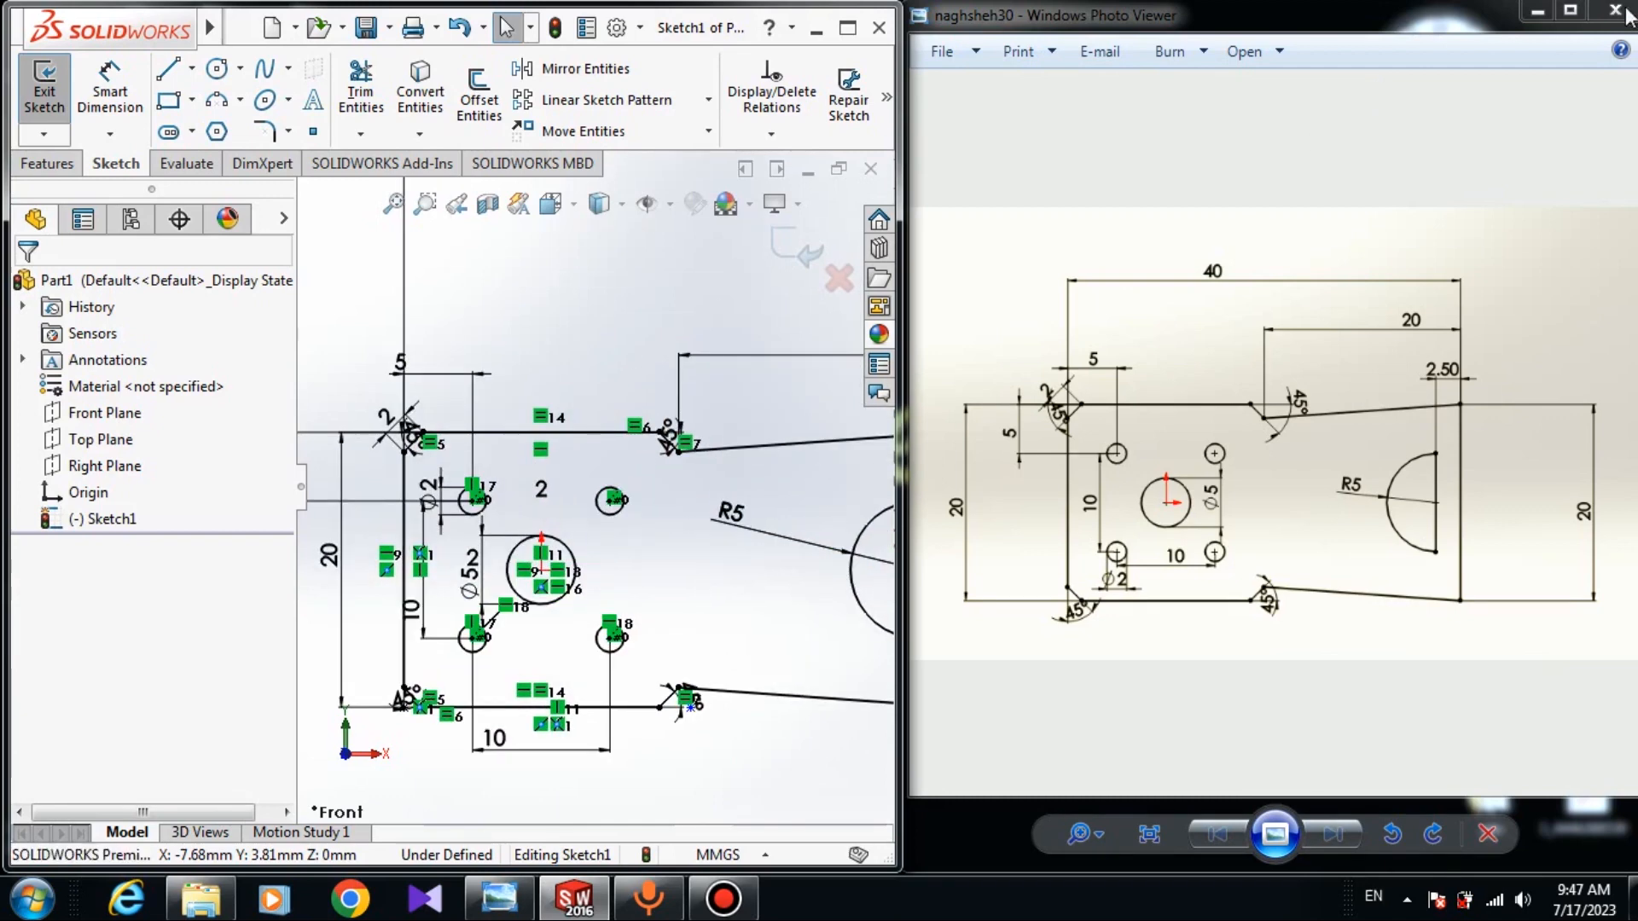
{"action": "left_click", "coordinate": [1539, 12]}
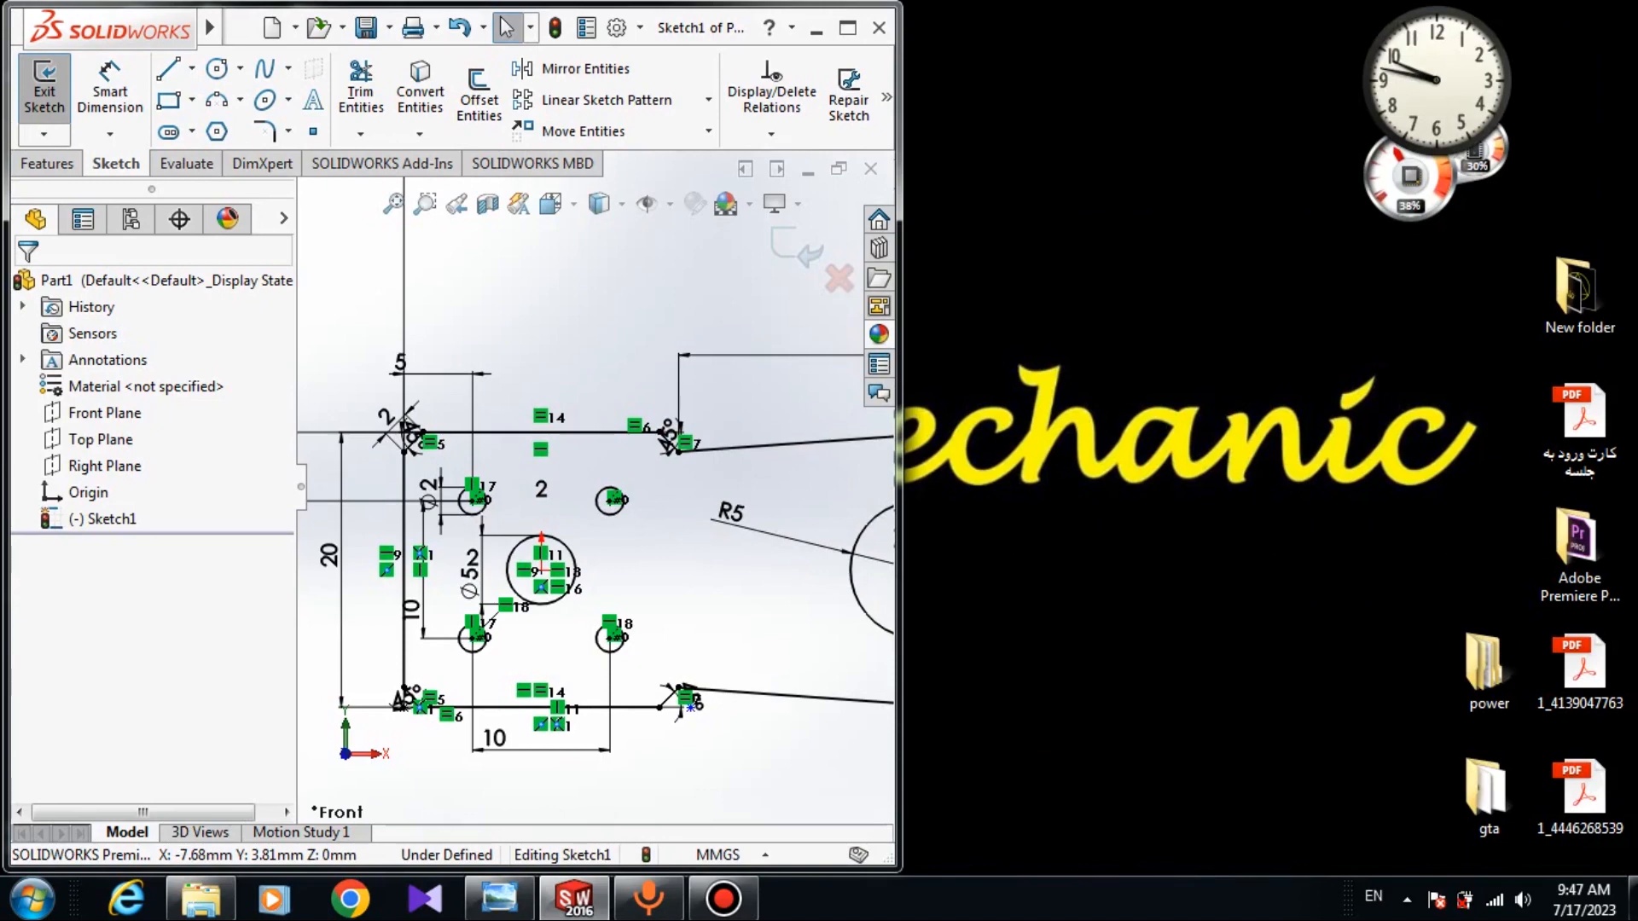